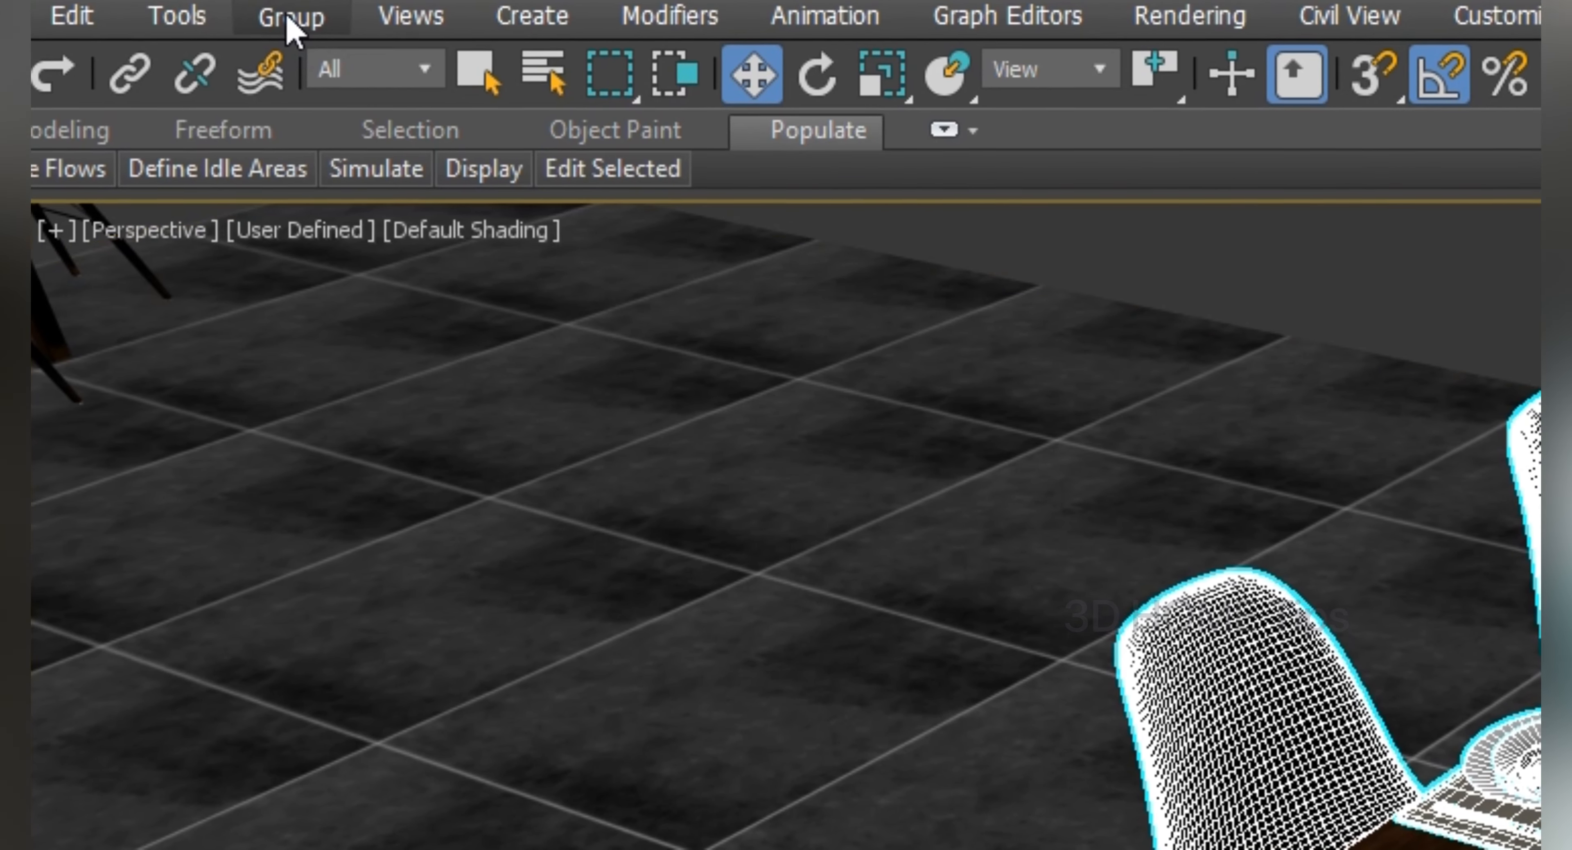
left_click(263, 6)
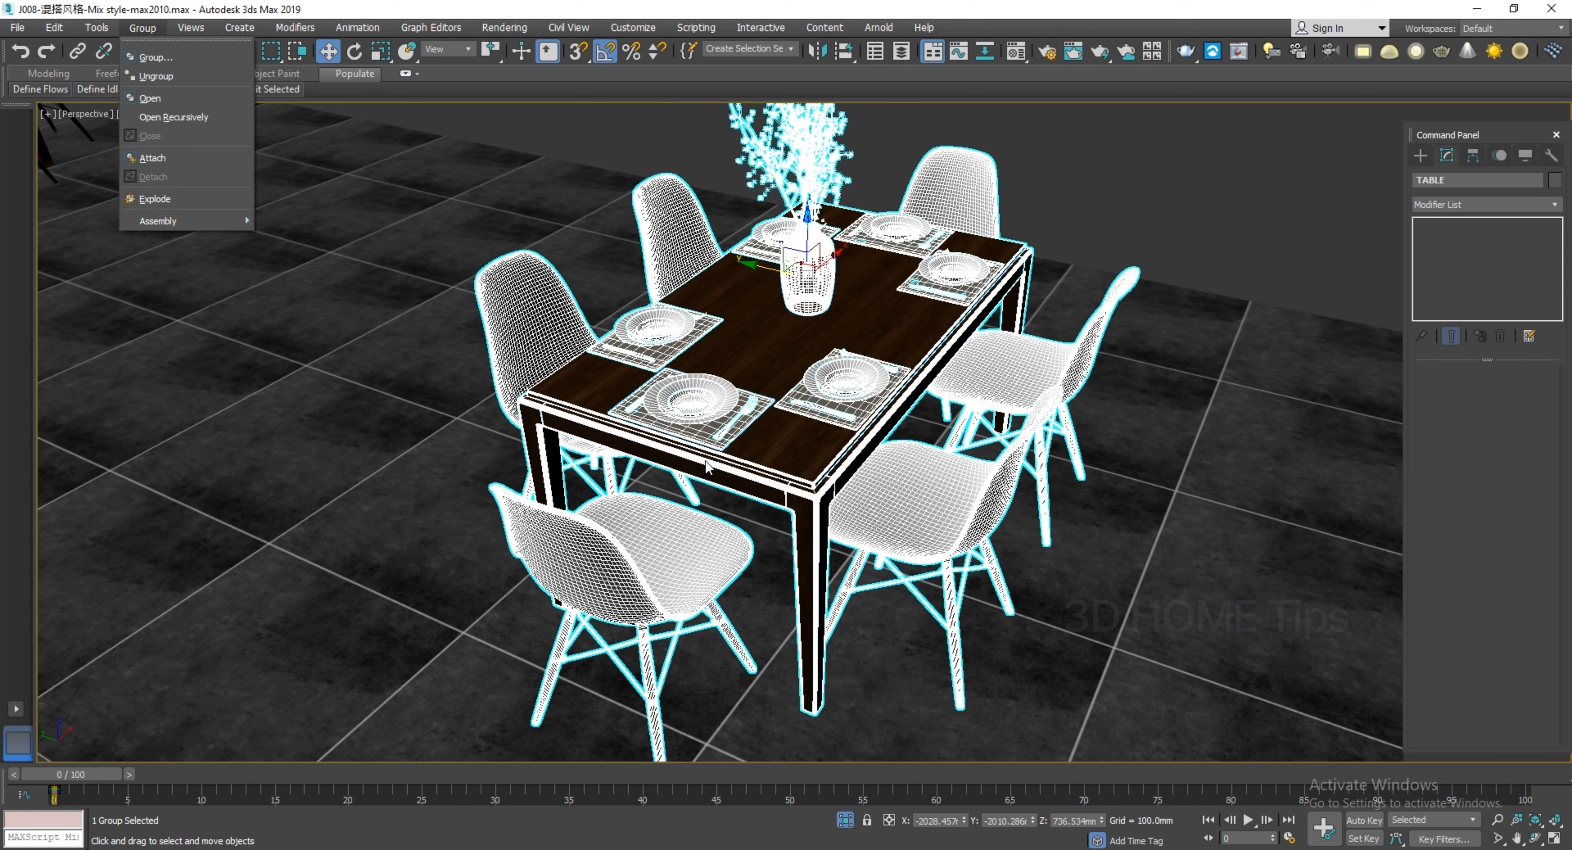
left_click(376, 376)
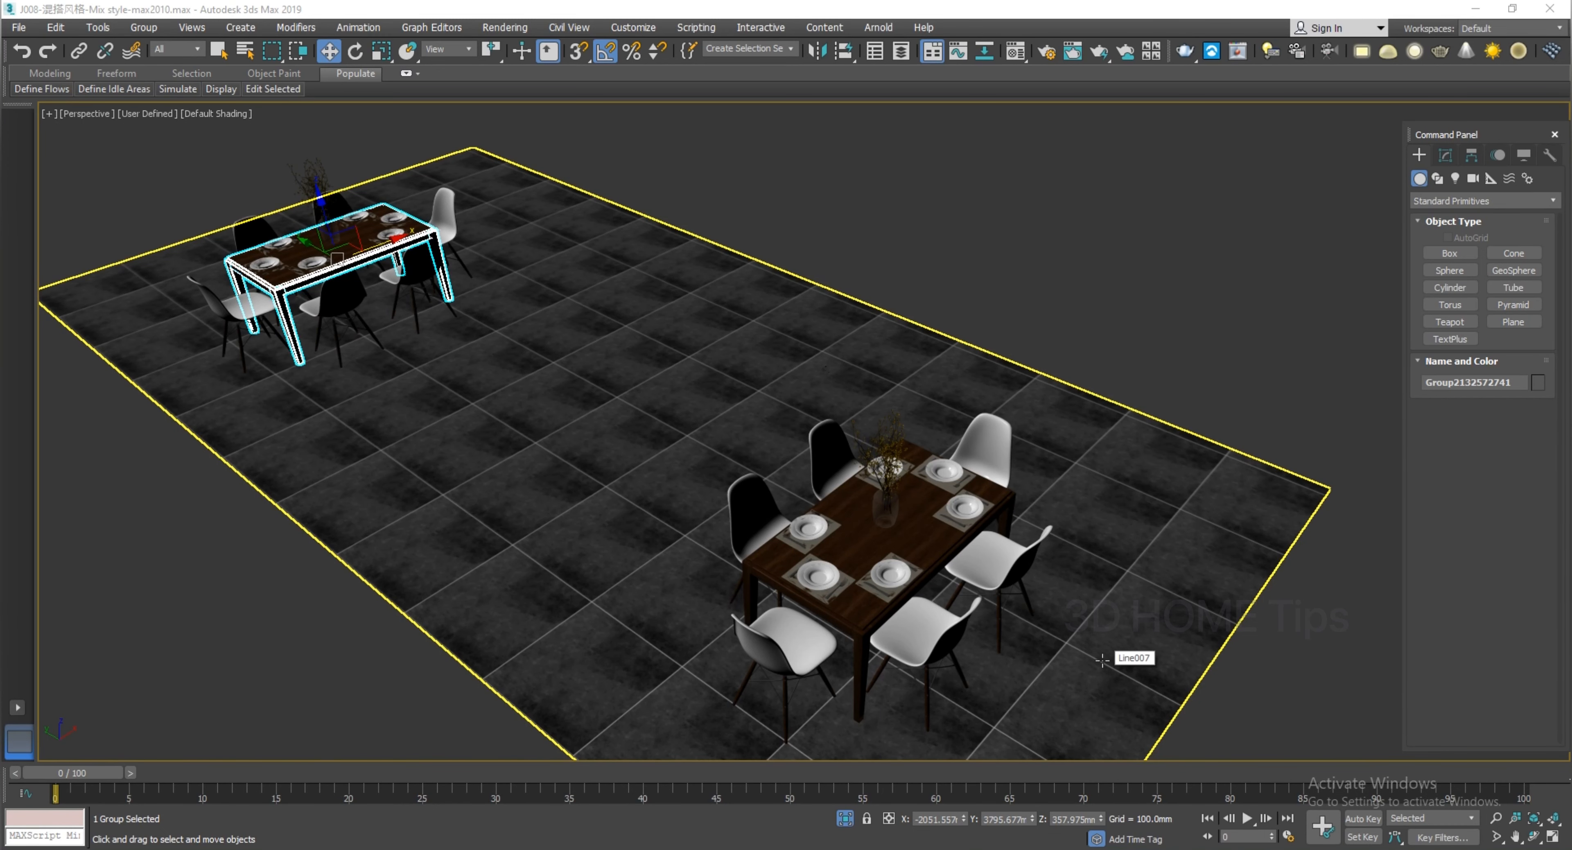
Select the dining table in the ungrouped set and move it along the X axis, away from its chairs and place settings
middle_click_drag(435, 452, 591, 526)
scroll(600, 506, "up", 2)
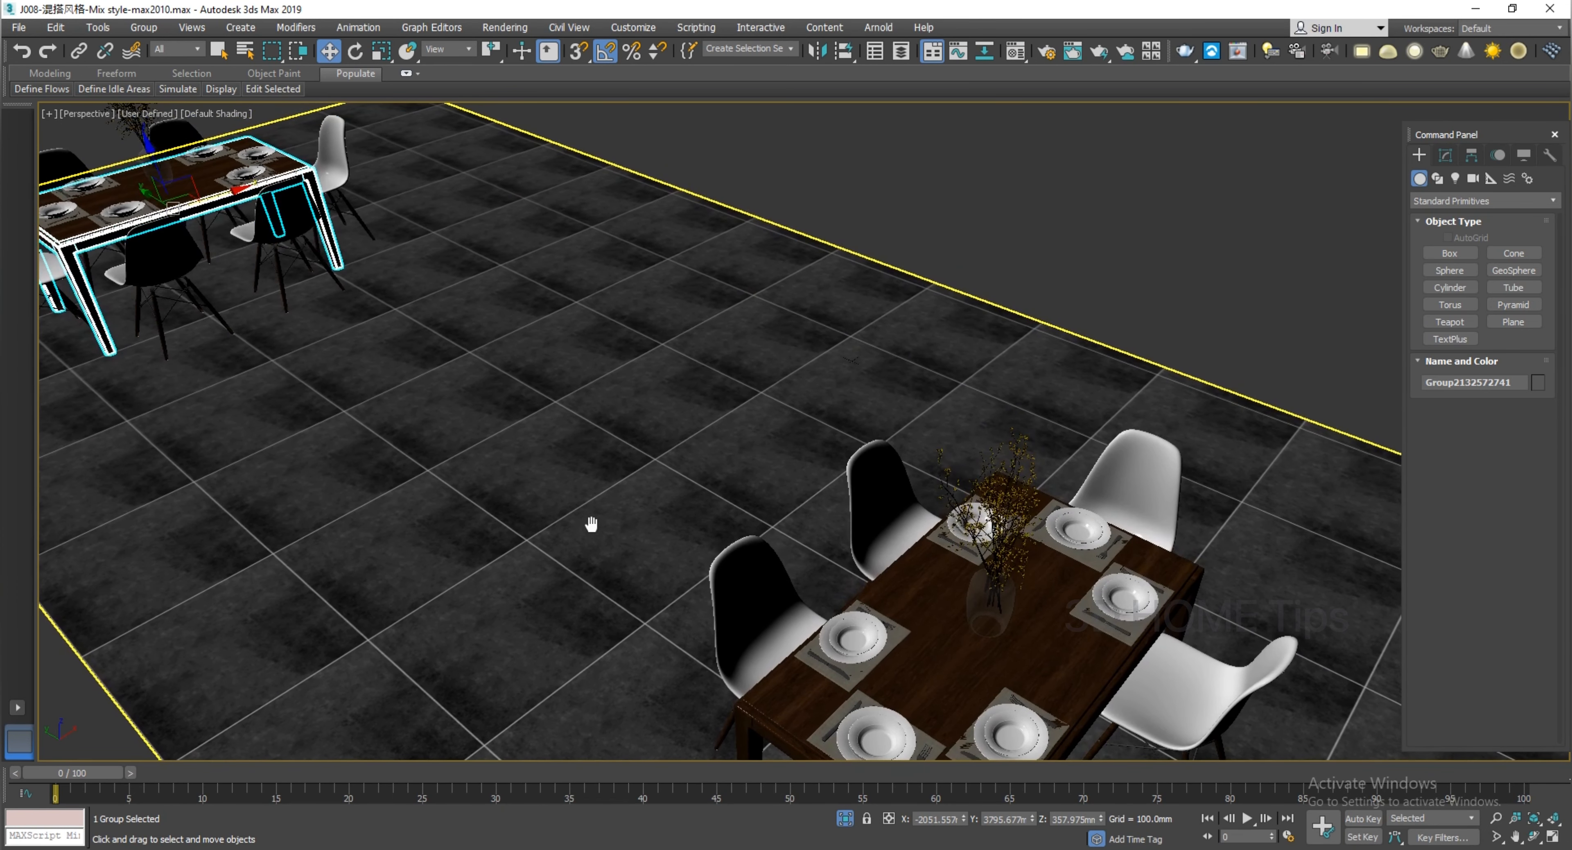
scroll(591, 525, "down", 2)
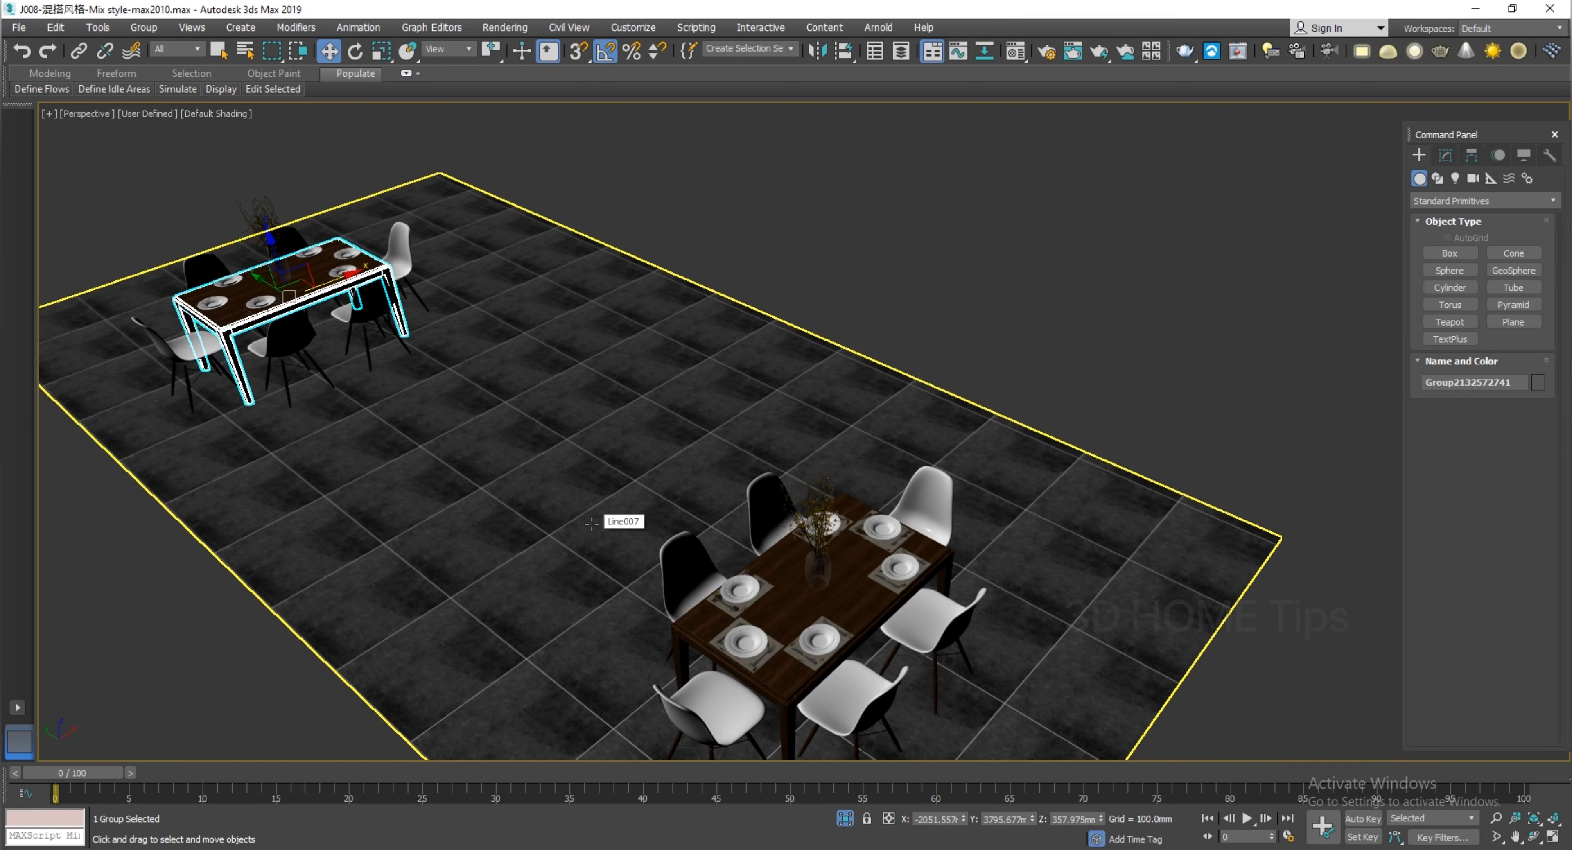
left_click(368, 449)
middle_click_drag(402, 423, 426, 427)
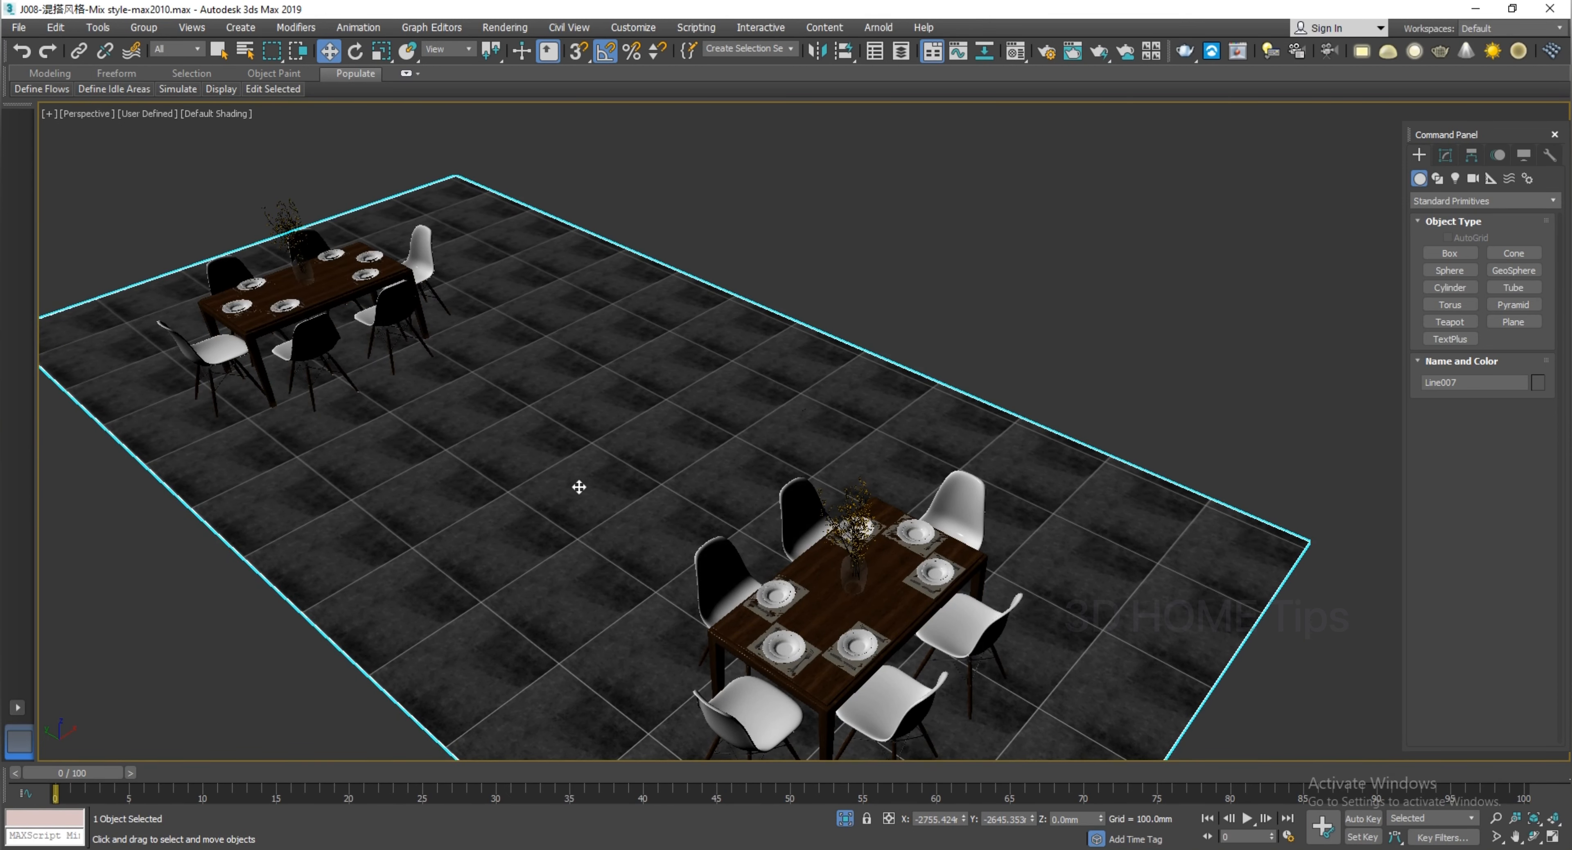
left_click(331, 291)
scroll(400, 430, "up", 10)
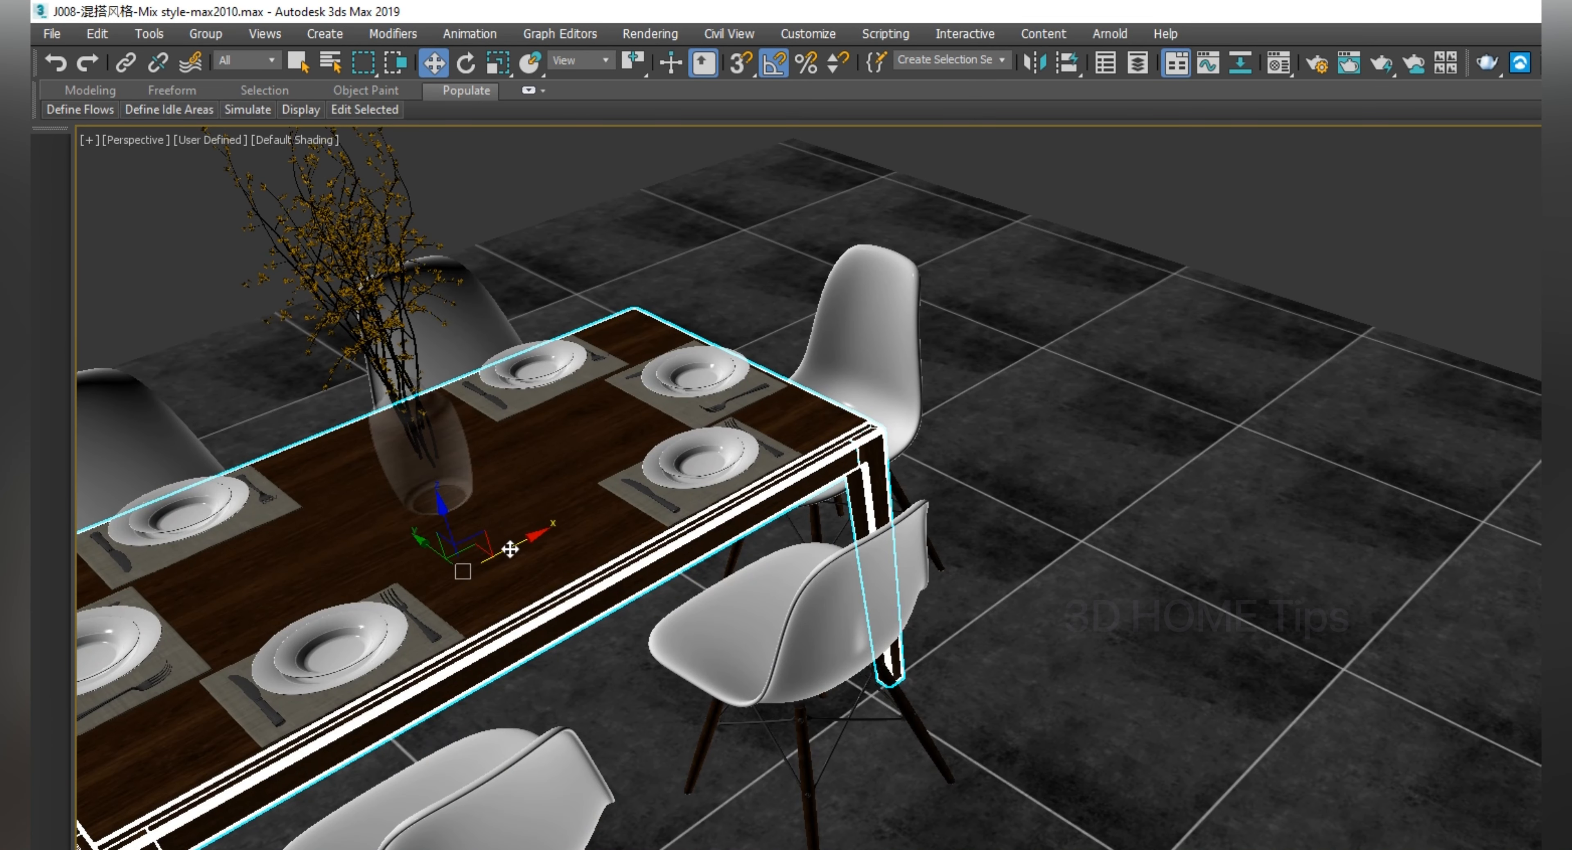
left_click(1342, 699)
left_click(527, 567)
left_click_drag(515, 552, 1091, 637)
middle_click_drag(1124, 618, 1097, 644)
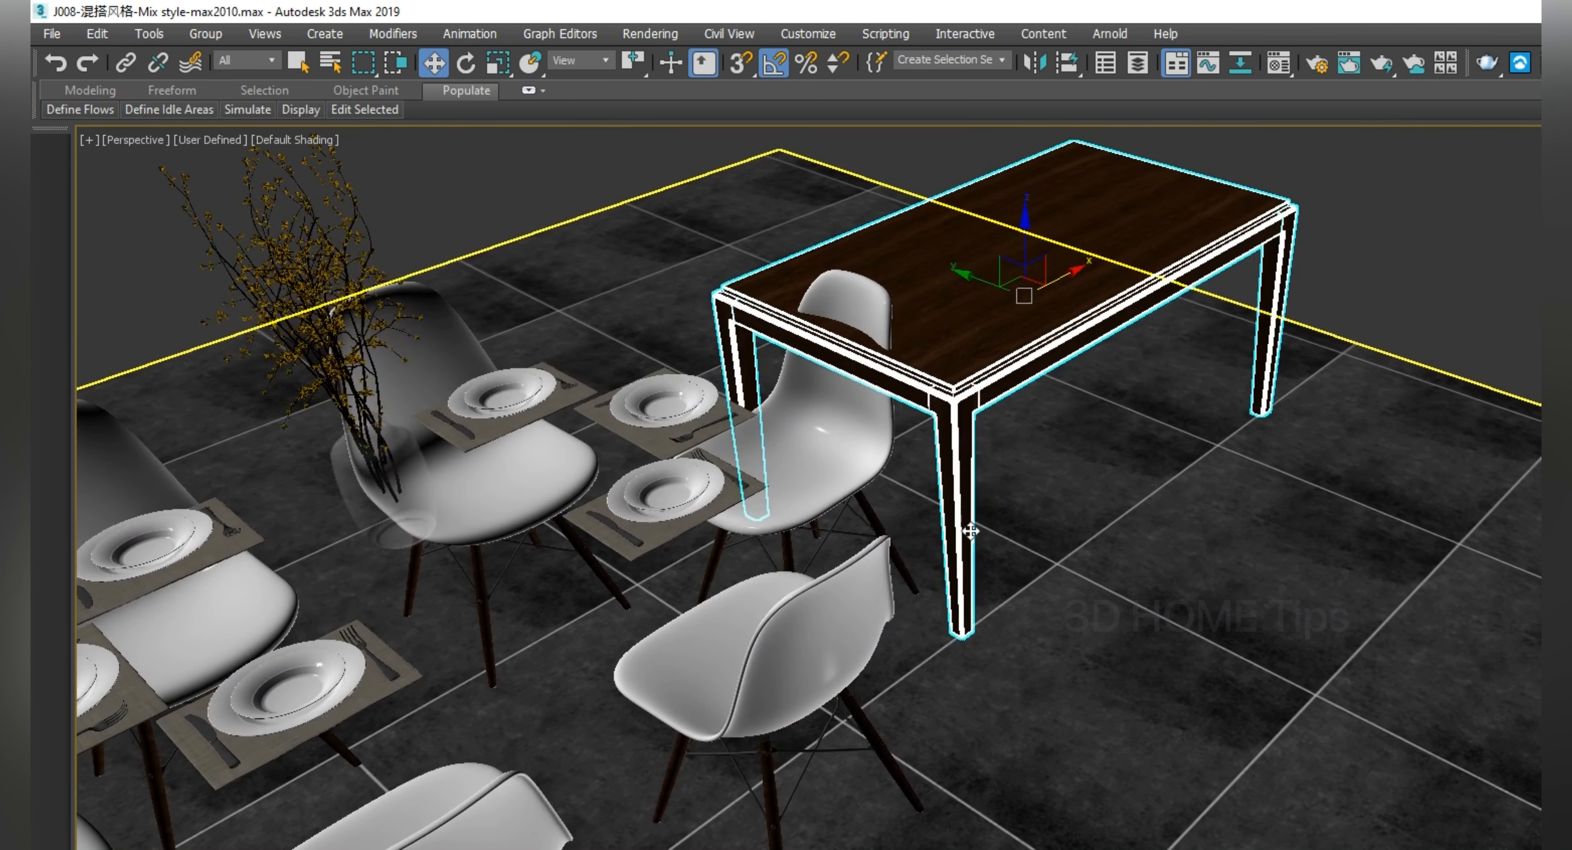
scroll(968, 532, "down", 2)
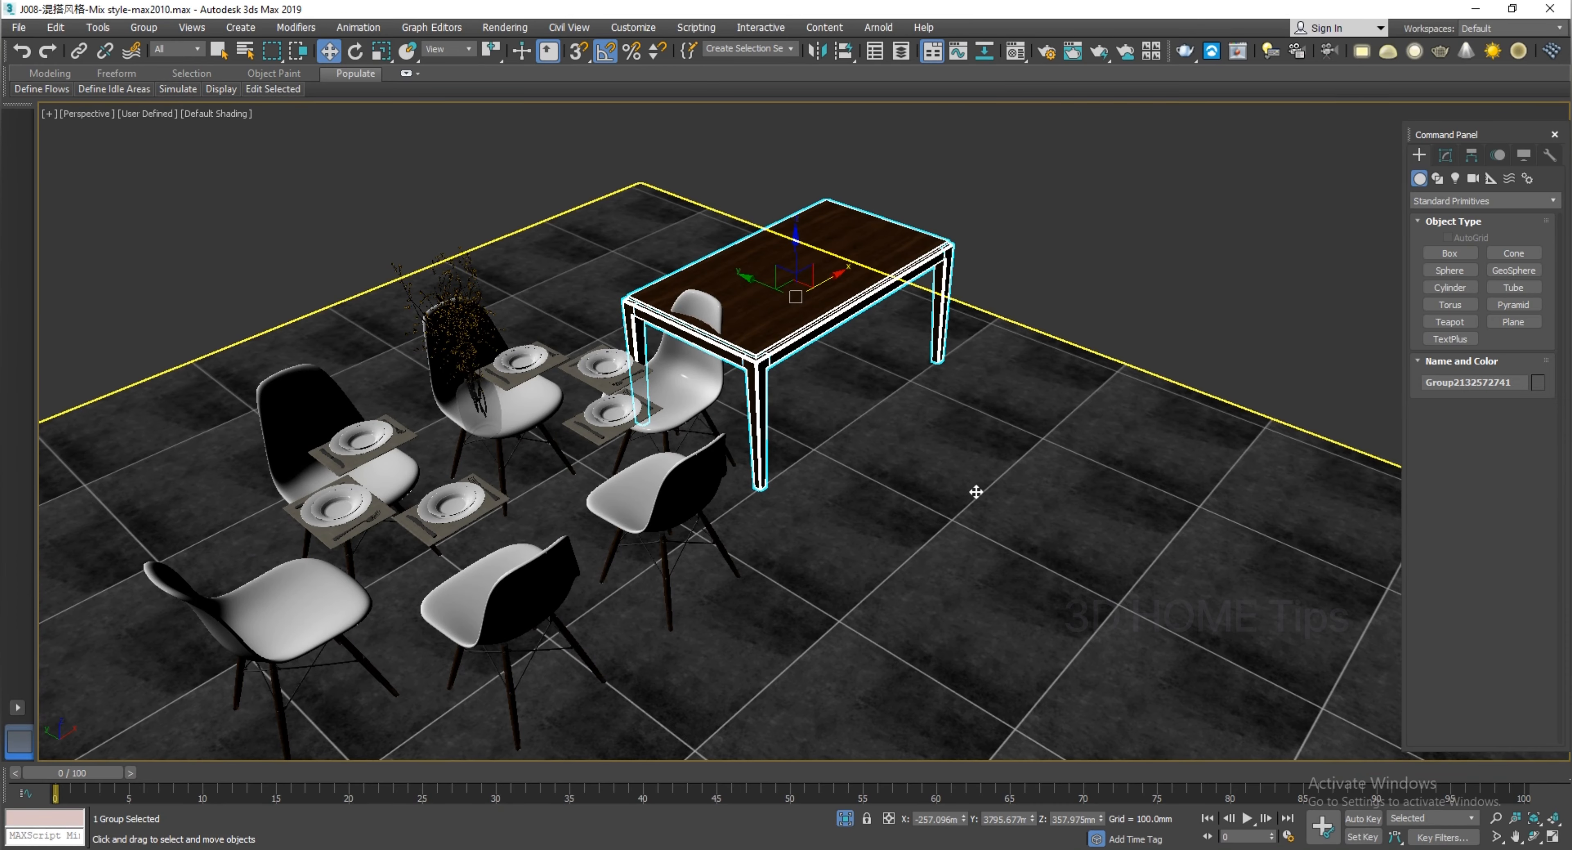
Move the separated table back among its chairs and select the floor
left_click_drag(830, 273, 635, 440)
left_click(969, 493)
scroll(839, 316, "down", 4)
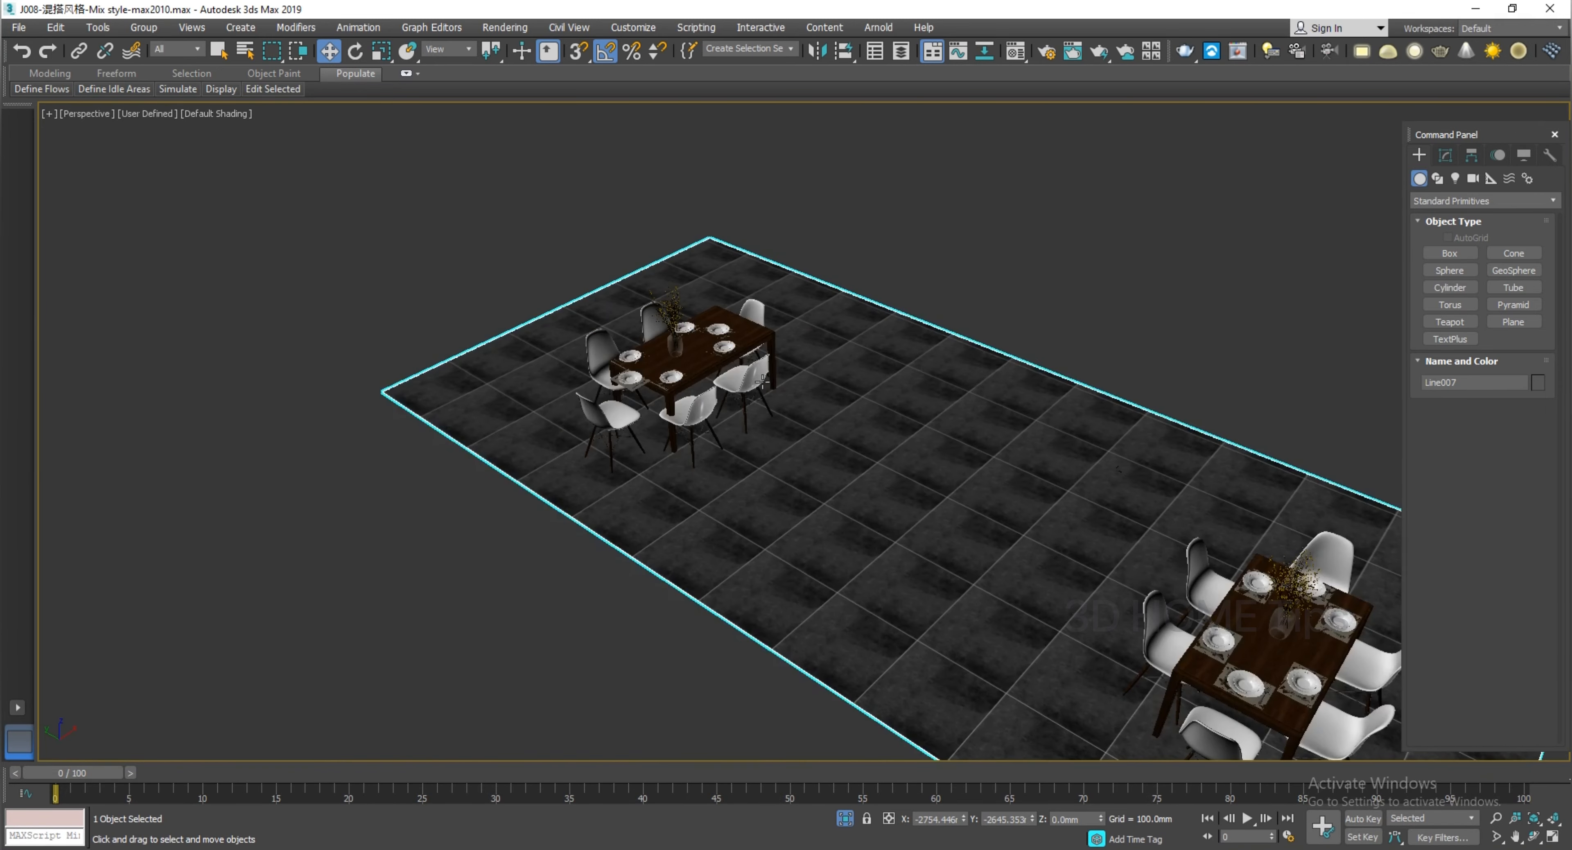
Shift the ungrouped table slightly along the X axis between its chairs
scroll(784, 322, "up", 3)
left_click(784, 322)
left_click_drag(784, 322, 708, 363)
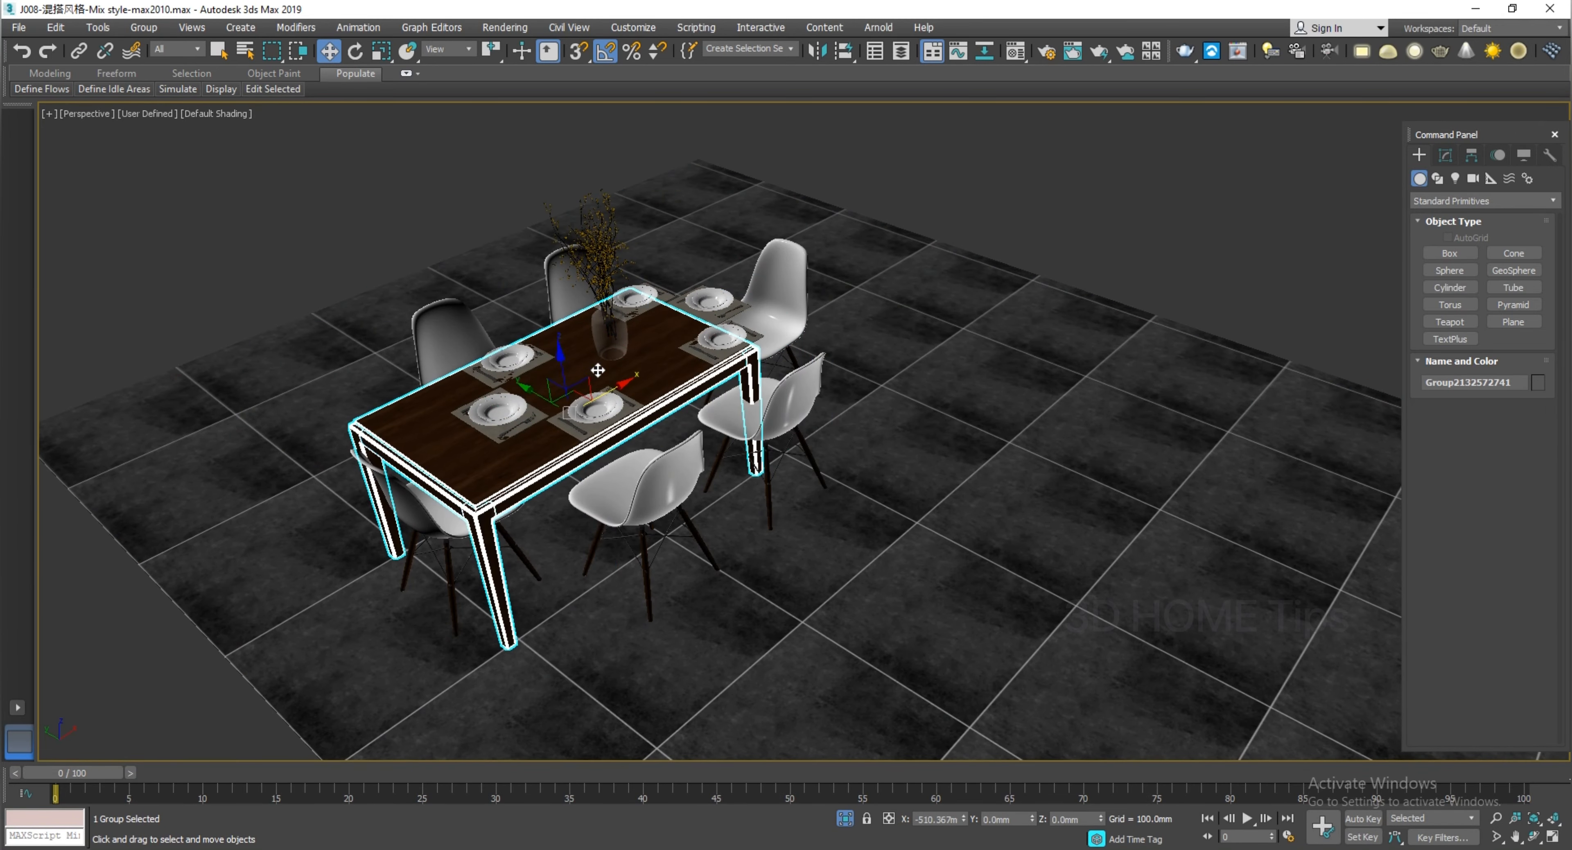
Select the grouped dining set named TABLE and move it as one unit across the floor
scroll(922, 353, "down", 6)
middle_click_drag(922, 352, 528, 463)
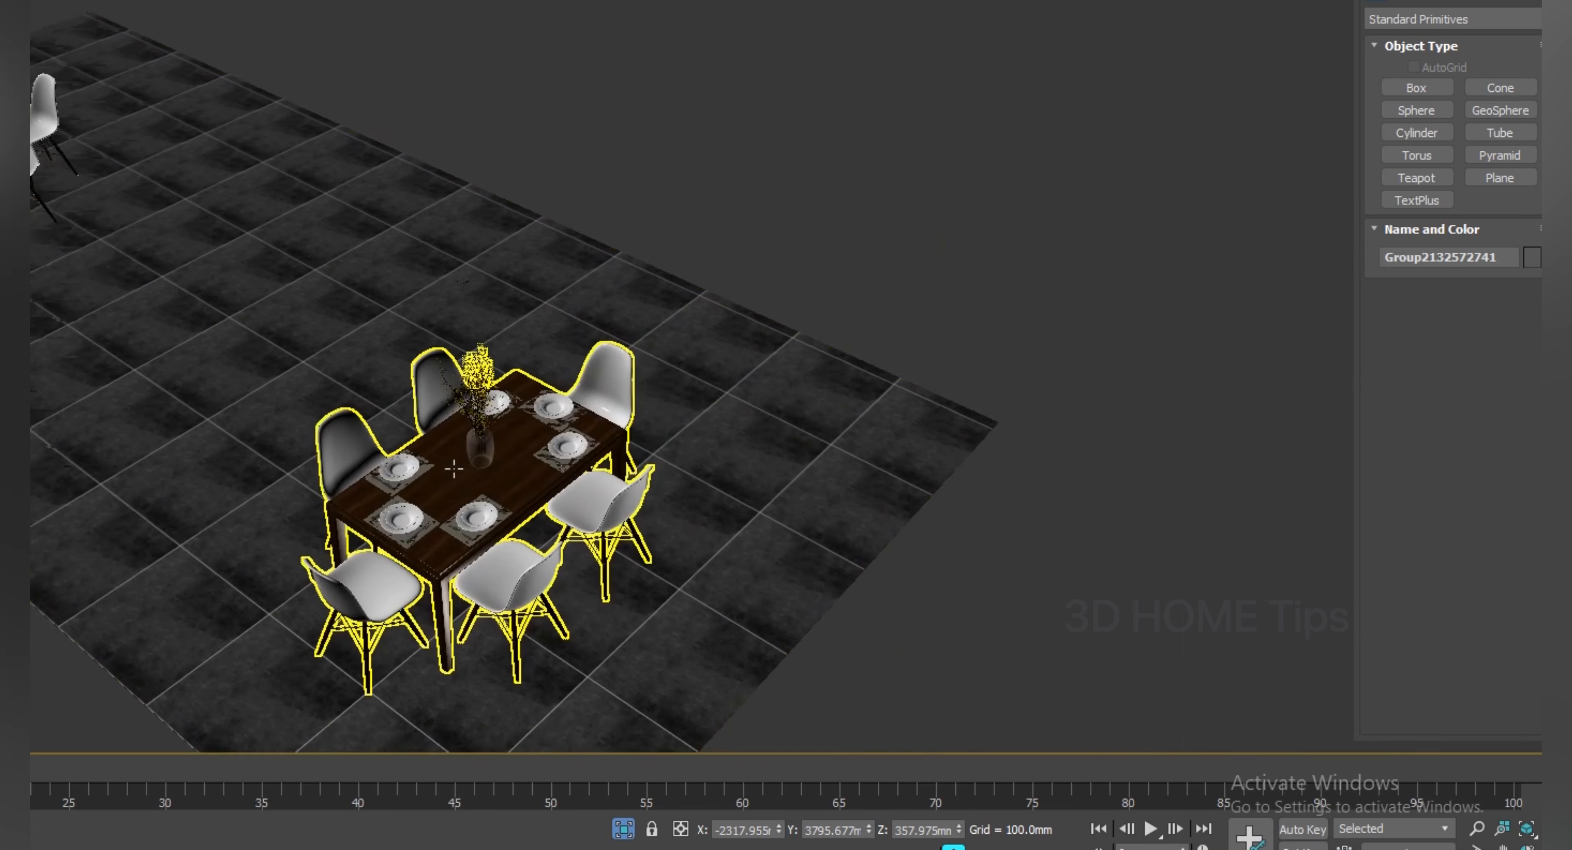
scroll(454, 469, "up", 2)
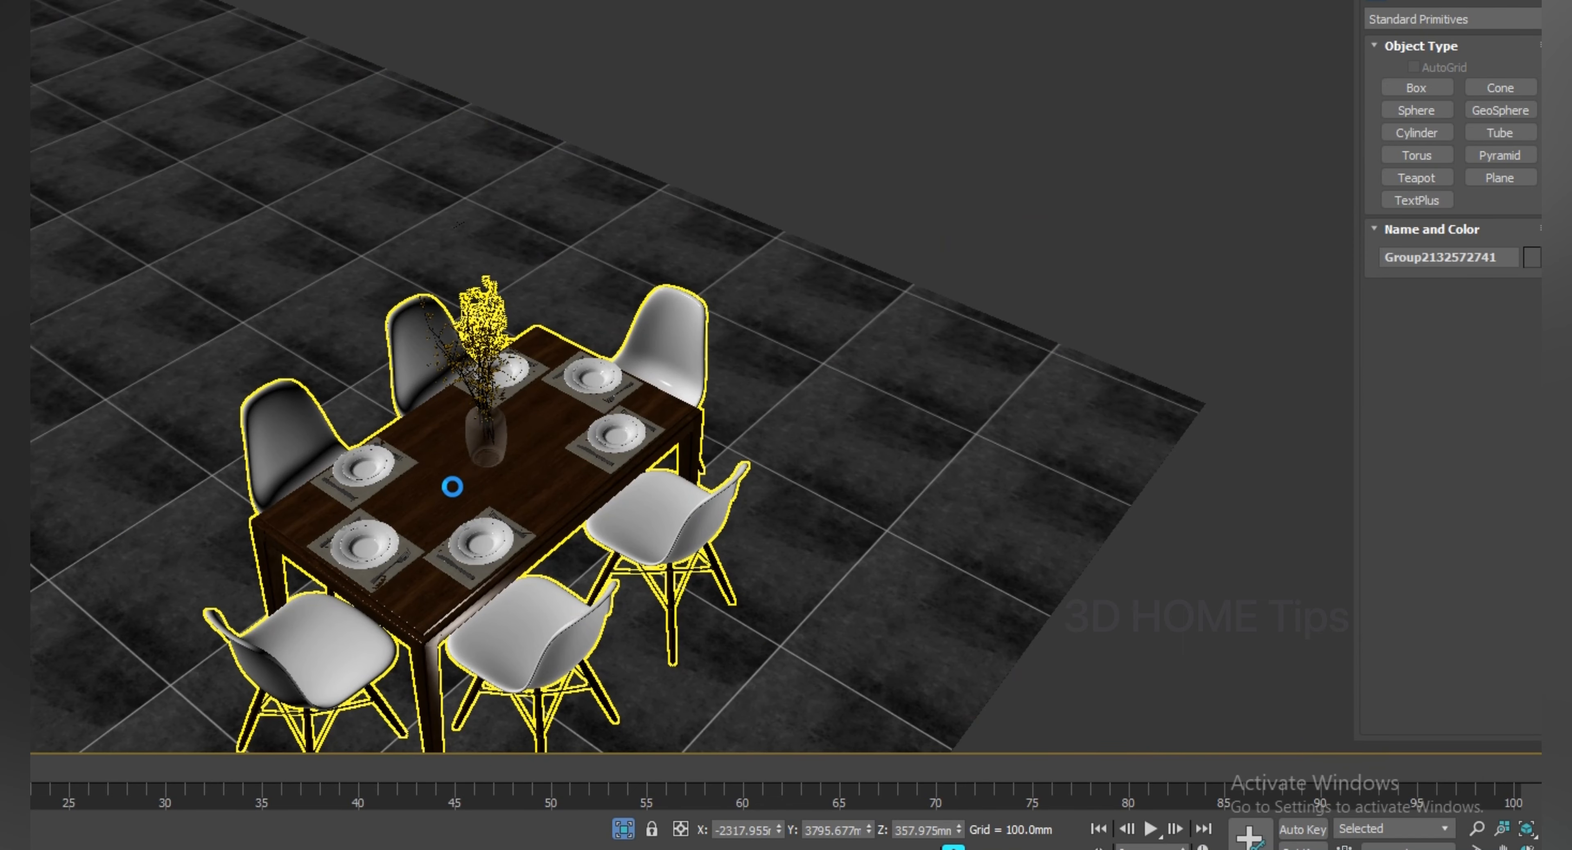
key("Escape")
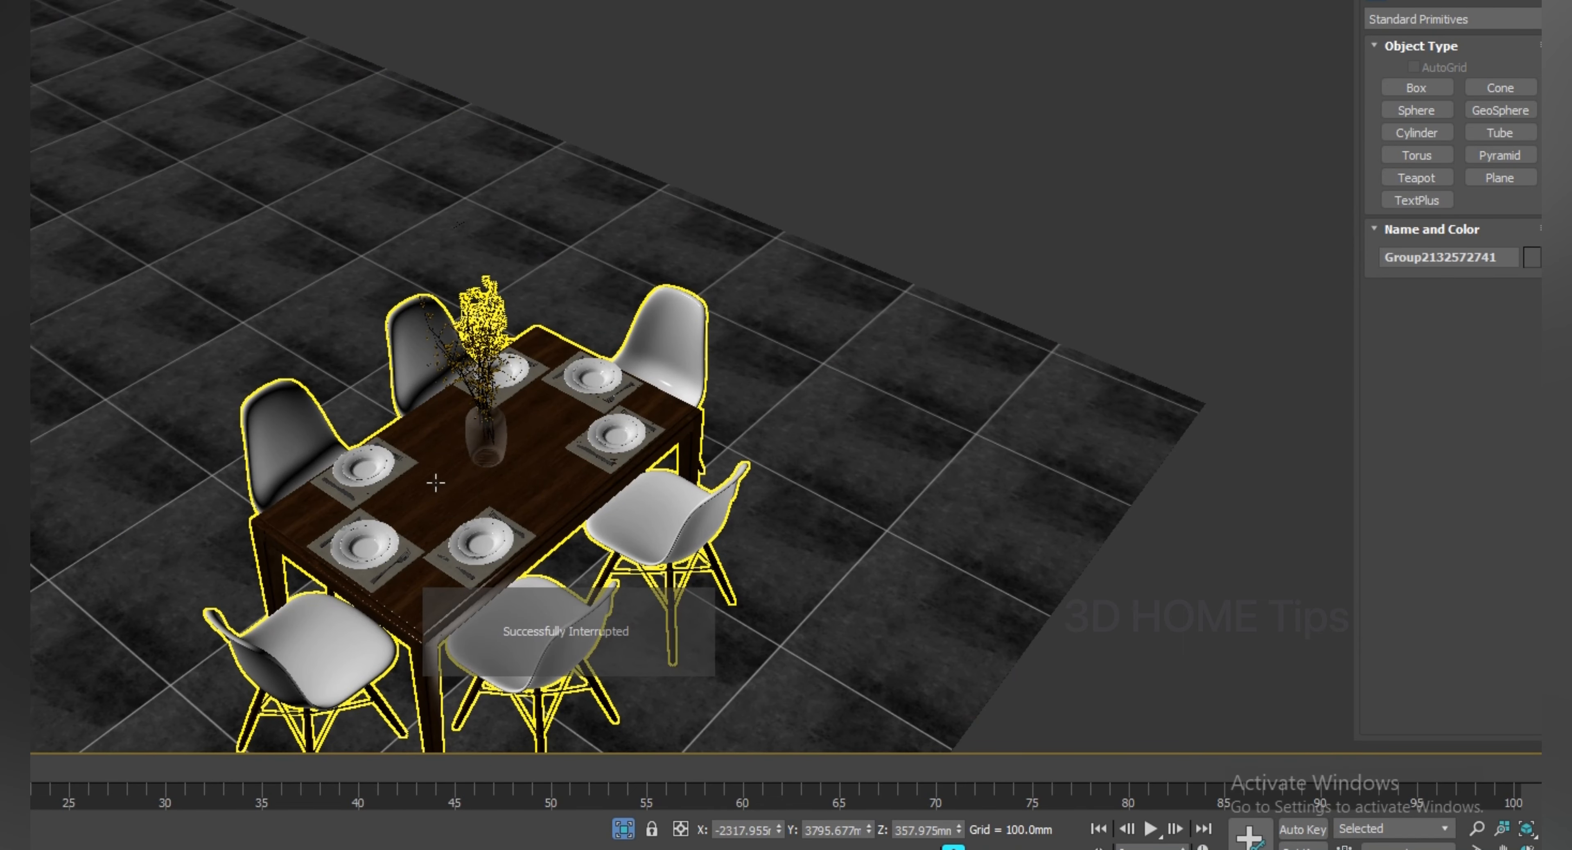
left_click(419, 491)
left_click_drag(516, 417, 334, 482)
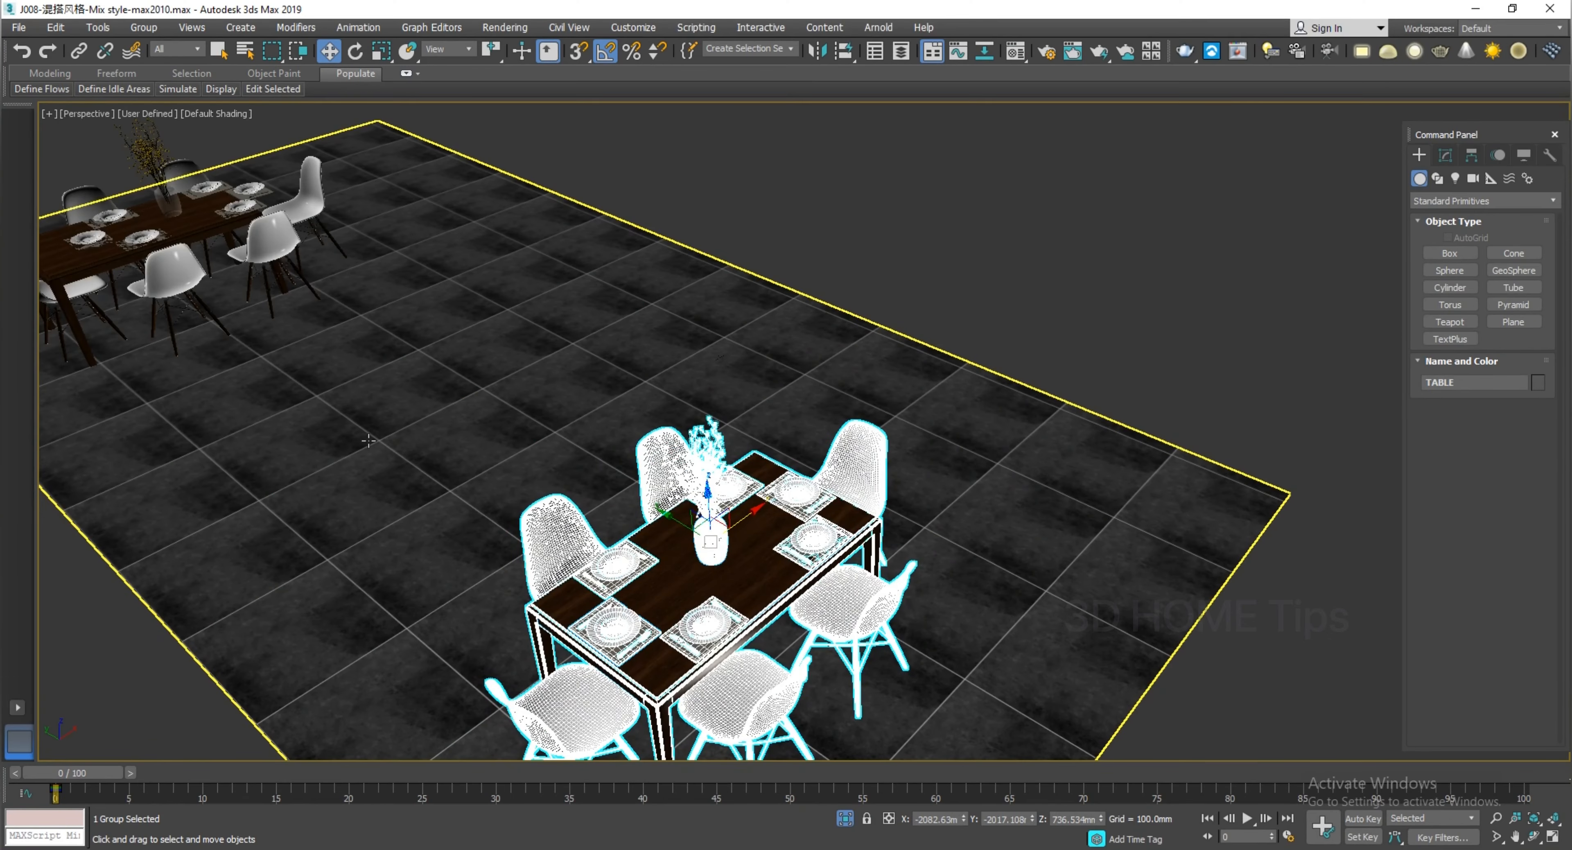
Move the table of the ungrouped dining set along the X axis, independently of its chairs
middle_click_drag(50, 332, 114, 339)
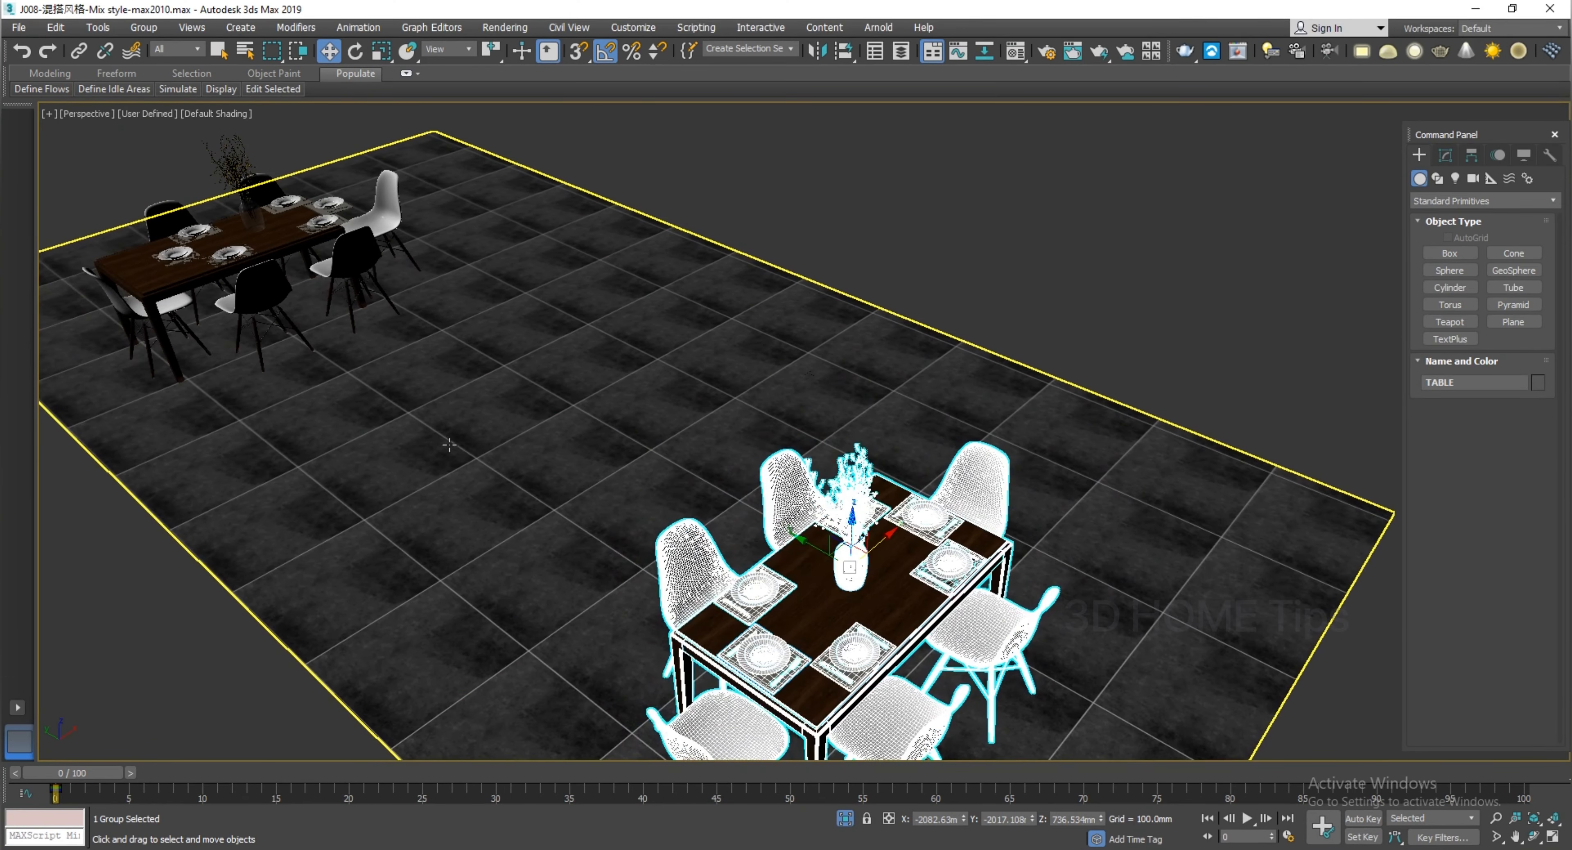
middle_click_drag(449, 445, 446, 455)
left_click(438, 450)
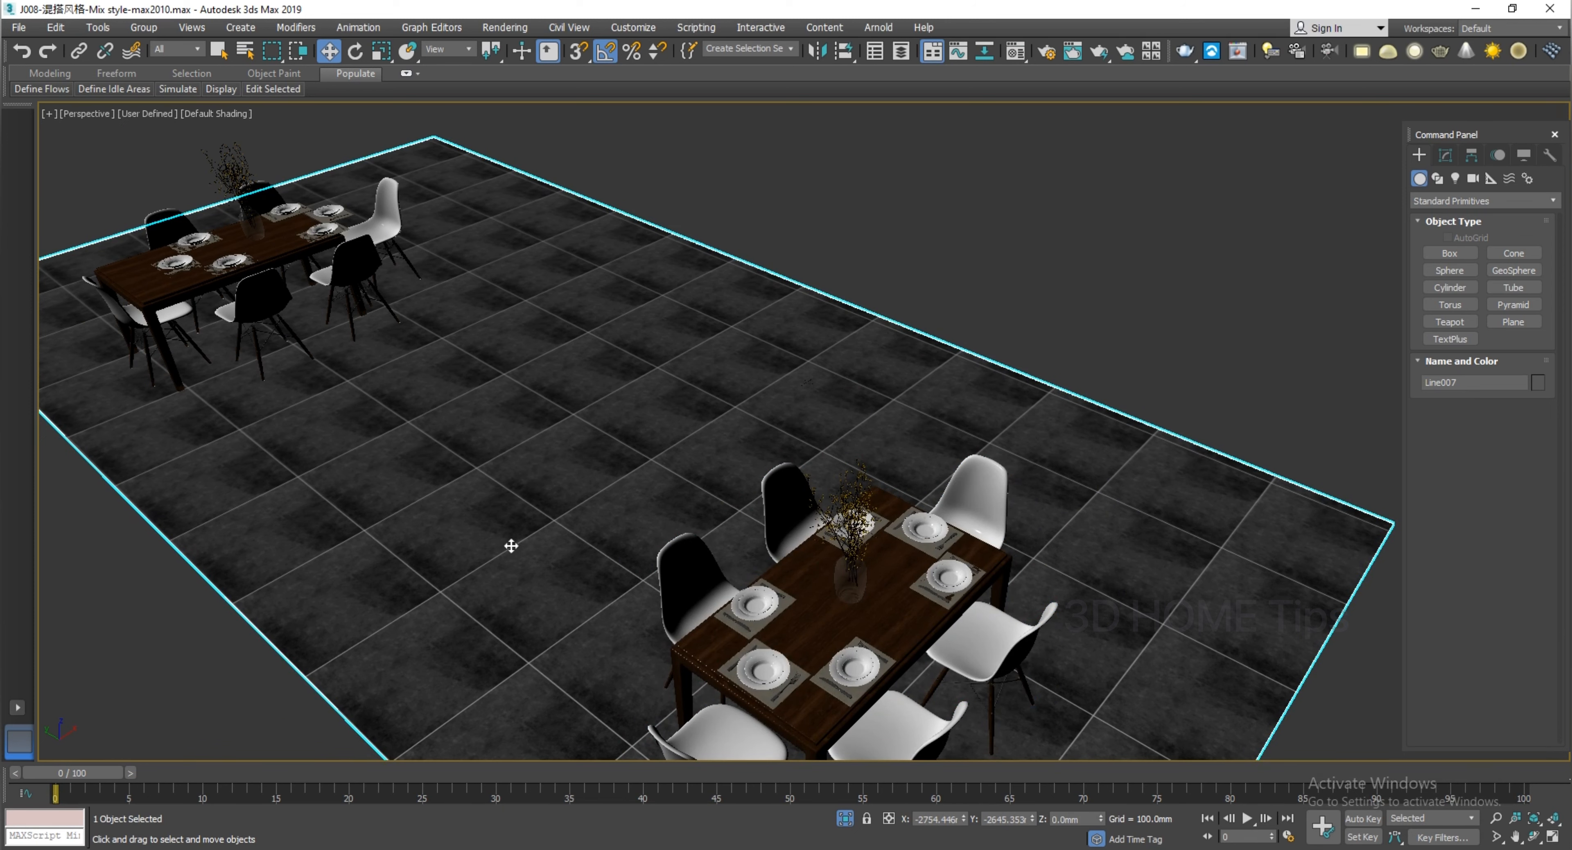
middle_click_drag(586, 558, 578, 556)
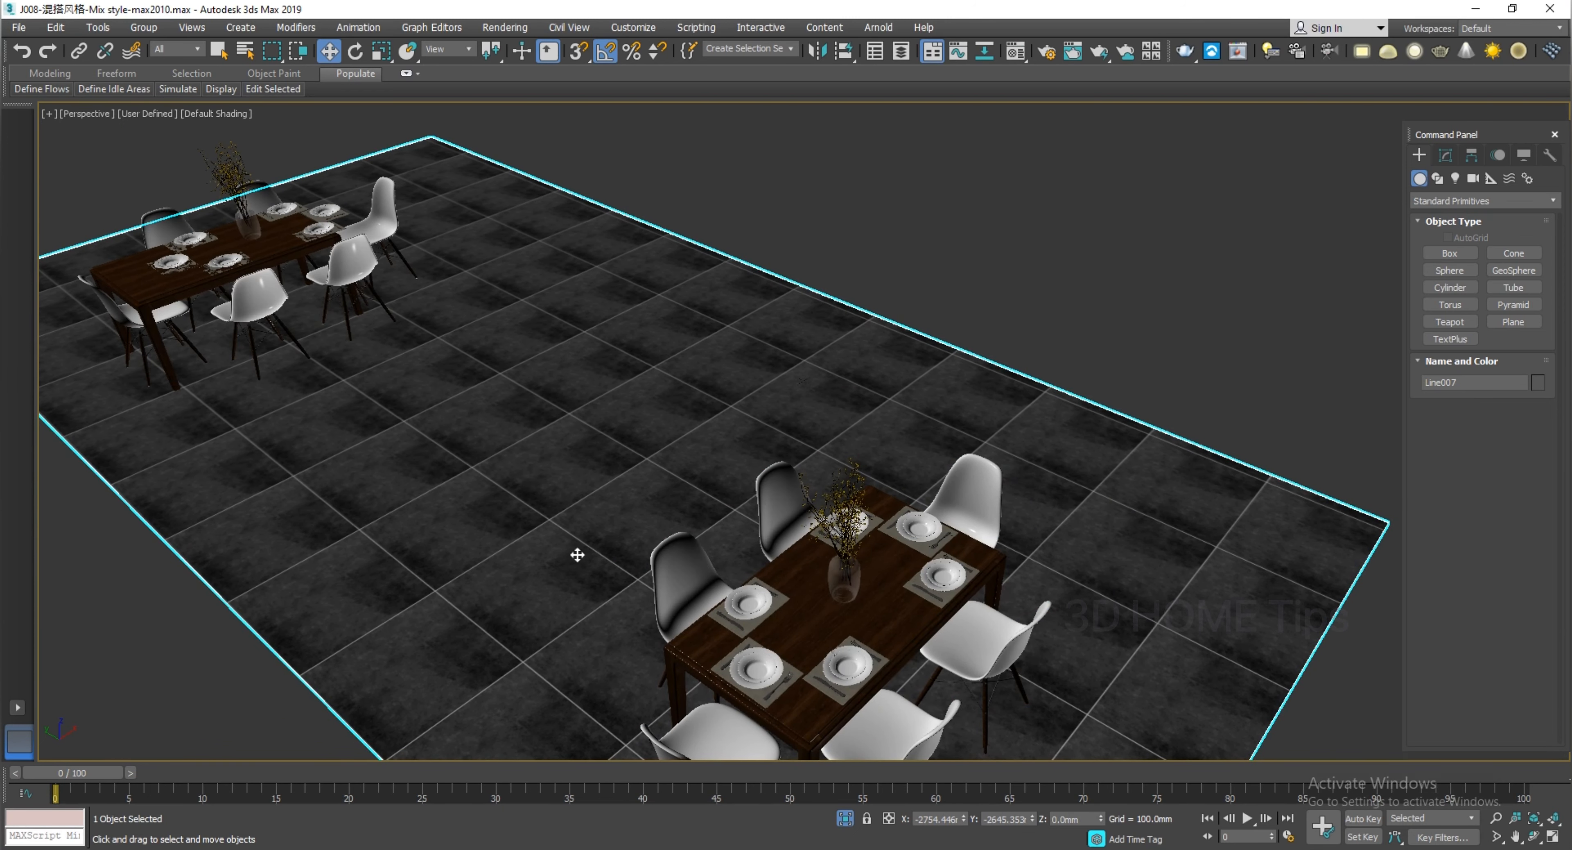
middle_click_drag(471, 535, 466, 532)
left_click(781, 590)
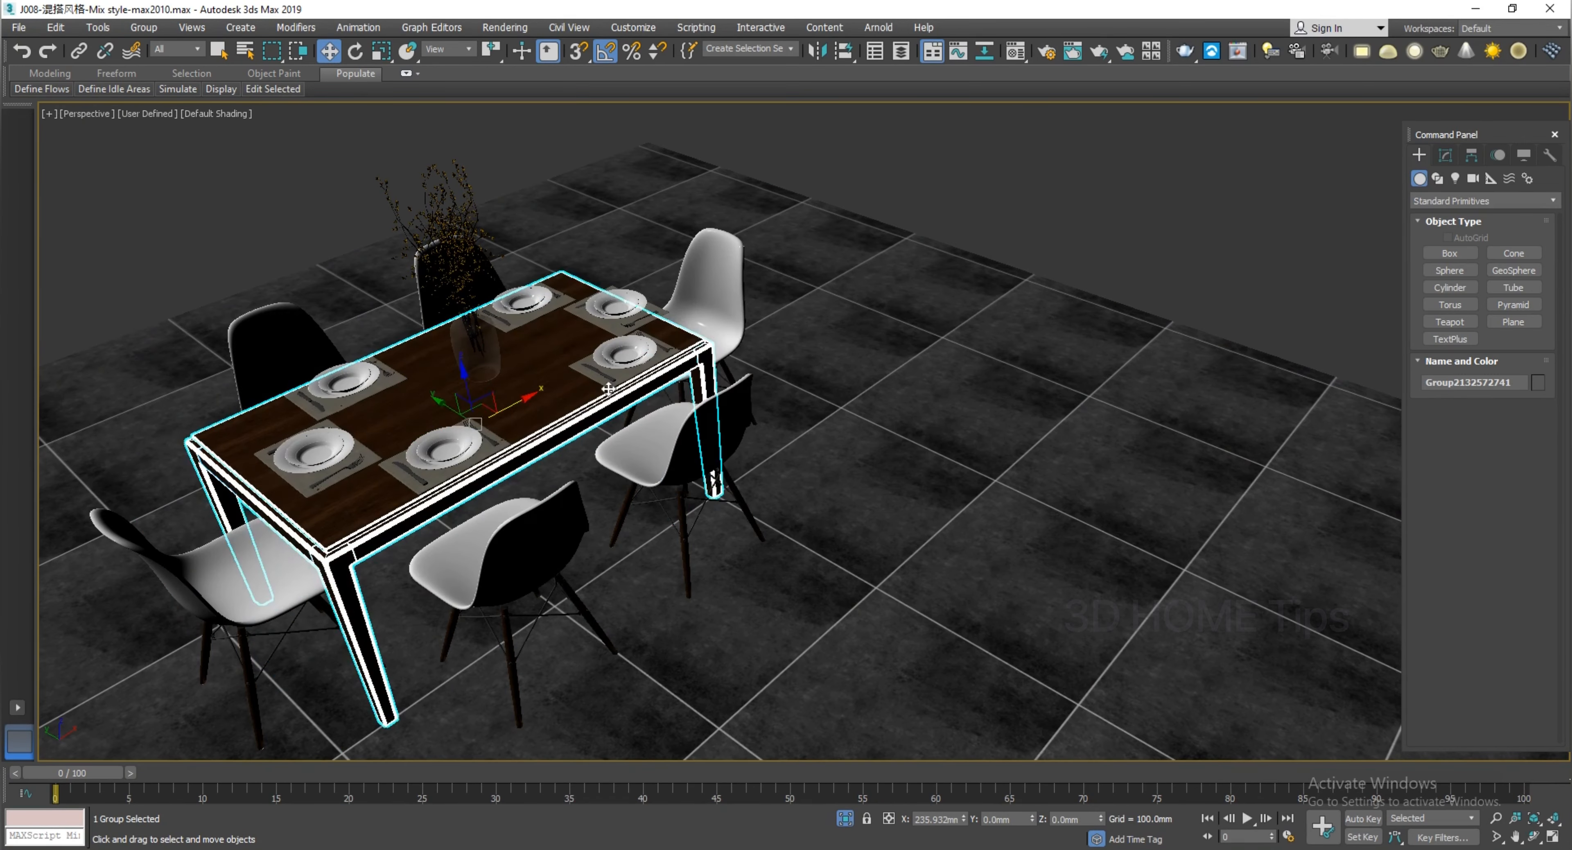
left_click_drag(608, 388, 575, 572)
scroll(757, 568, "down", 1)
Select the grouped TABLE dining set and move it as one unit along the X axis
middle_click_drag(757, 568, 624, 474)
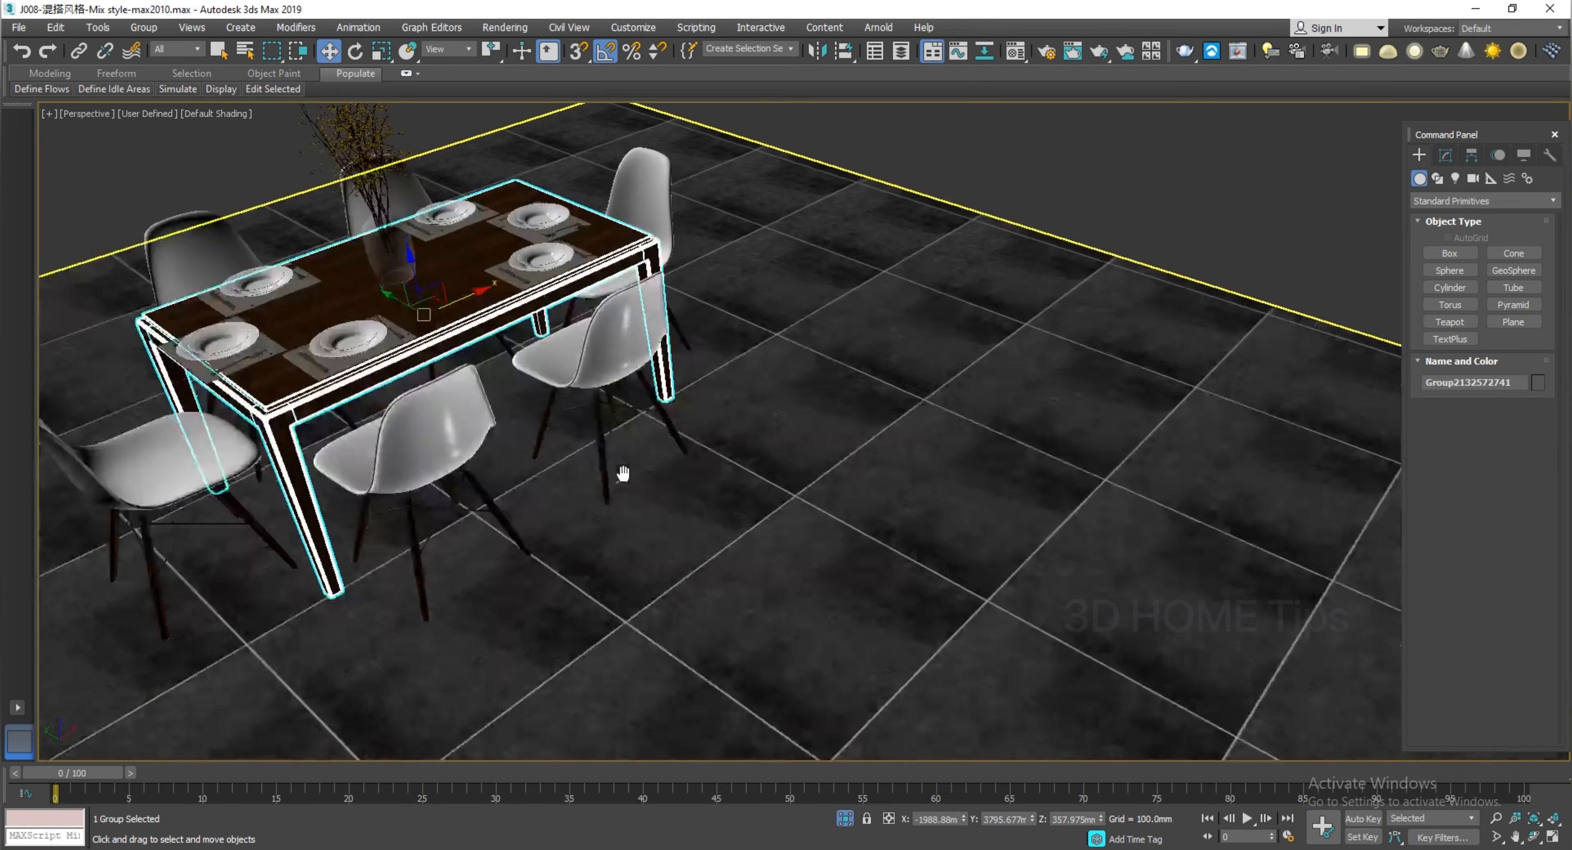
scroll(678, 503, "down", 2)
middle_click_drag(719, 526, 525, 397)
scroll(603, 458, "down", 2)
middle_click_drag(603, 459, 519, 430)
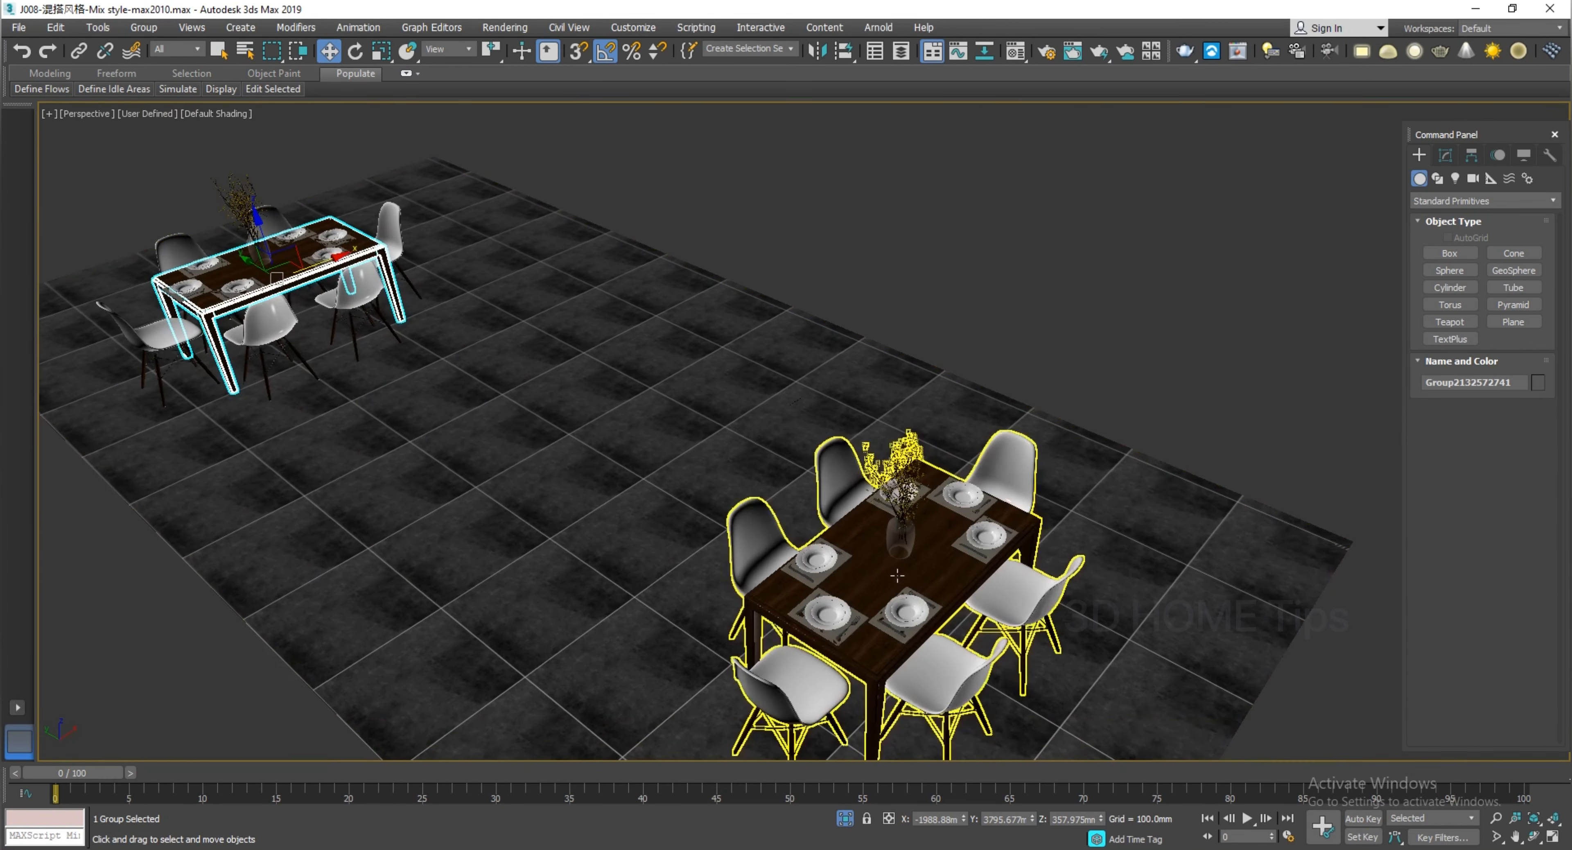
left_click(910, 580)
scroll(888, 556, "up", 4)
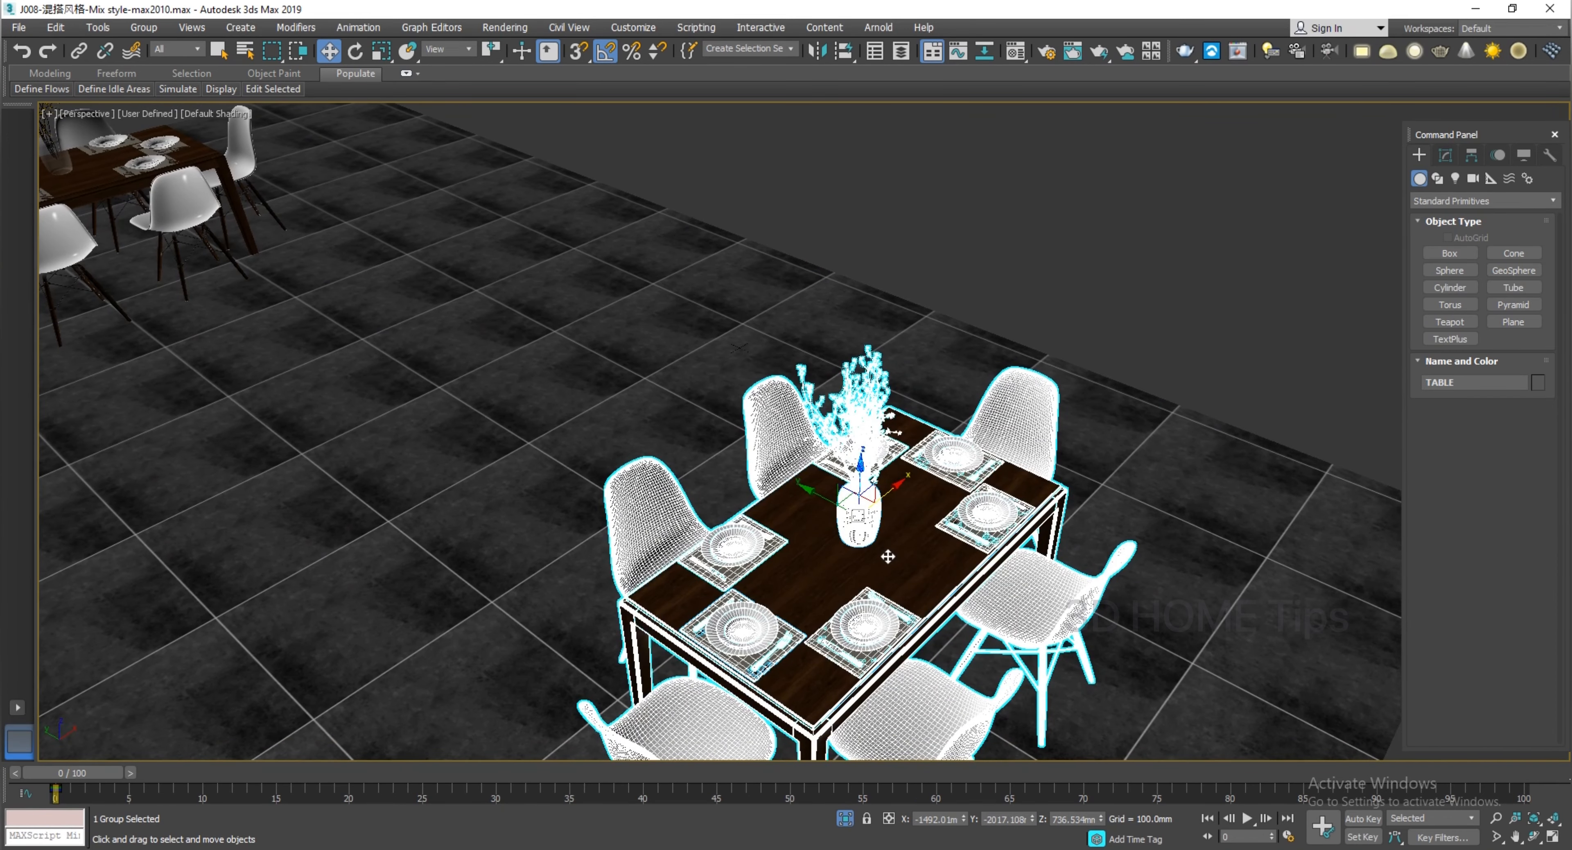
Select the table and single chairs of the ungrouped dining set one at a time to check that they are separate objects
middle_click_drag(618, 494, 812, 604)
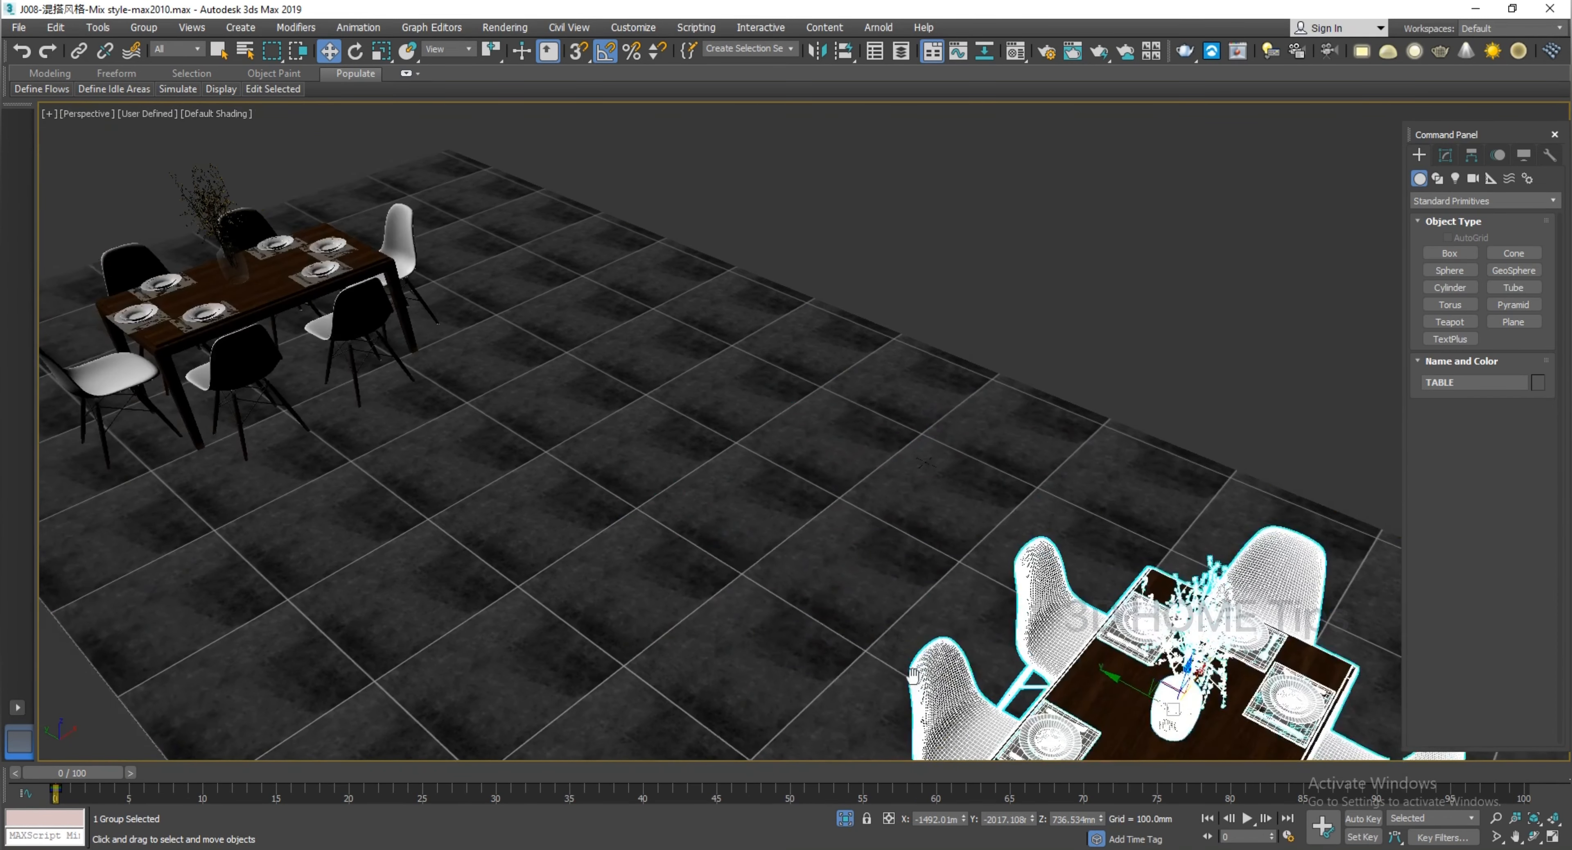
middle_click_drag(448, 412, 711, 466)
scroll(480, 348, "up", 3)
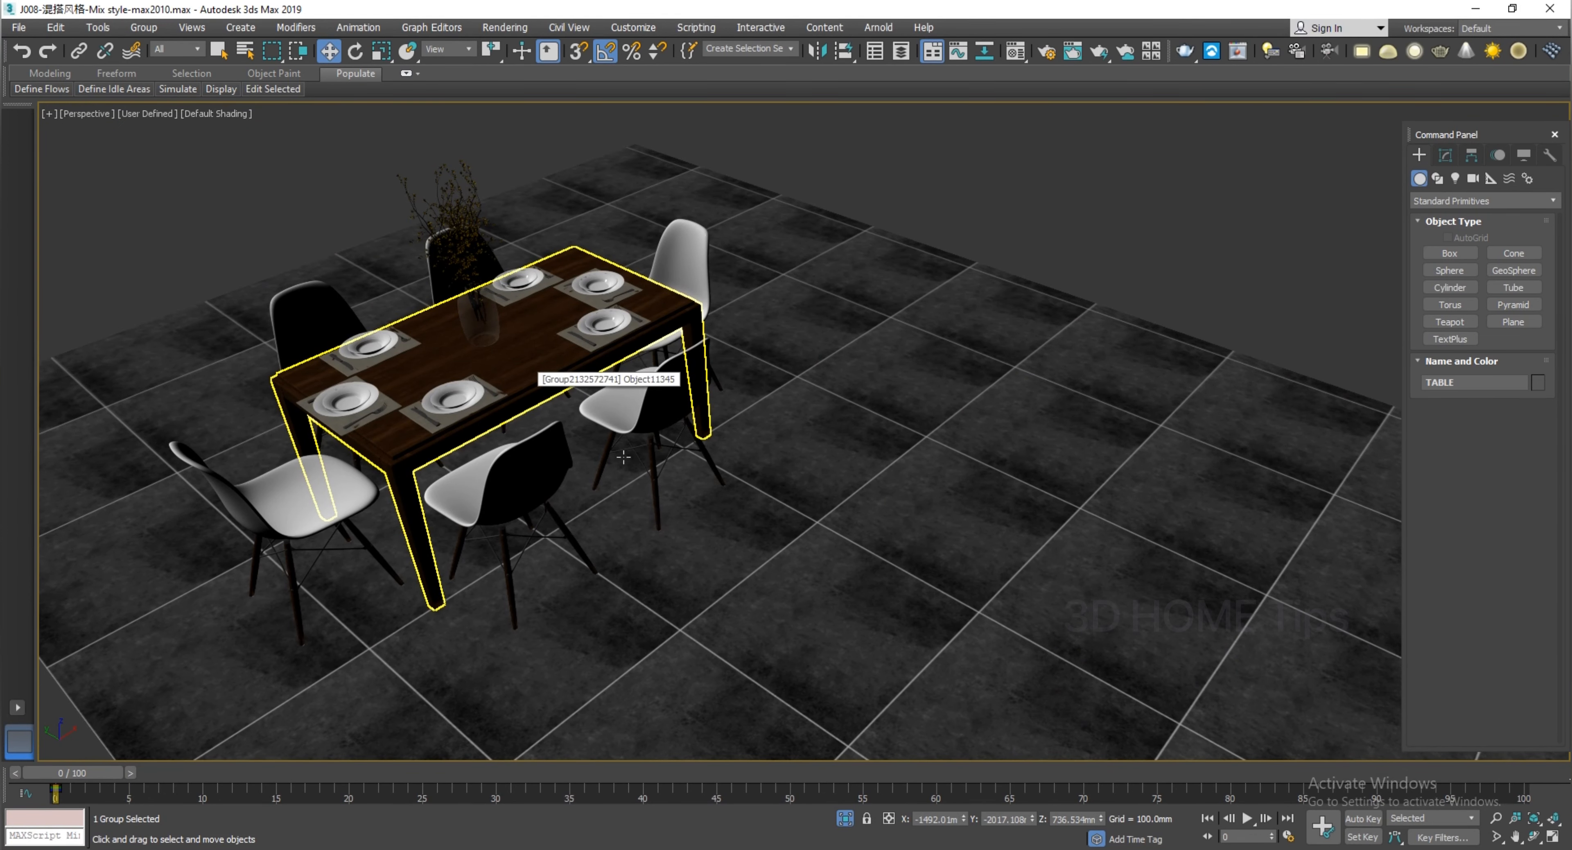
left_click(554, 367)
left_click(519, 502)
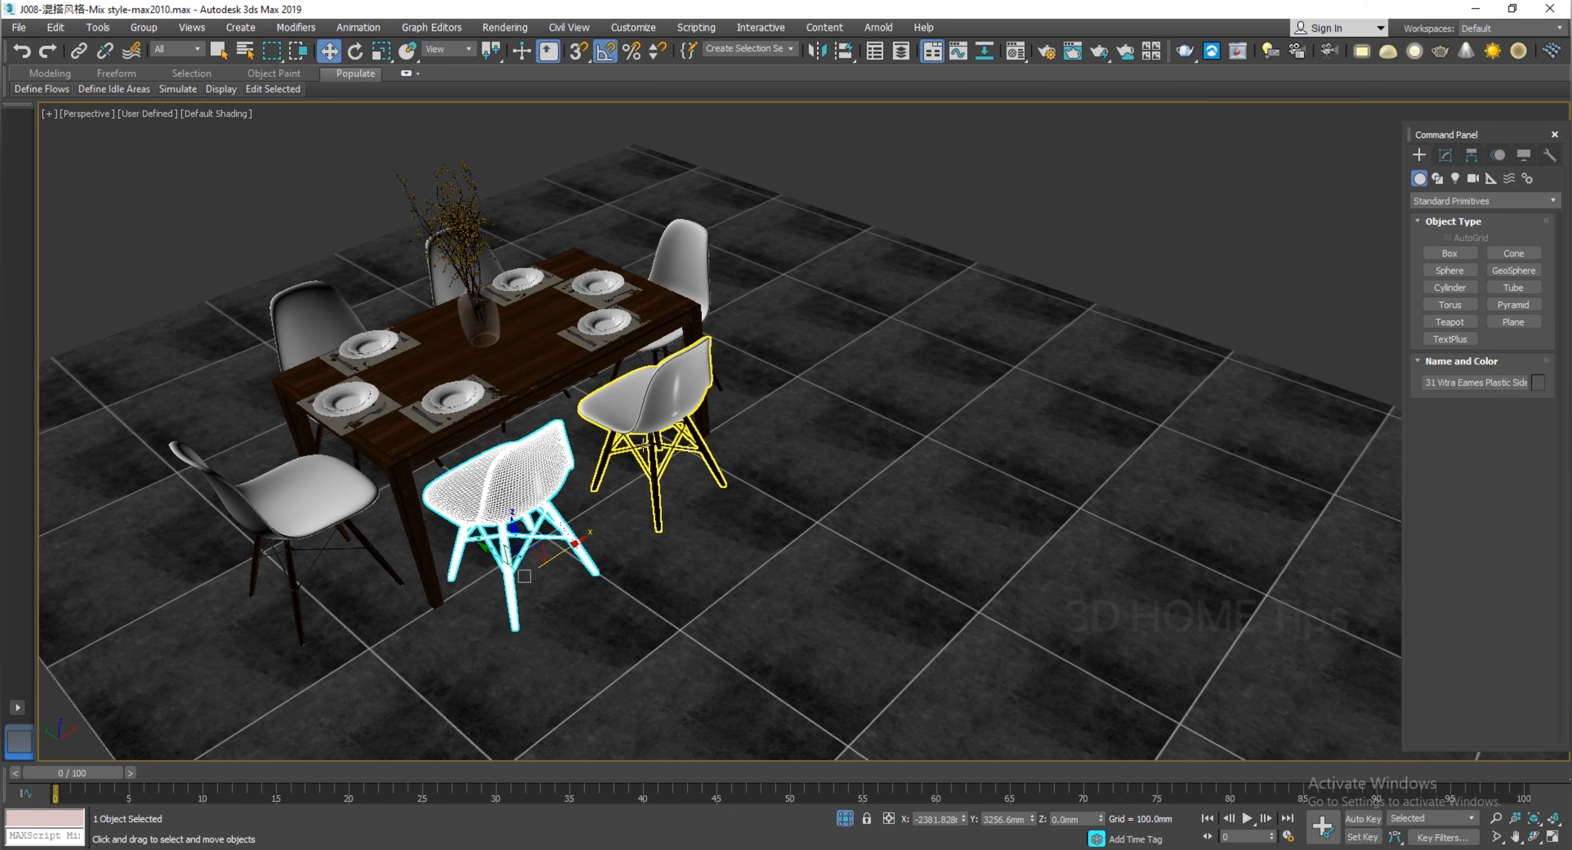
left_click(646, 410)
left_click(681, 269)
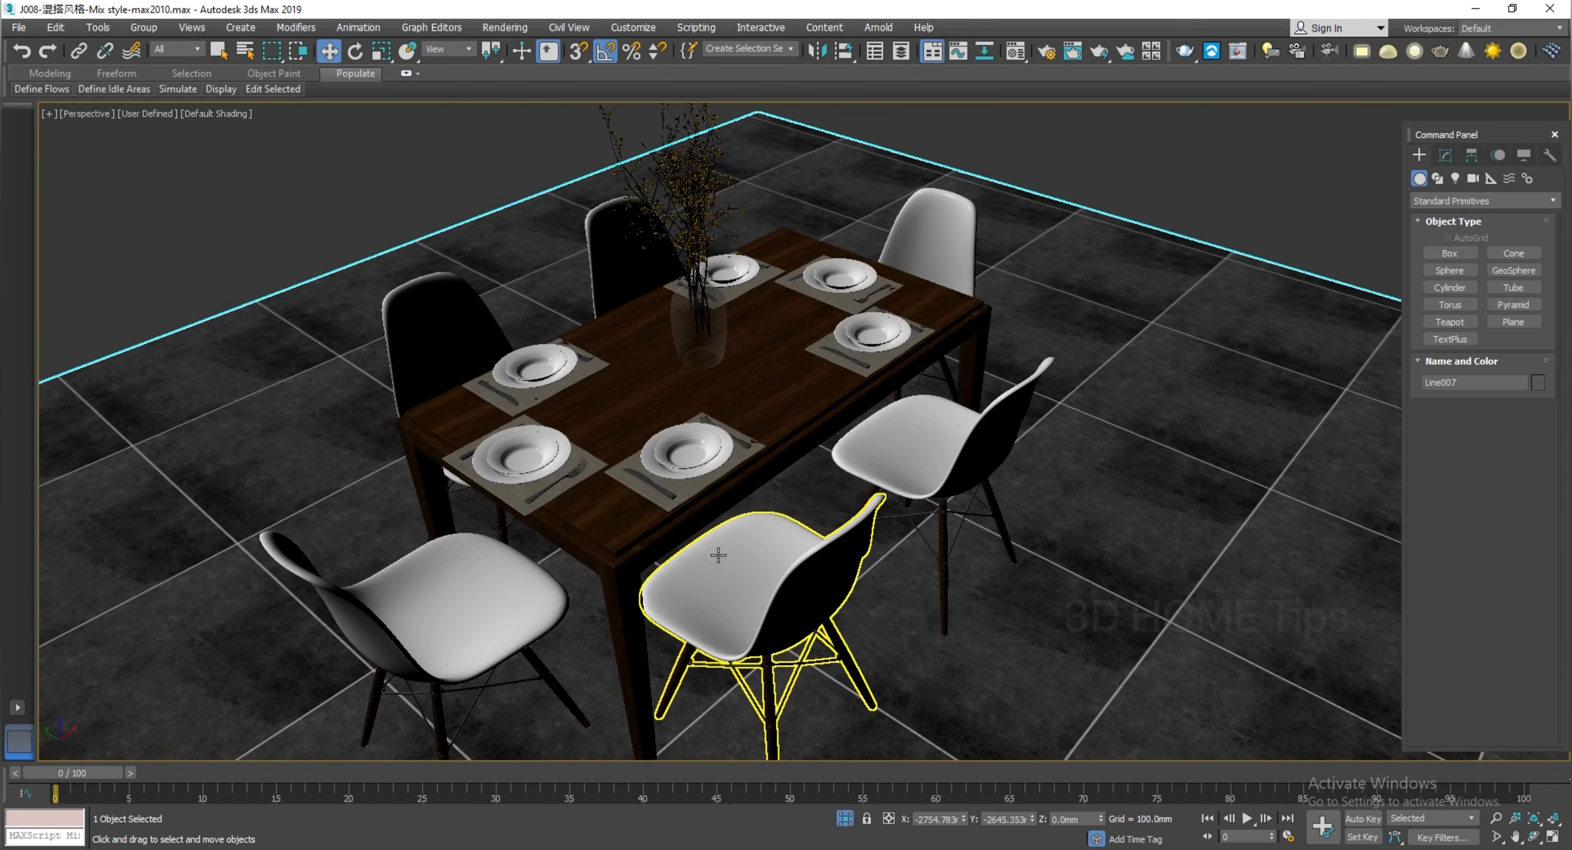
left_click(763, 610)
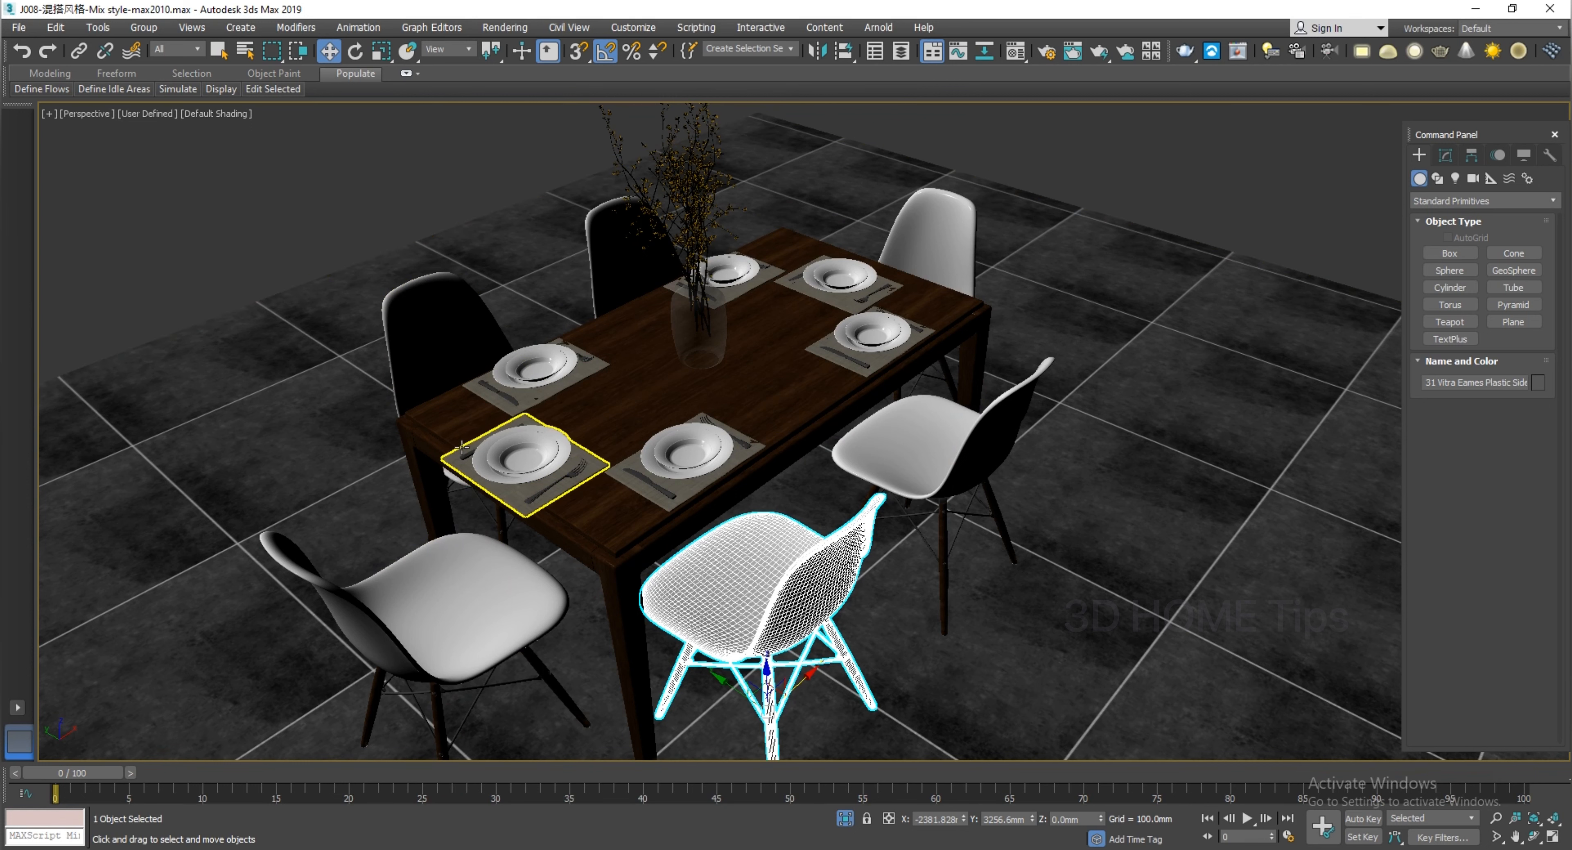
Select the six chairs, the six place settings and the vase of the ungrouped dining set together
left_click(520, 604)
left_click(519, 458, "ctrl")
left_click(452, 377, "ctrl")
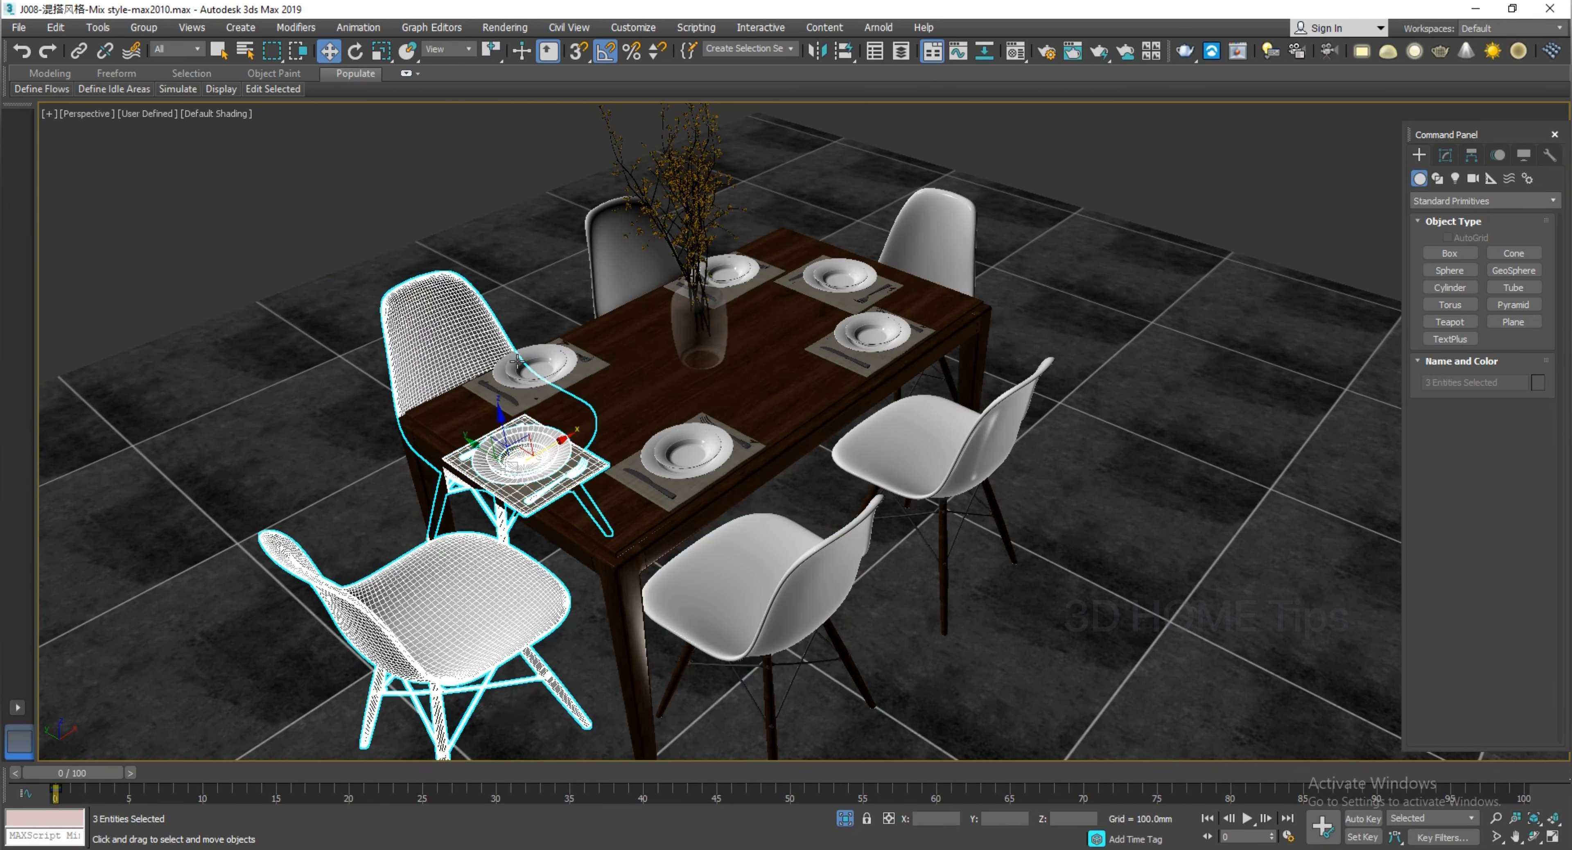
left_click(537, 366, "ctrl")
left_click(616, 250, "ctrl")
left_click(705, 319, "ctrl")
left_click(748, 278, "ctrl")
left_click(818, 283, "ctrl")
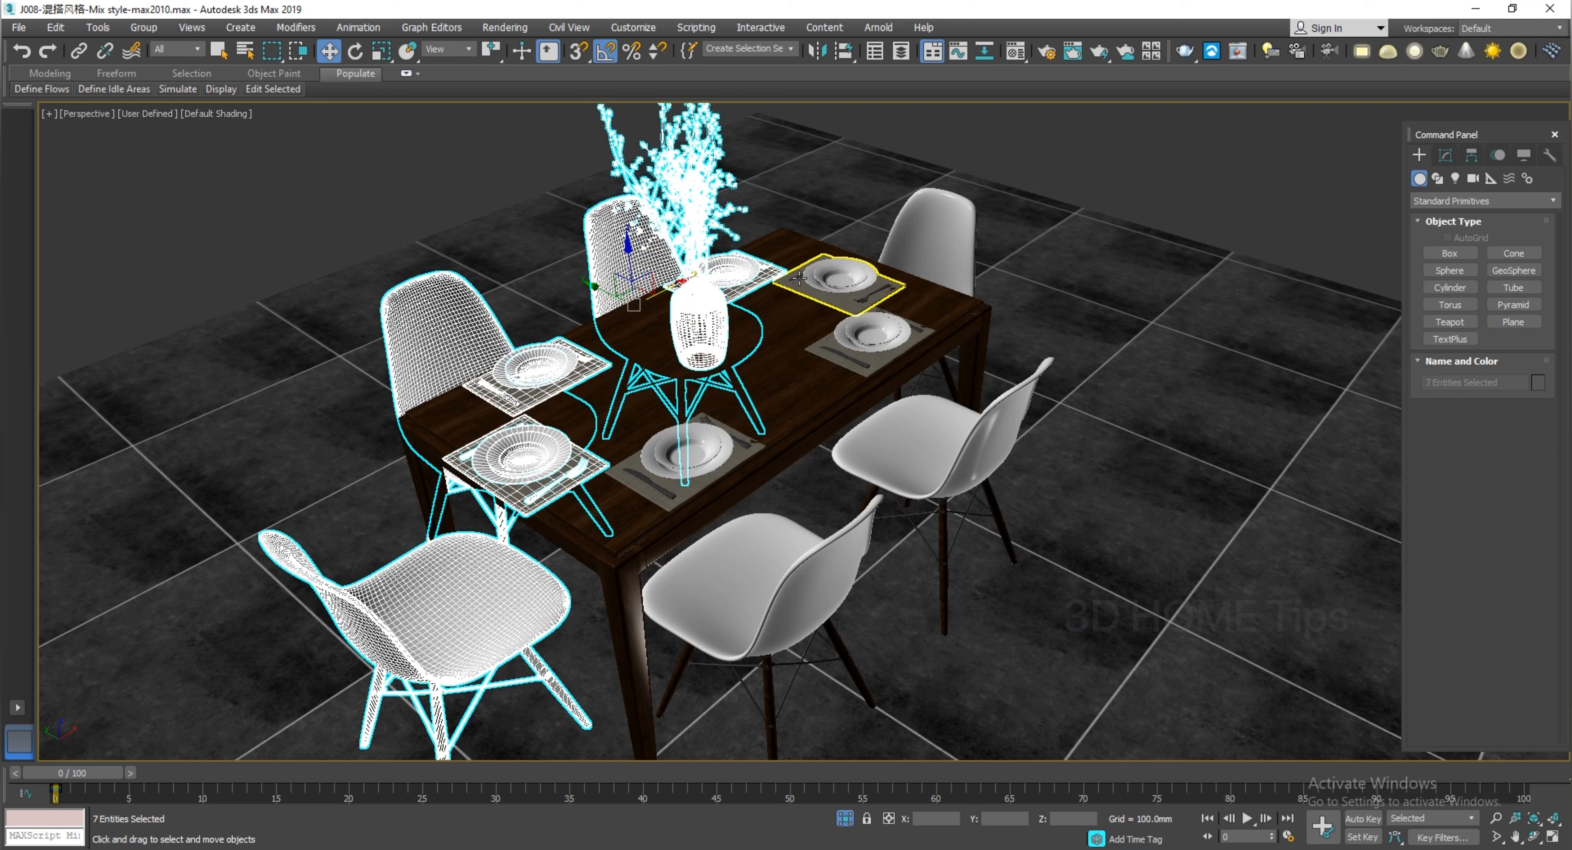
left_click(927, 245, "ctrl")
left_click(879, 342, "ctrl")
left_click(945, 448, "ctrl")
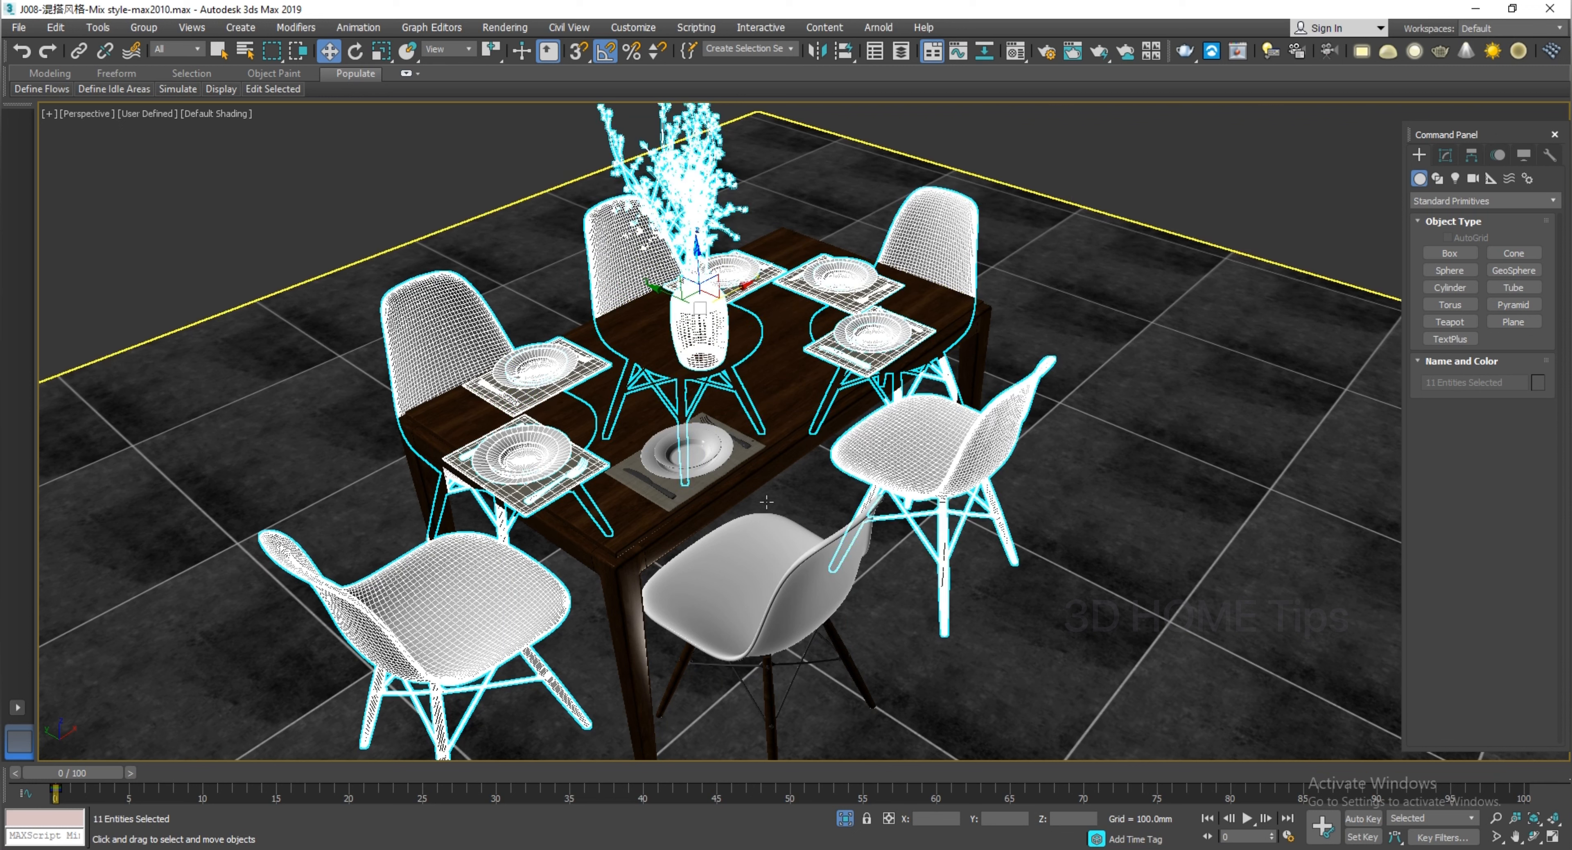
left_click(721, 456, "ctrl")
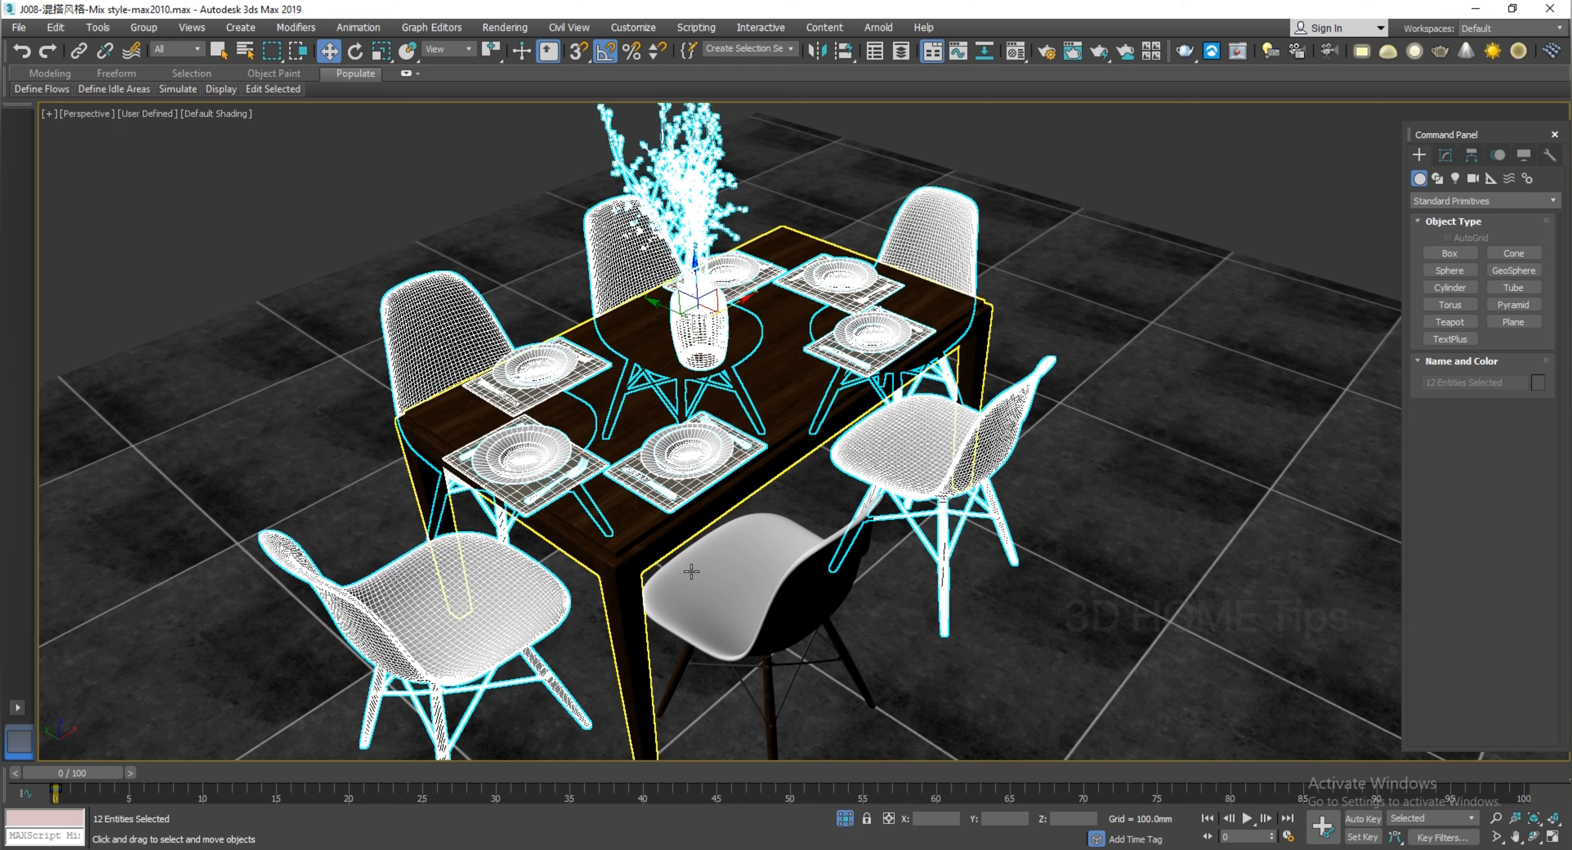
left_click(742, 549, "ctrl")
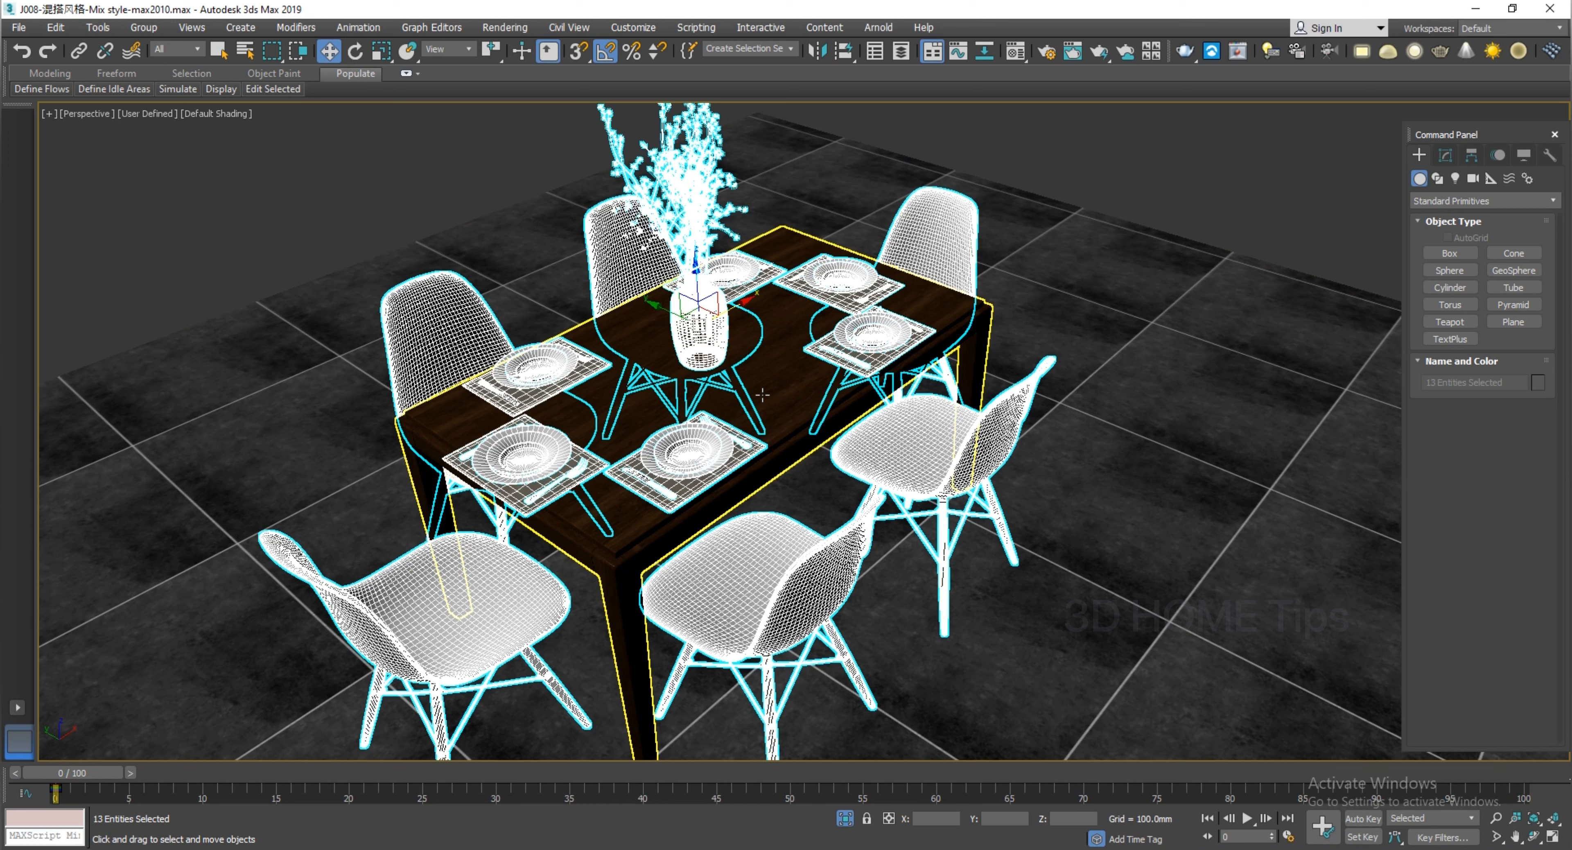
Try to move the selected chairs, place settings and vase without the table, and undo the move
left_click_drag(762, 396, 654, 516)
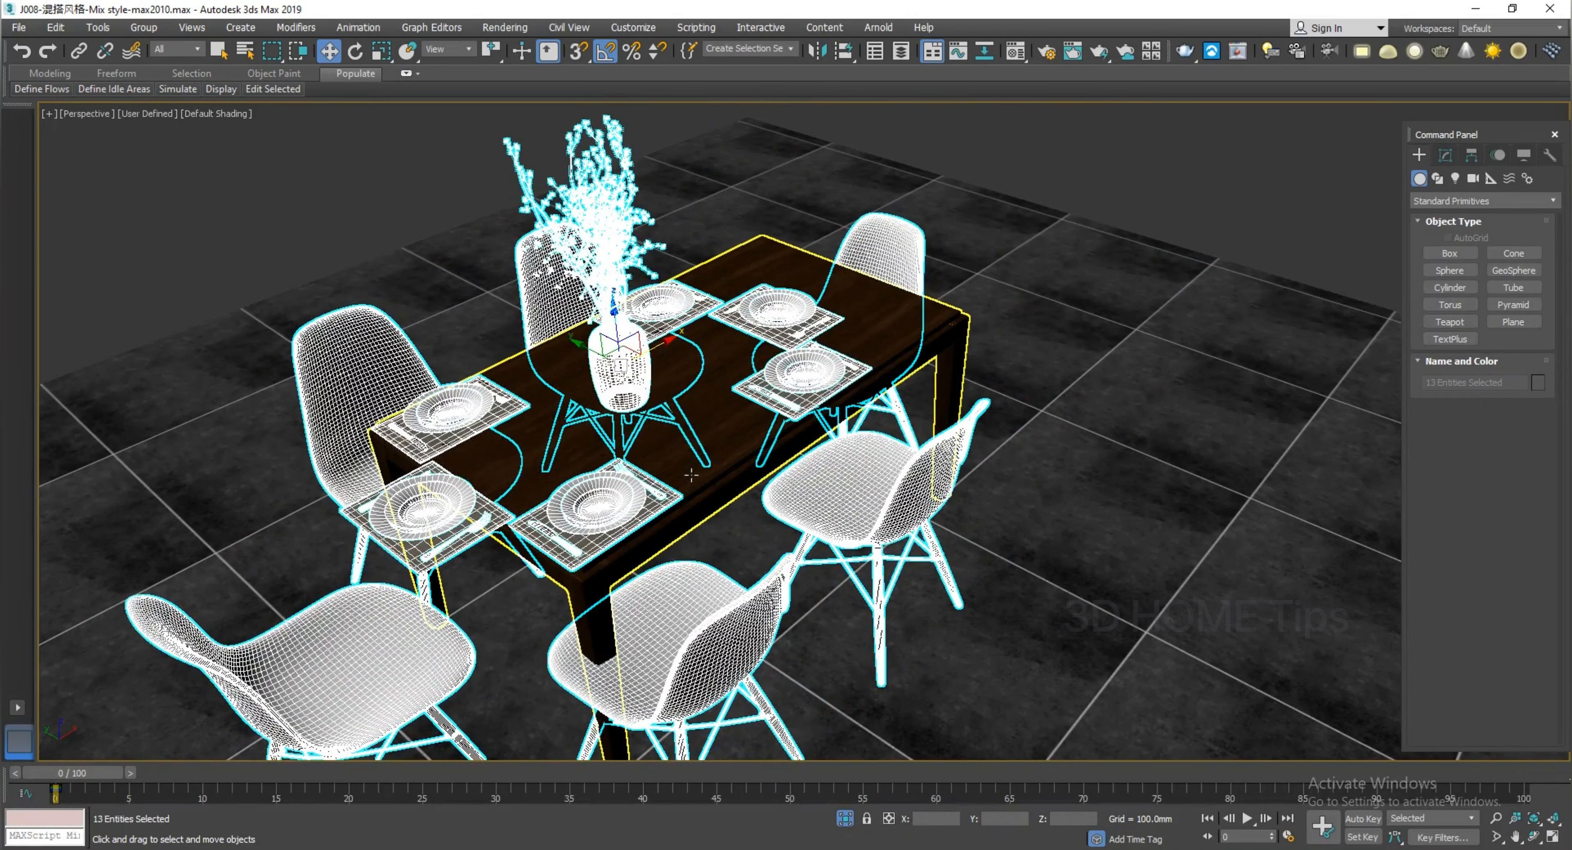
key("ctrl+z")
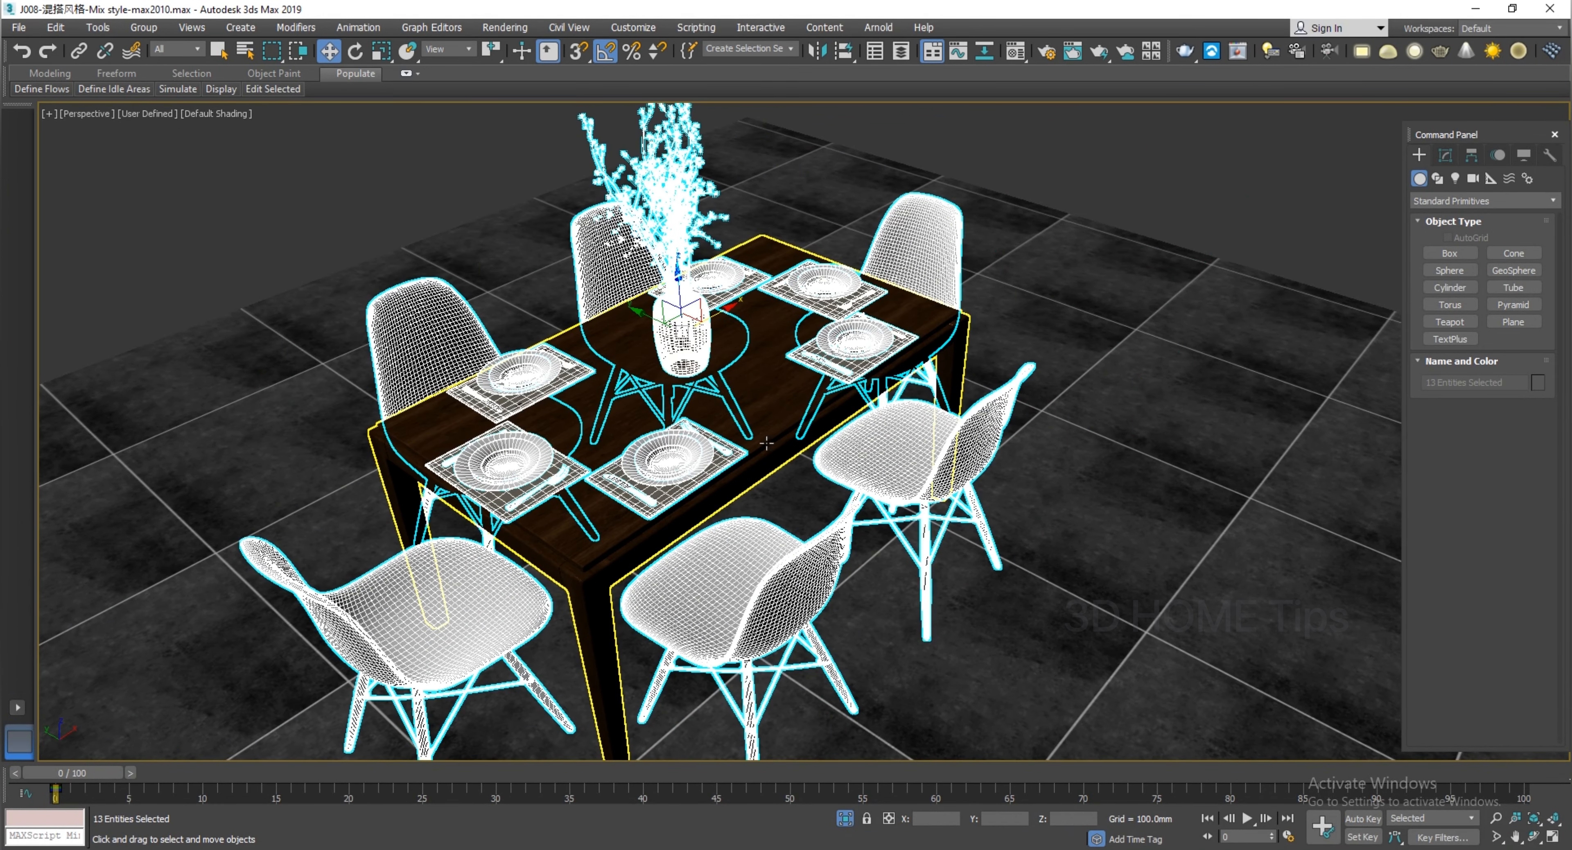
Add the table to the selection and move the complete ungrouped dining set along the X axis
left_click(768, 409, "ctrl")
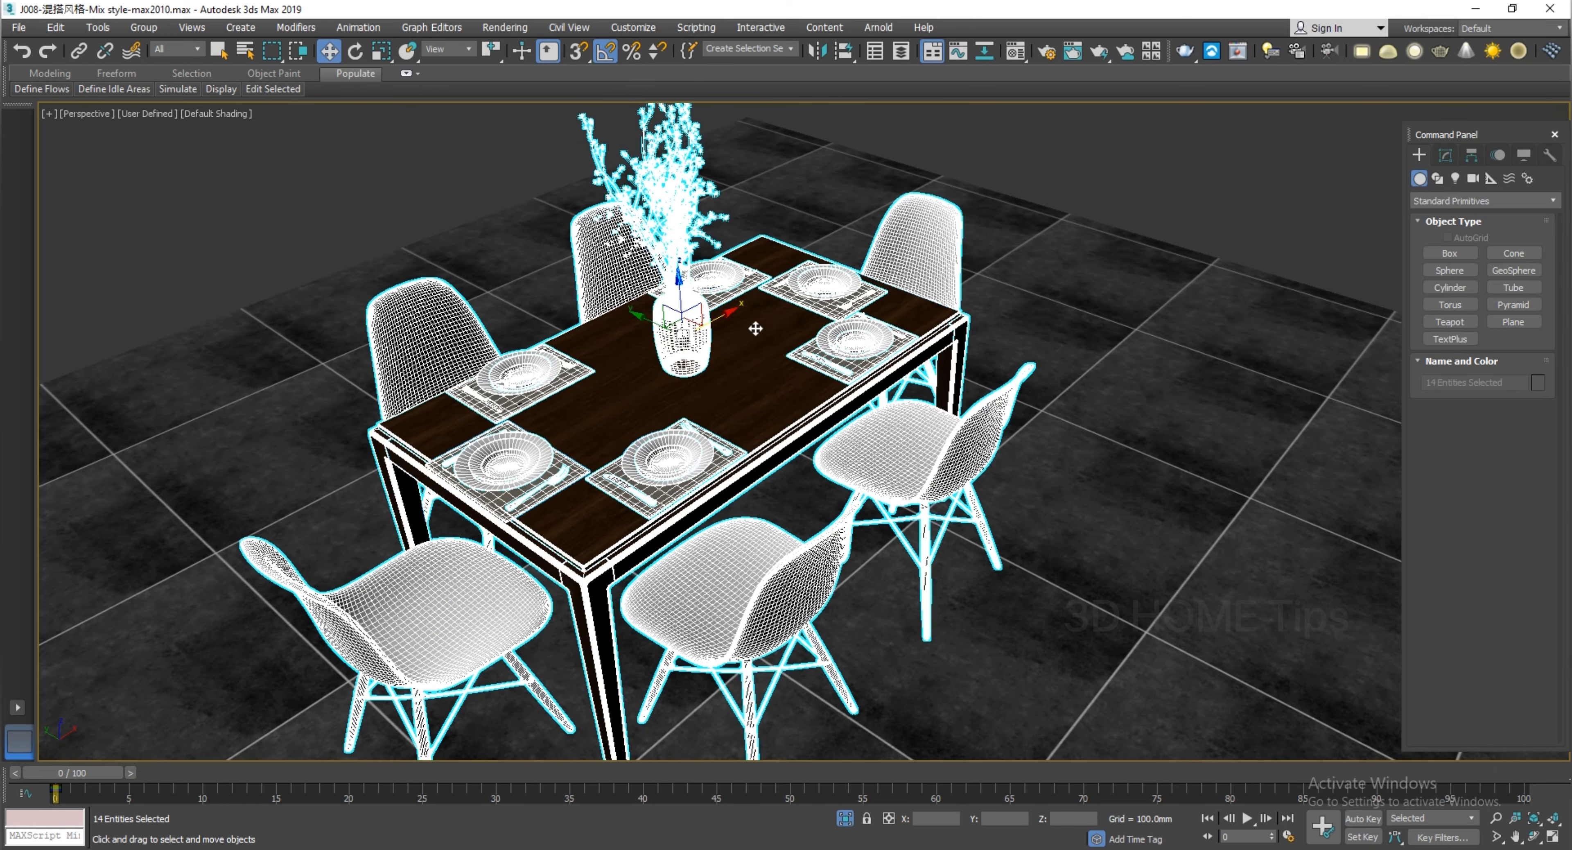
left_click_drag(721, 318, 779, 291)
left_click_drag(782, 404, 728, 474)
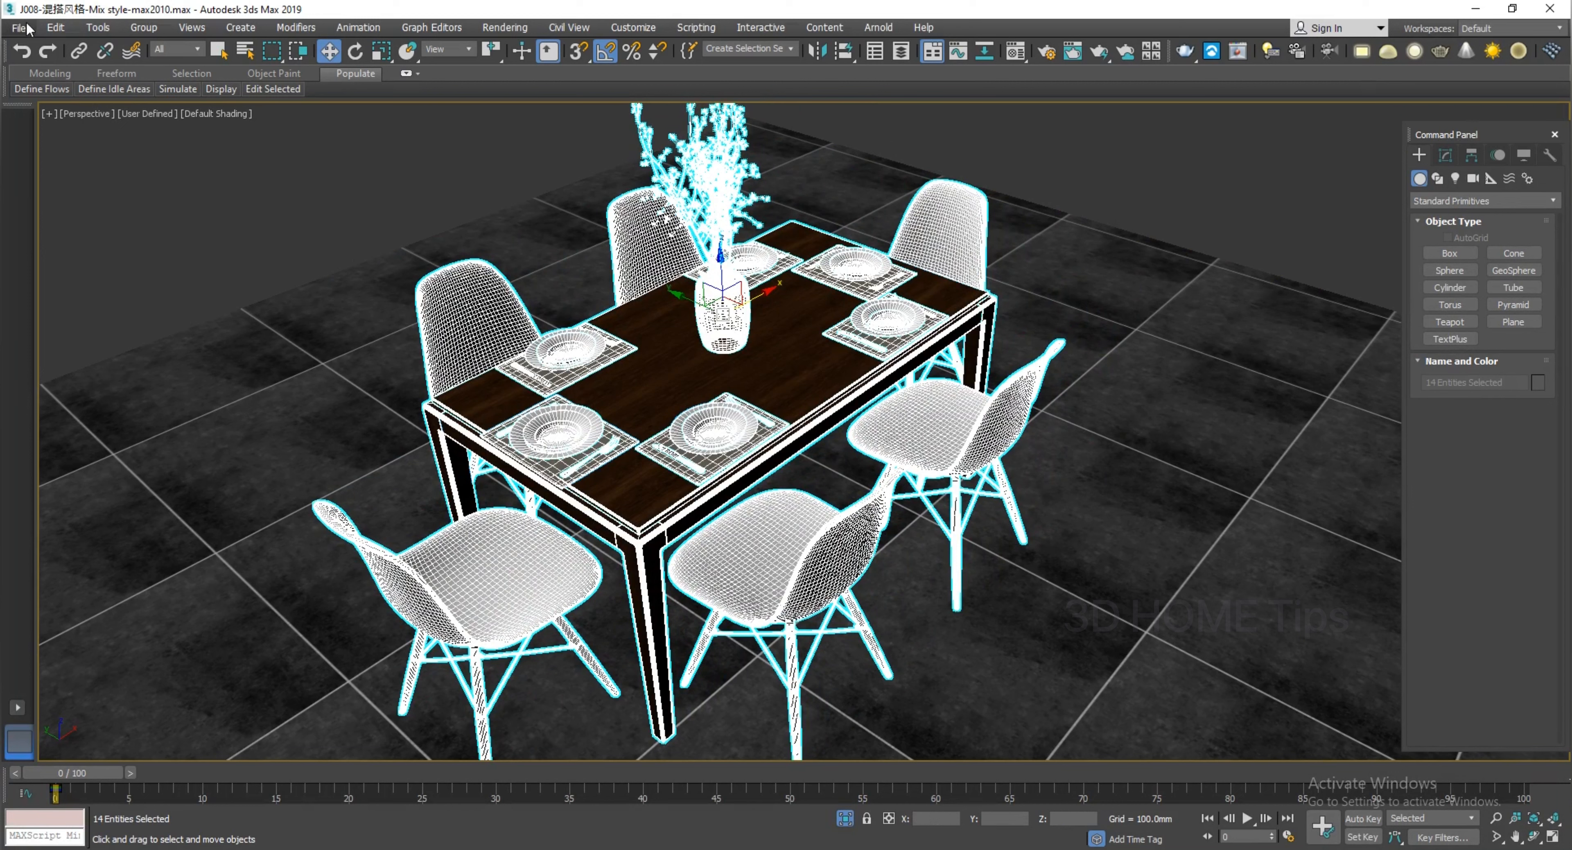
Group the selected table, chairs, place settings and vase under the name DINING TABLE
left_click(144, 28)
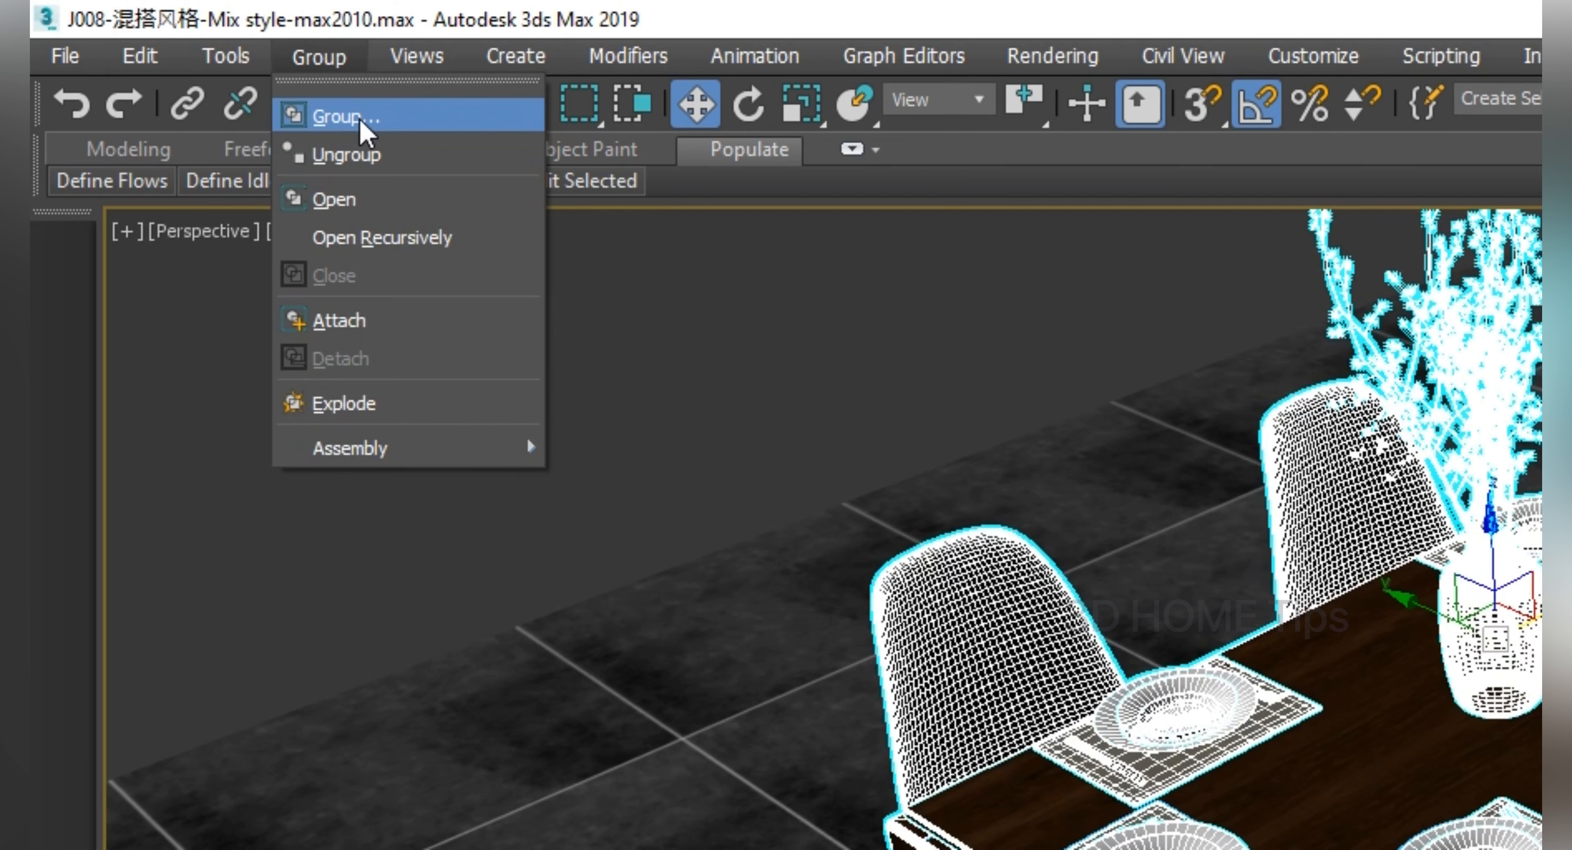
left_click(364, 122)
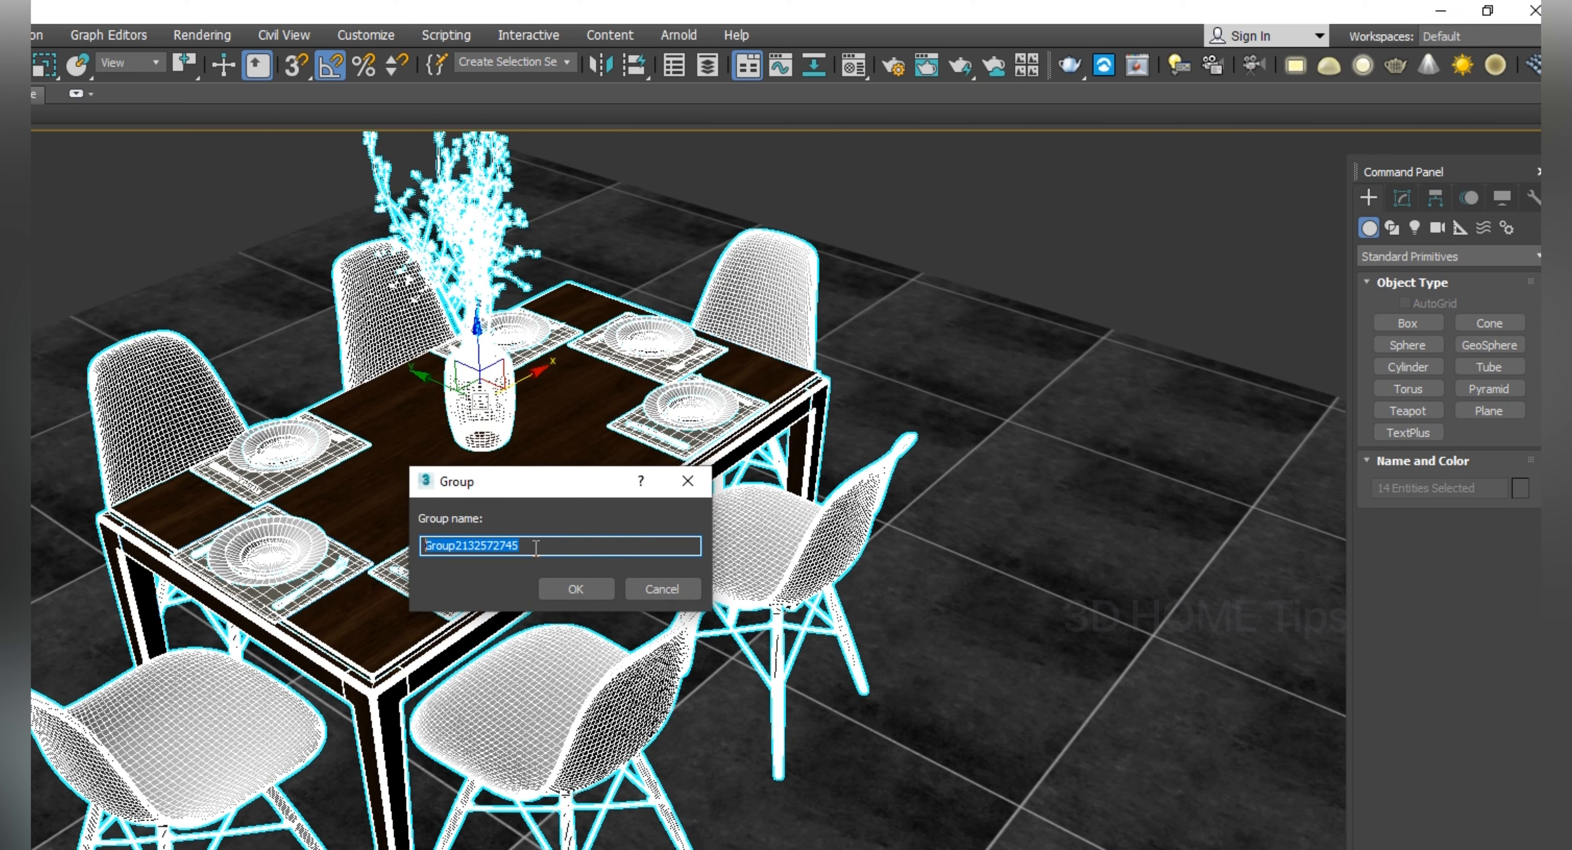
left_click_drag(522, 545, 425, 548)
type("DINING TABLE")
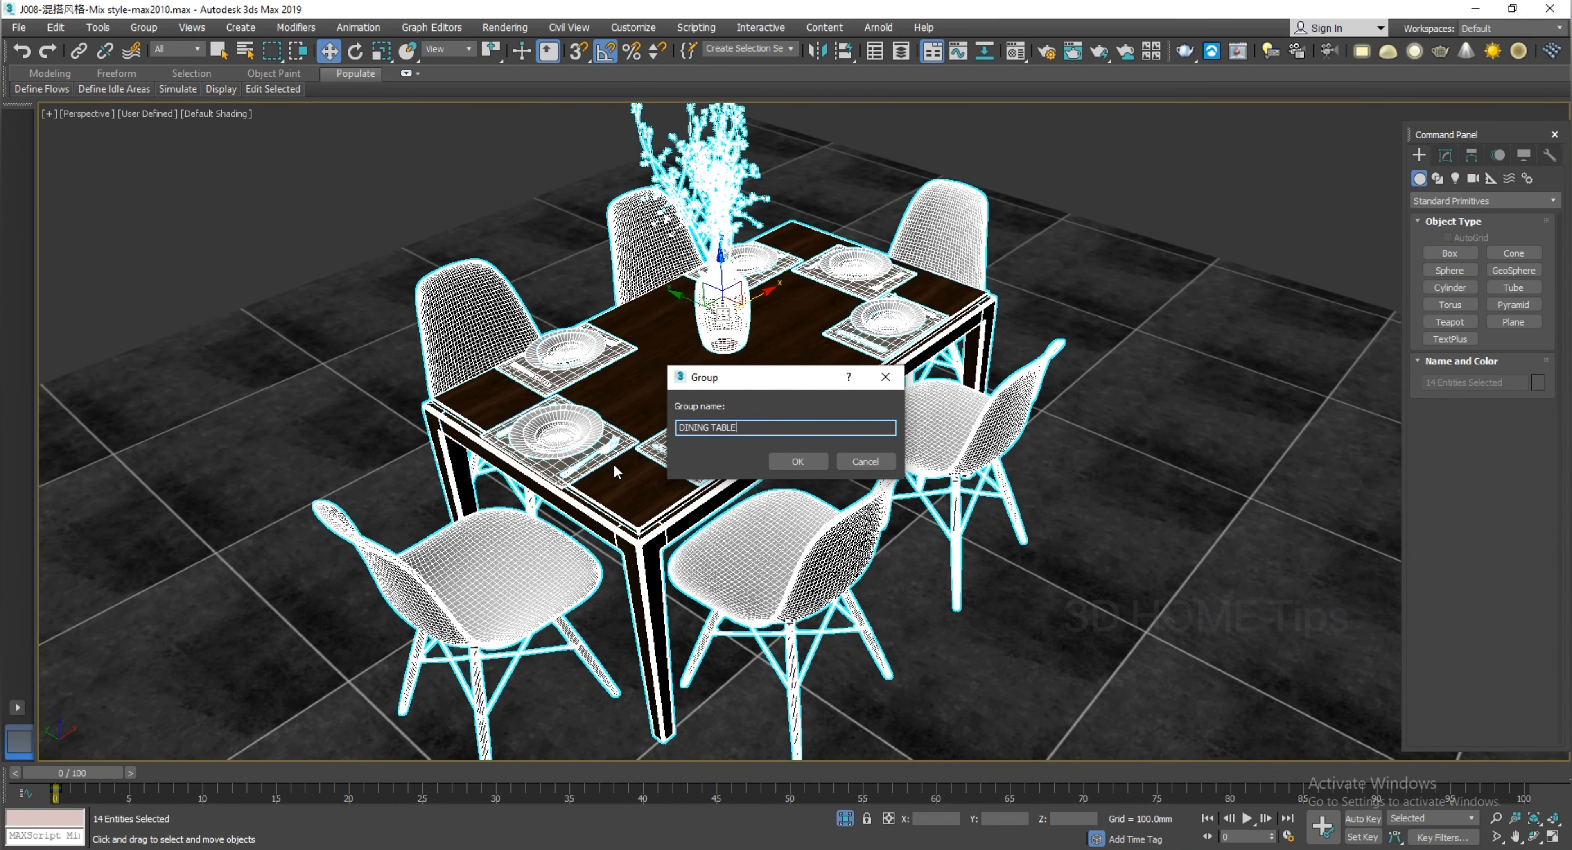
left_click(798, 461)
Deselect the new DINING TABLE group and reselect it by its tabletop to check that it behaves as one object
left_click(1141, 529)
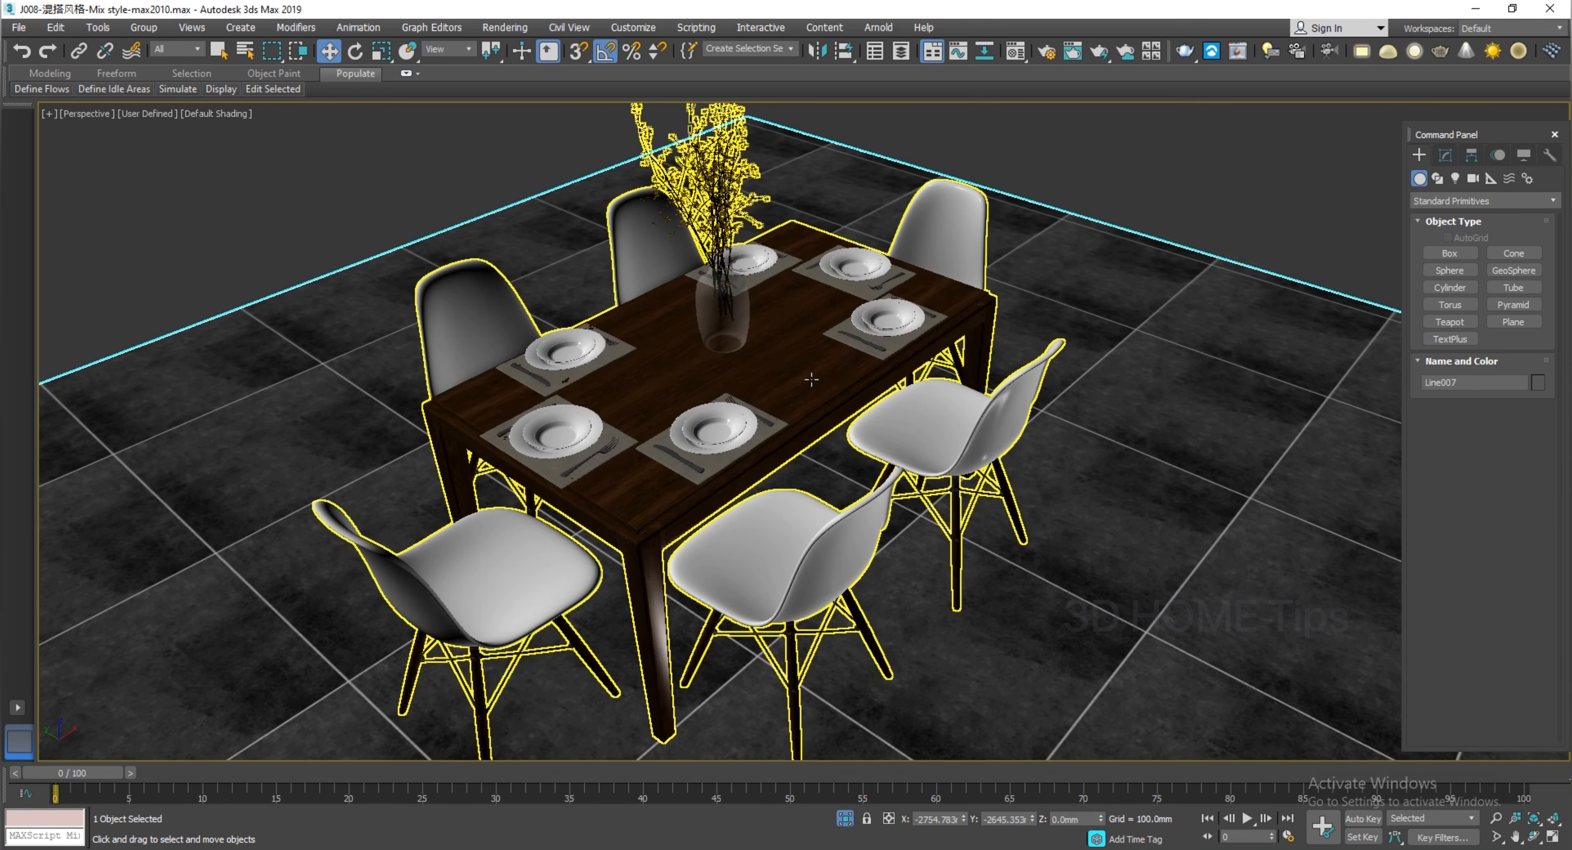
left_click(812, 380)
left_click_drag(770, 289, 773, 496)
middle_click_drag(772, 496, 769, 462)
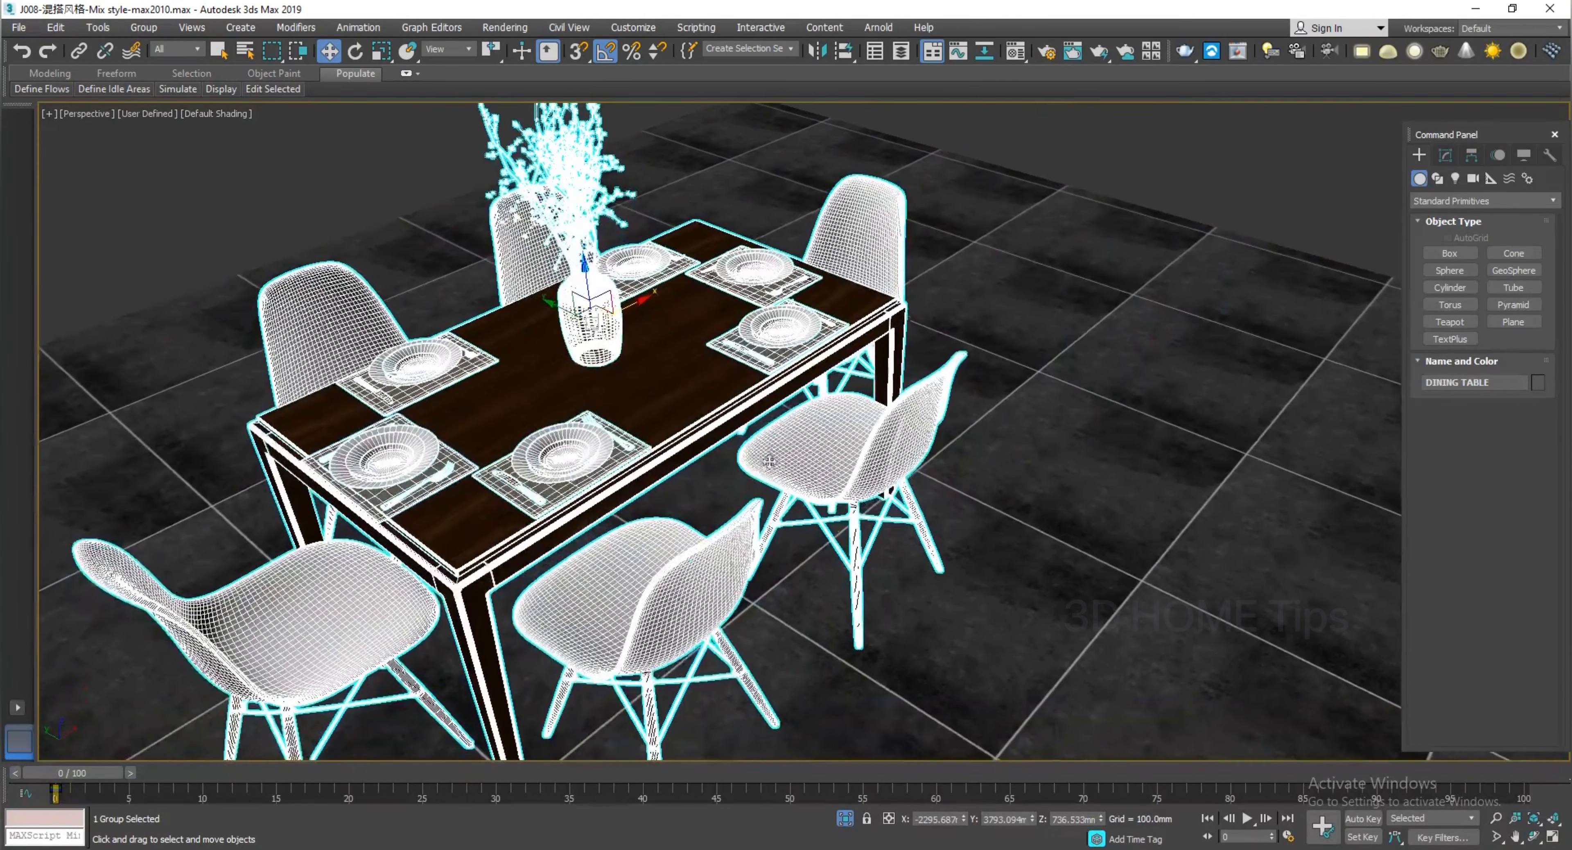
Select the other dining set, the group named TABLE at the opposite end of the floor, and ungroup it
scroll(683, 480, "down", 2)
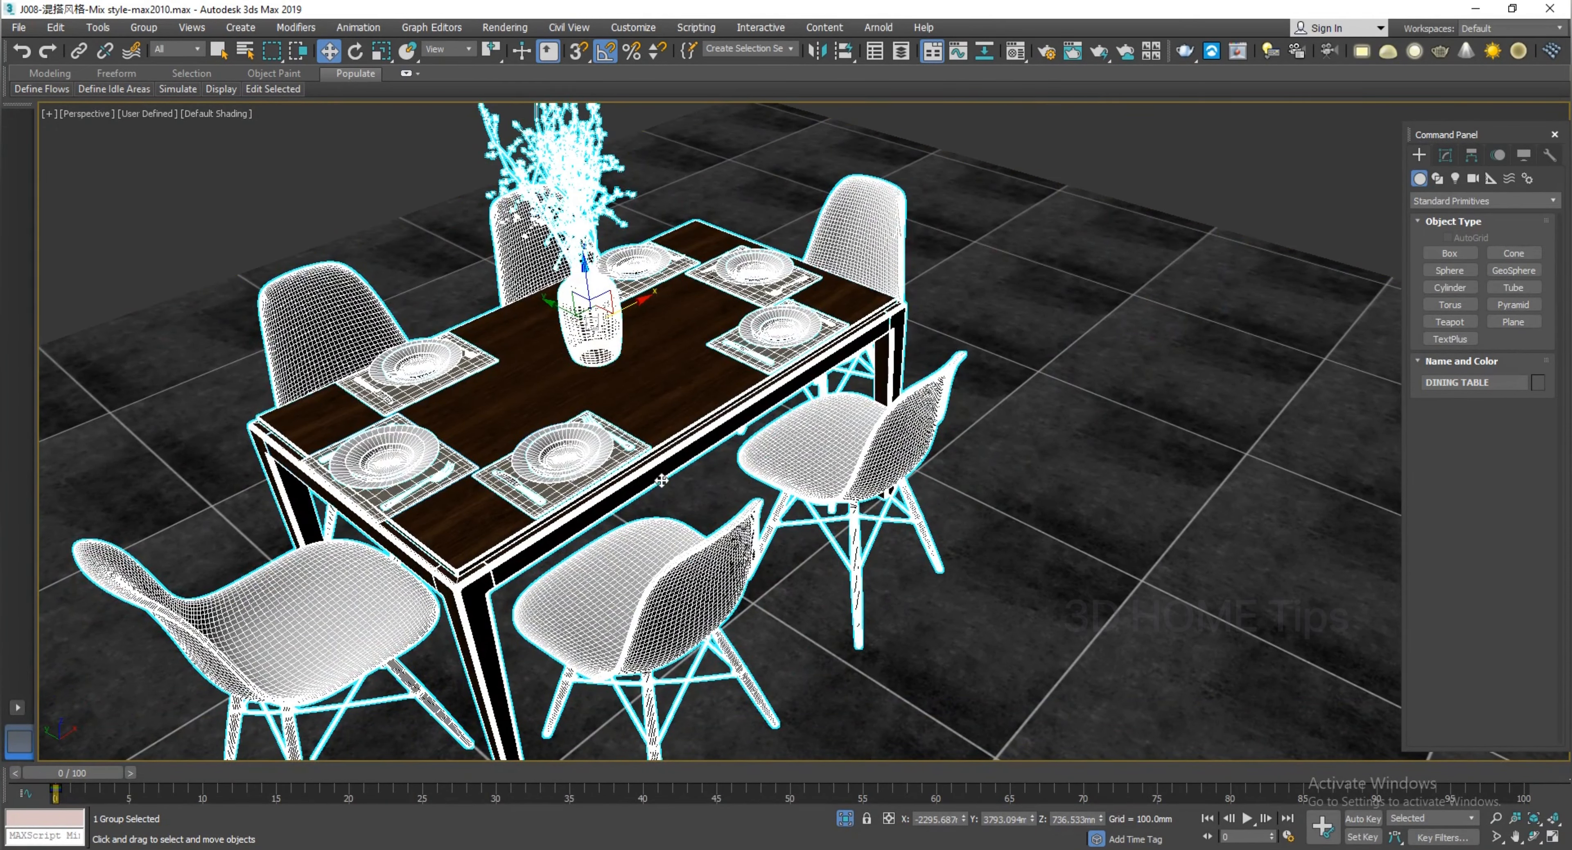
scroll(634, 443, "down", 4)
scroll(635, 441, "down", 1)
scroll(634, 441, "down", 2)
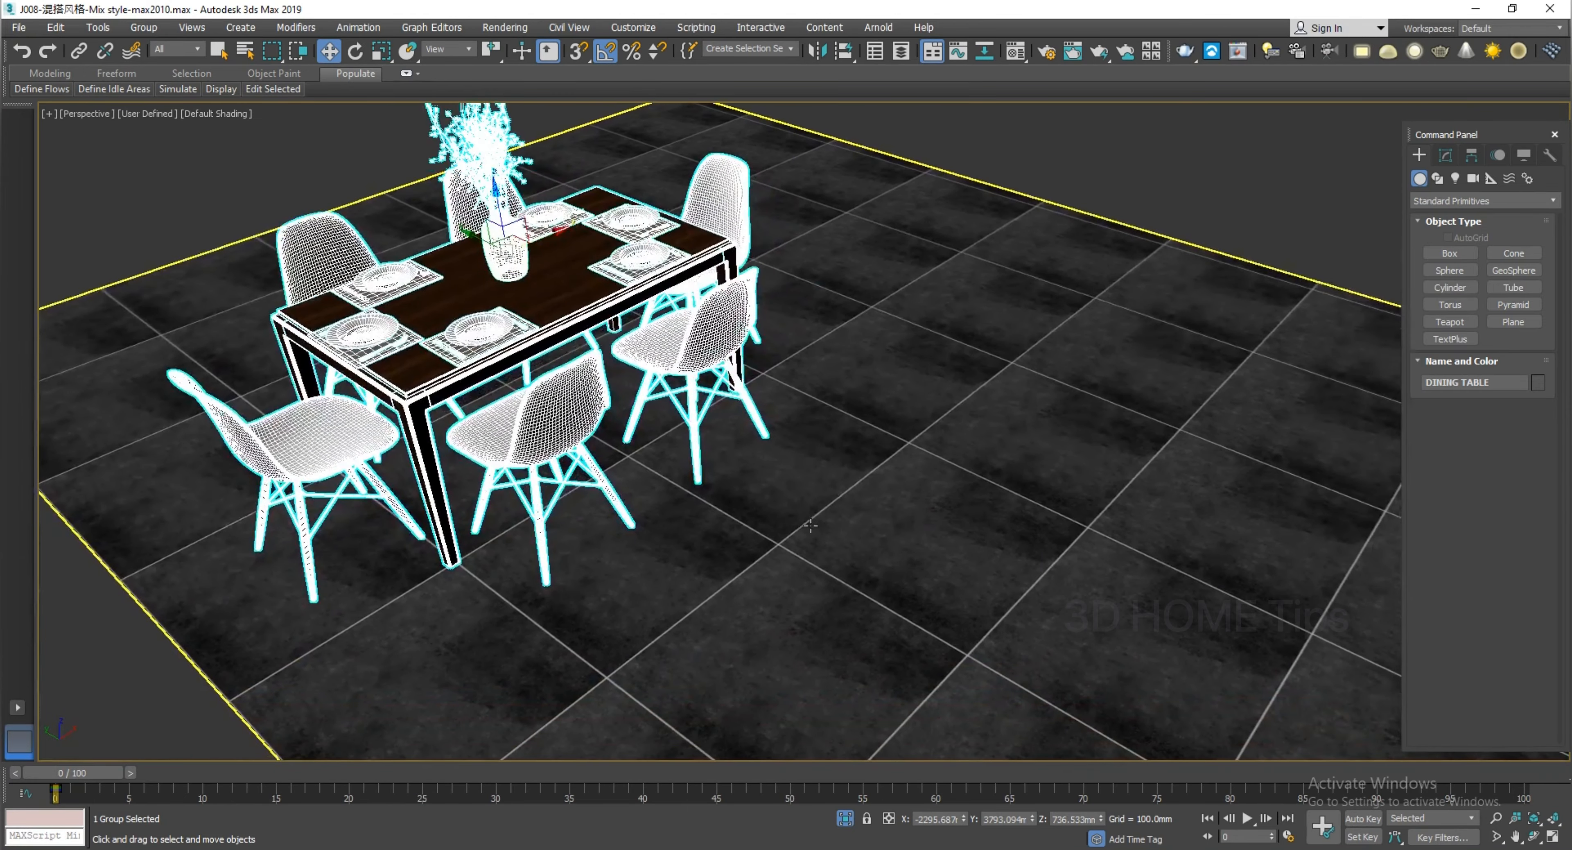
scroll(644, 488, "down", 2)
scroll(731, 524, "down", 2)
scroll(746, 531, "down", 2)
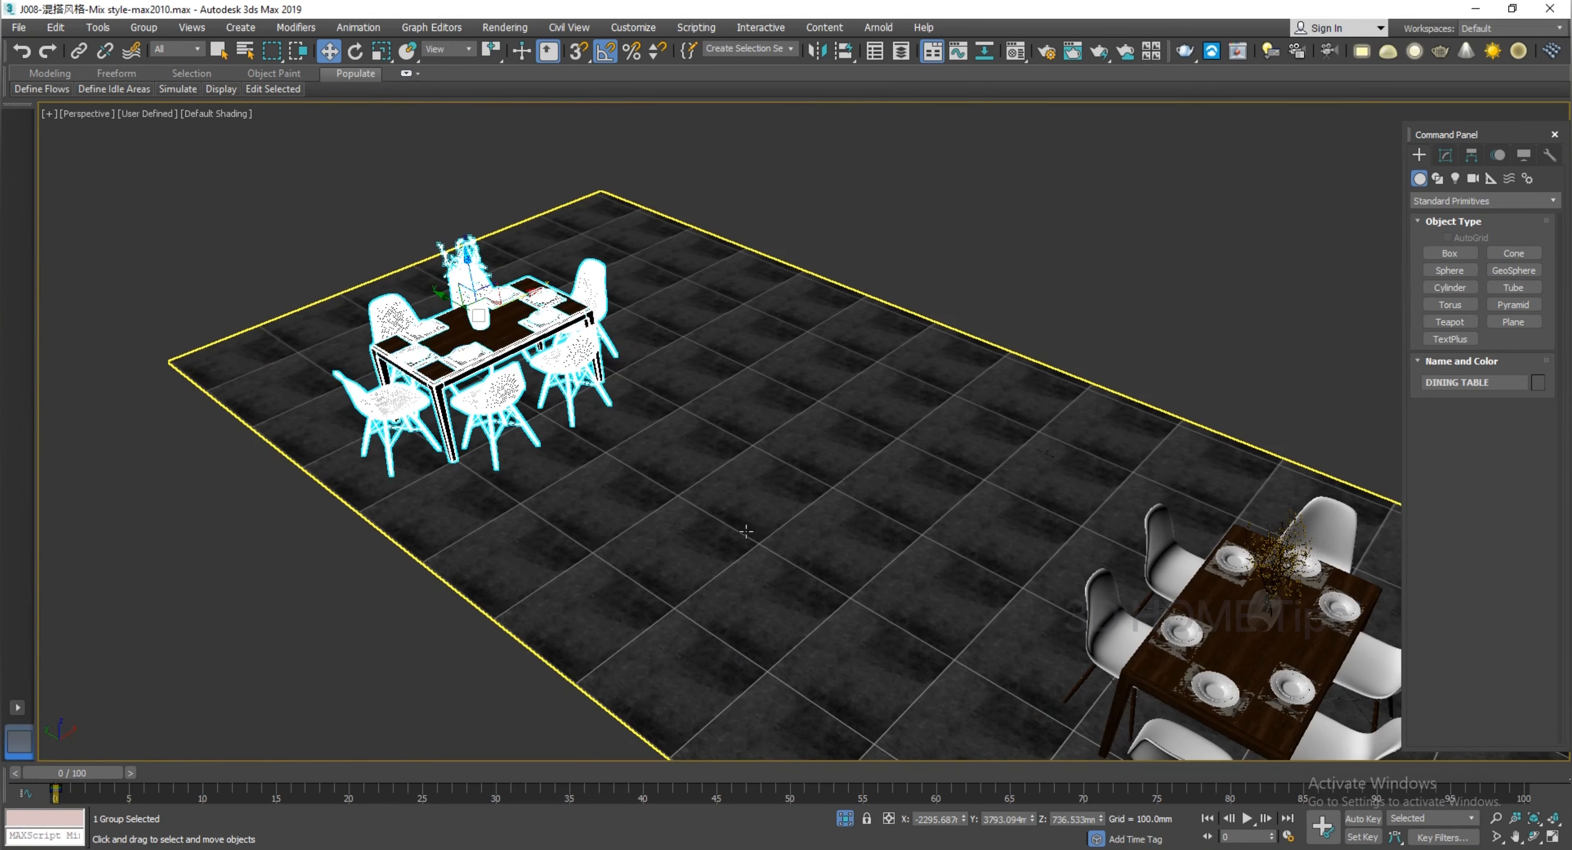
middle_click_drag(853, 507, 786, 571)
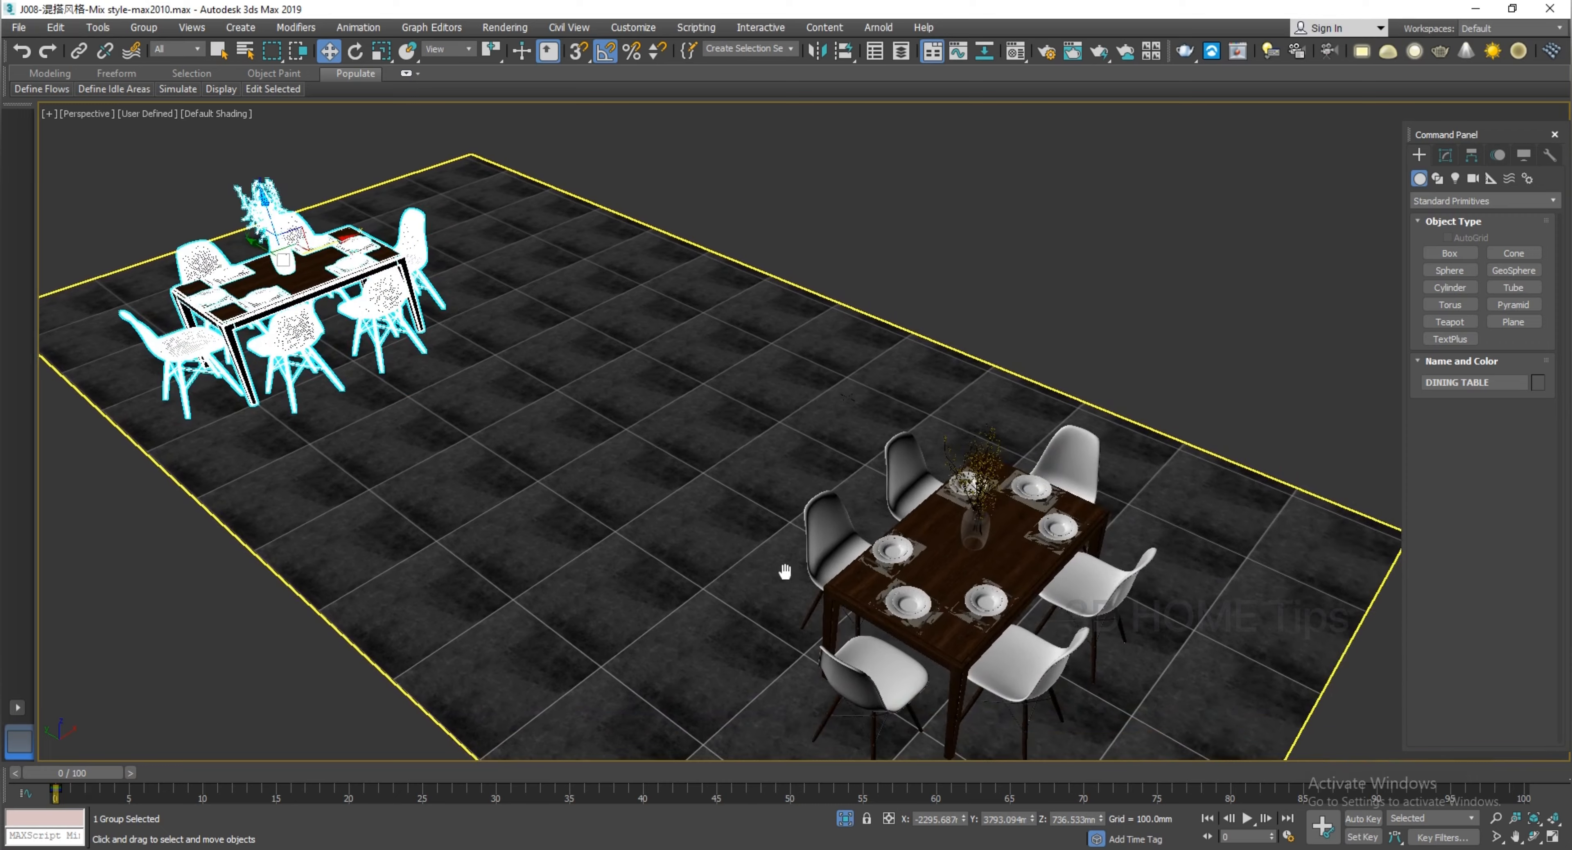
left_click(983, 591)
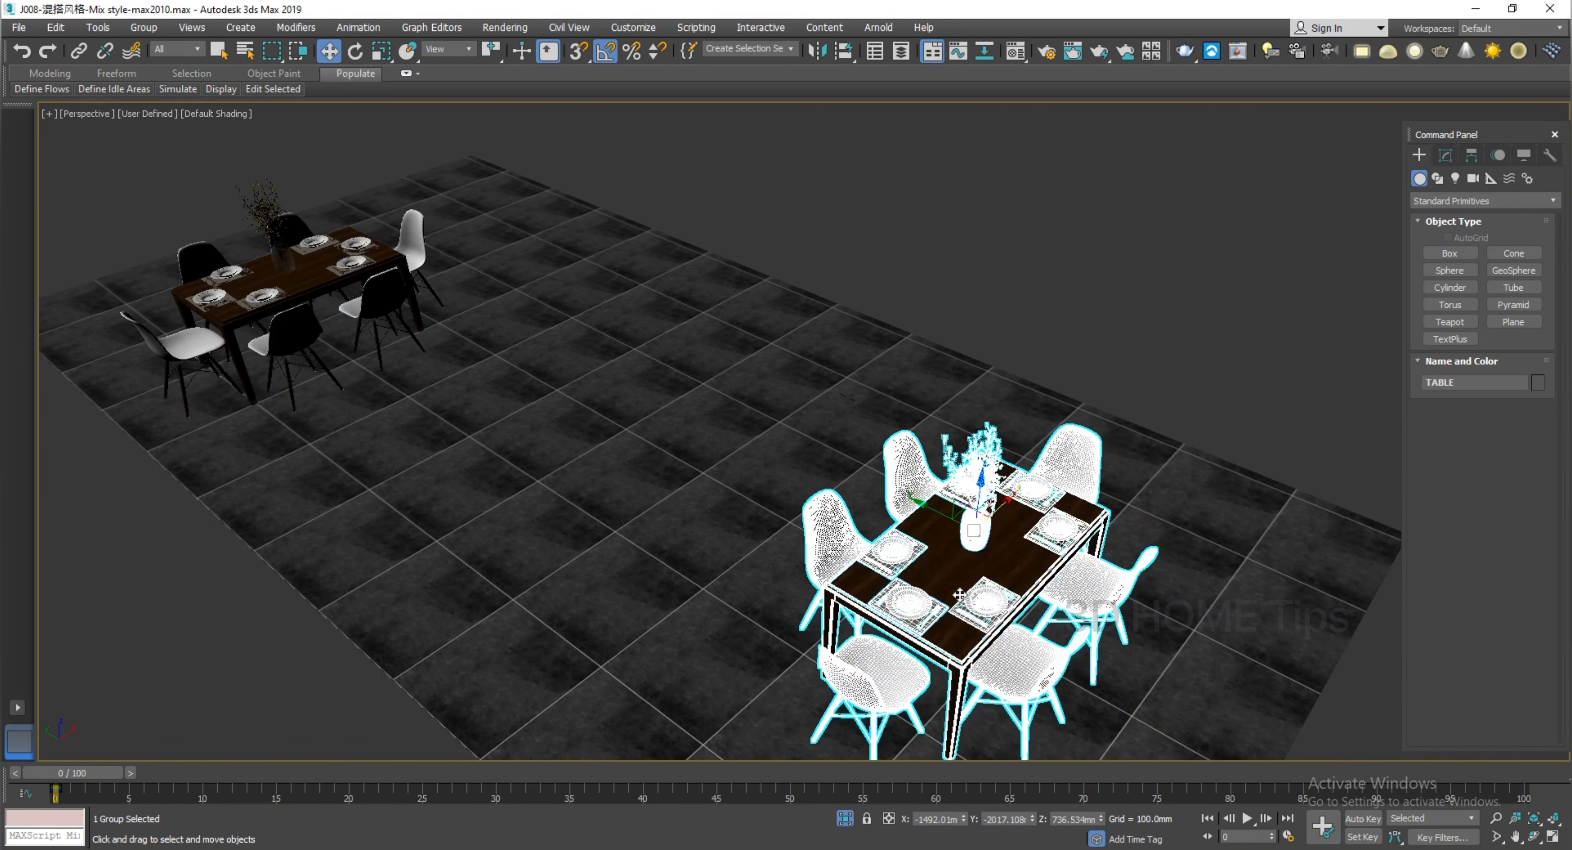
key("z")
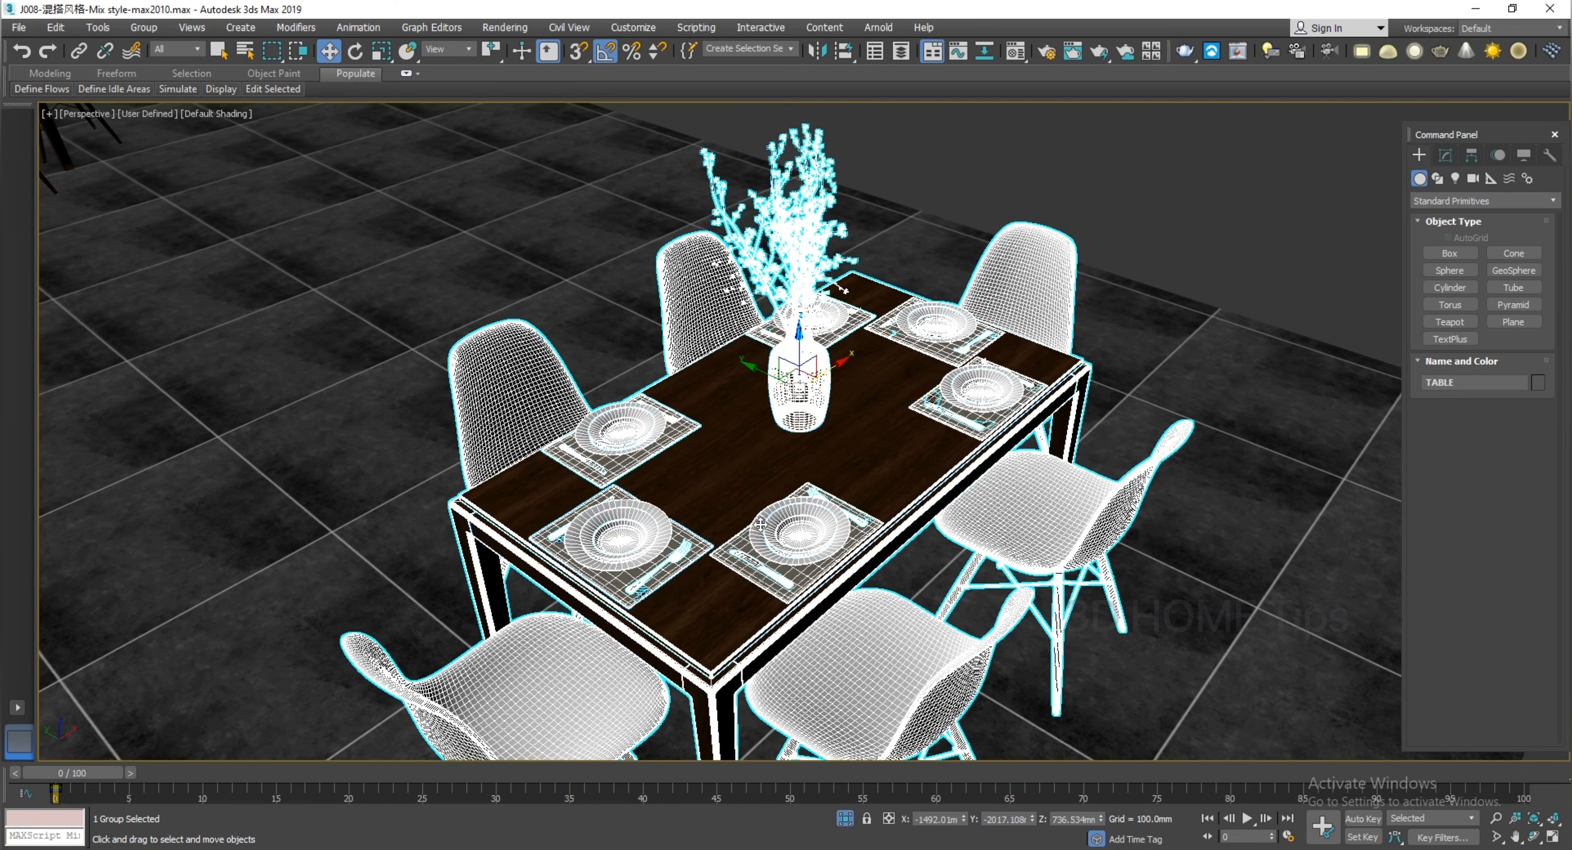
left_click(456, 264)
left_click(742, 464)
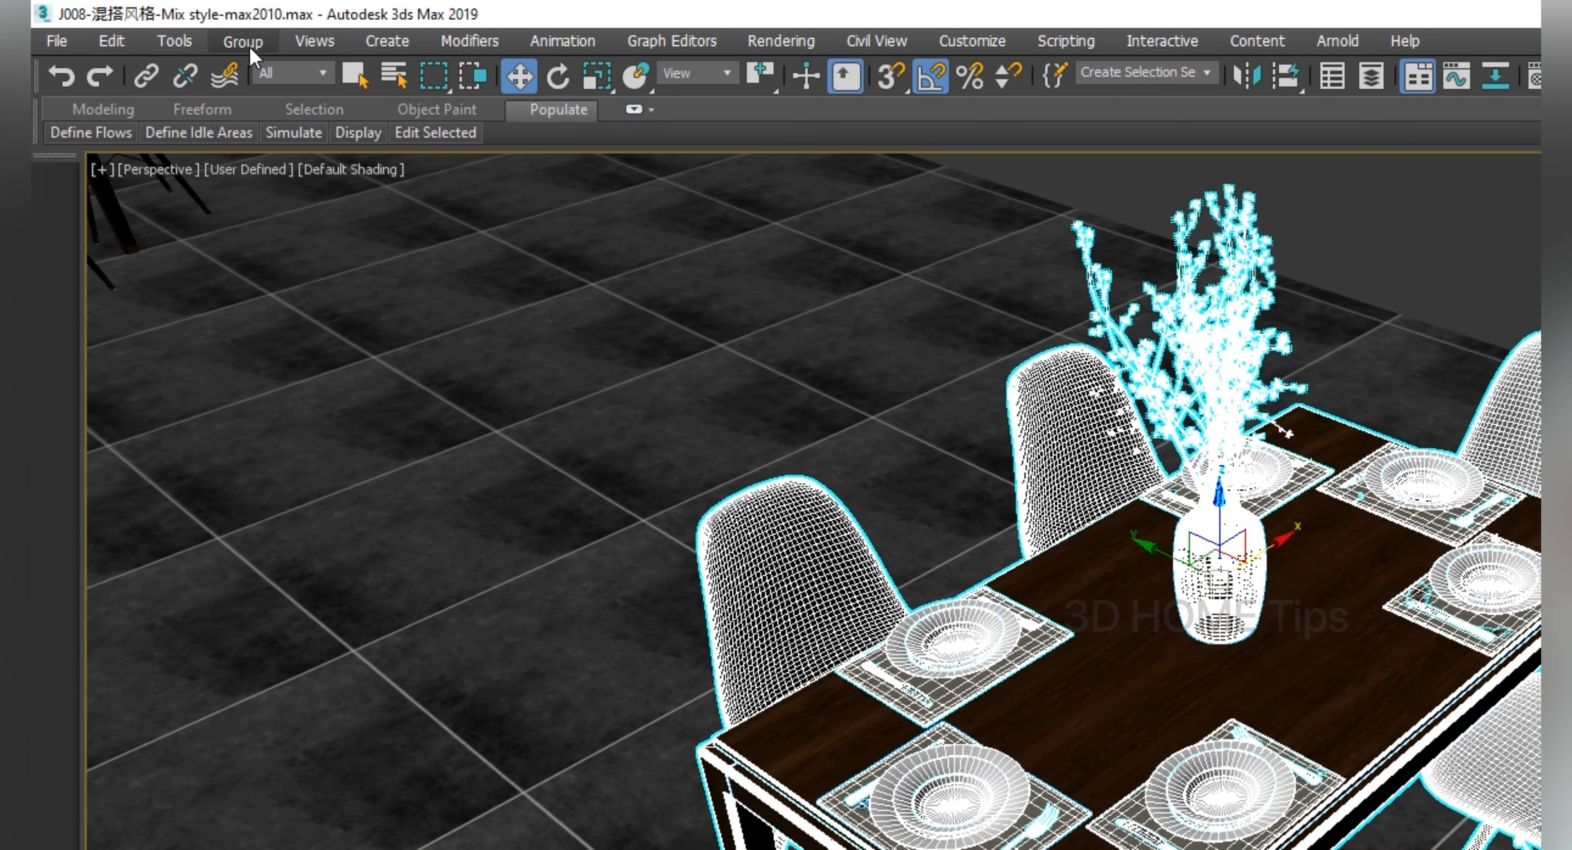
left_click(244, 41)
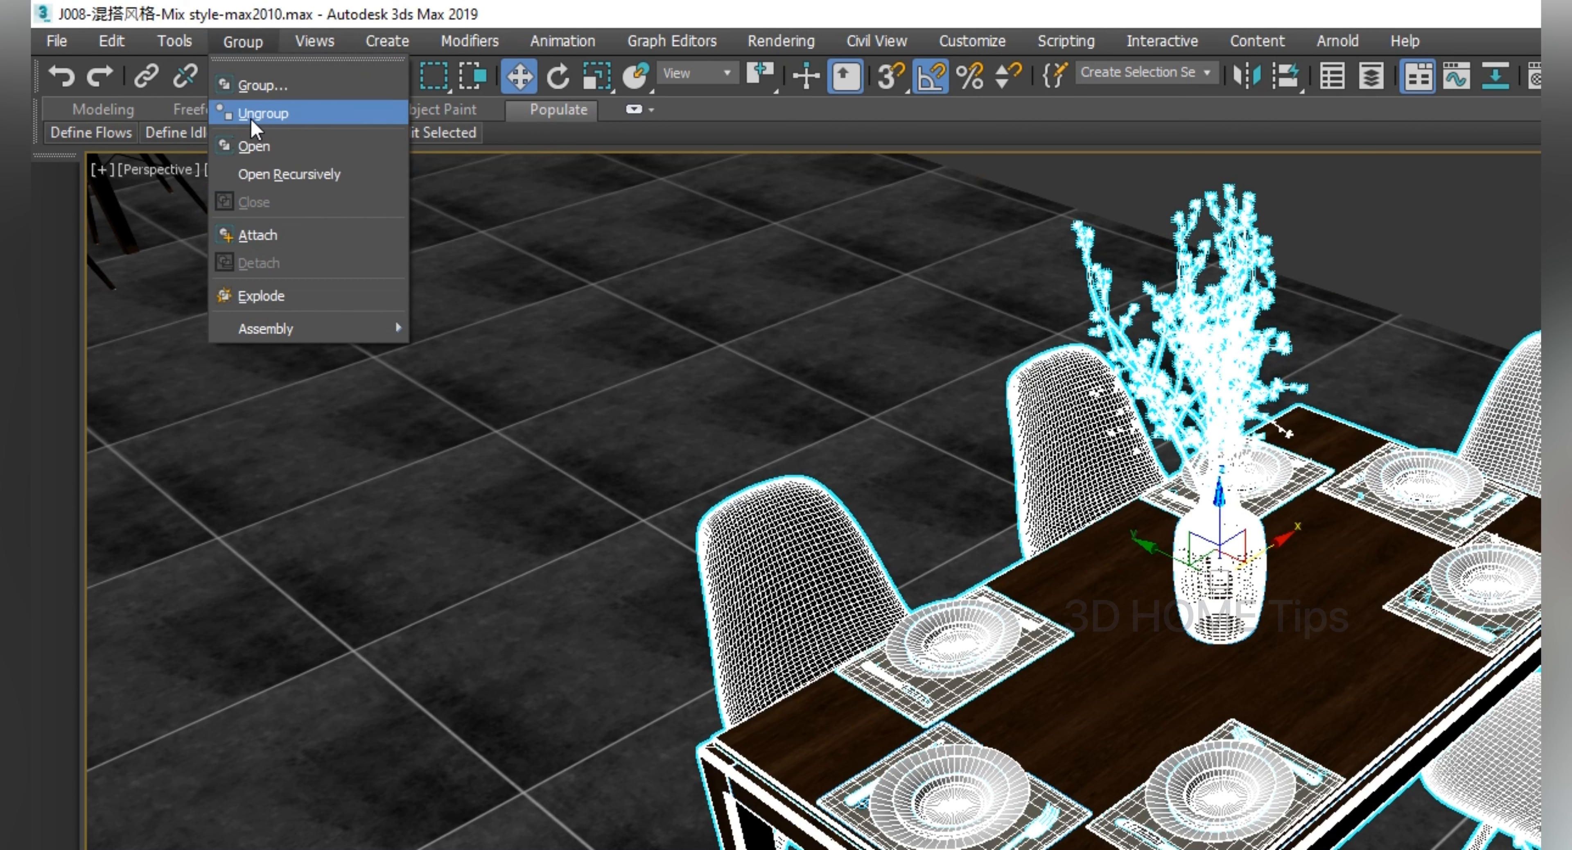
left_click(232, 122)
Select the table and several chairs of the ungrouped set one at a time to check that they are separate objects
left_click(361, 390)
left_click(653, 467)
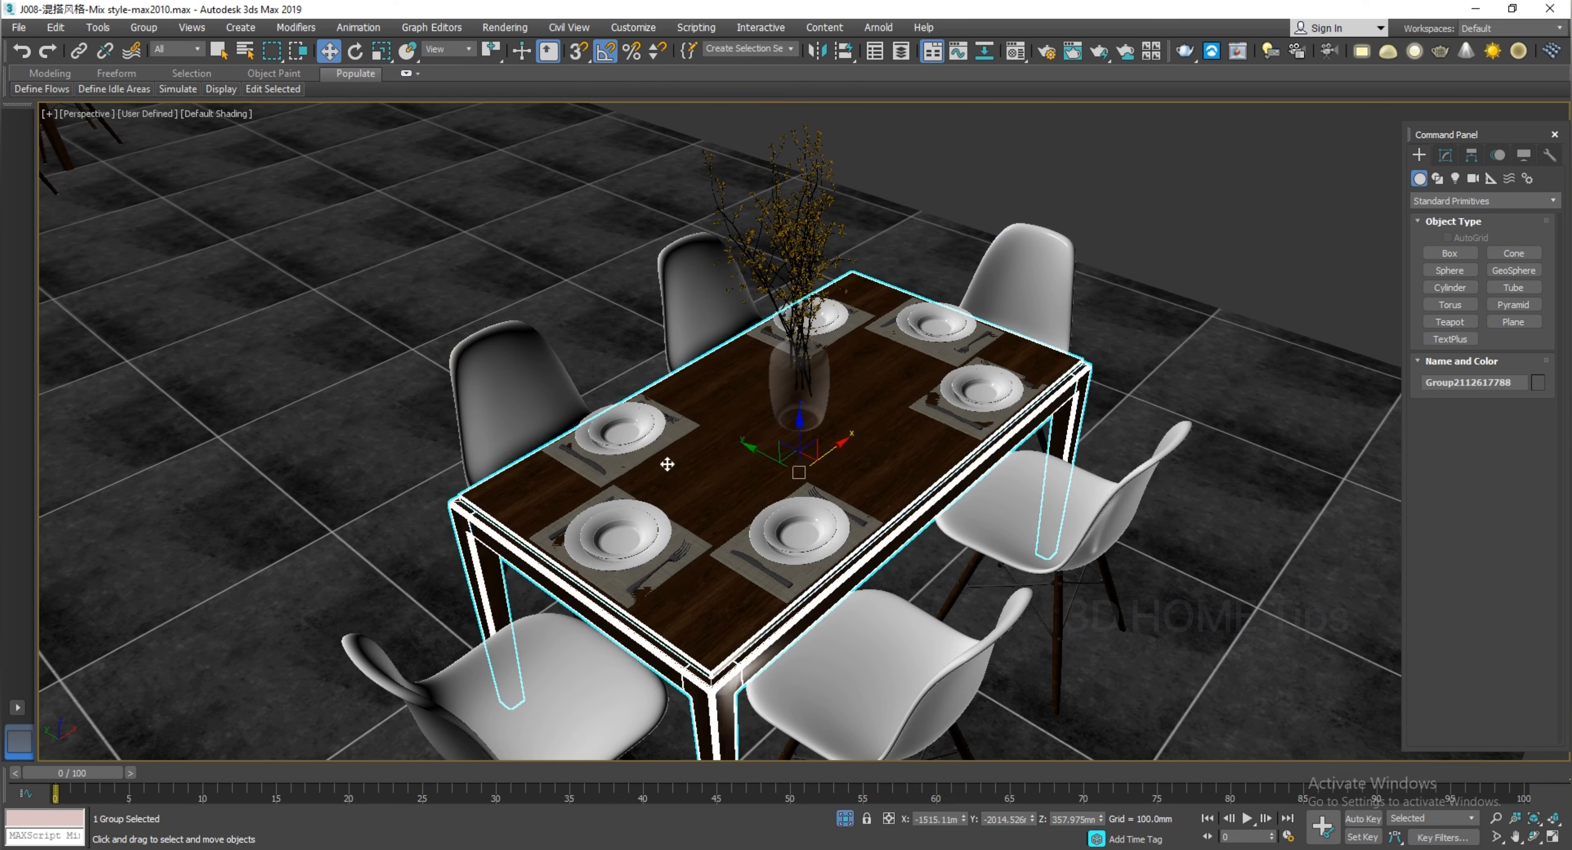
middle_click_drag(667, 465, 816, 471, "alt")
left_click_drag(766, 428, 831, 467)
right_click(831, 467)
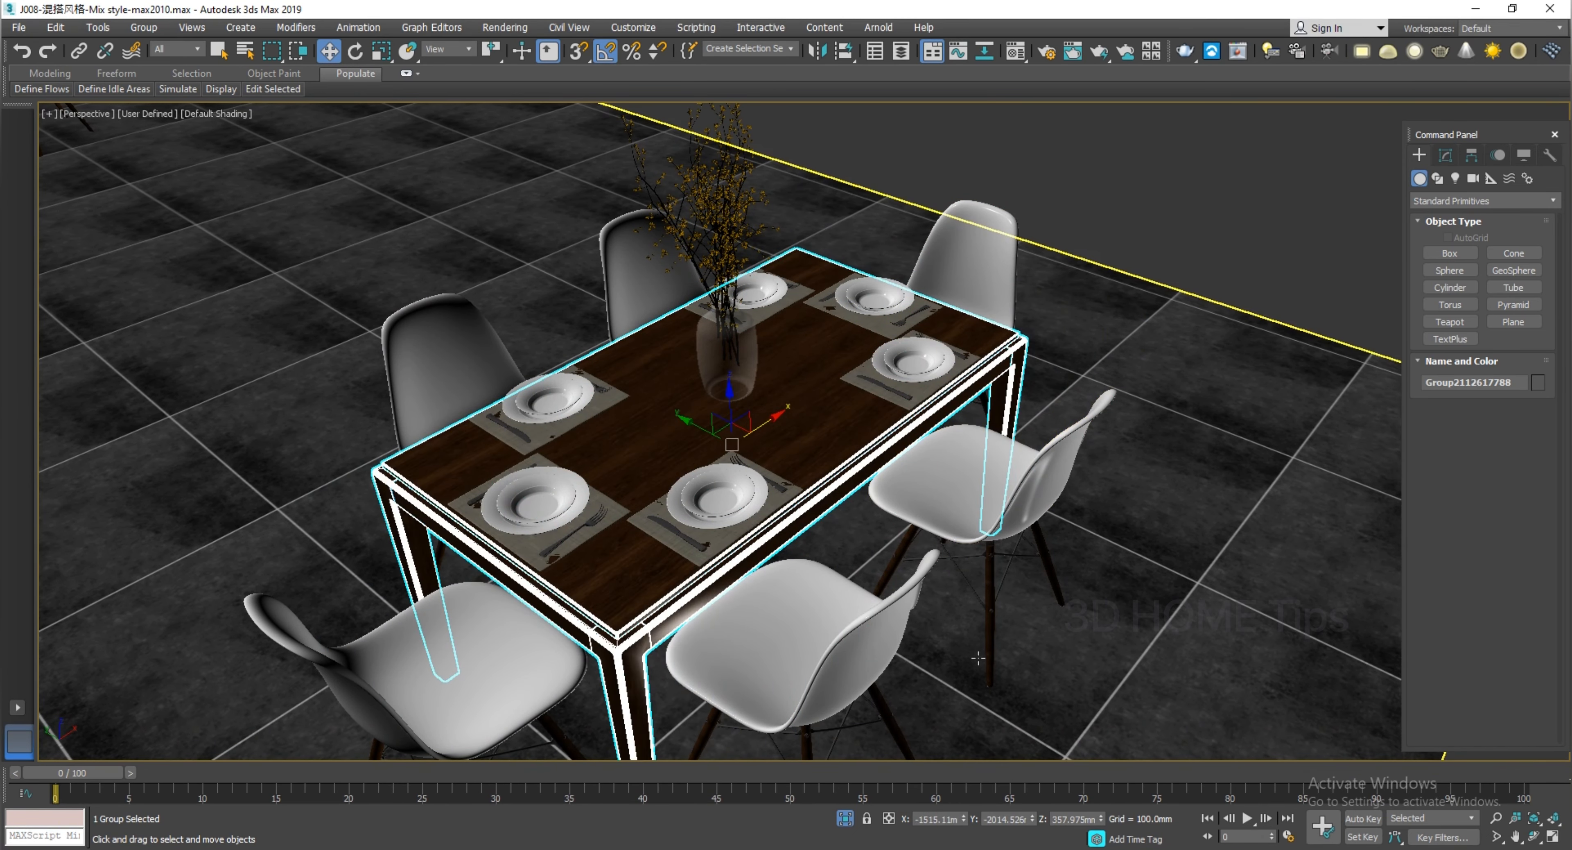
left_click(852, 641)
left_click(952, 568)
left_click(1024, 510)
left_click(1027, 330)
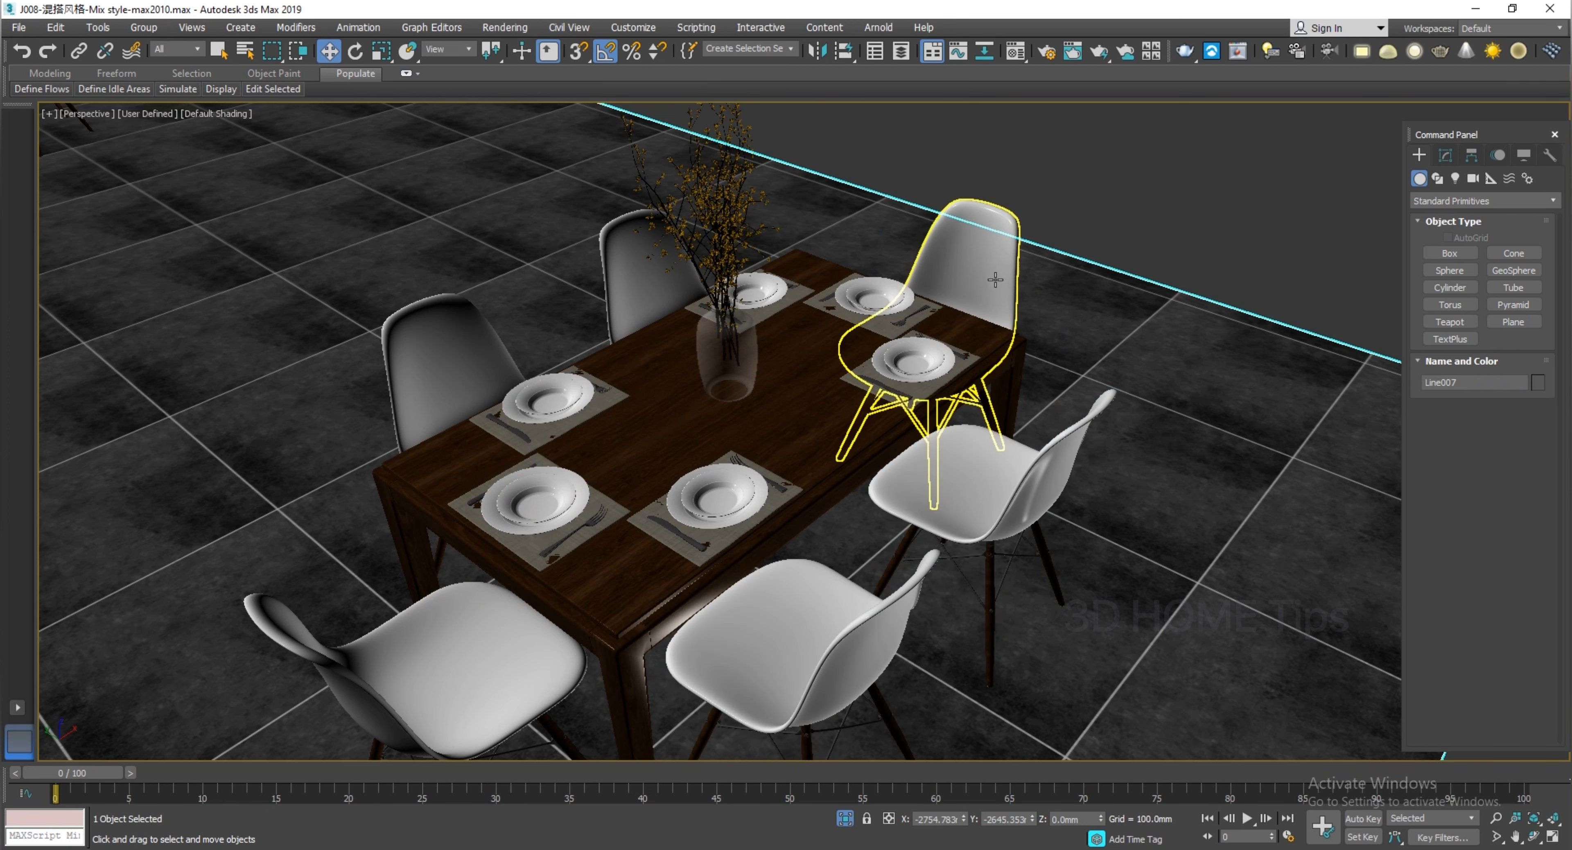
left_click(996, 280)
left_click(635, 284)
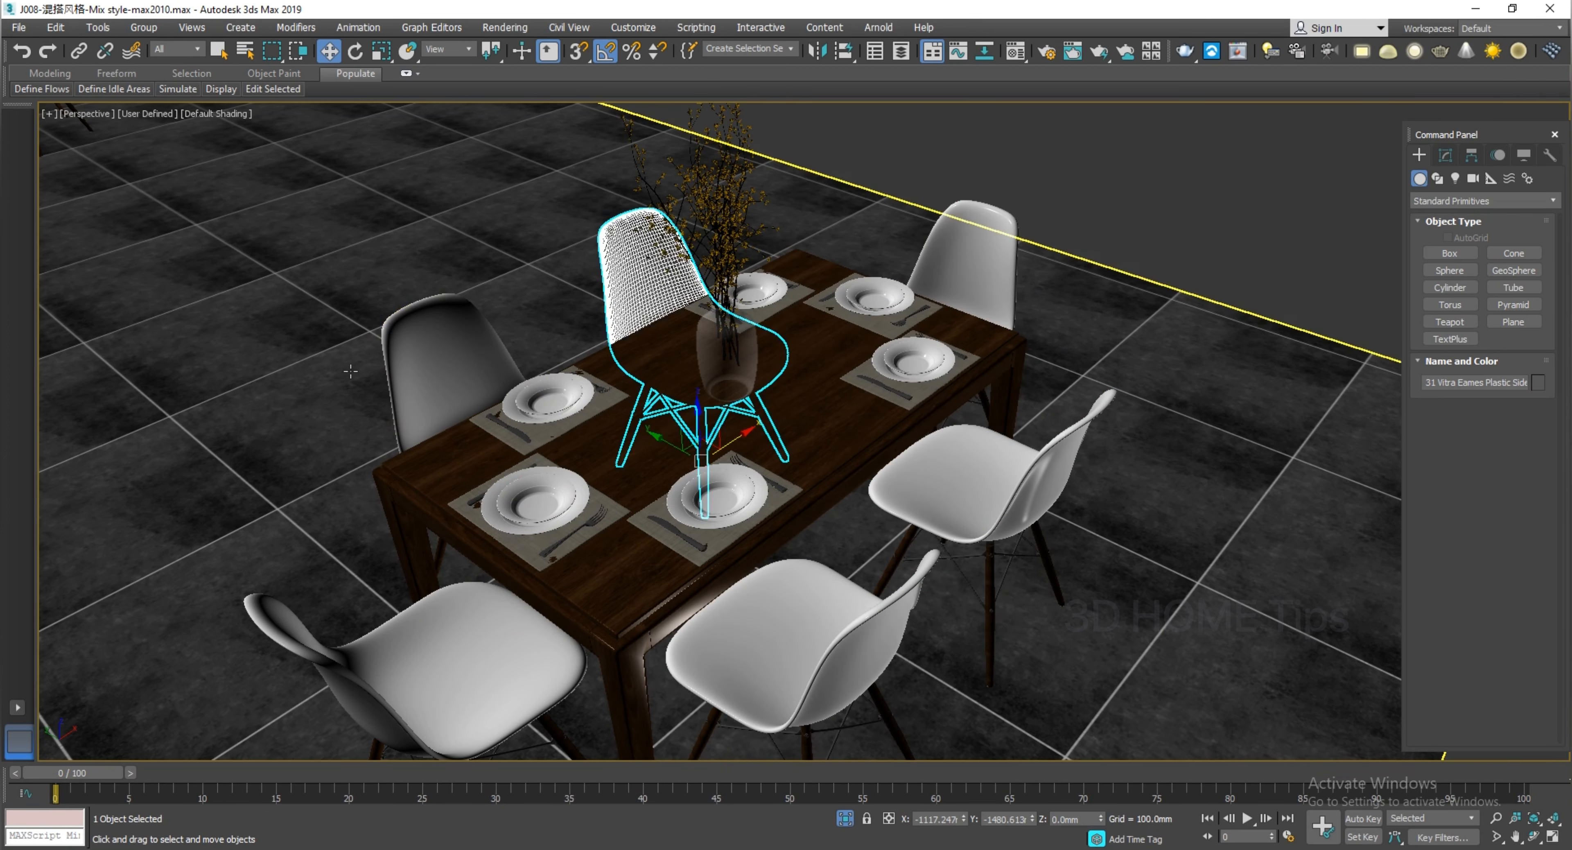
left_click(470, 351)
middle_click_drag(543, 465, 577, 406)
left_click(603, 549)
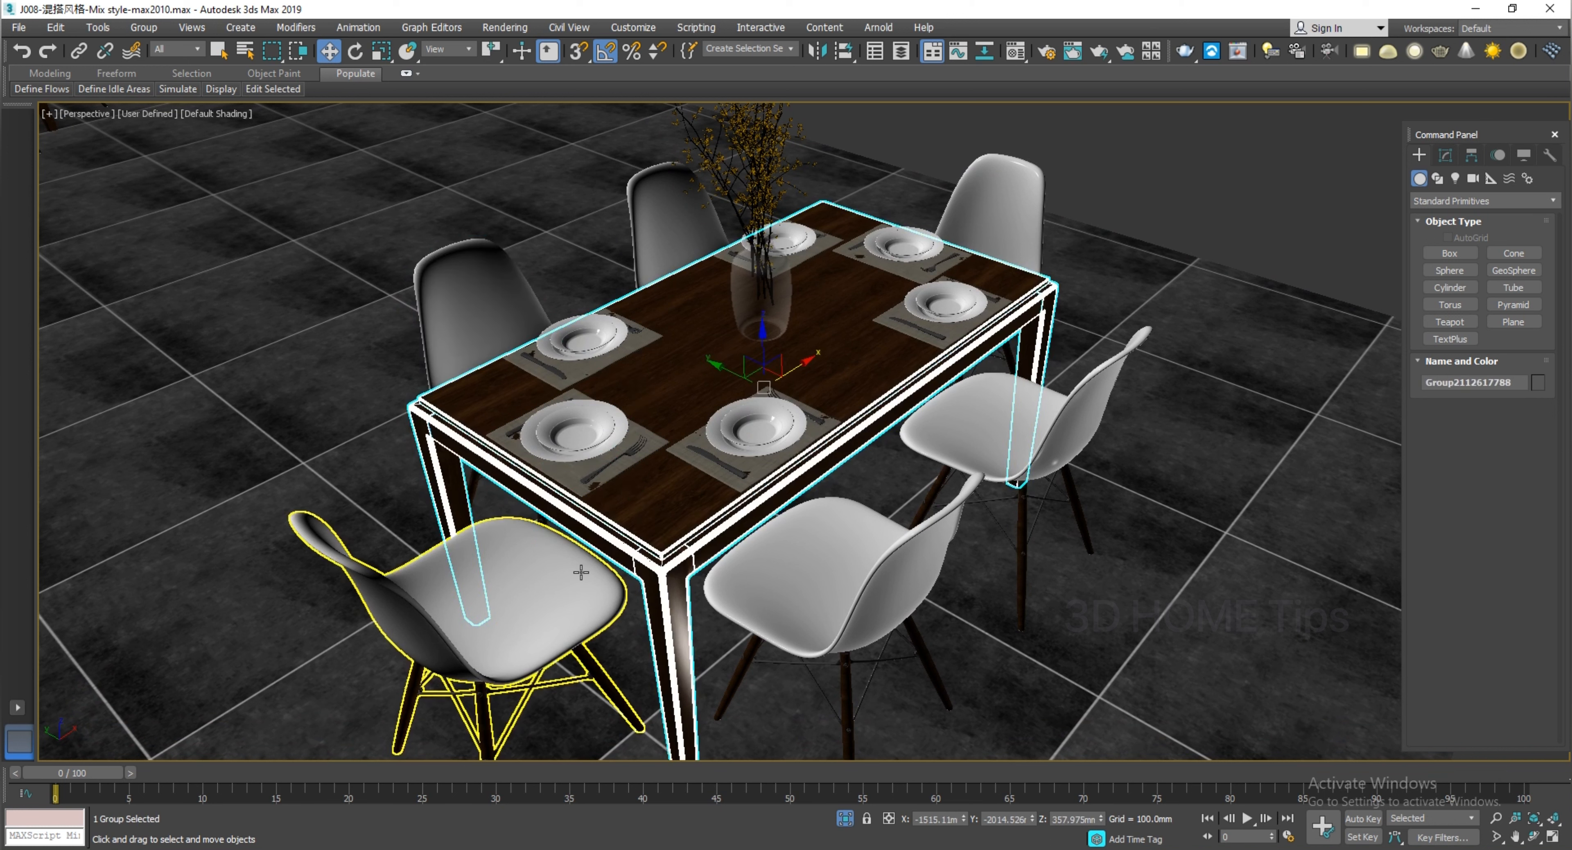
left_click(580, 569)
left_click(670, 503)
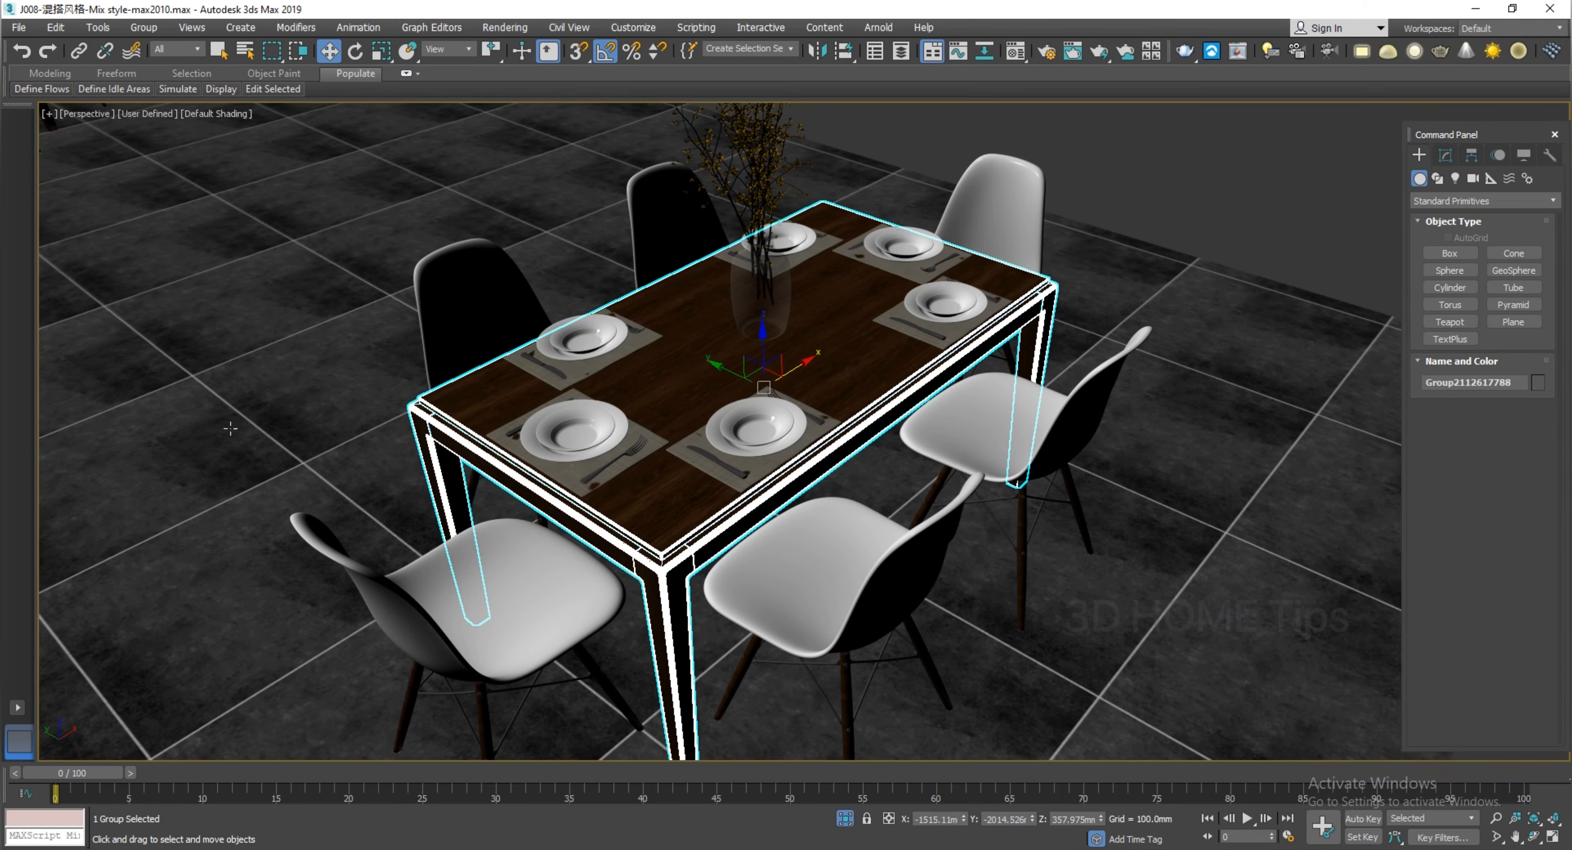
Return to the dining set at the far end of the floor and select the DINING TABLE group
middle_click_drag(231, 428, 818, 684)
scroll(464, 502, "down", 4)
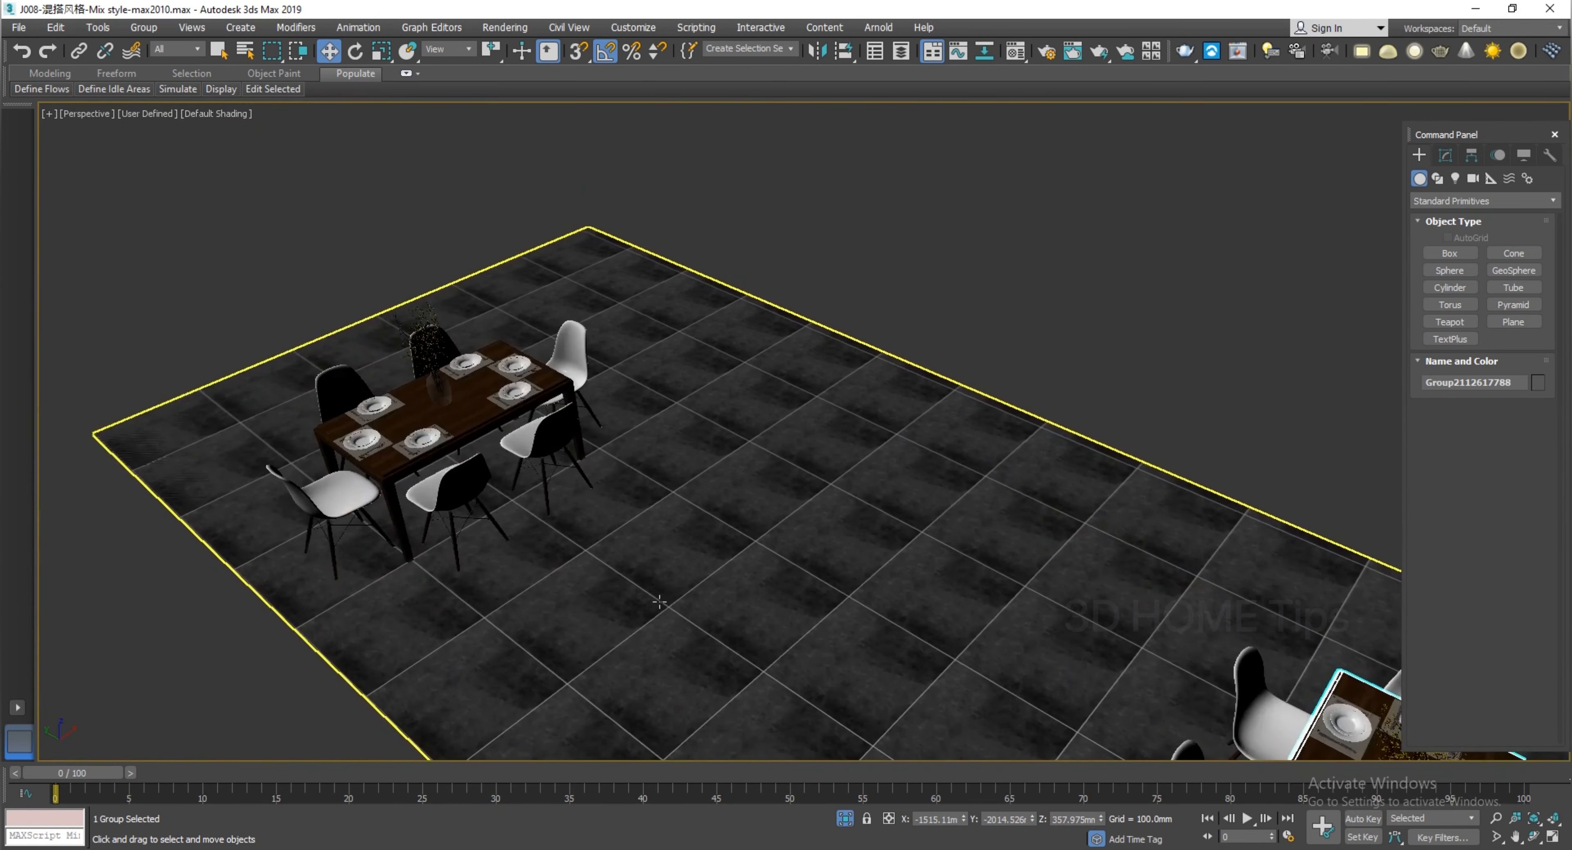
scroll(418, 415, "up", 5)
left_click(418, 415)
middle_click_drag(421, 418, 544, 436)
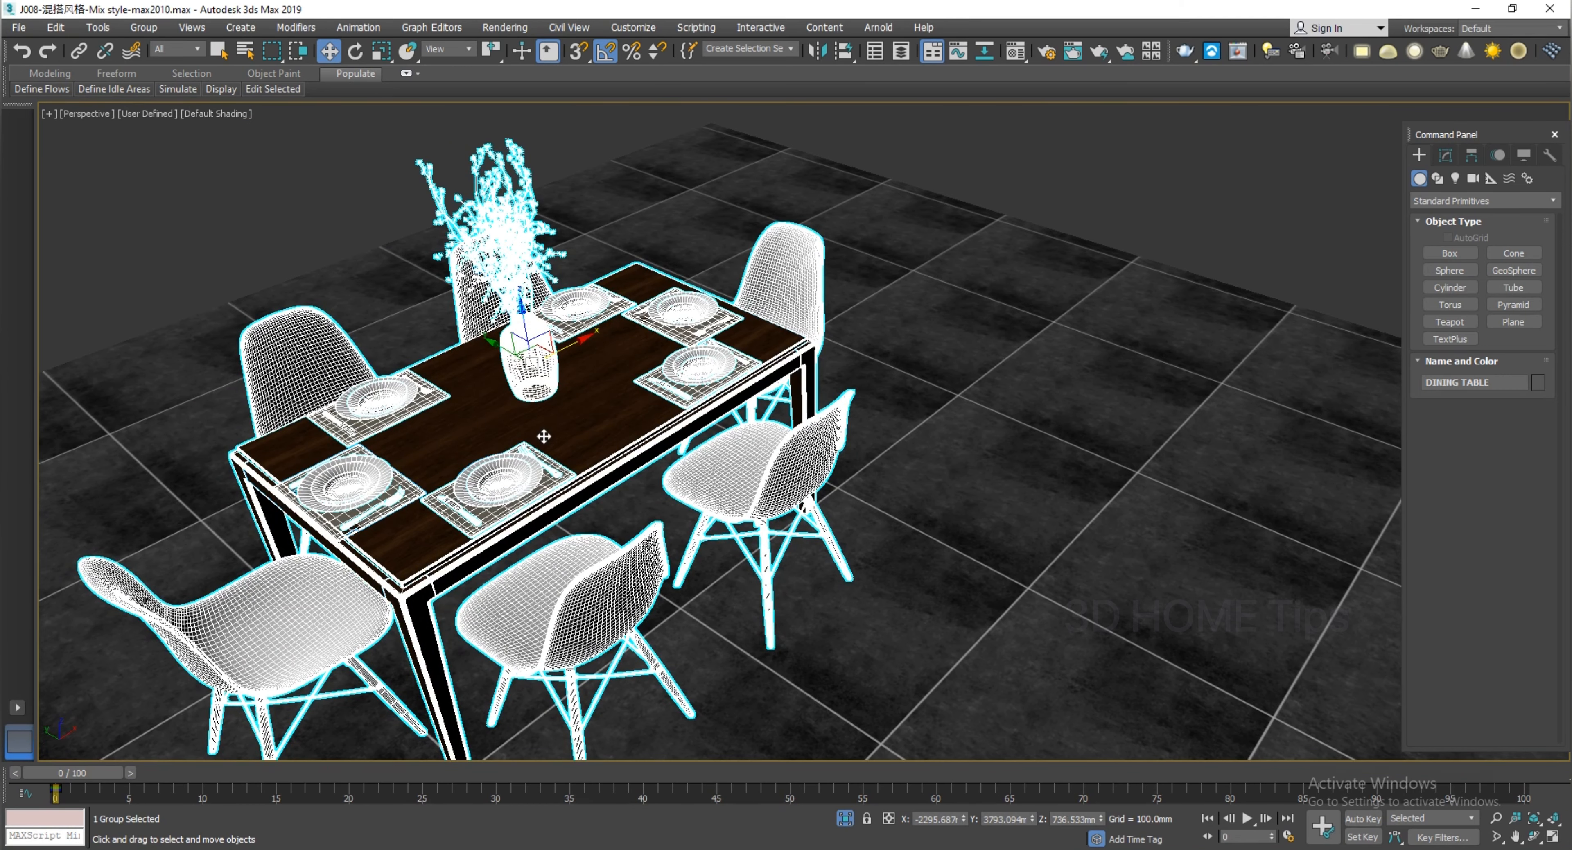
scroll(542, 430, "down", 3)
middle_click_drag(543, 431, 744, 571)
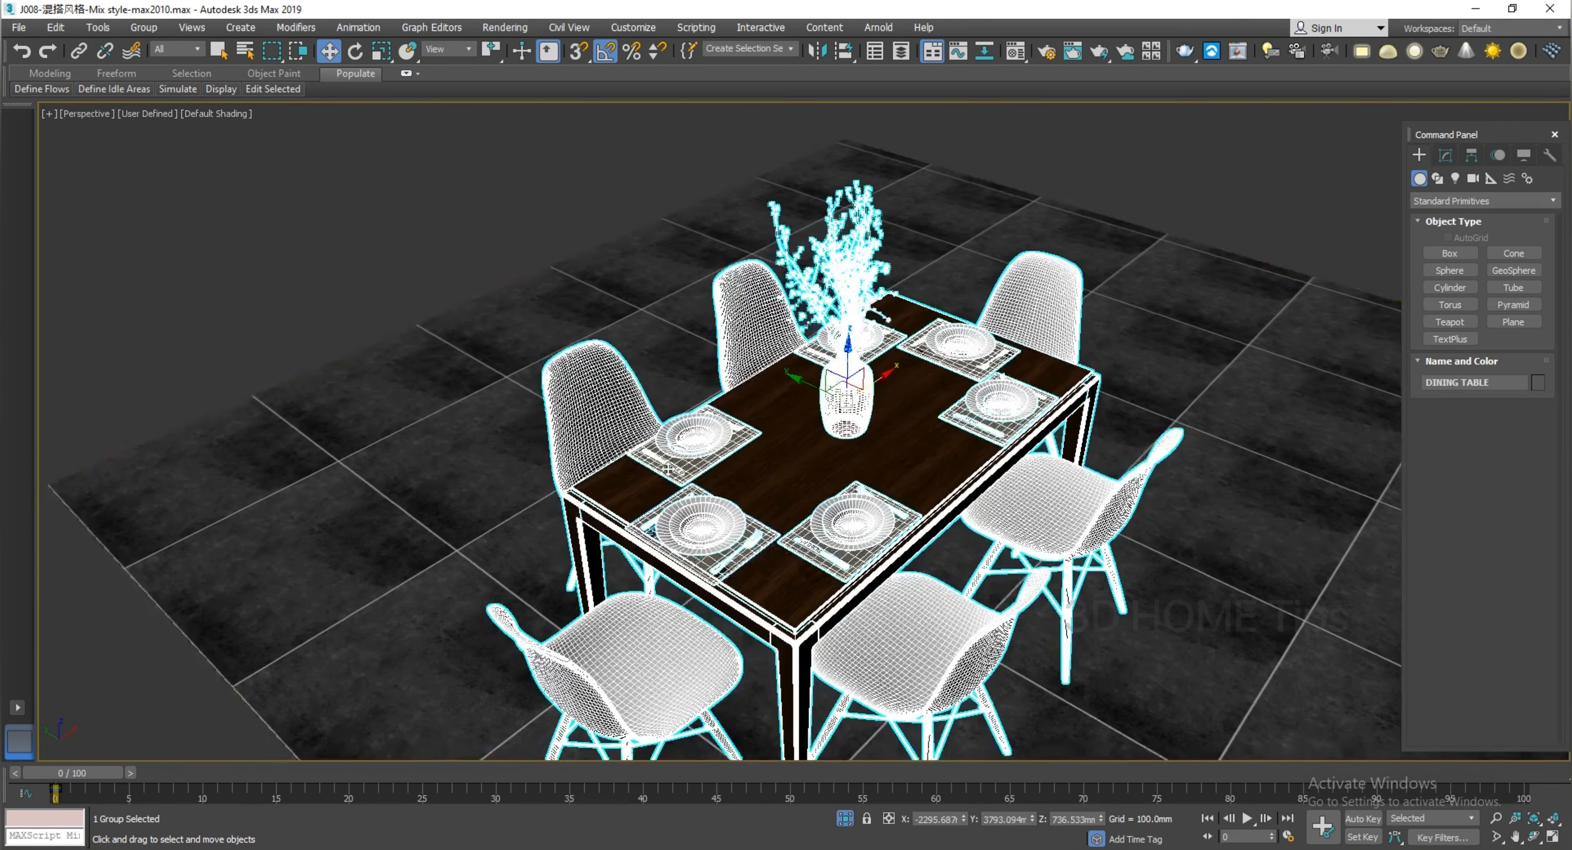
scroll(744, 571, "up", 3)
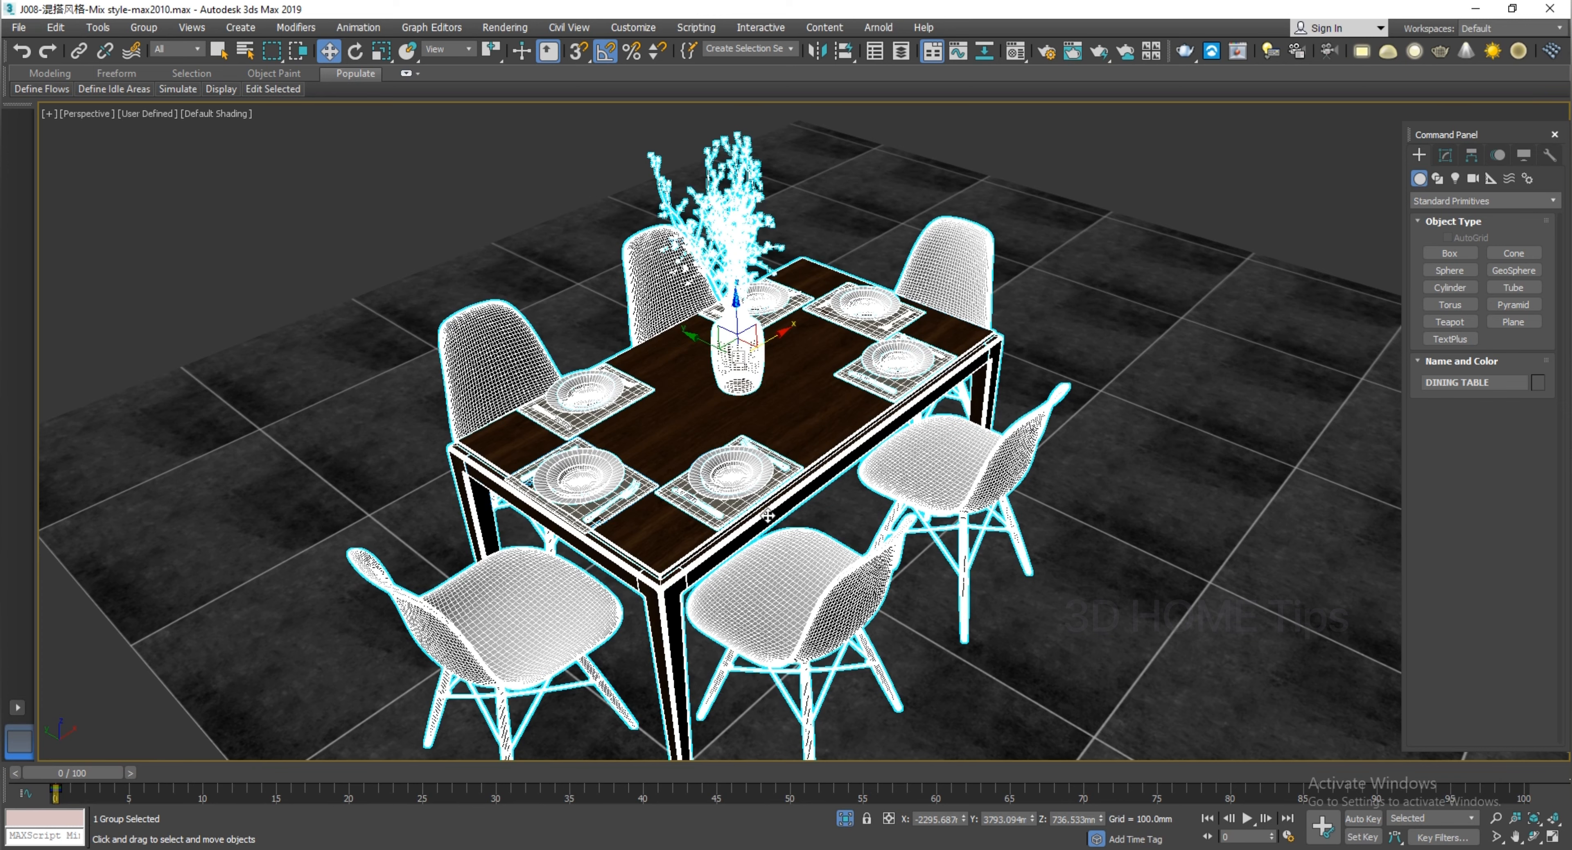
Deselect and reselect the DINING TABLE group a few times to check that all its pieces are picked together
left_click(868, 560)
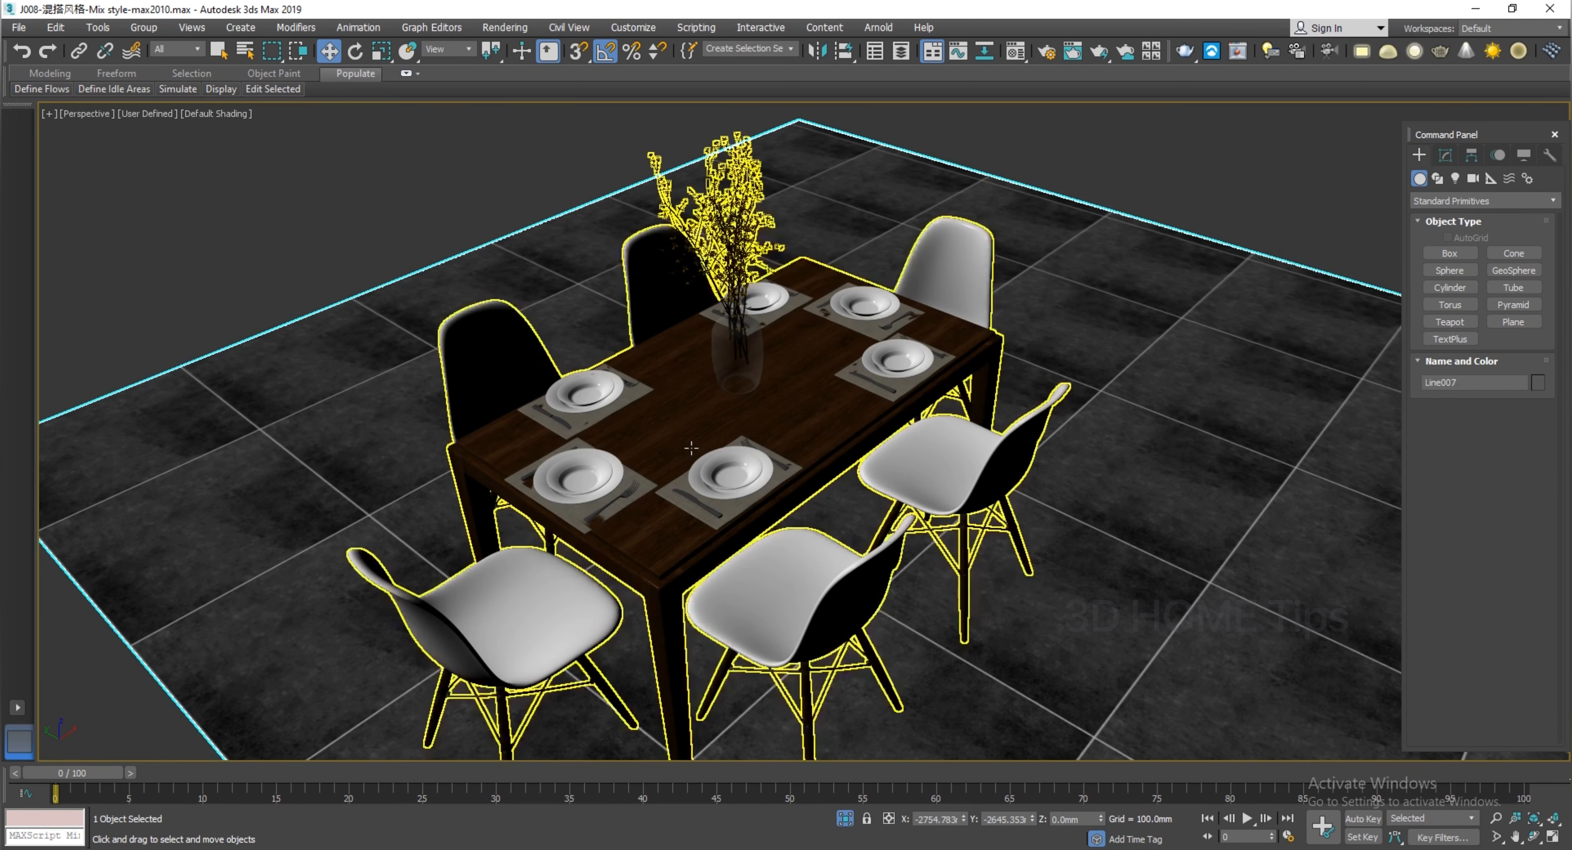
left_click(691, 448)
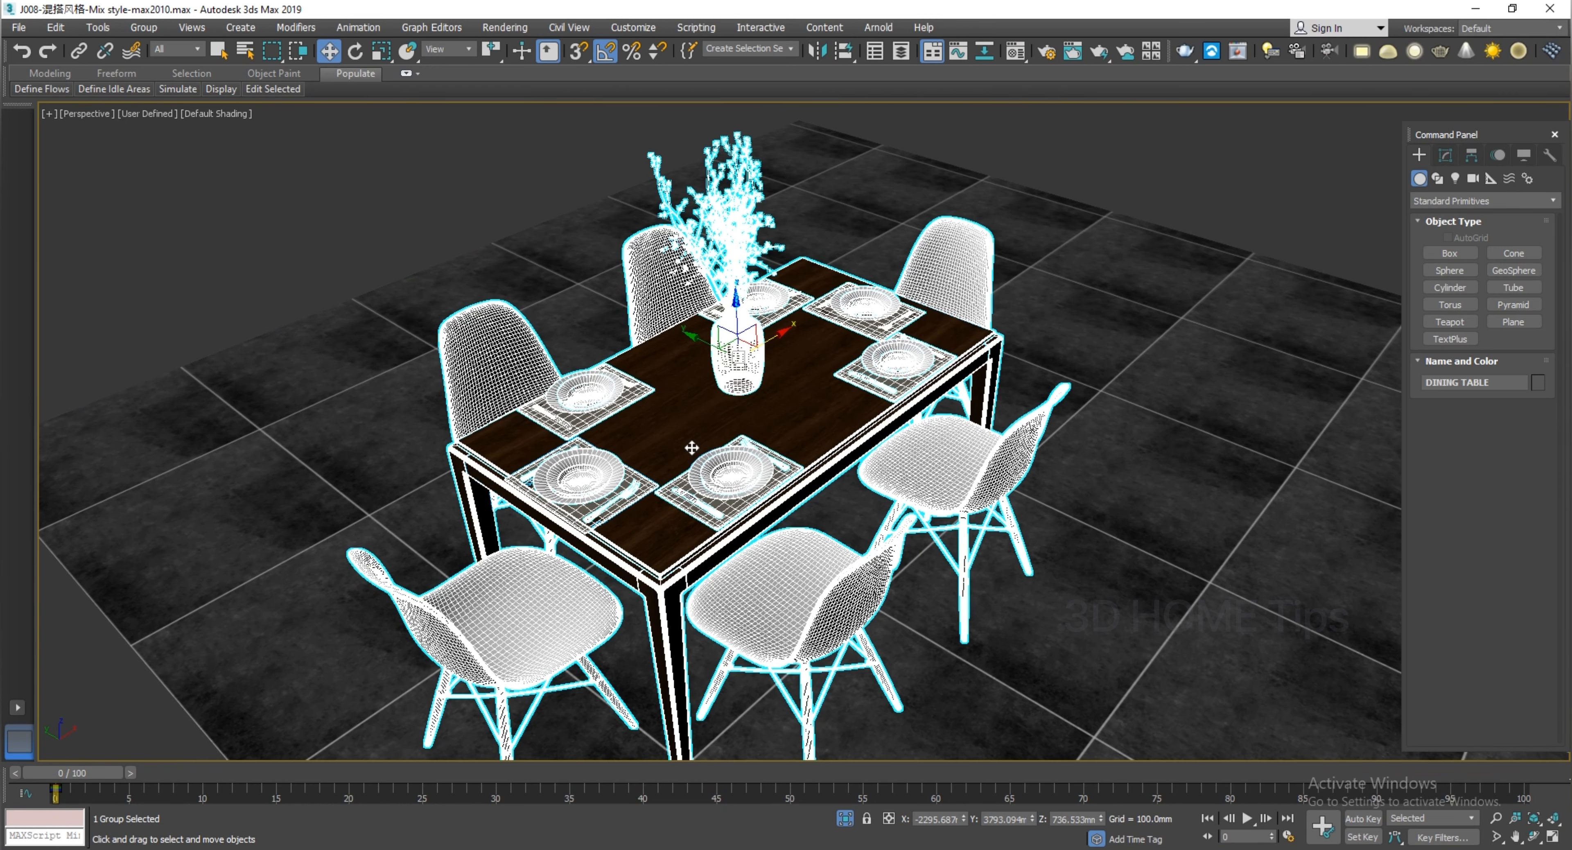
left_click(1158, 344)
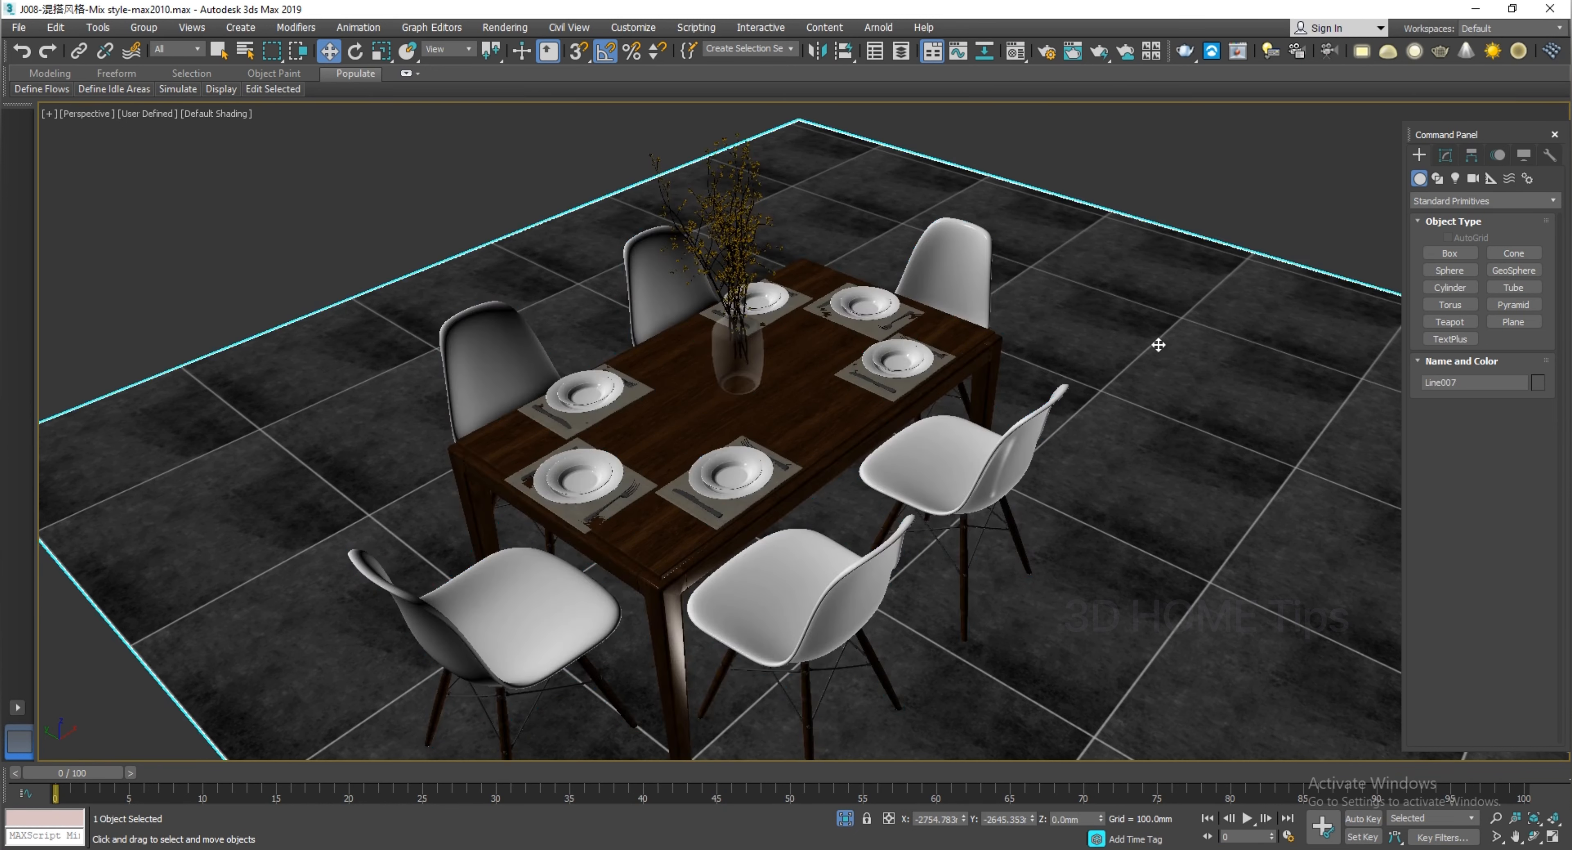
left_click(829, 421)
left_click(1129, 362)
left_click(839, 403)
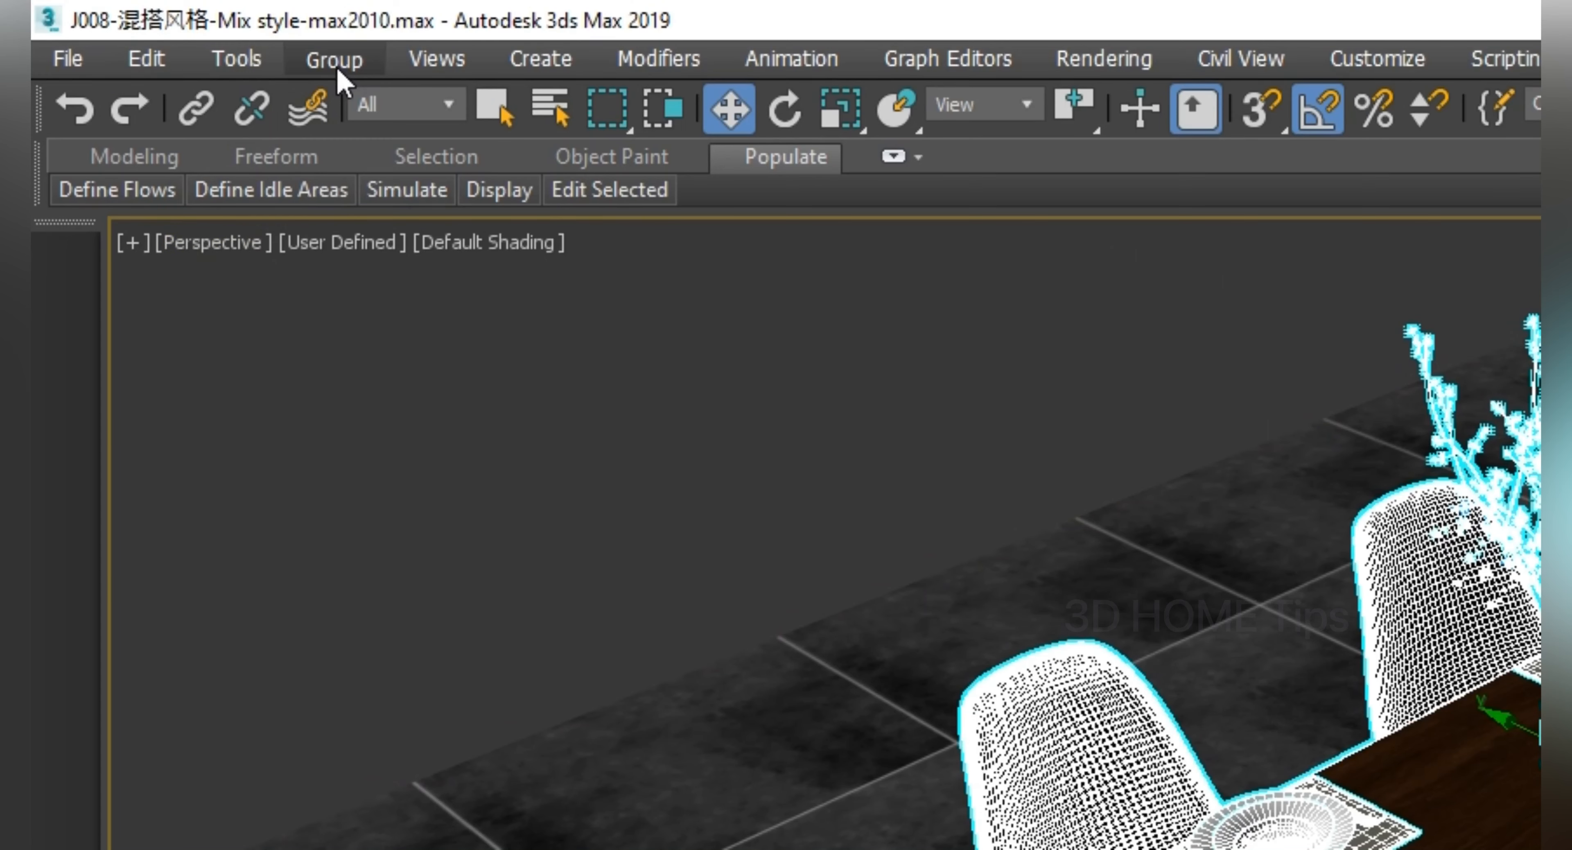
Open the DINING TABLE group and select pieces inside it, such as a place setting and the table, individually
left_click(144, 31)
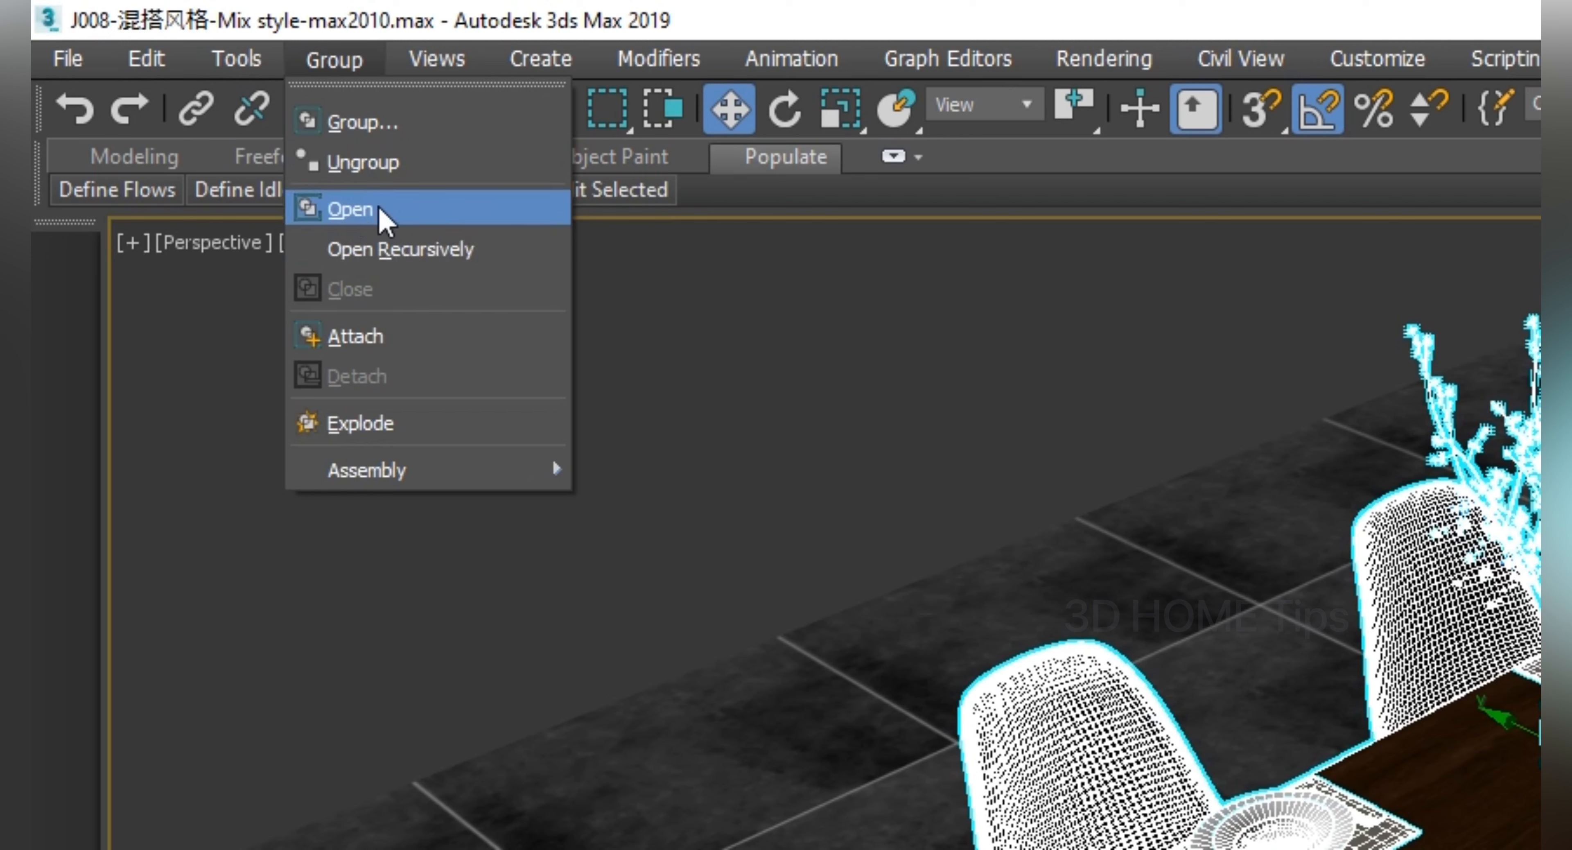
left_click(353, 214)
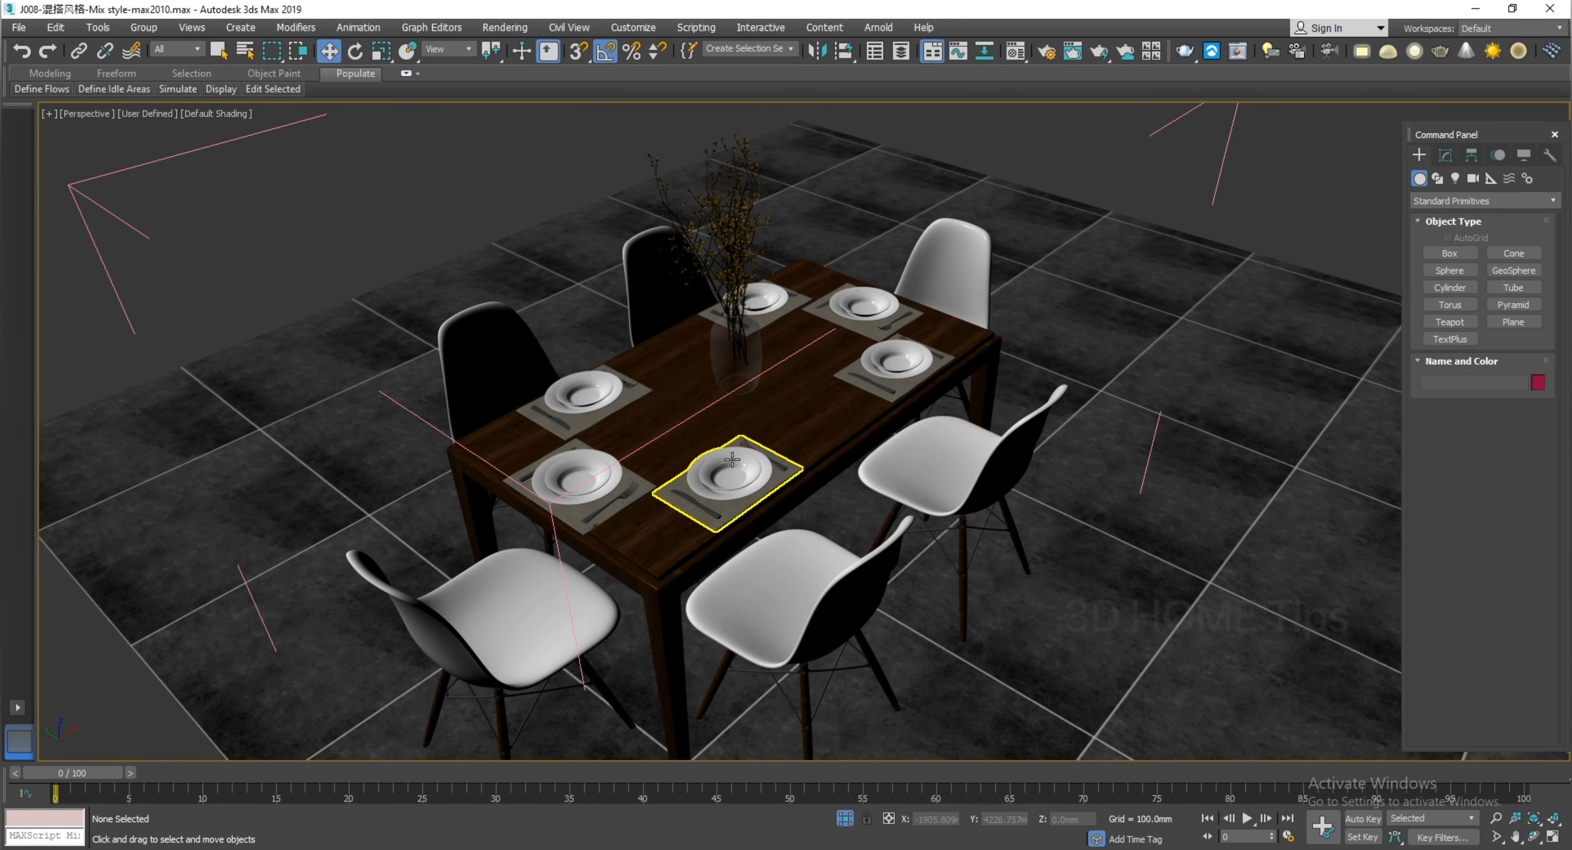
left_click(751, 397)
left_click(558, 489)
left_click(687, 502)
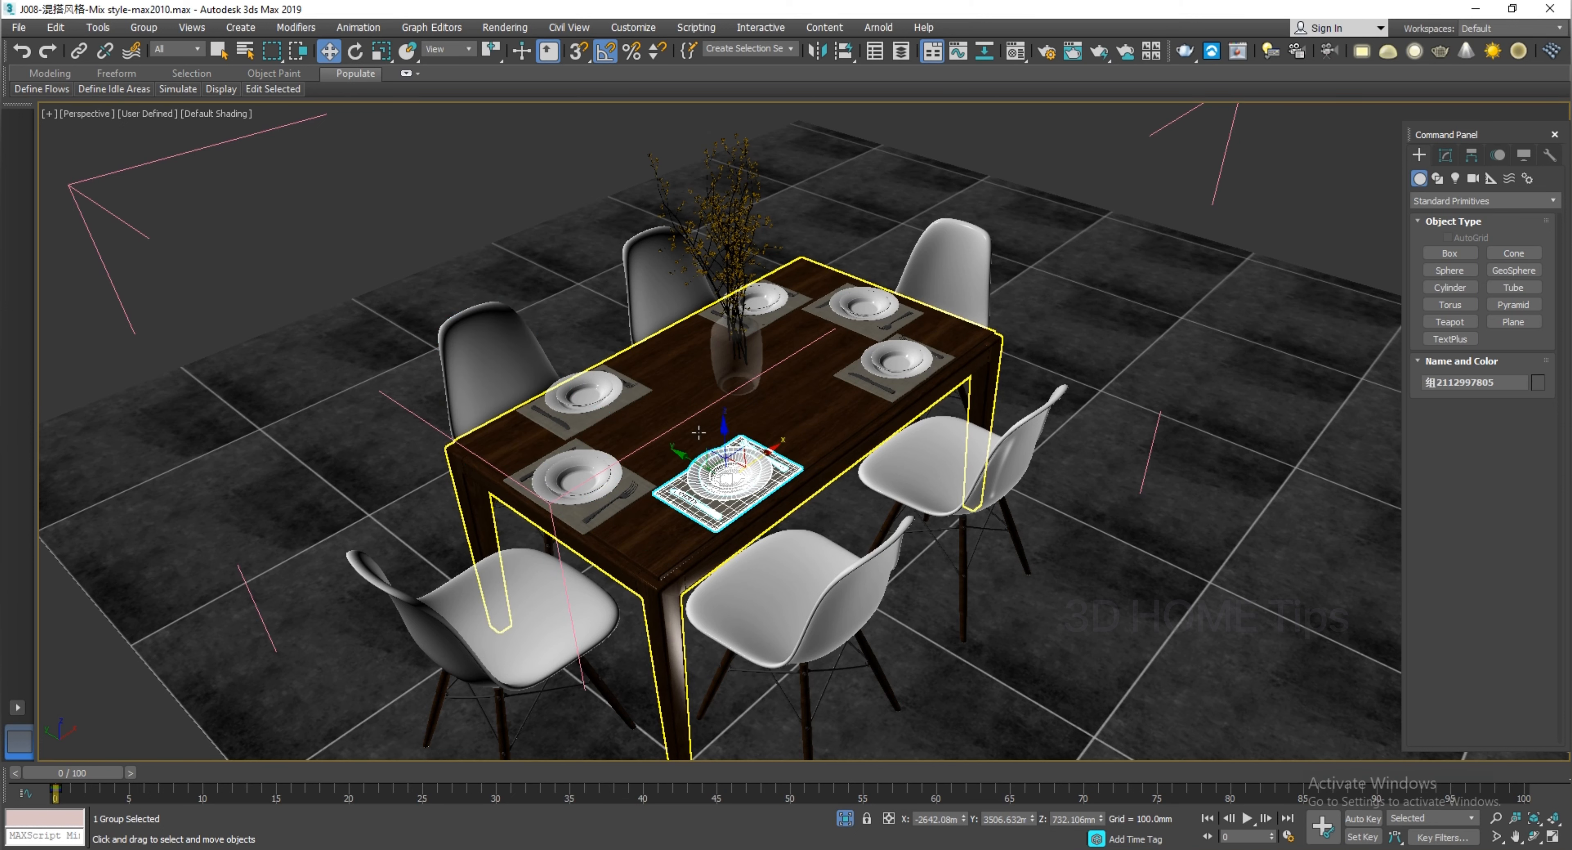
left_click(672, 516)
Delete the two chairs at the short ends of the table from the opened group
left_click(547, 613)
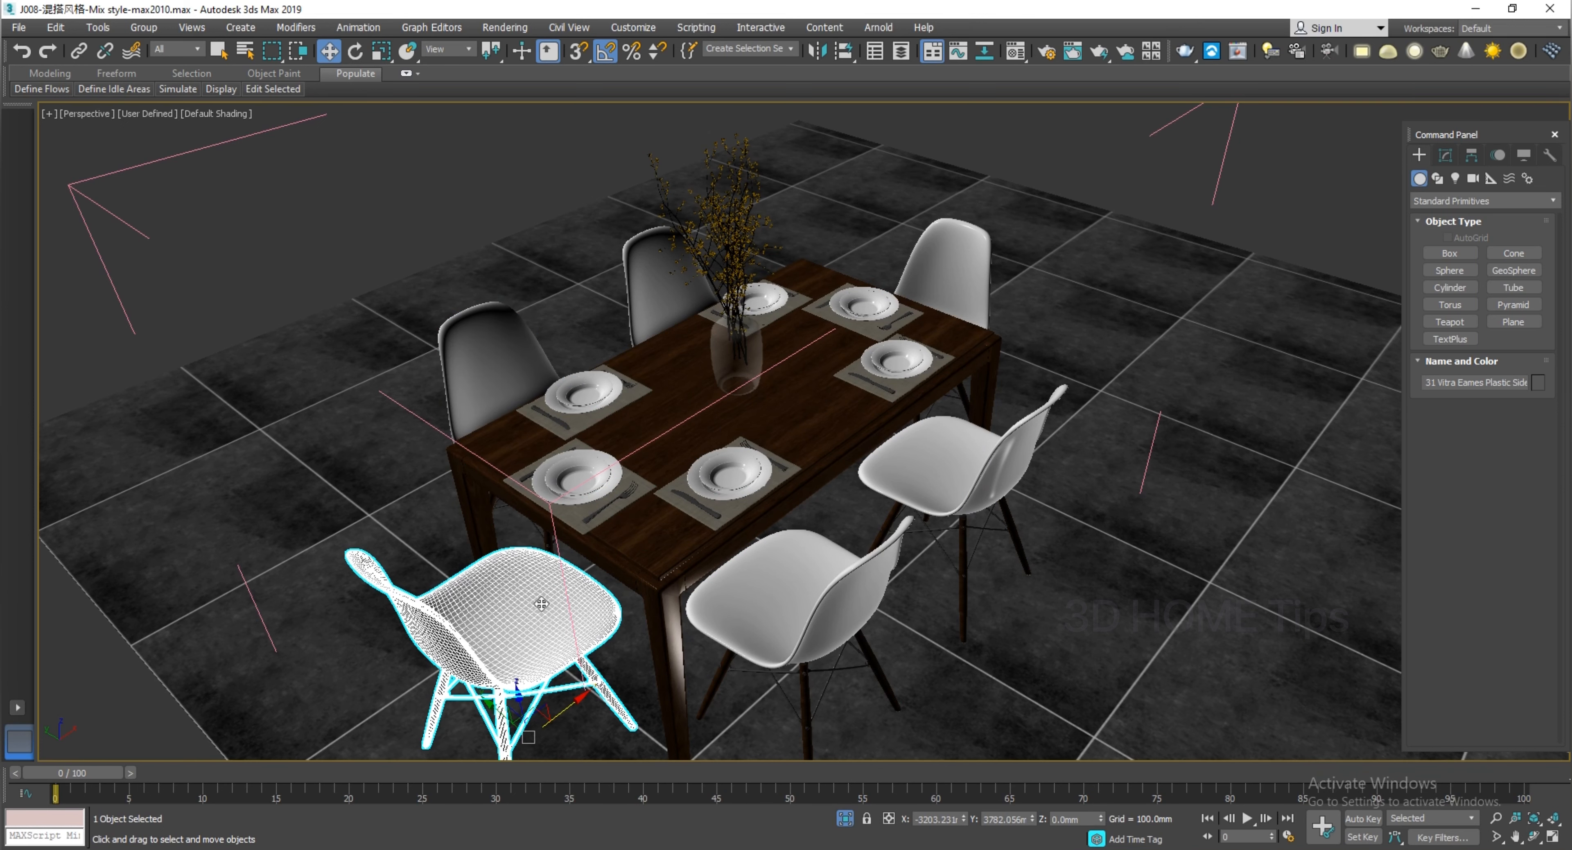
left_click(965, 250, "ctrl")
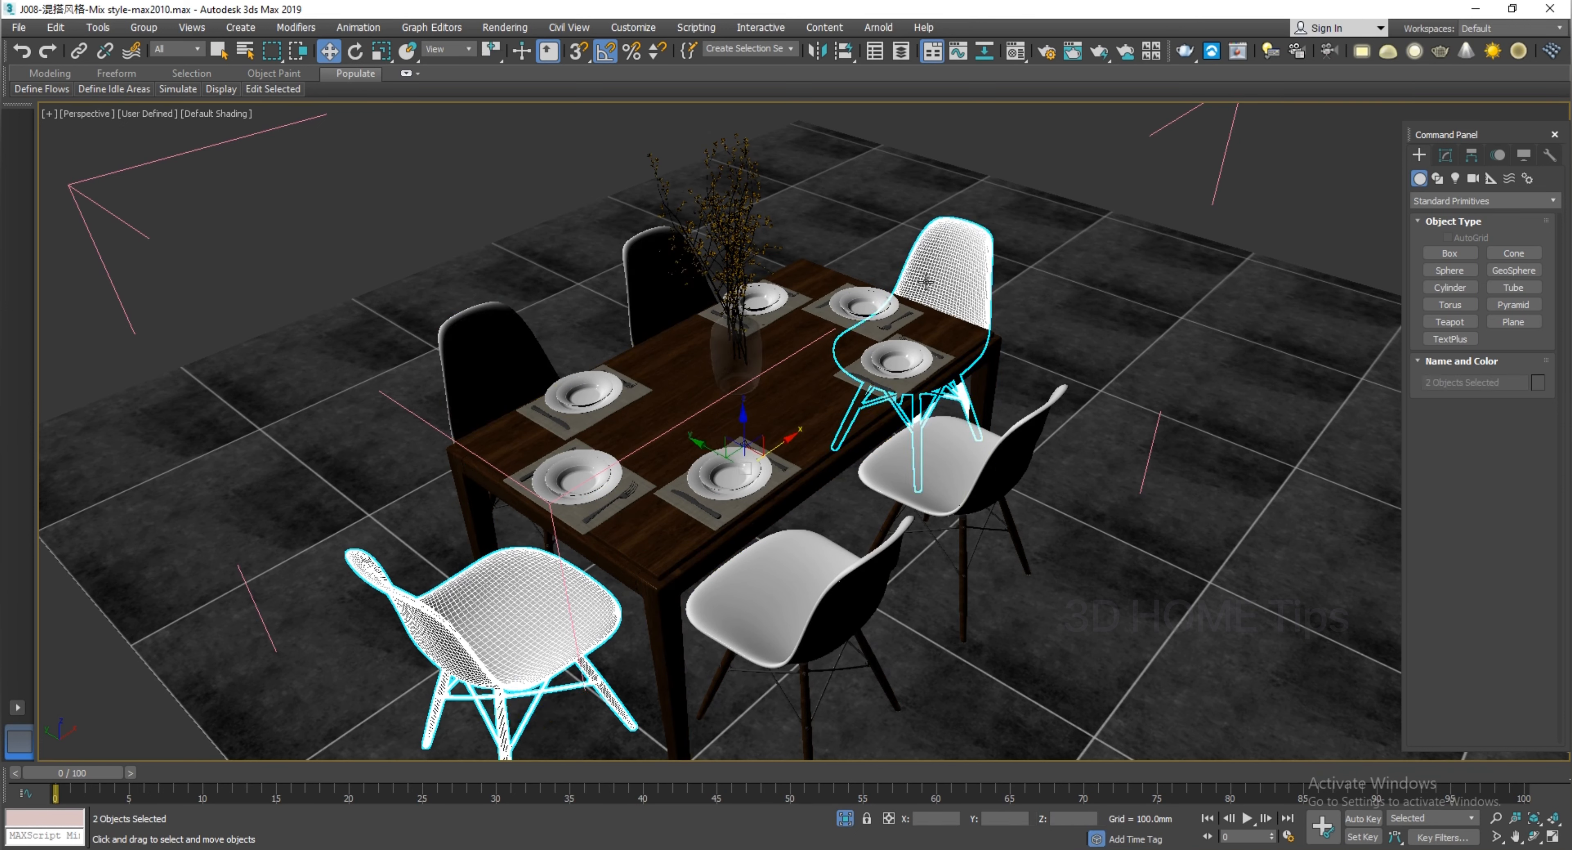
key("Delete")
Delete the place setting at the near short end of the table from the opened group
left_click(848, 316)
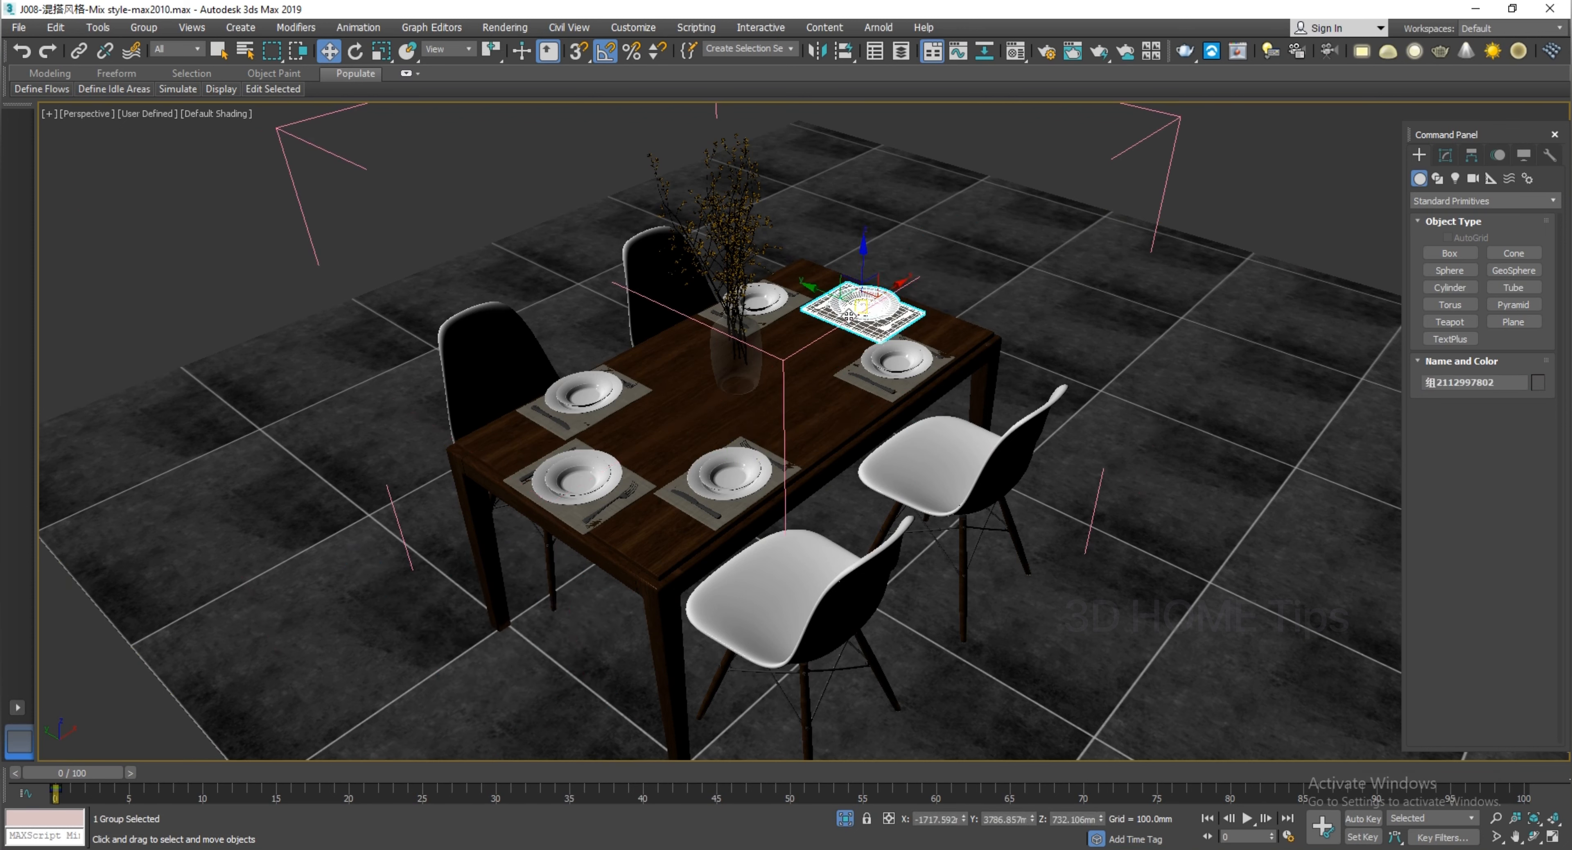
left_click(633, 472)
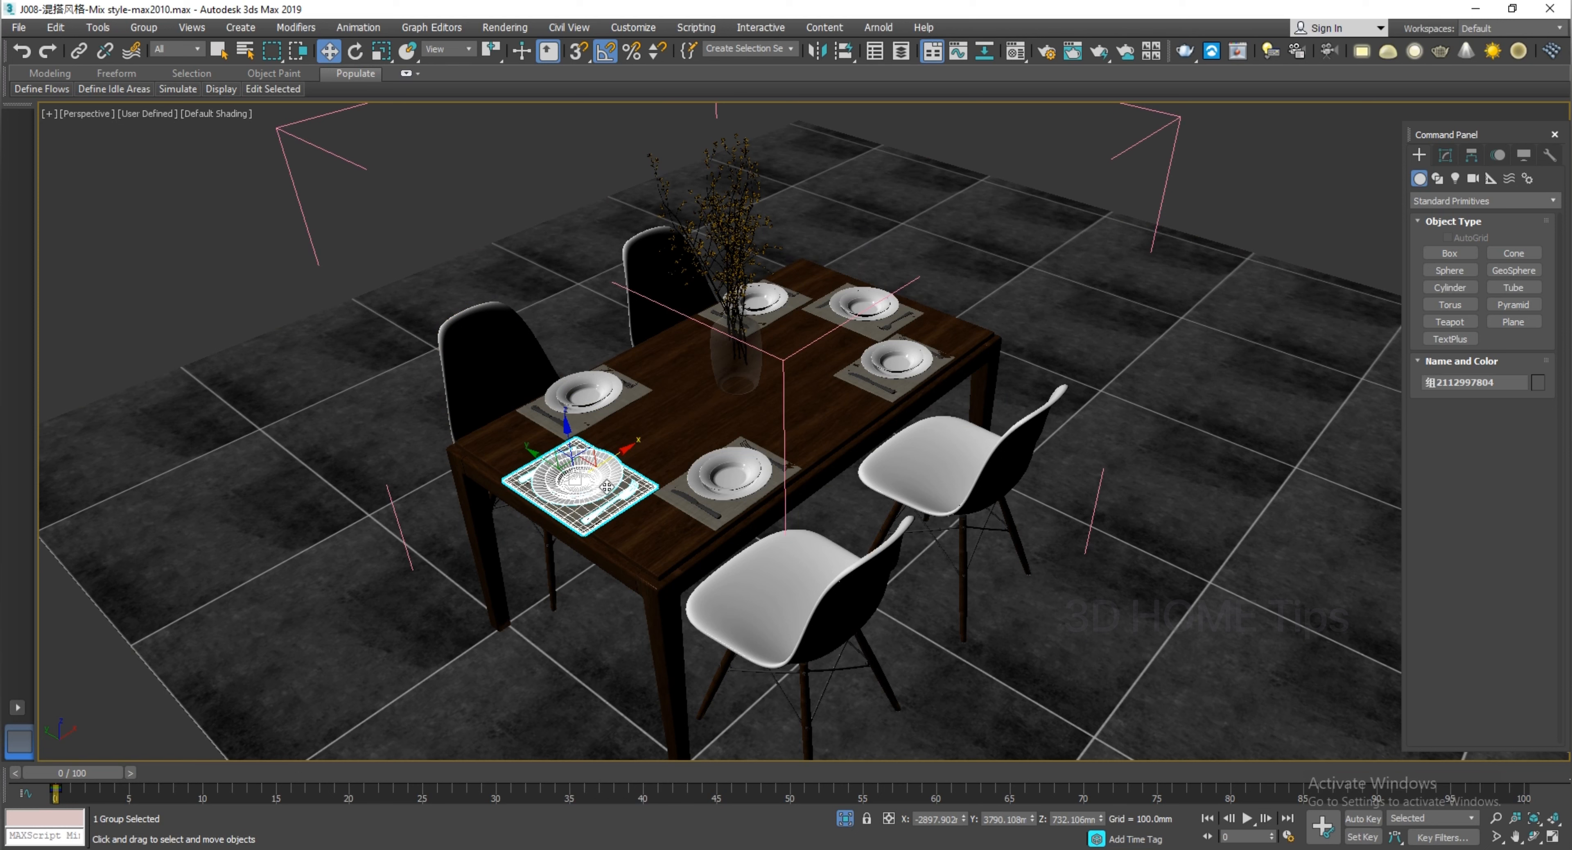
key("Delete")
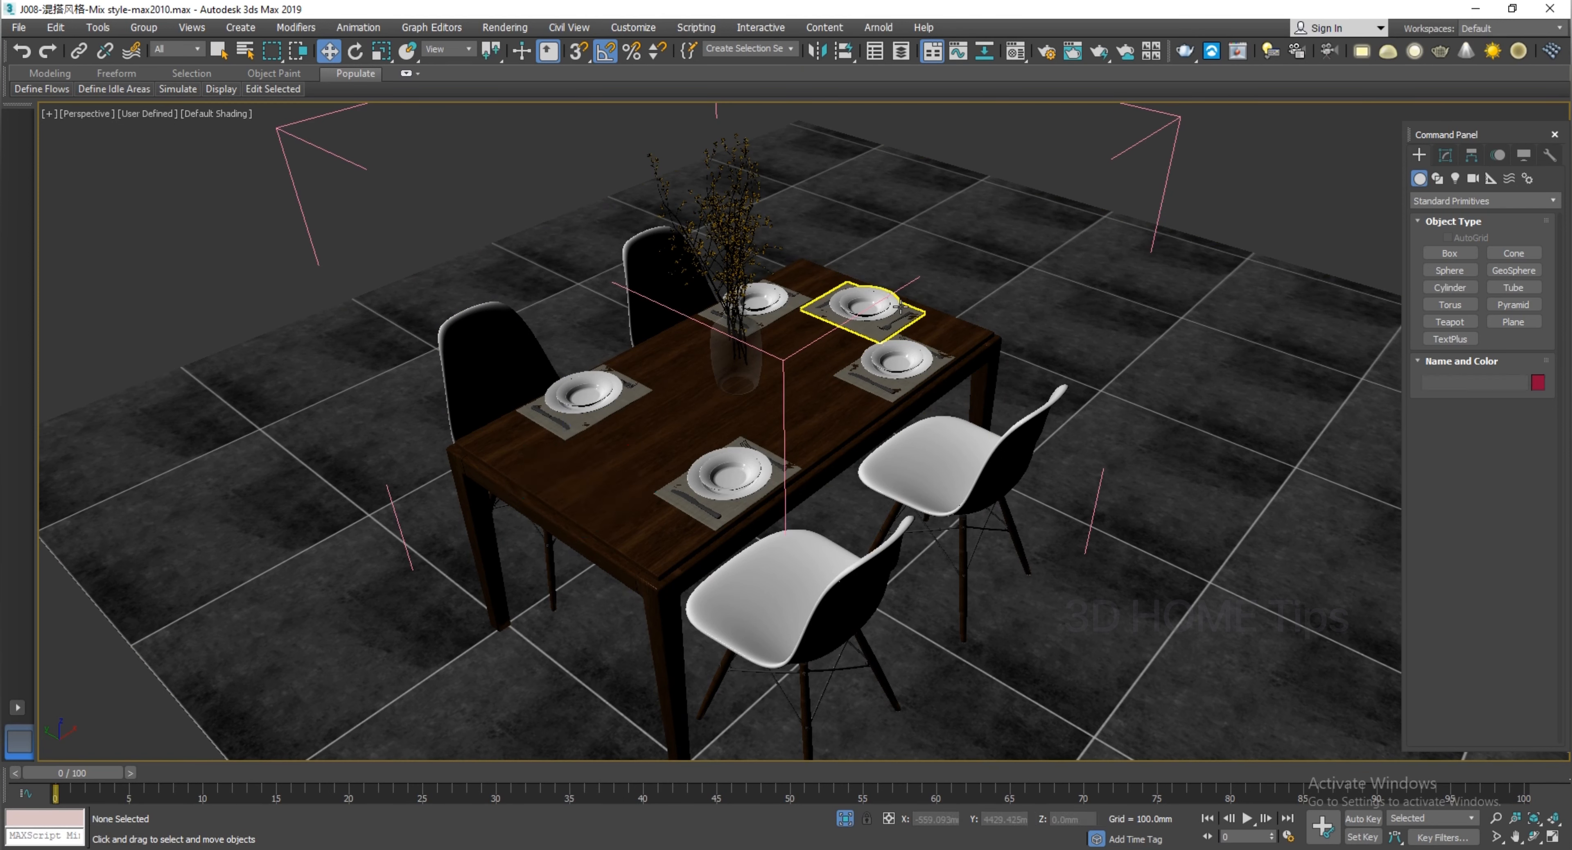
Delete the place setting at the far short end of the table from the opened group
left_click(871, 302)
key("Delete")
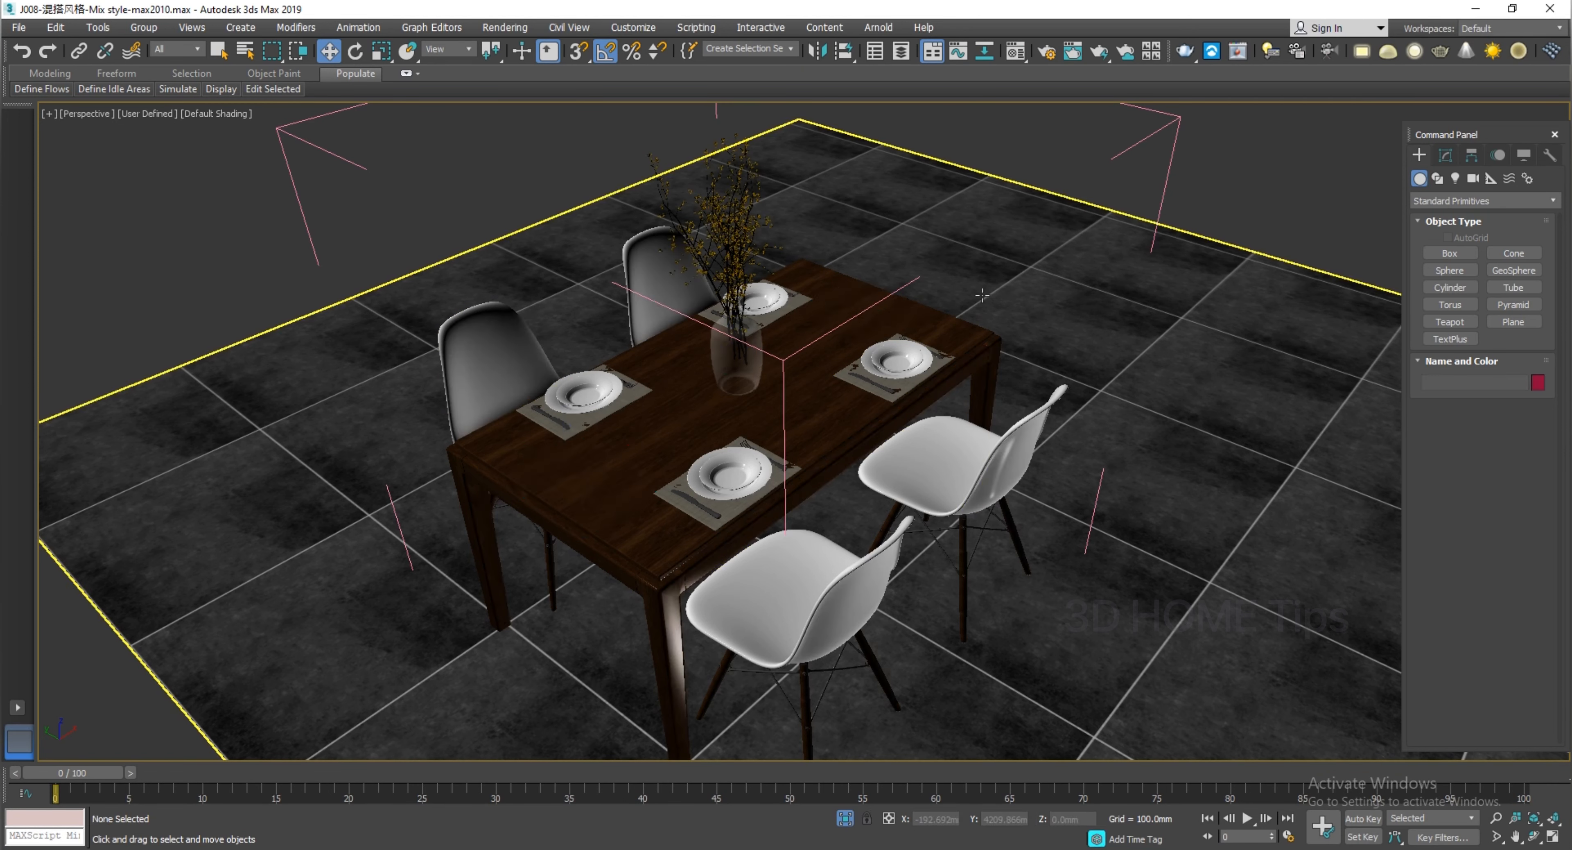
key("Escape")
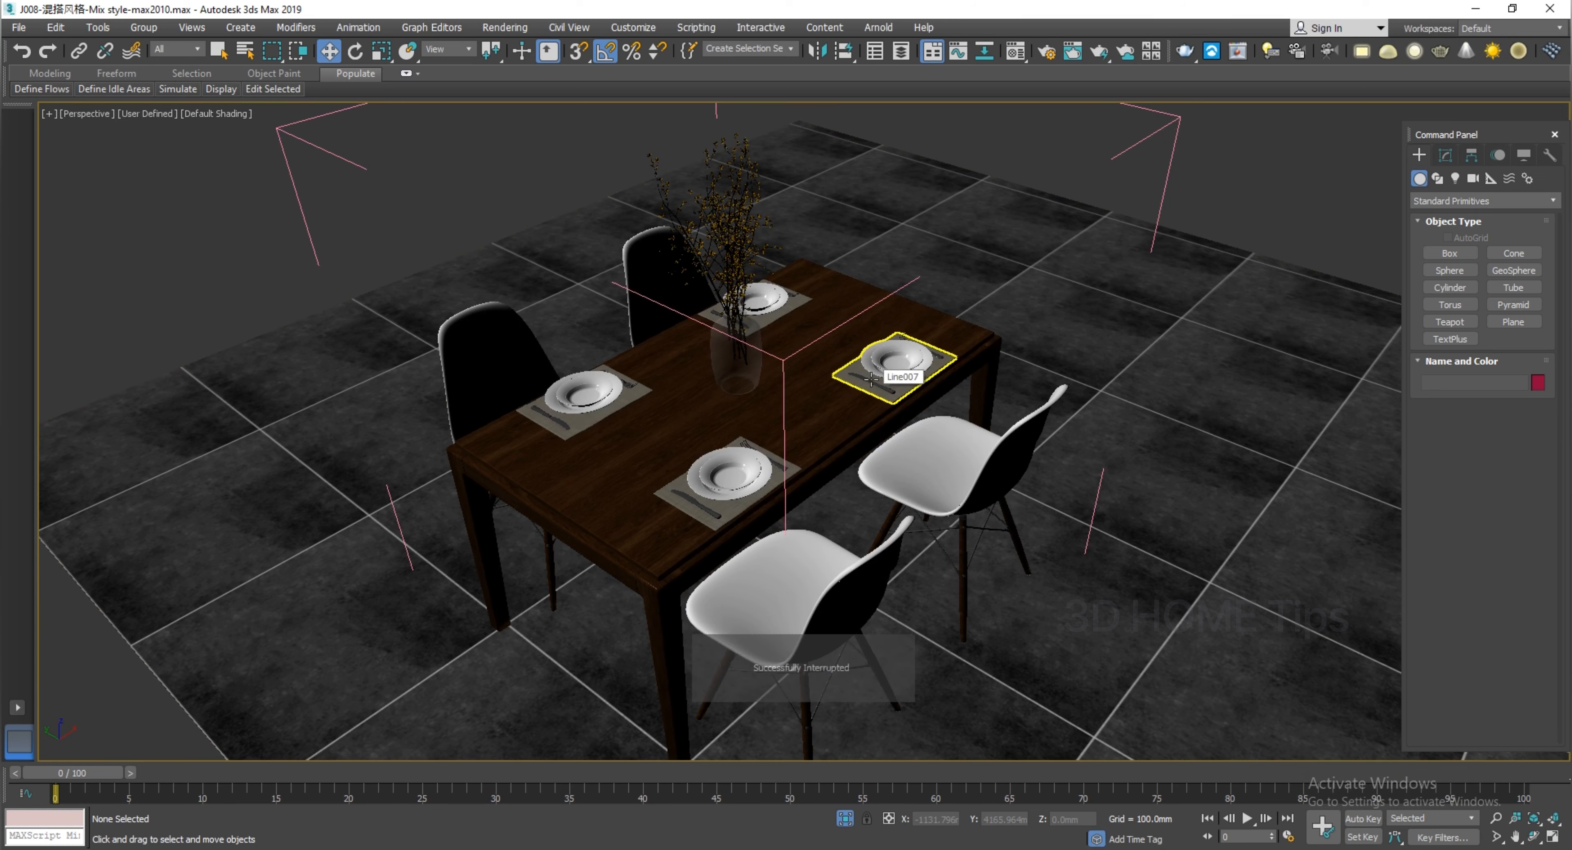
Close the DINING TABLE group and move the whole set slightly across the floor as one unit
left_click(651, 392)
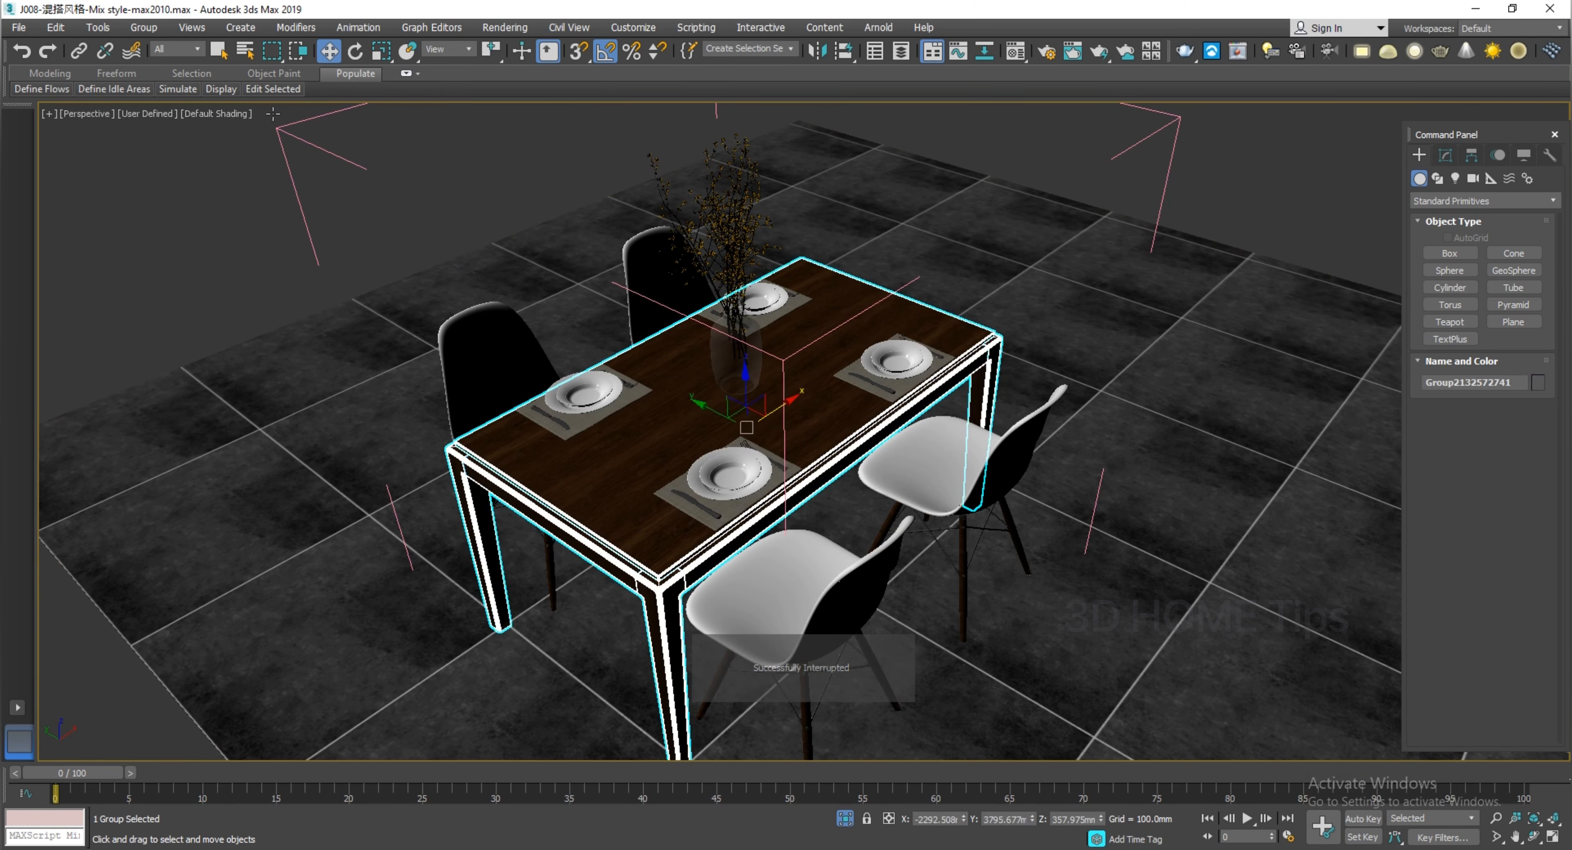
left_click(154, 32)
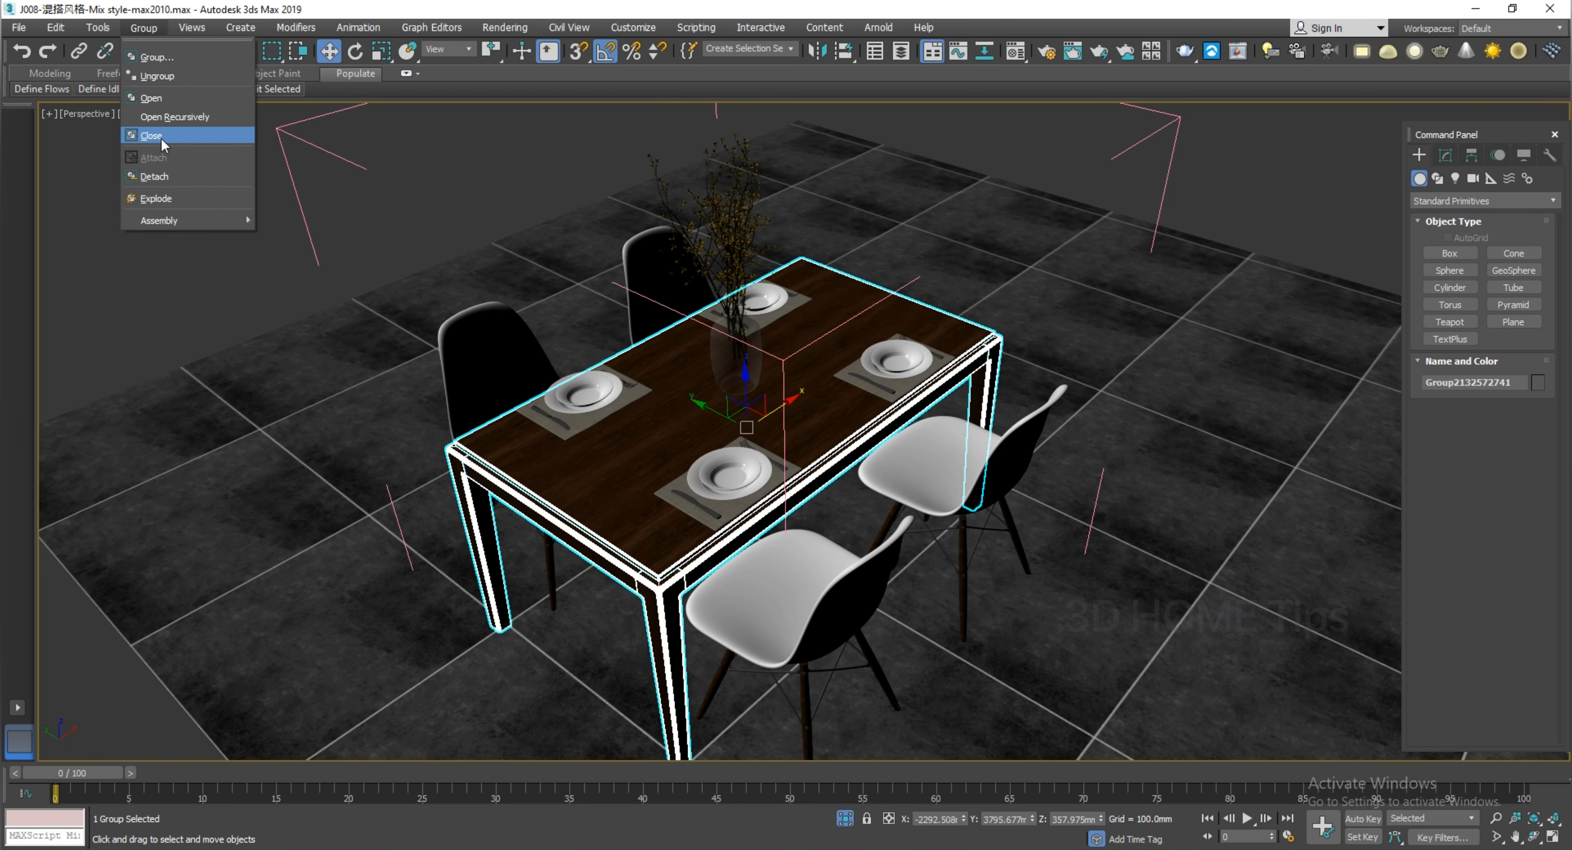
left_click(151, 138)
left_click(209, 278)
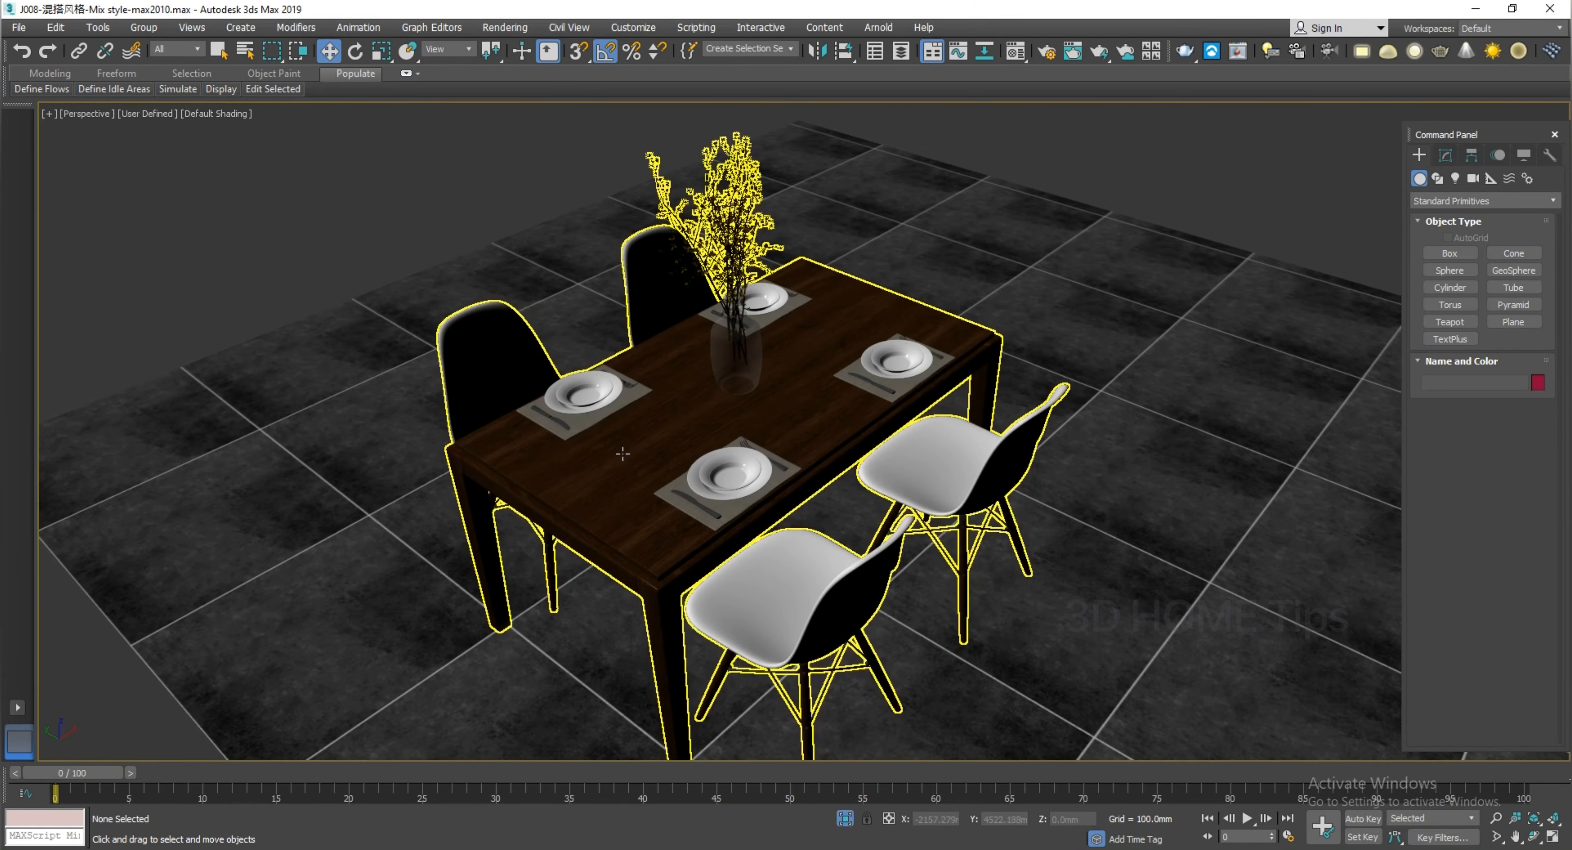
left_click(617, 454)
left_click_drag(748, 431, 940, 290)
left_click(1081, 253)
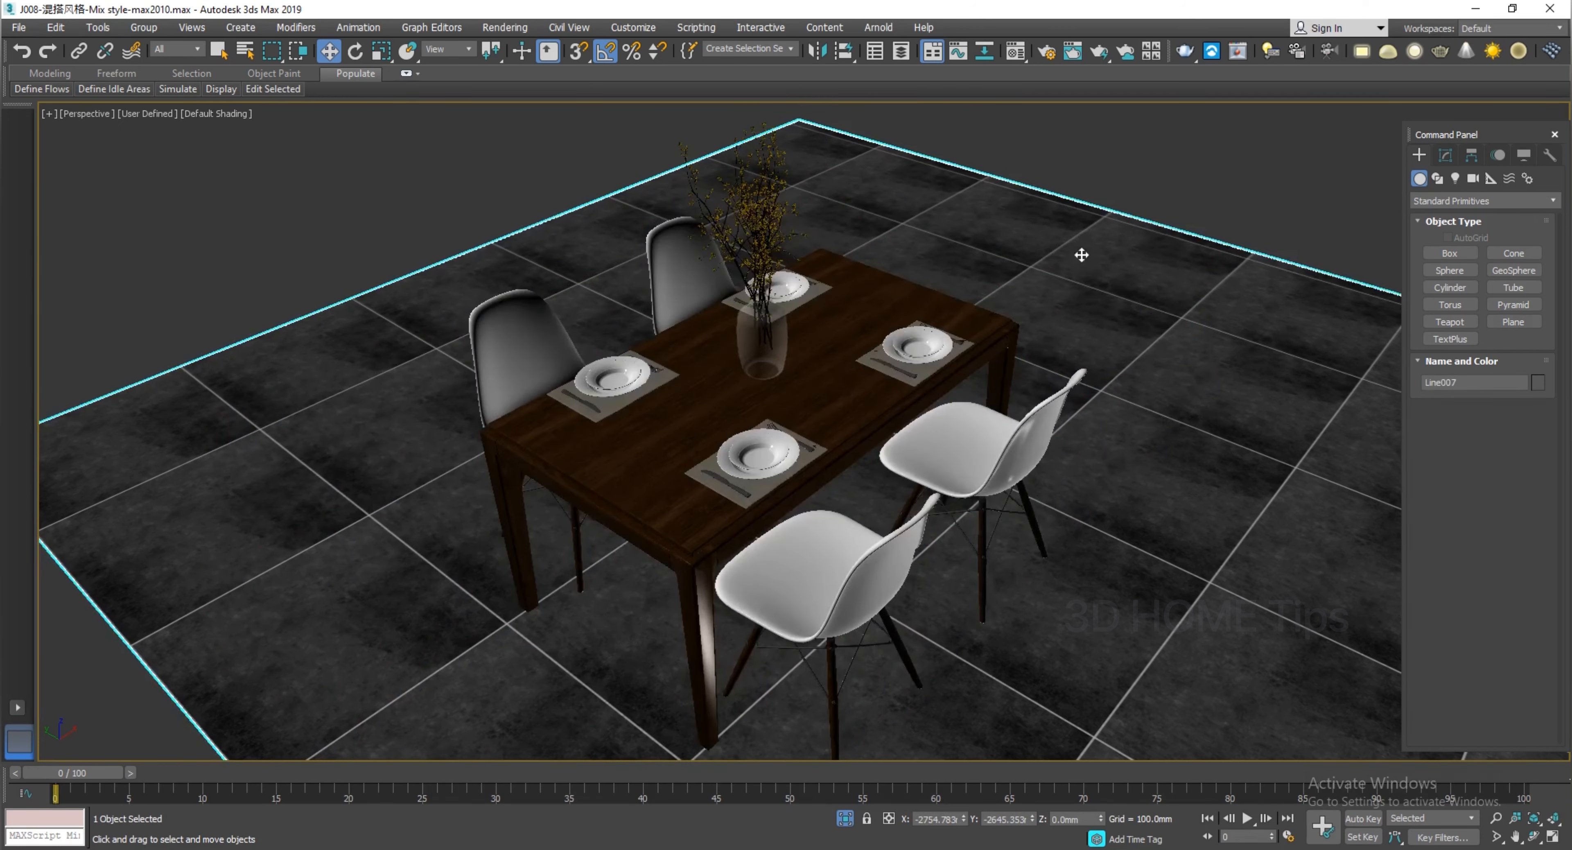
Reopen the DINING TABLE group so its individual pieces can be edited
left_click(845, 375)
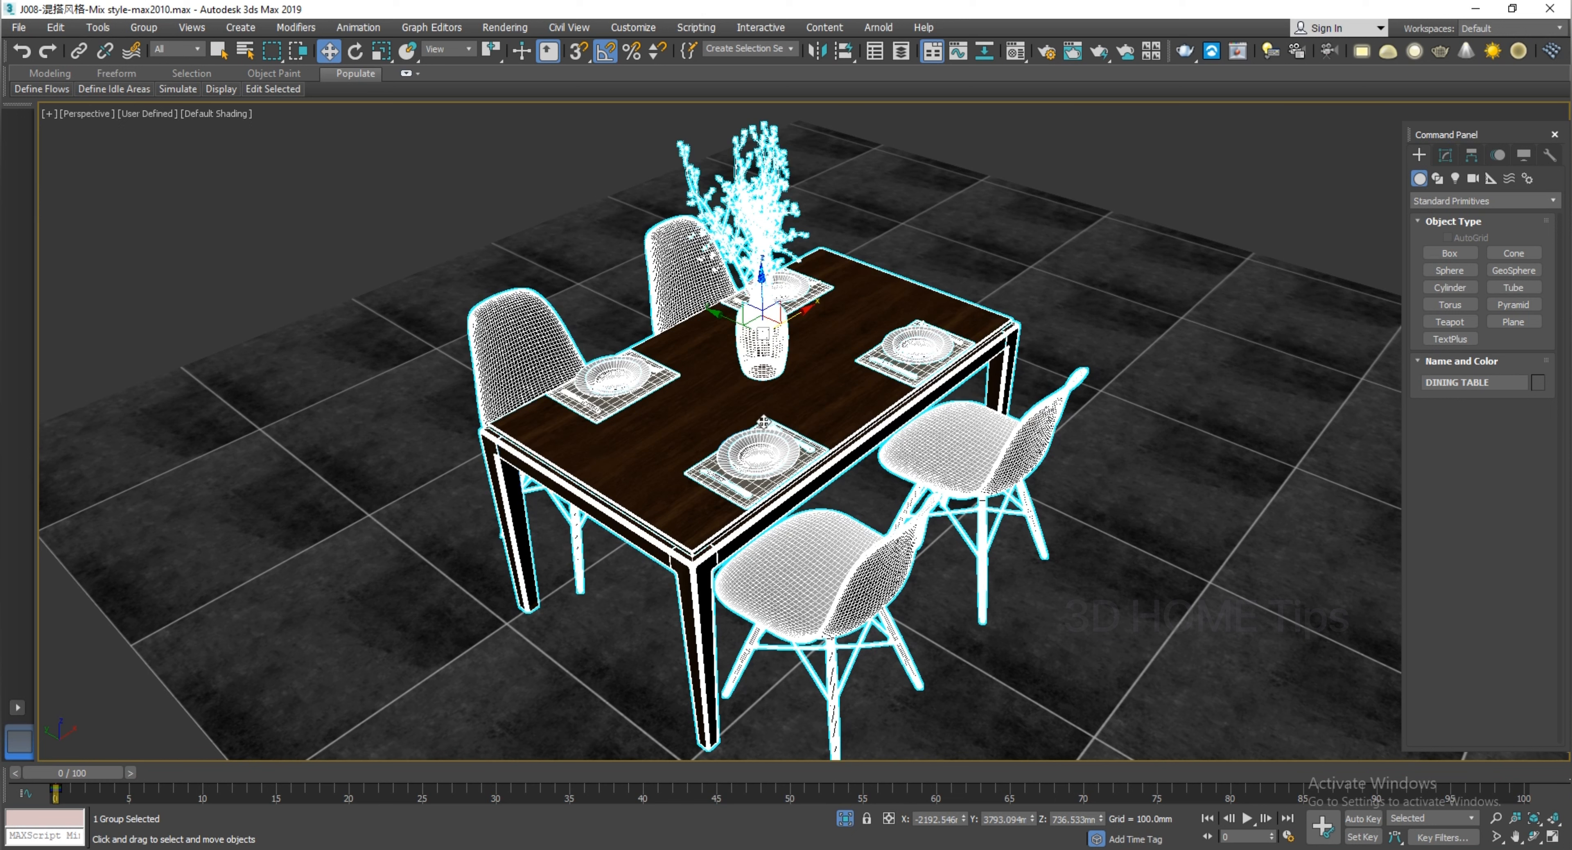
left_click(144, 28)
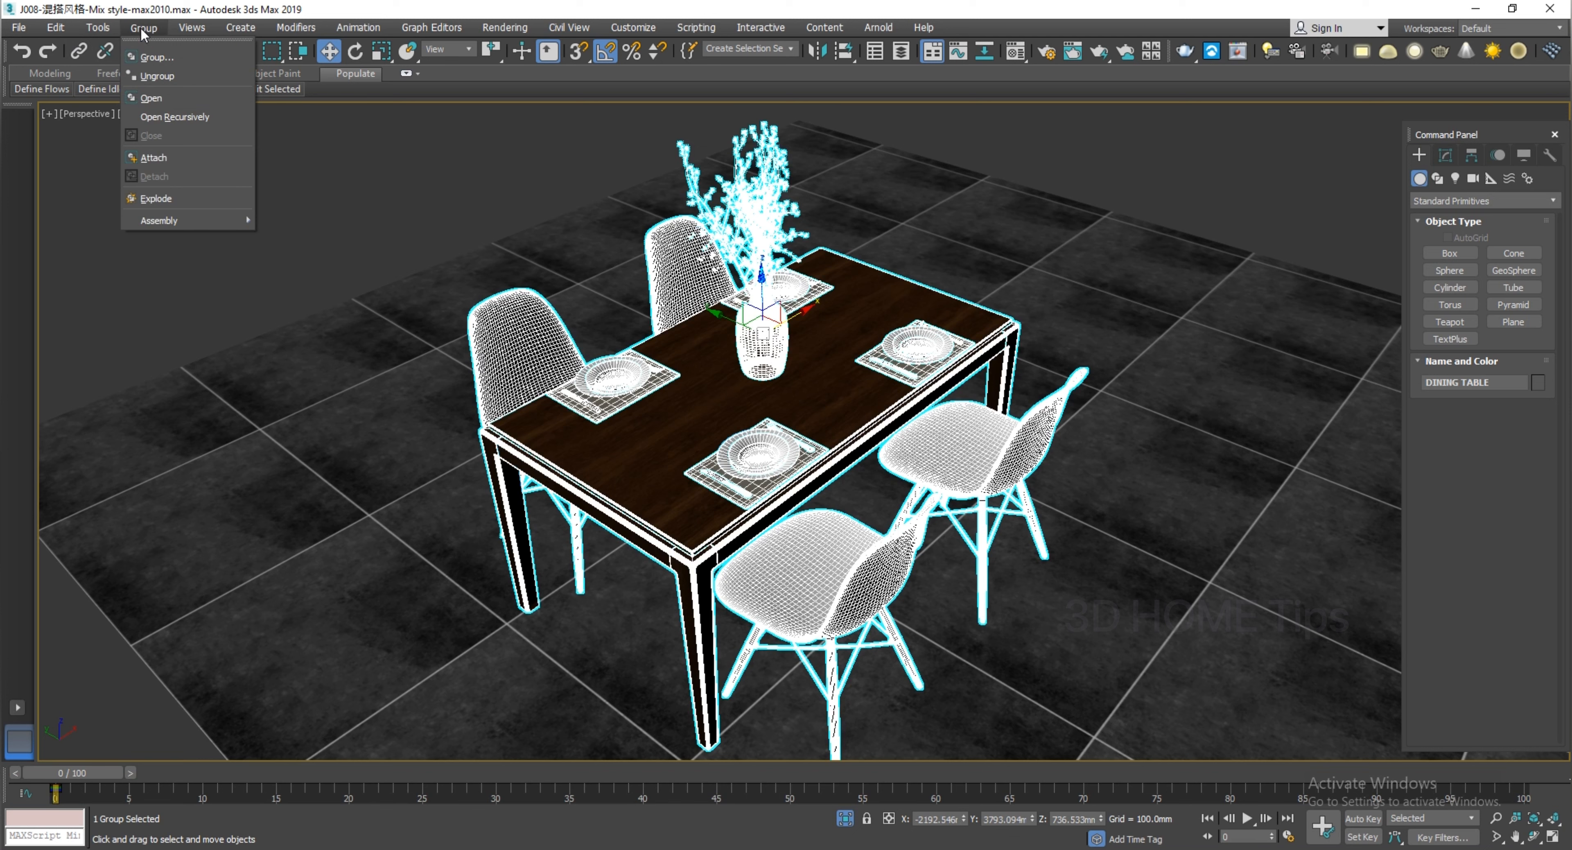
left_click(152, 98)
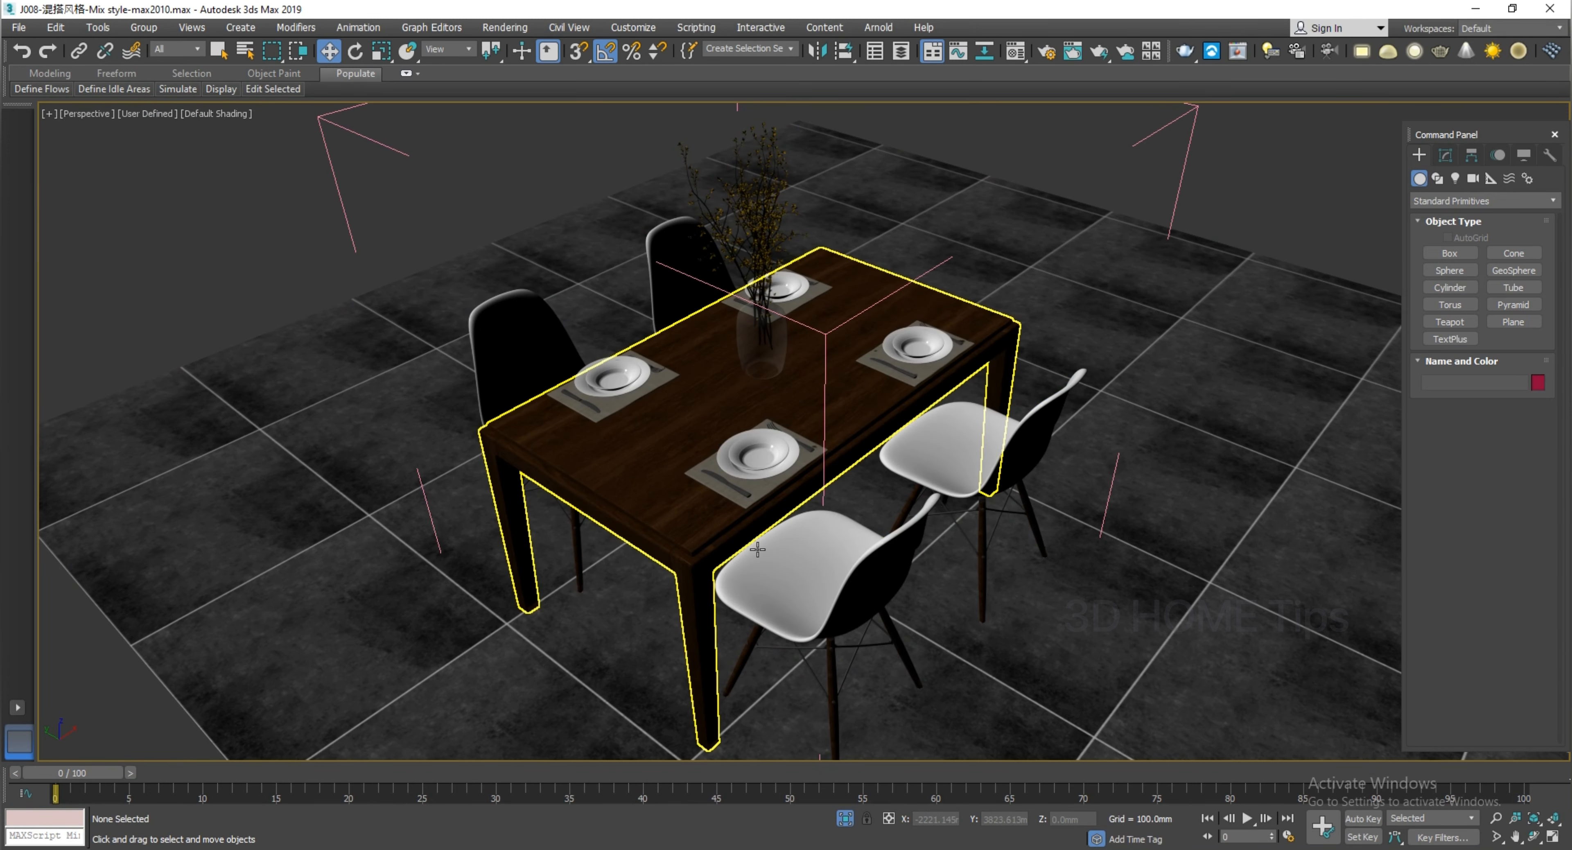
Copy the nearest long-side chair as one independent copy and place it beyond the table's near short end
left_click(857, 603)
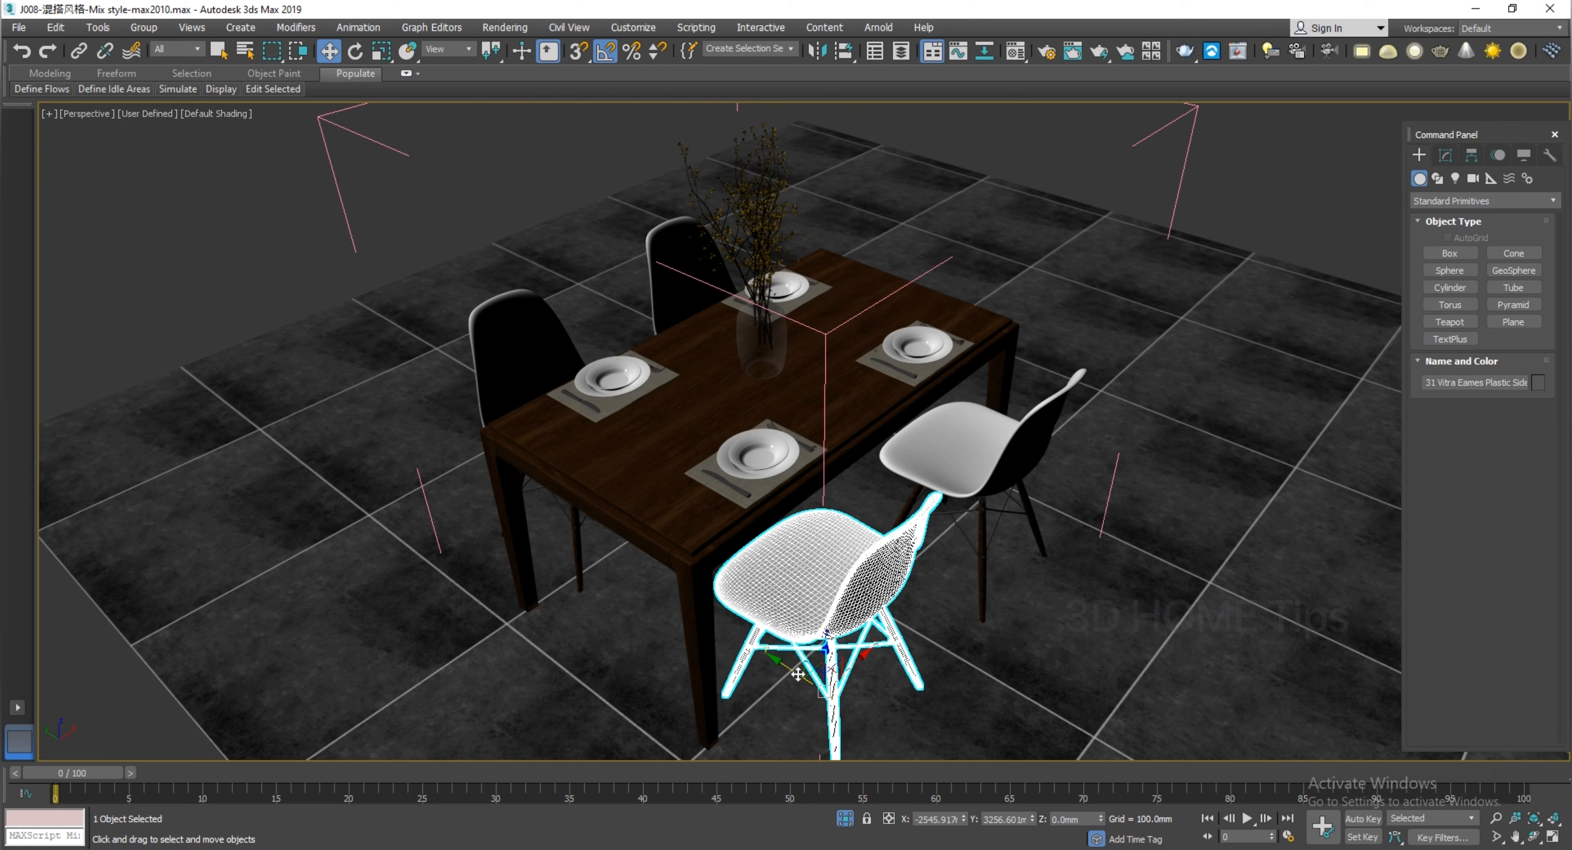
mouse_move(794, 672)
left_mouse_down("shift")
mouse_move(483, 574)
mouse_move(672, 648)
mouse_move(905, 647)
left_mouse_up("shift")
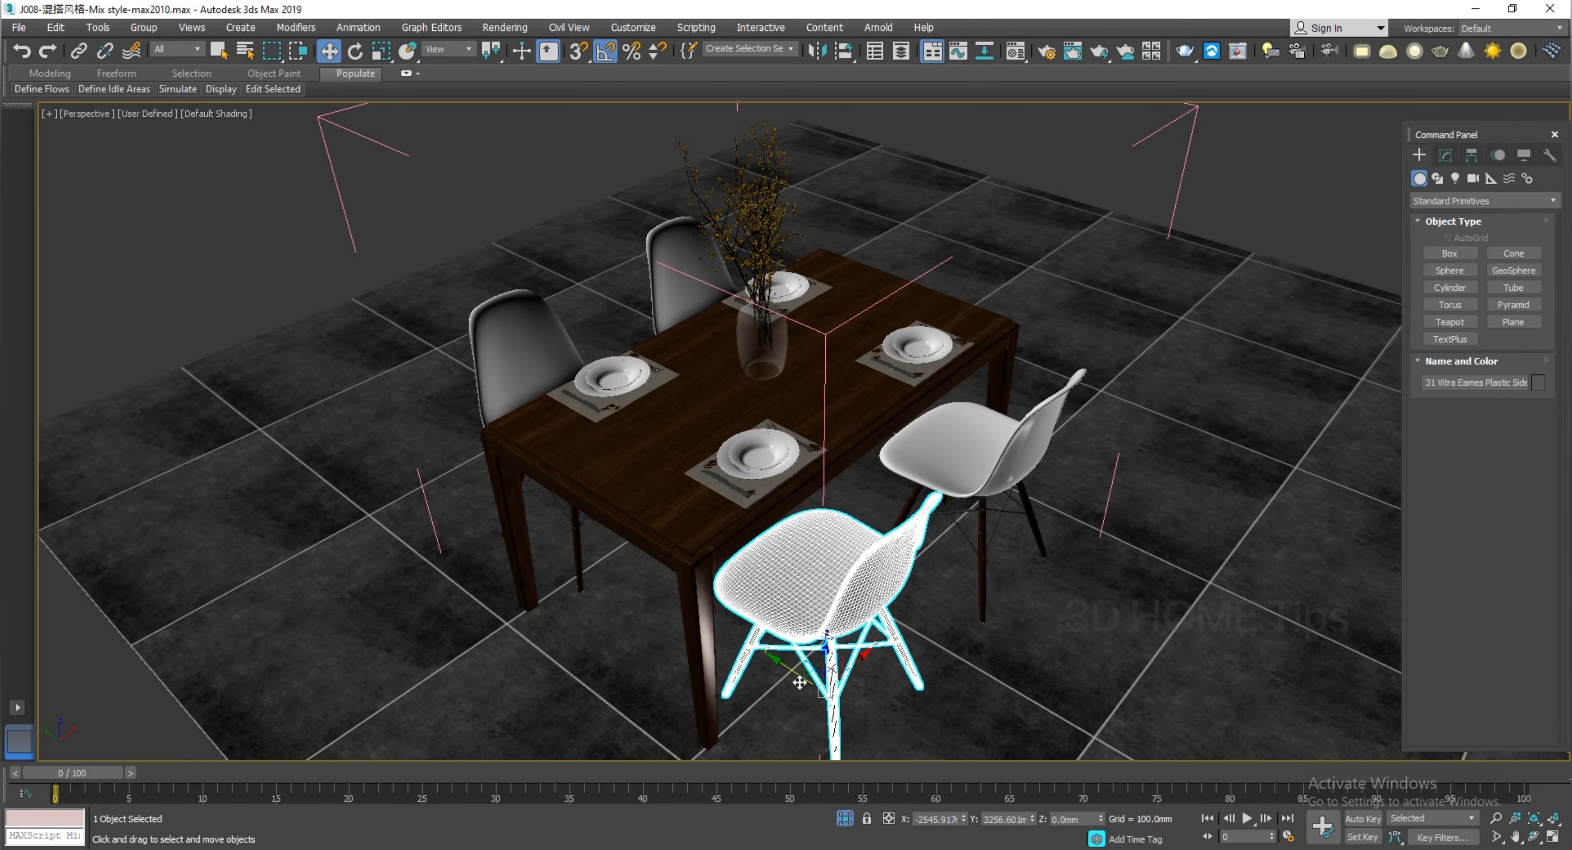
left_click_drag(794, 673, 629, 566)
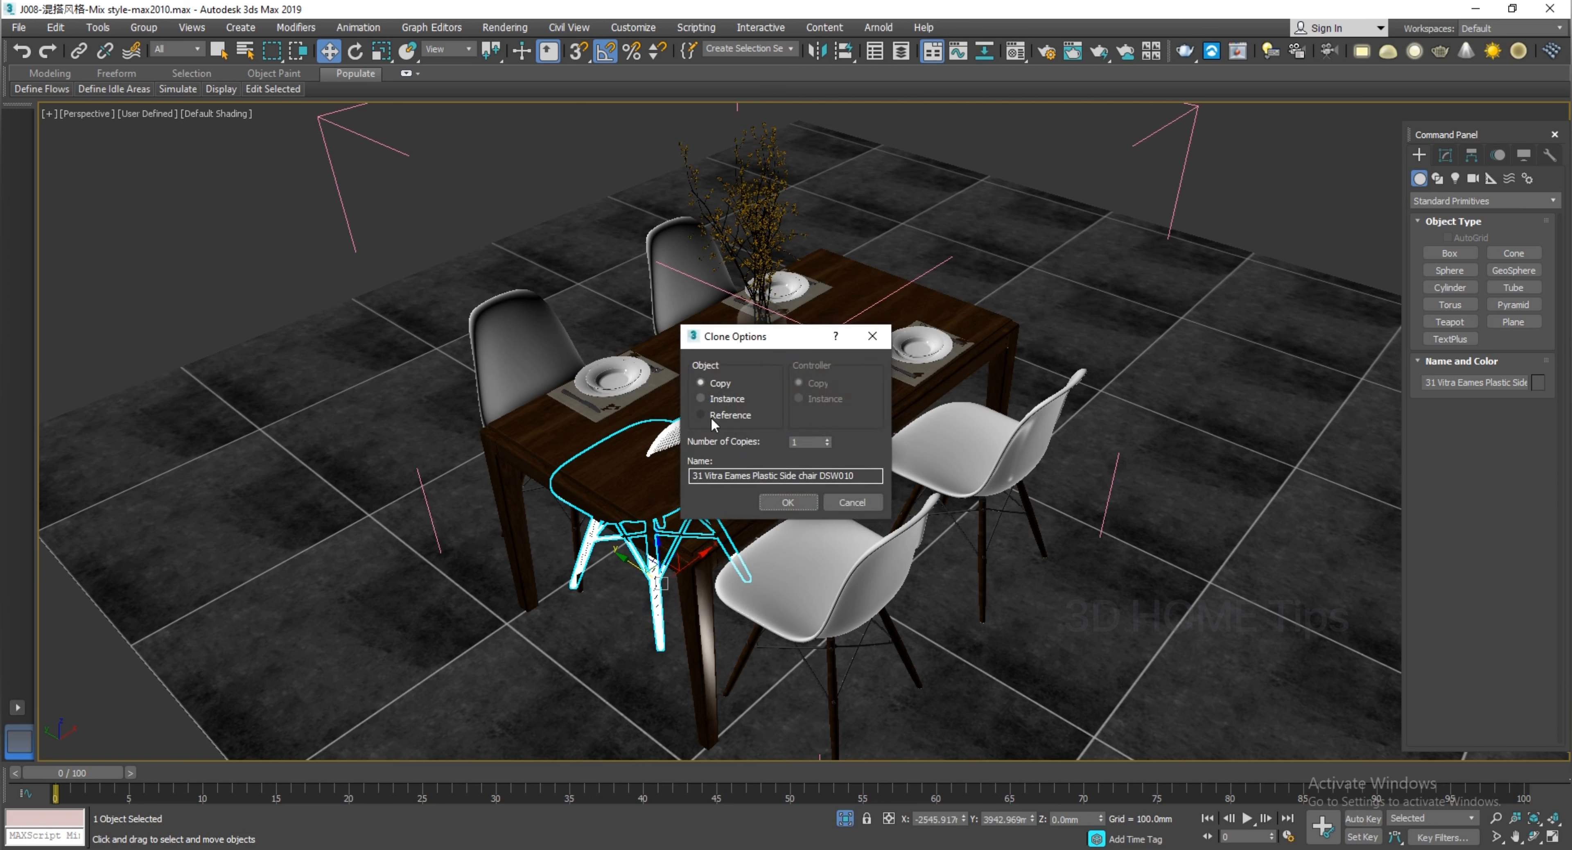
left_click(793, 501)
mouse_move(700, 514)
left_mouse_down()
mouse_move(695, 553)
mouse_move(565, 663)
left_mouse_up()
Change the angle snap increment and rotate the copied chair so it faces the table's near short end
key("e")
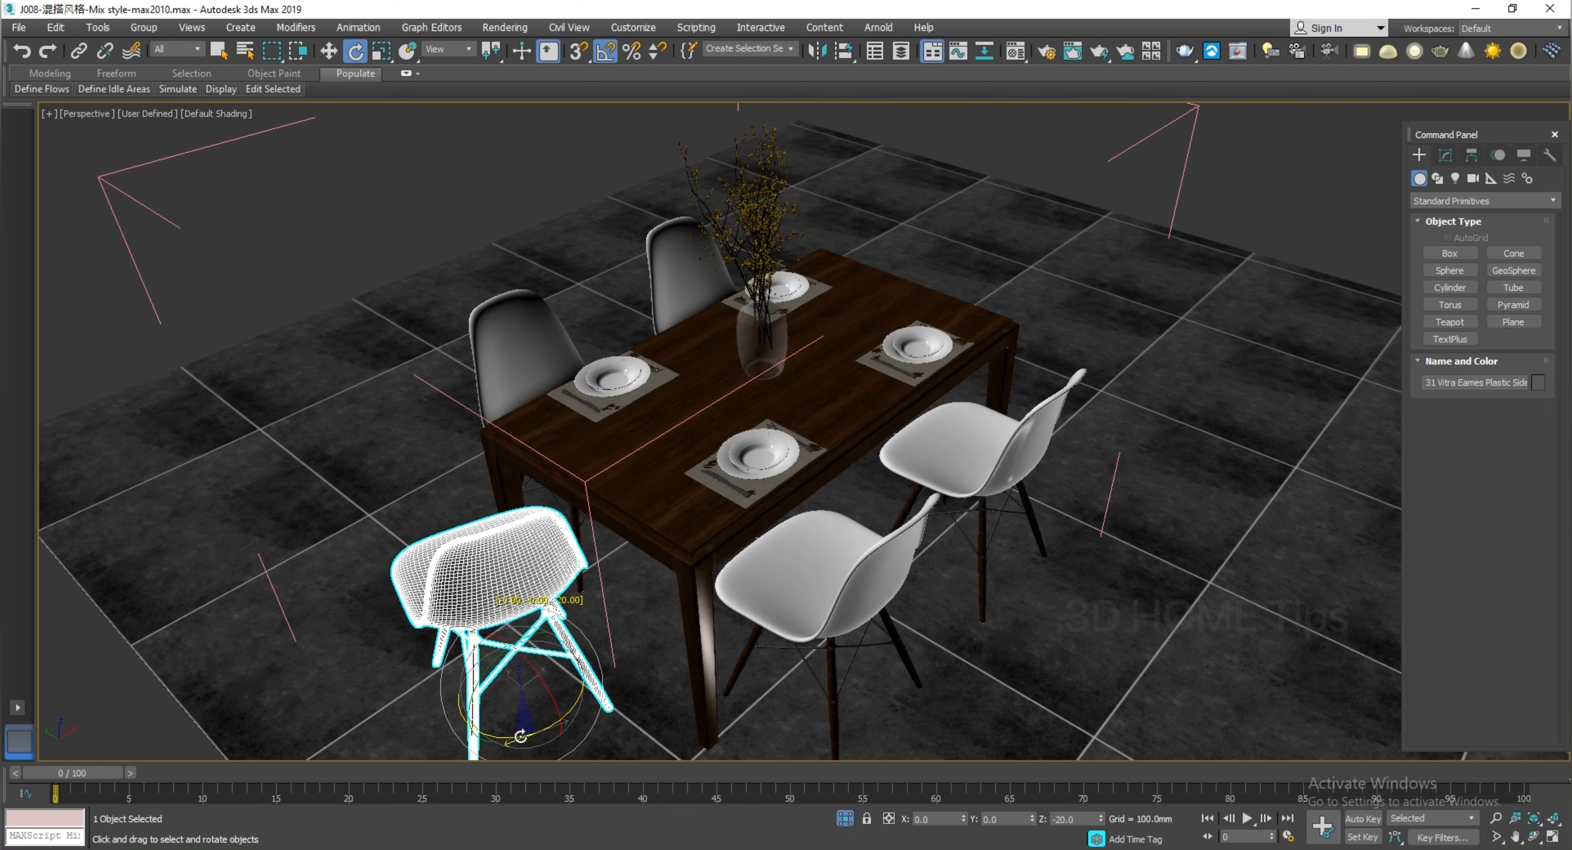
left_click_drag(529, 733, 466, 725)
key("ctrl+z")
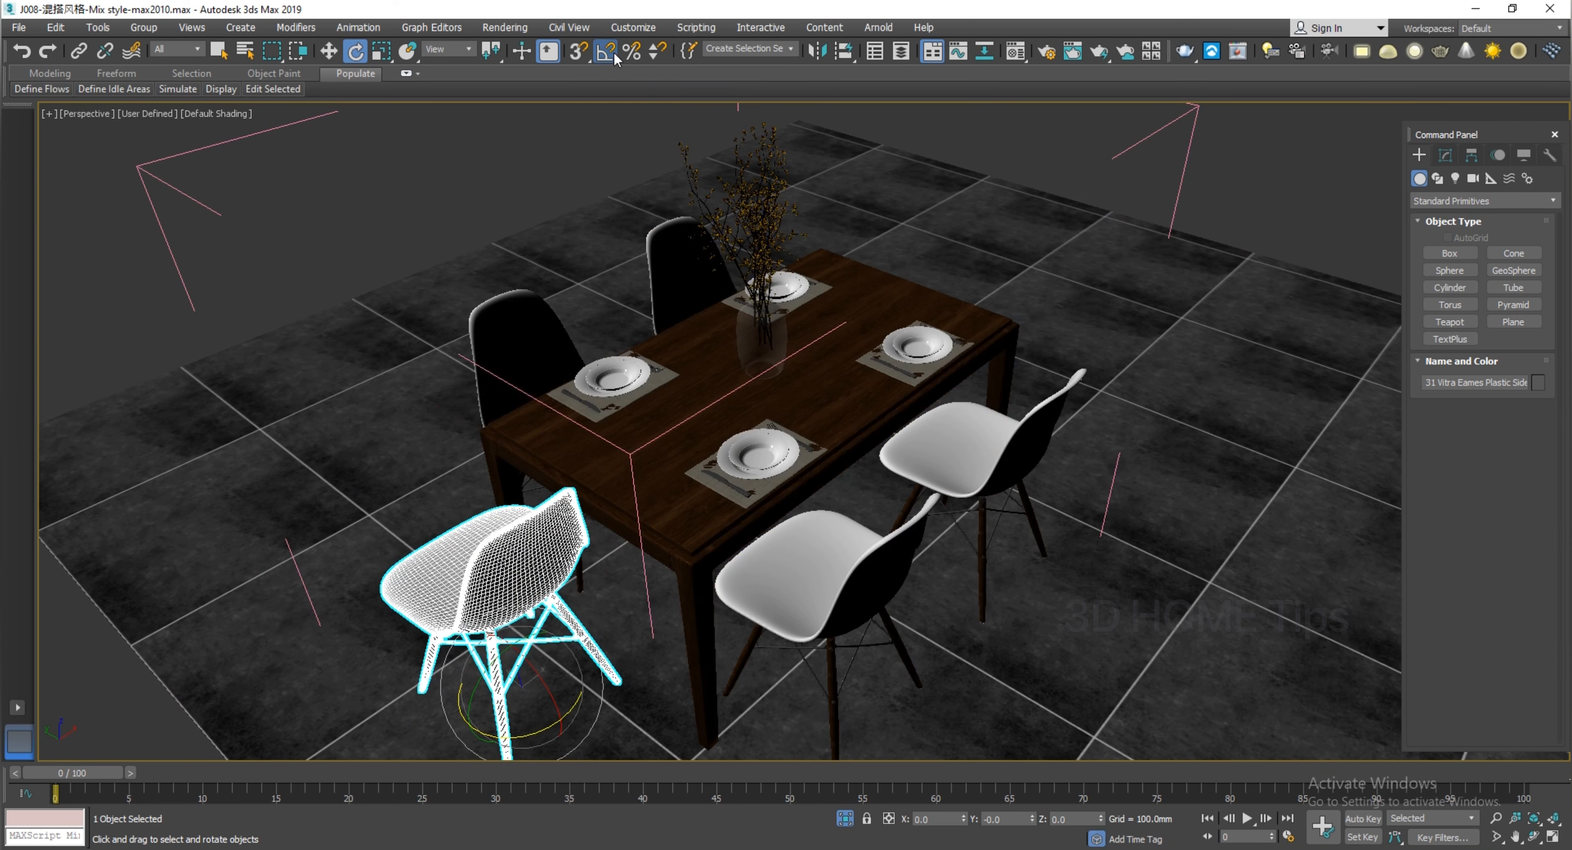
right_click(606, 52)
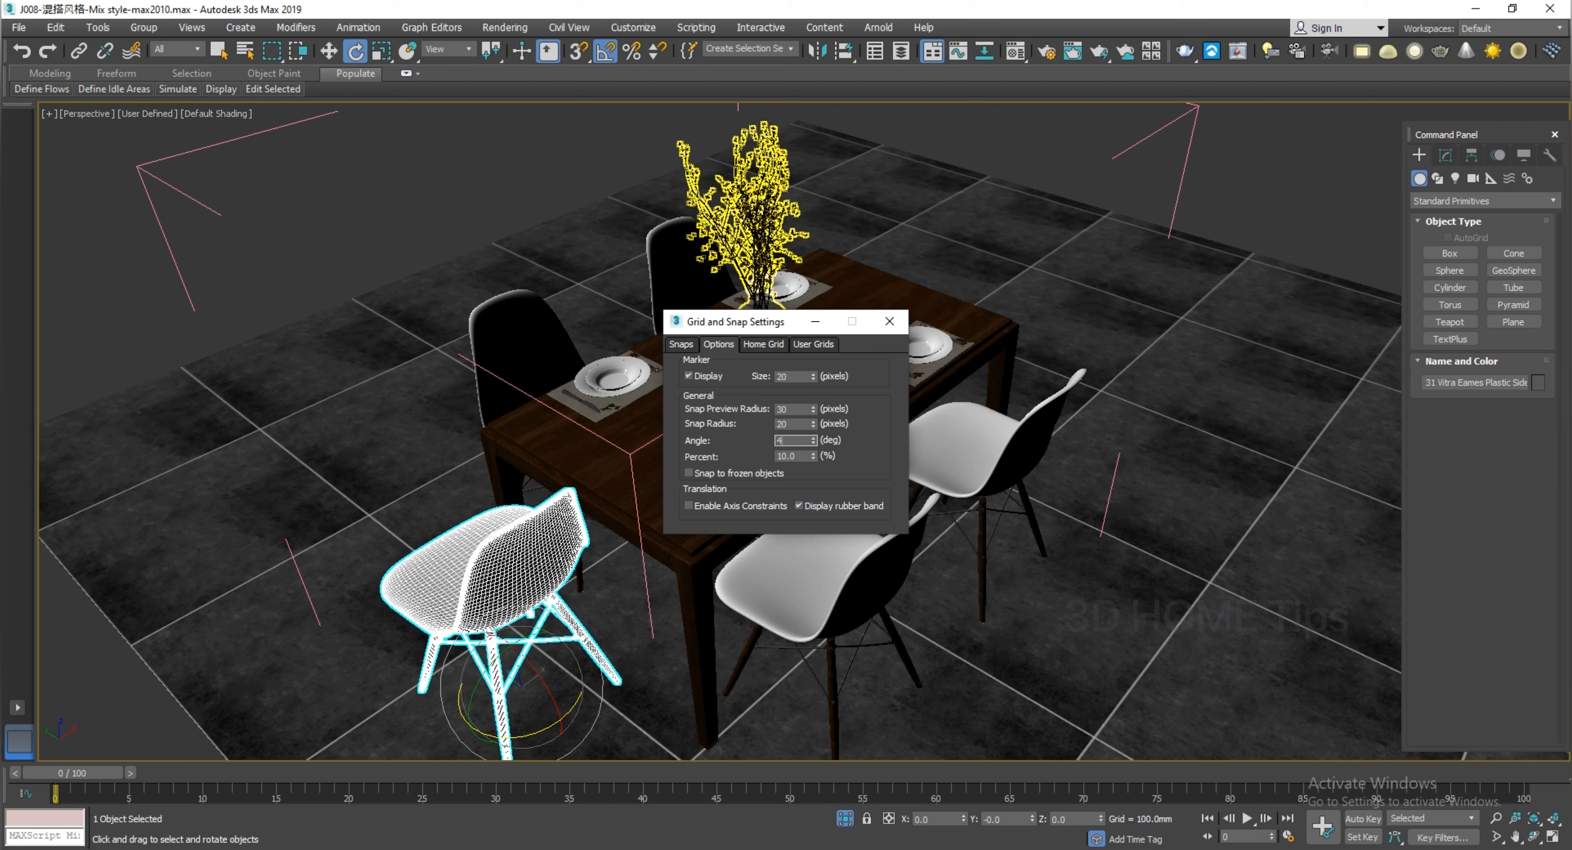
left_click(889, 321)
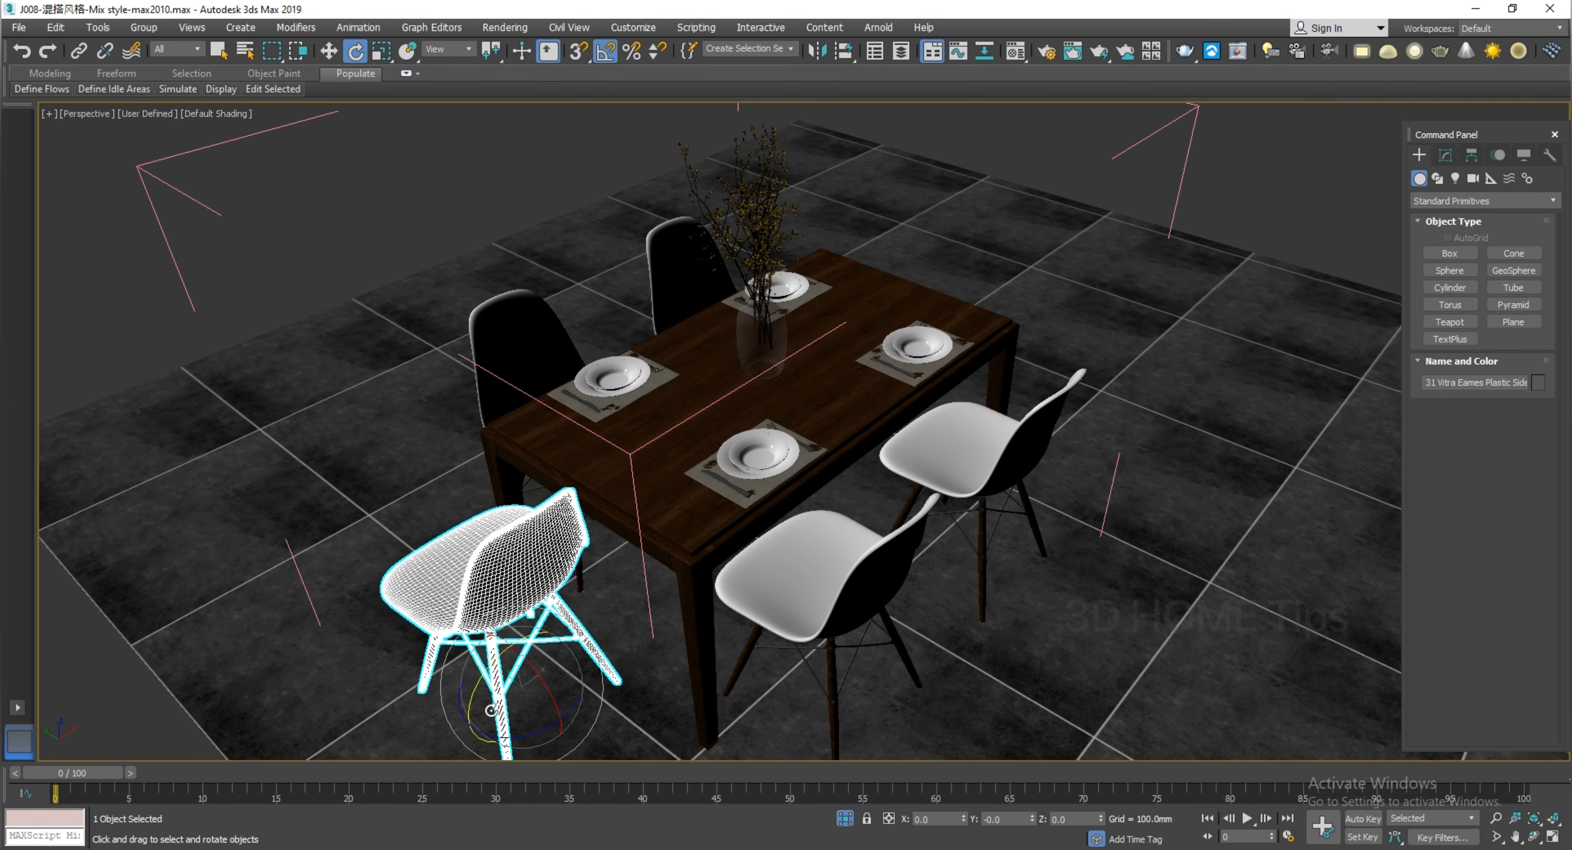
left_click_drag(544, 731, 500, 733)
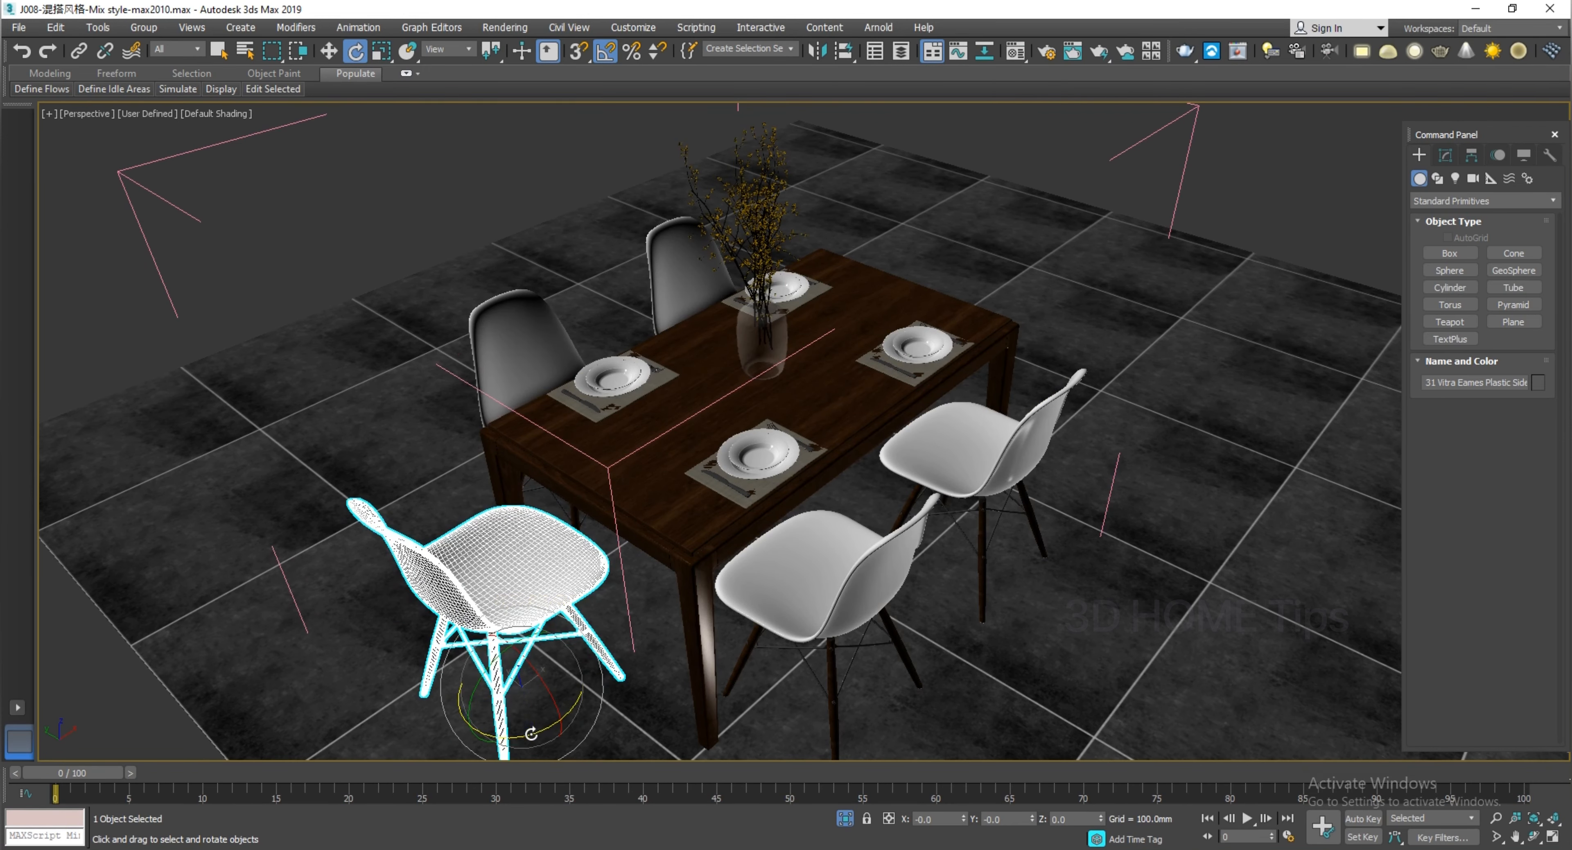
Move the copied chair about 190 mm along X and 150 mm along Y to centre it at the table's short end
middle_click_drag(554, 623, 575, 548)
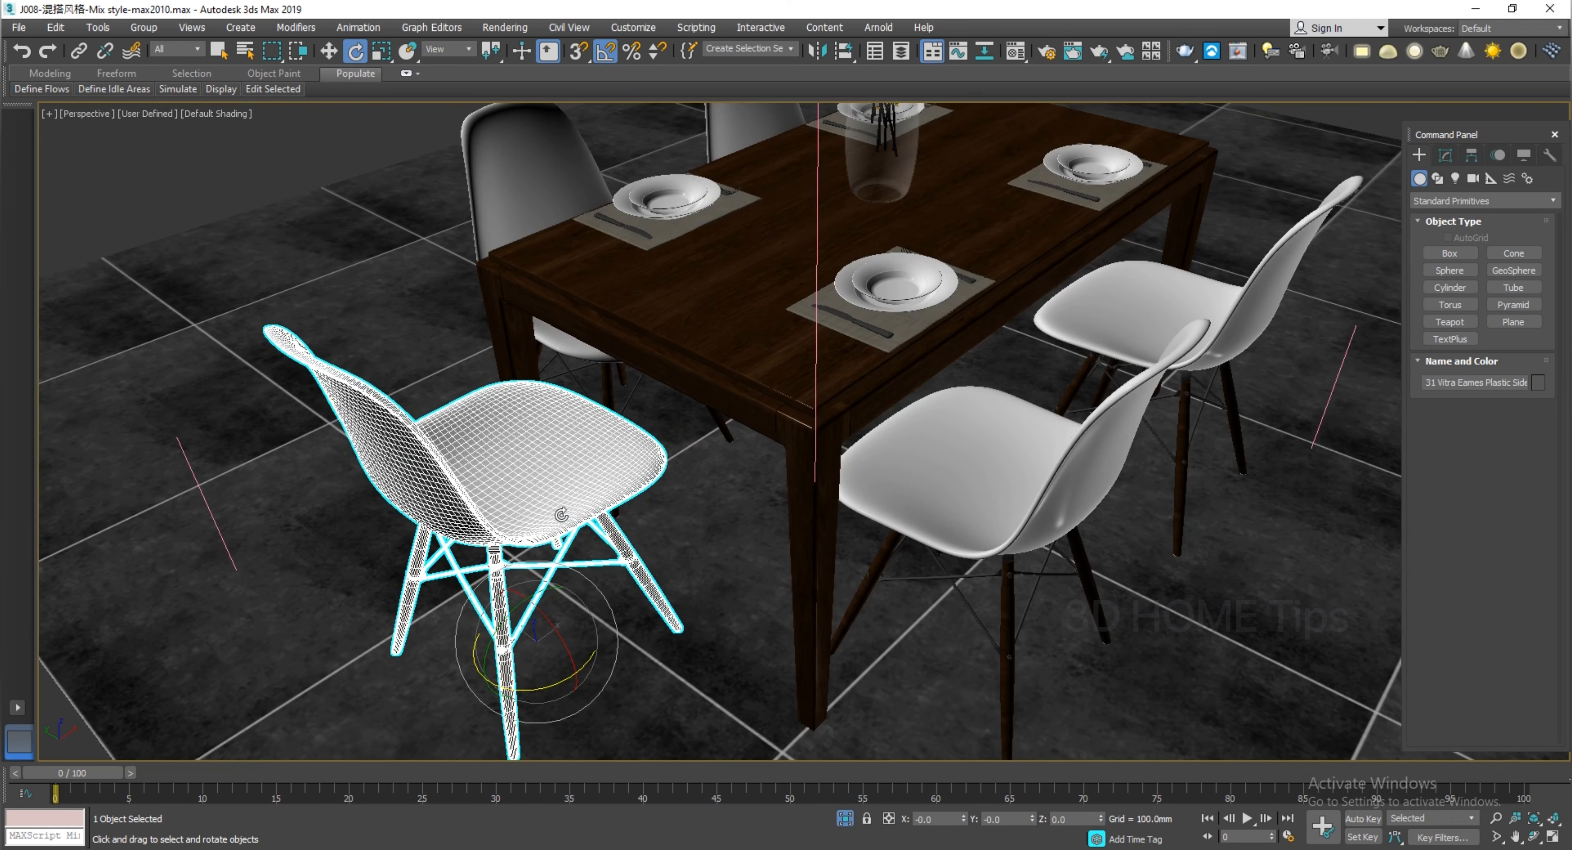
middle_click_drag(535, 528, 511, 595)
key("w")
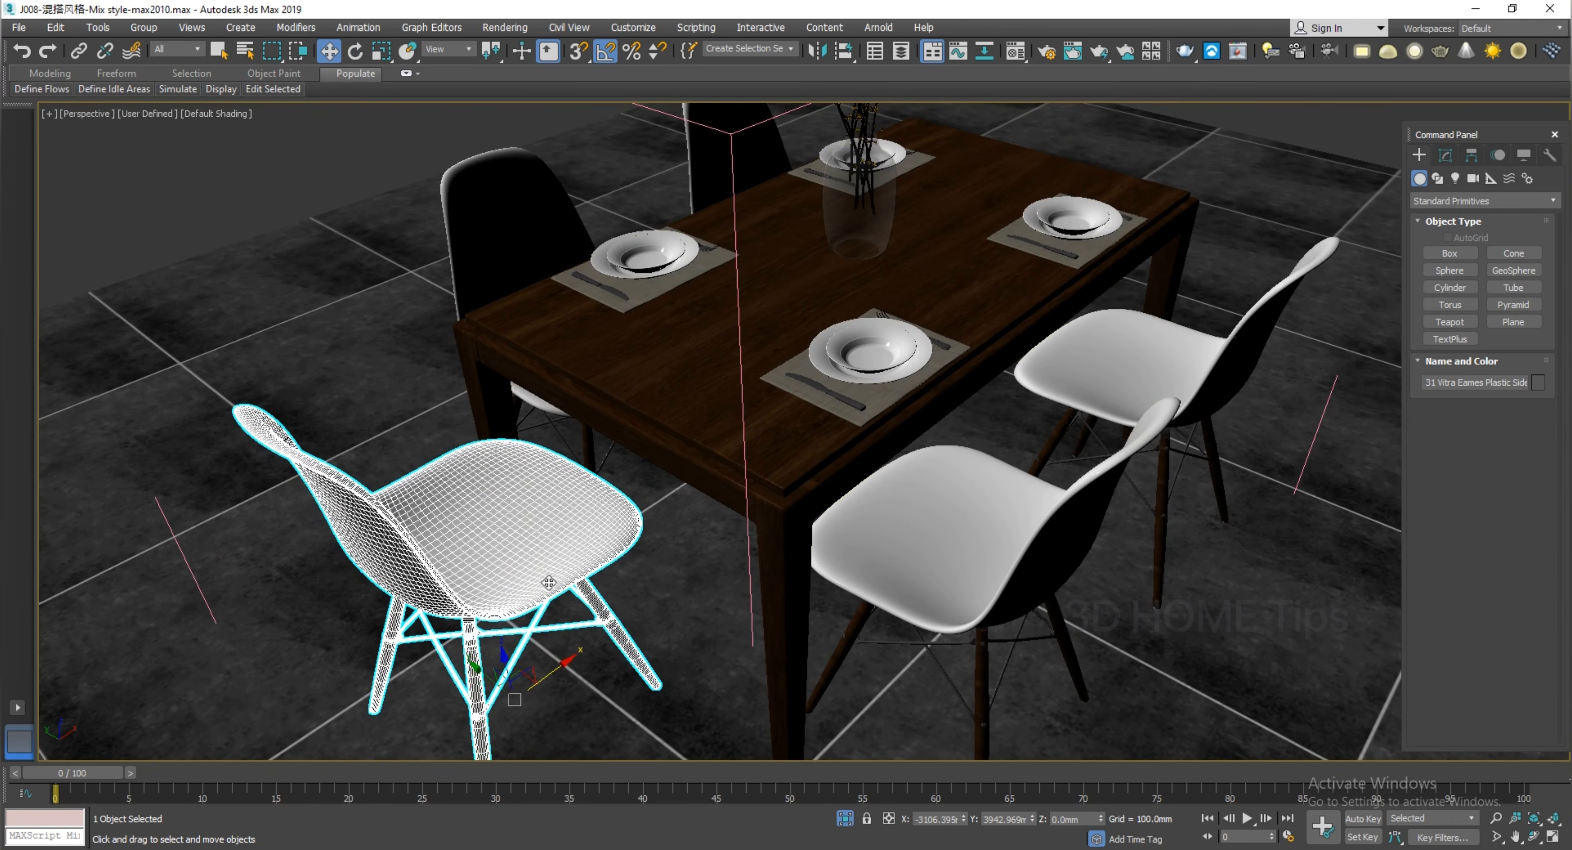
left_click_drag(553, 669, 636, 625)
scroll(636, 626, "down", 4)
middle_click_drag(635, 626, 747, 629, "alt")
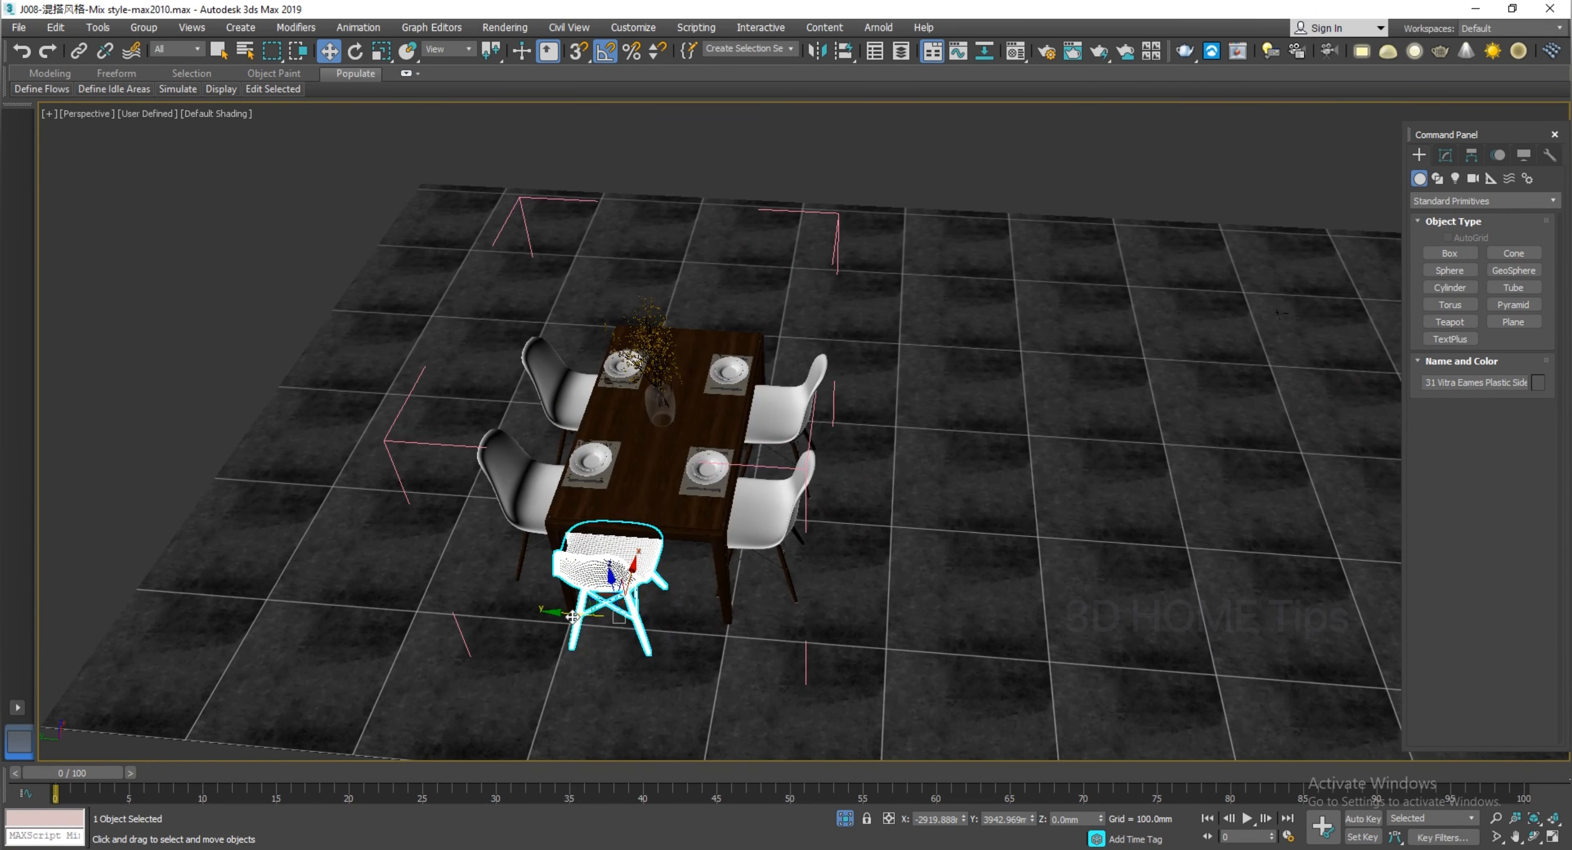
left_click_drag(574, 615, 601, 619)
Clone the short-end chair along X as one Copy and move it out to the table's opposite short end
scroll(634, 541, "up", 3)
middle_click_drag(757, 567, 620, 552, "alt")
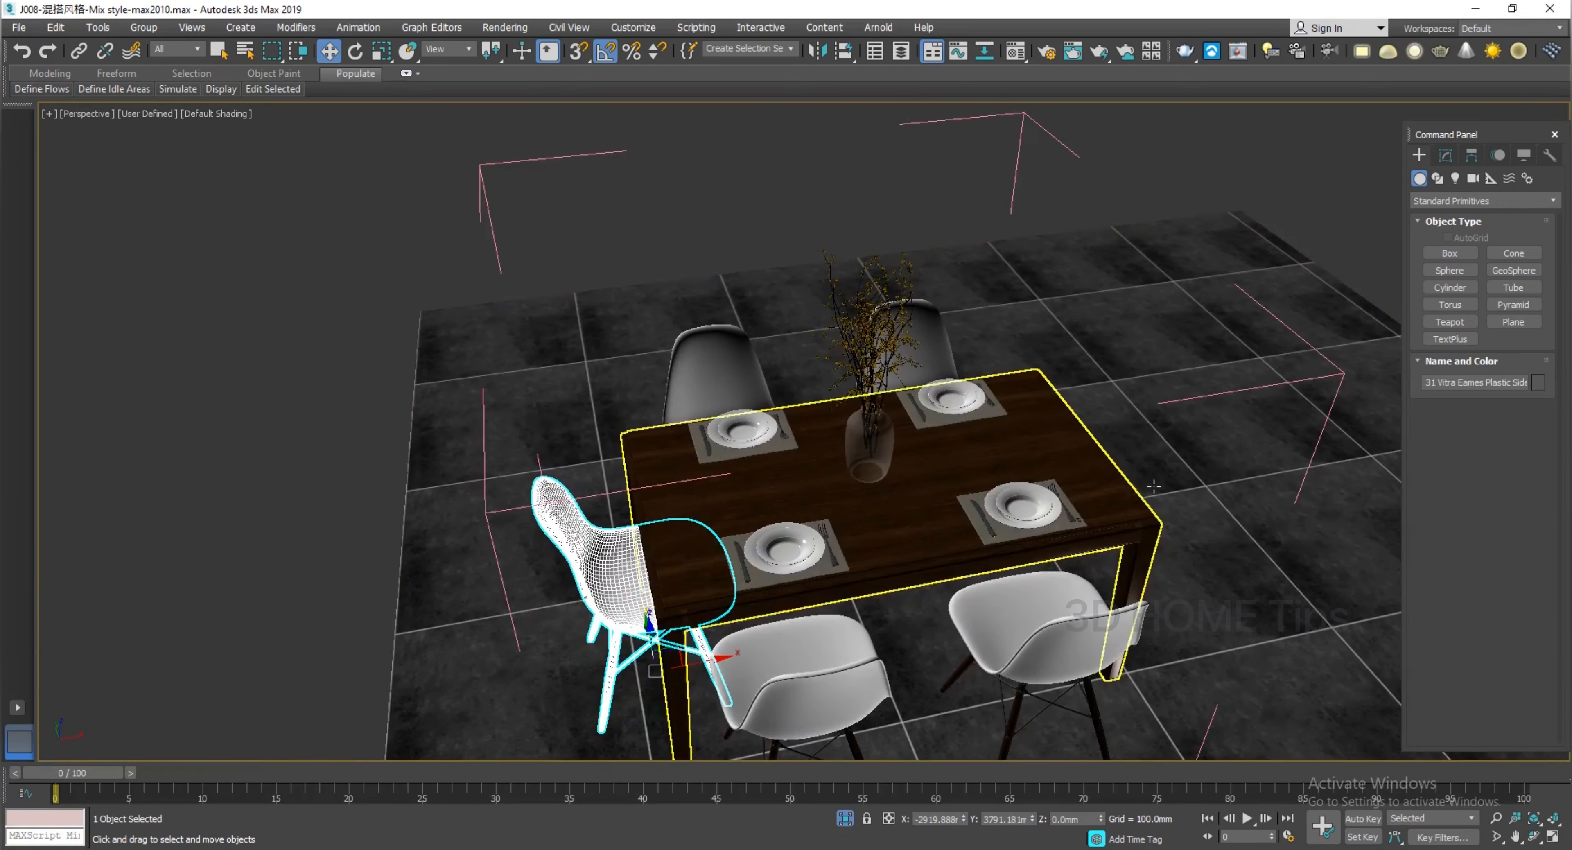
middle_click_drag(1099, 513, 975, 421, "alt")
middle_click_drag(934, 507, 854, 452)
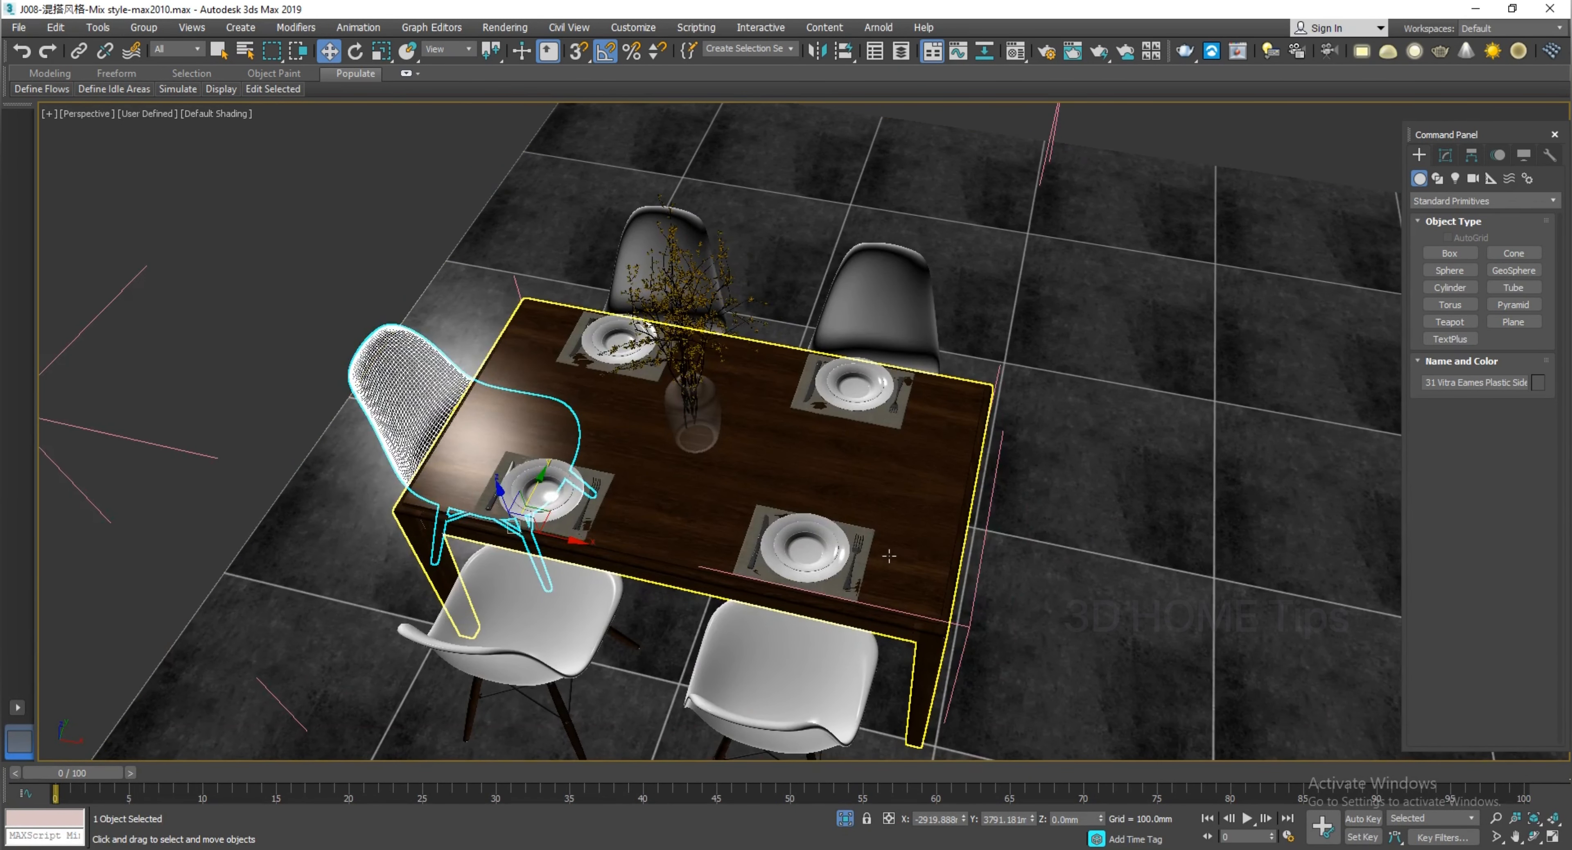
middle_click_drag(891, 552, 823, 511)
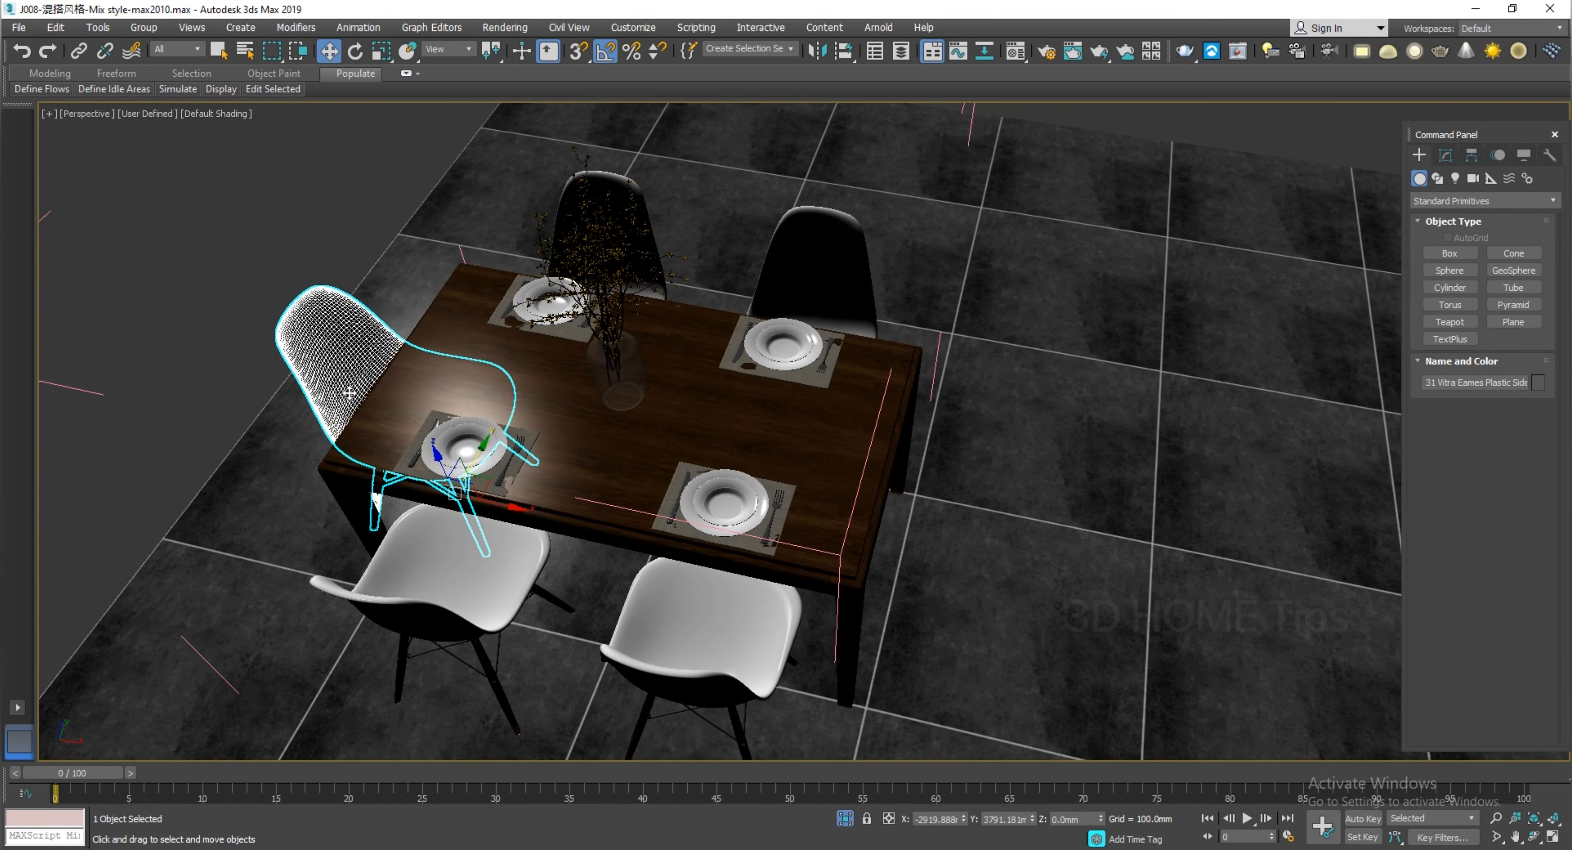
mouse_move(503, 502)
left_mouse_down("shift")
mouse_move(702, 529)
mouse_move(827, 577)
left_mouse_up("shift")
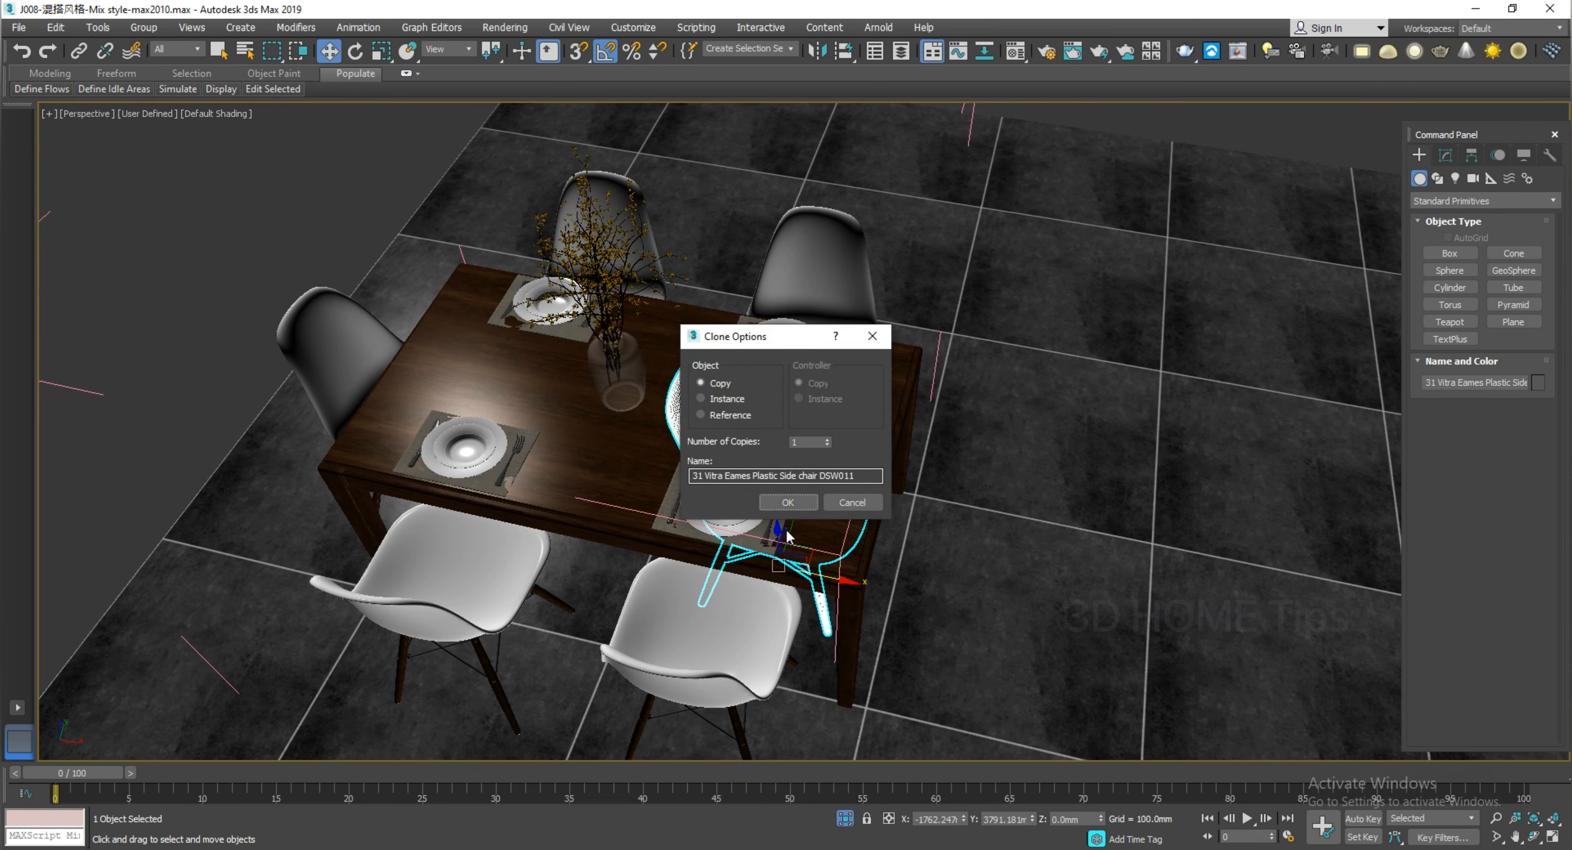
left_click(794, 502)
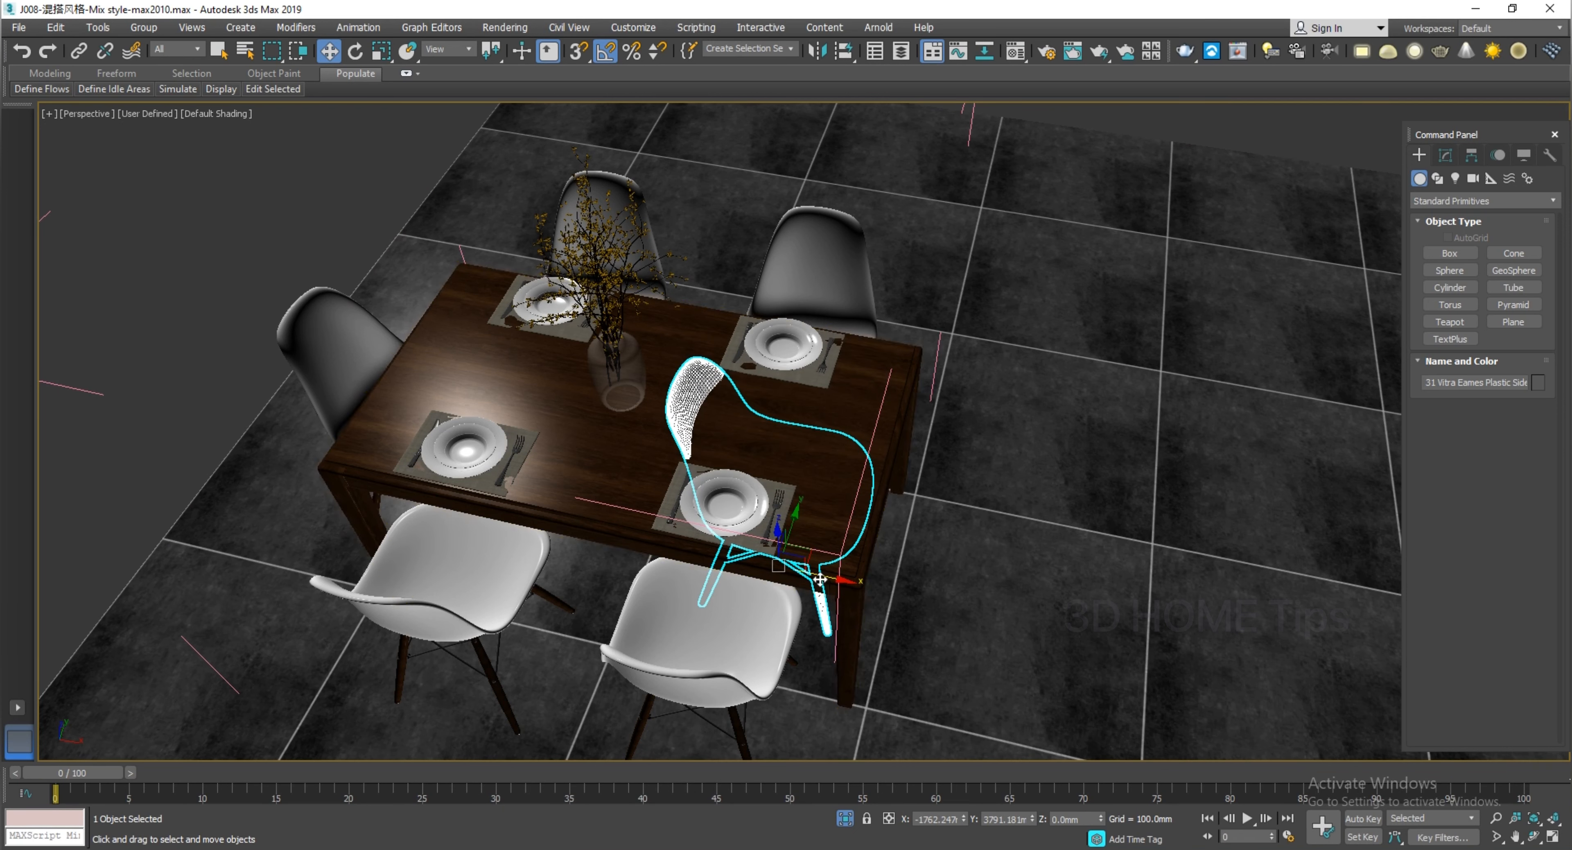
left_click_drag(821, 579, 956, 609)
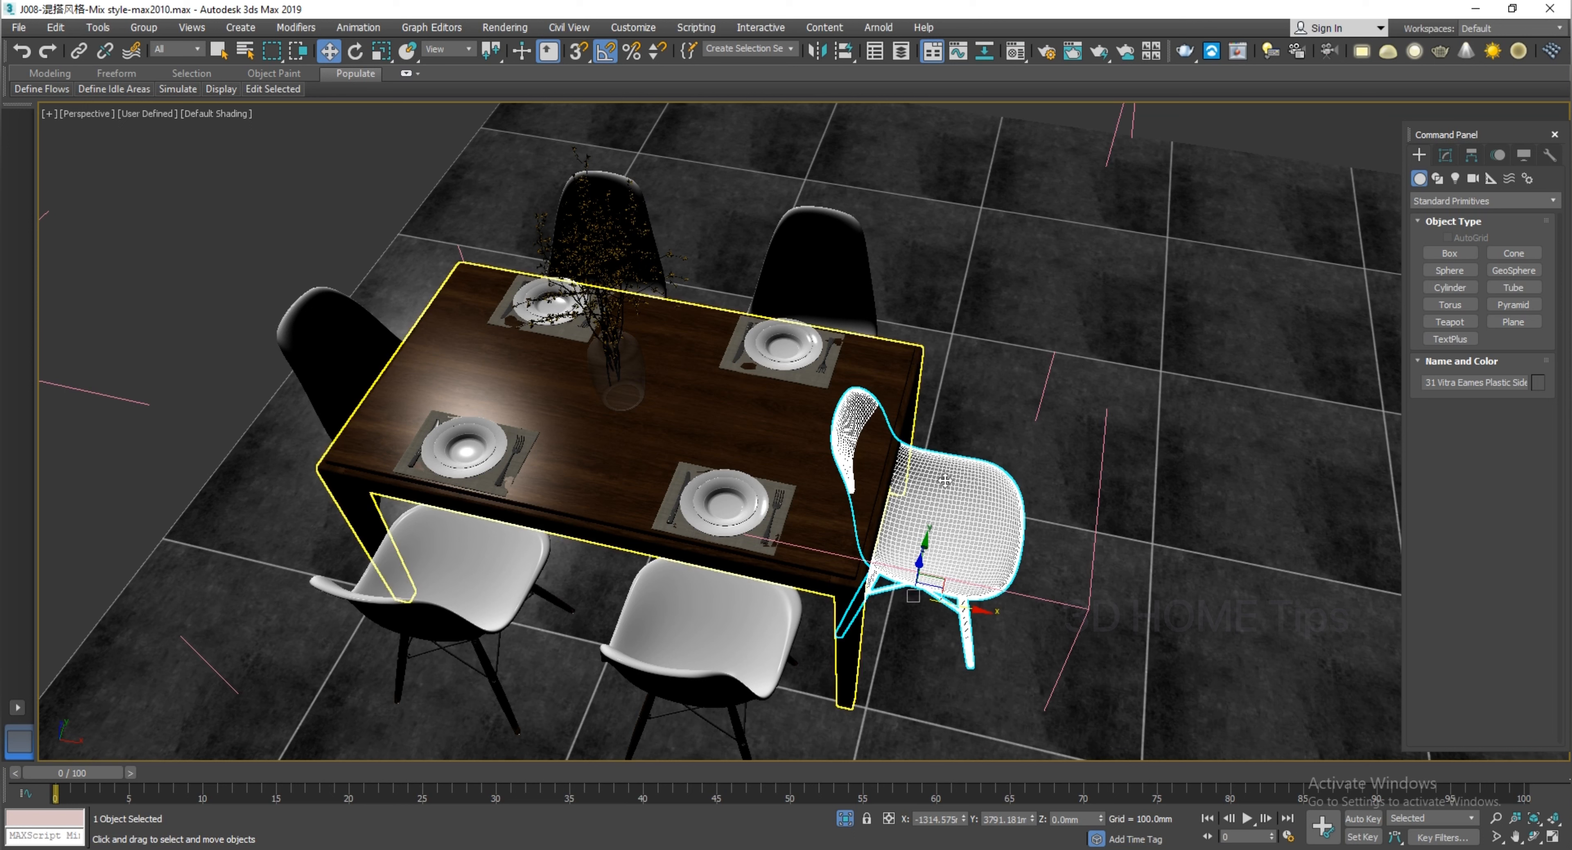
Mirror the new chair about the X axis with No Clone and adjust its position at the table's short end
left_click(817, 51)
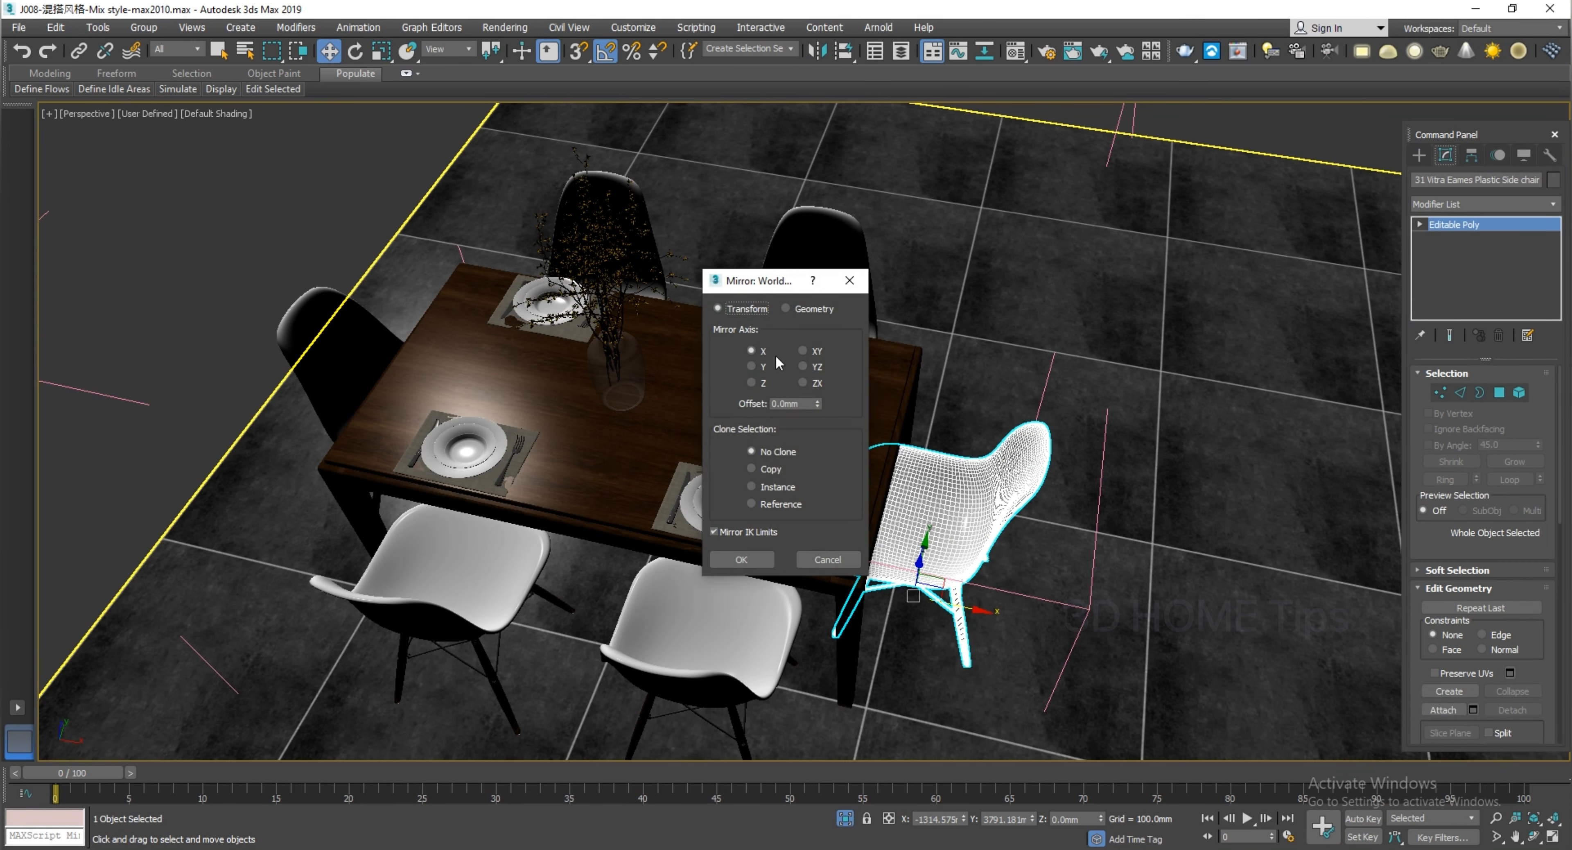
left_click(741, 560)
left_click_drag(959, 610, 914, 608)
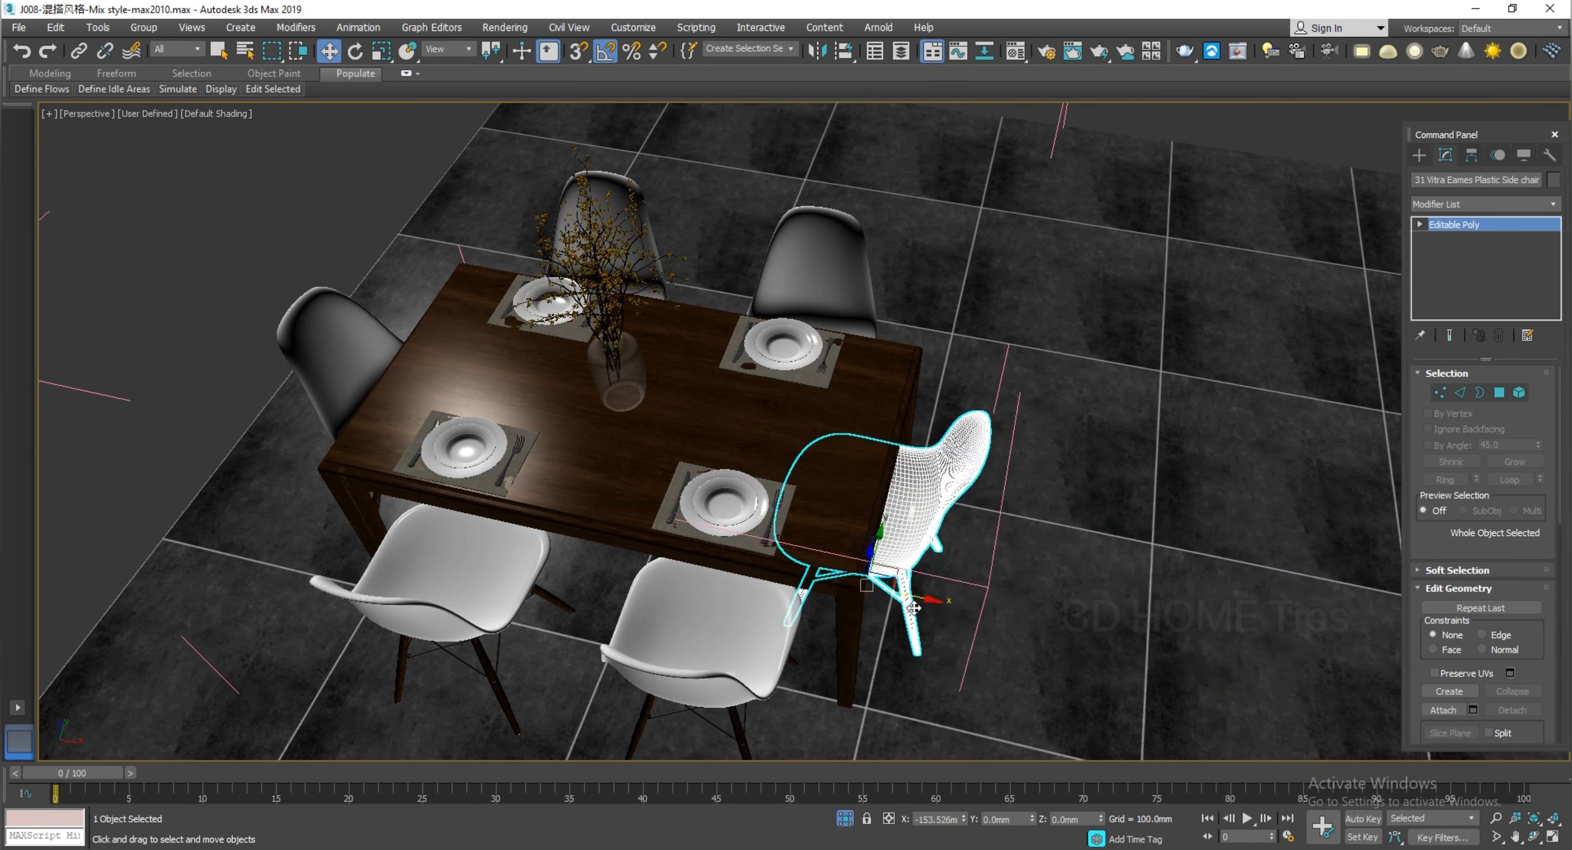
middle_click_drag(916, 604, 971, 580, "alt")
left_click_drag(965, 581, 1001, 581)
Close the DINING TABLE group with the two new end chairs inside it
middle_click_drag(696, 556, 768, 384, "alt")
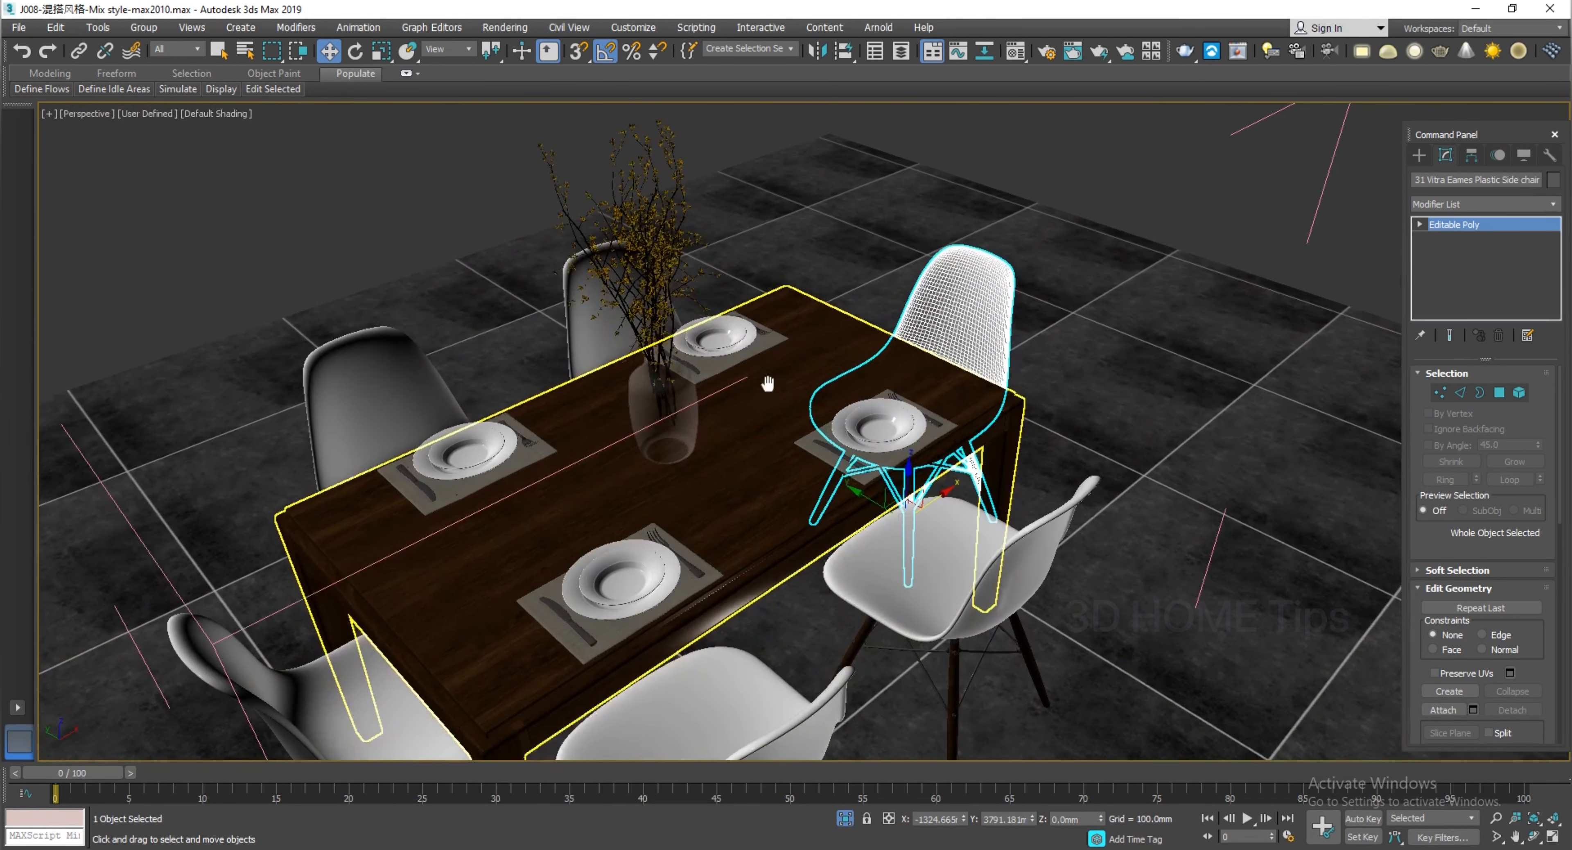
middle_click_drag(530, 503, 547, 441)
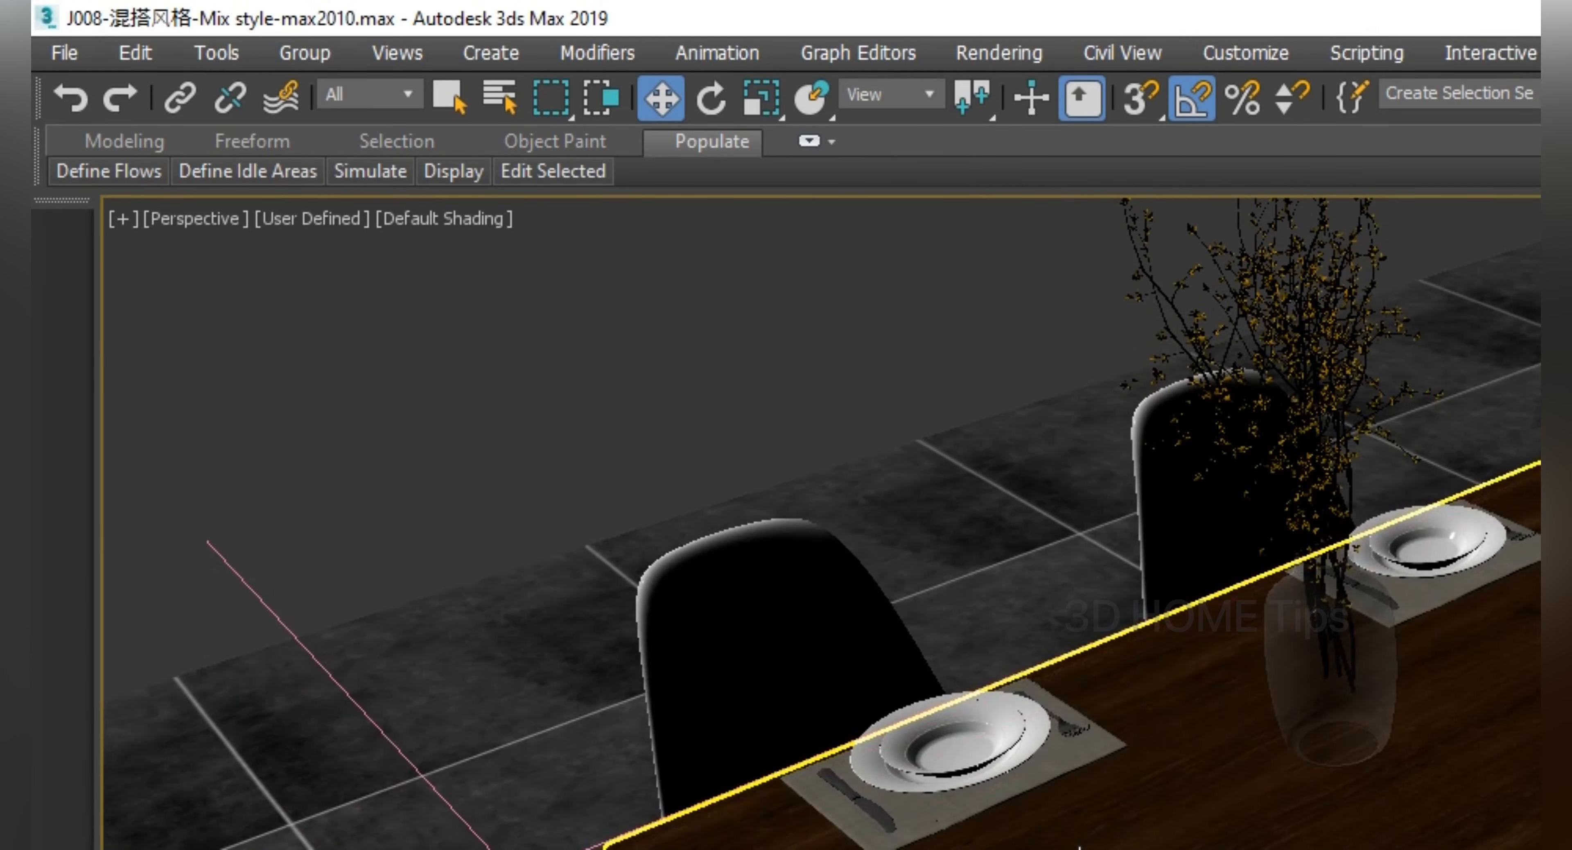
left_click(305, 54)
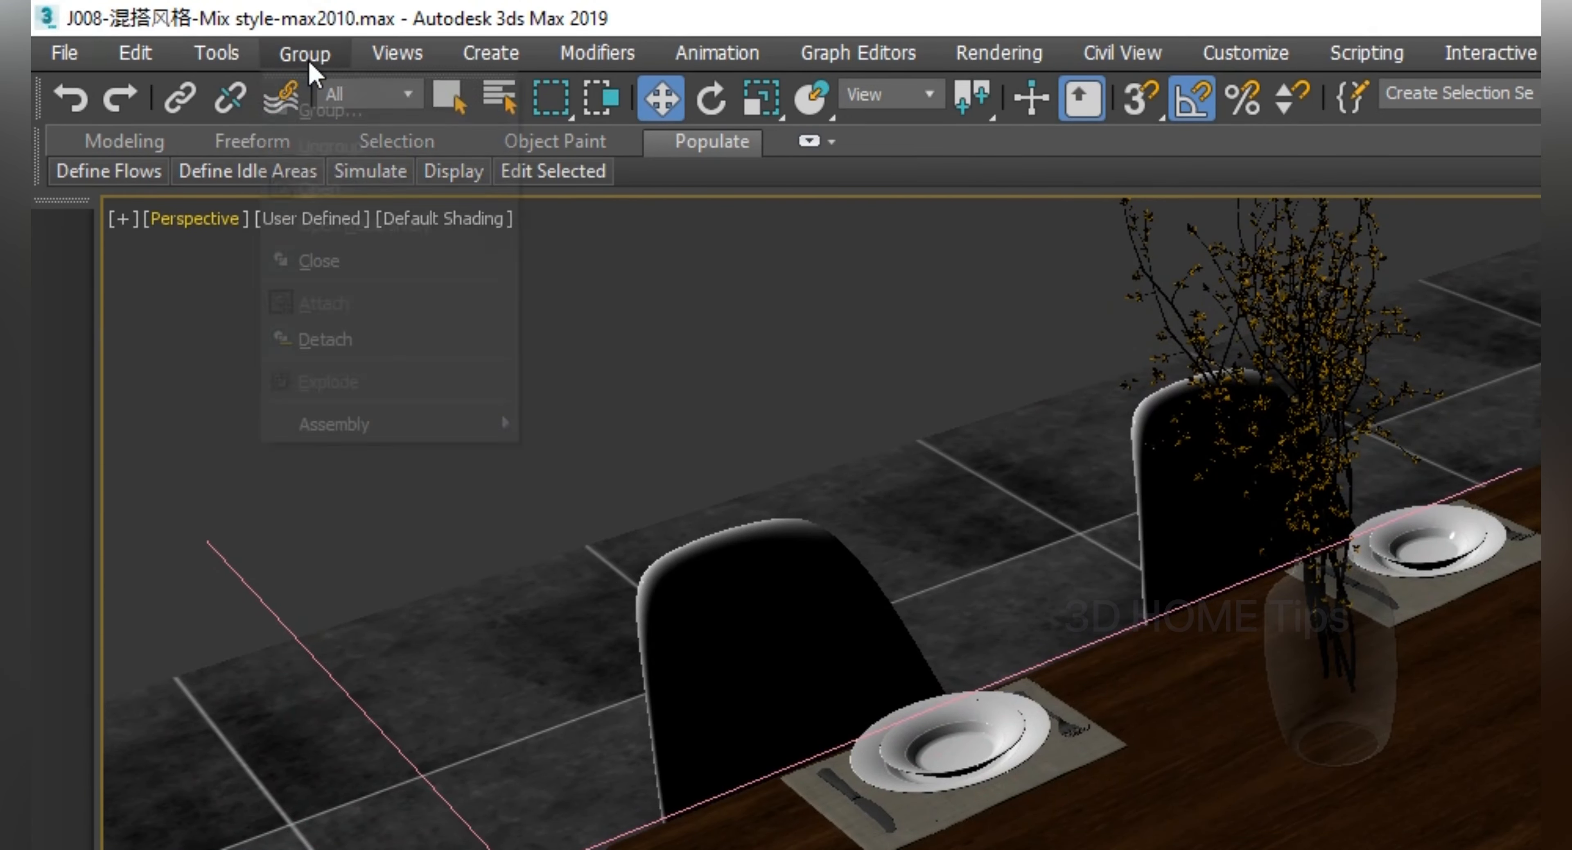
left_click(322, 263)
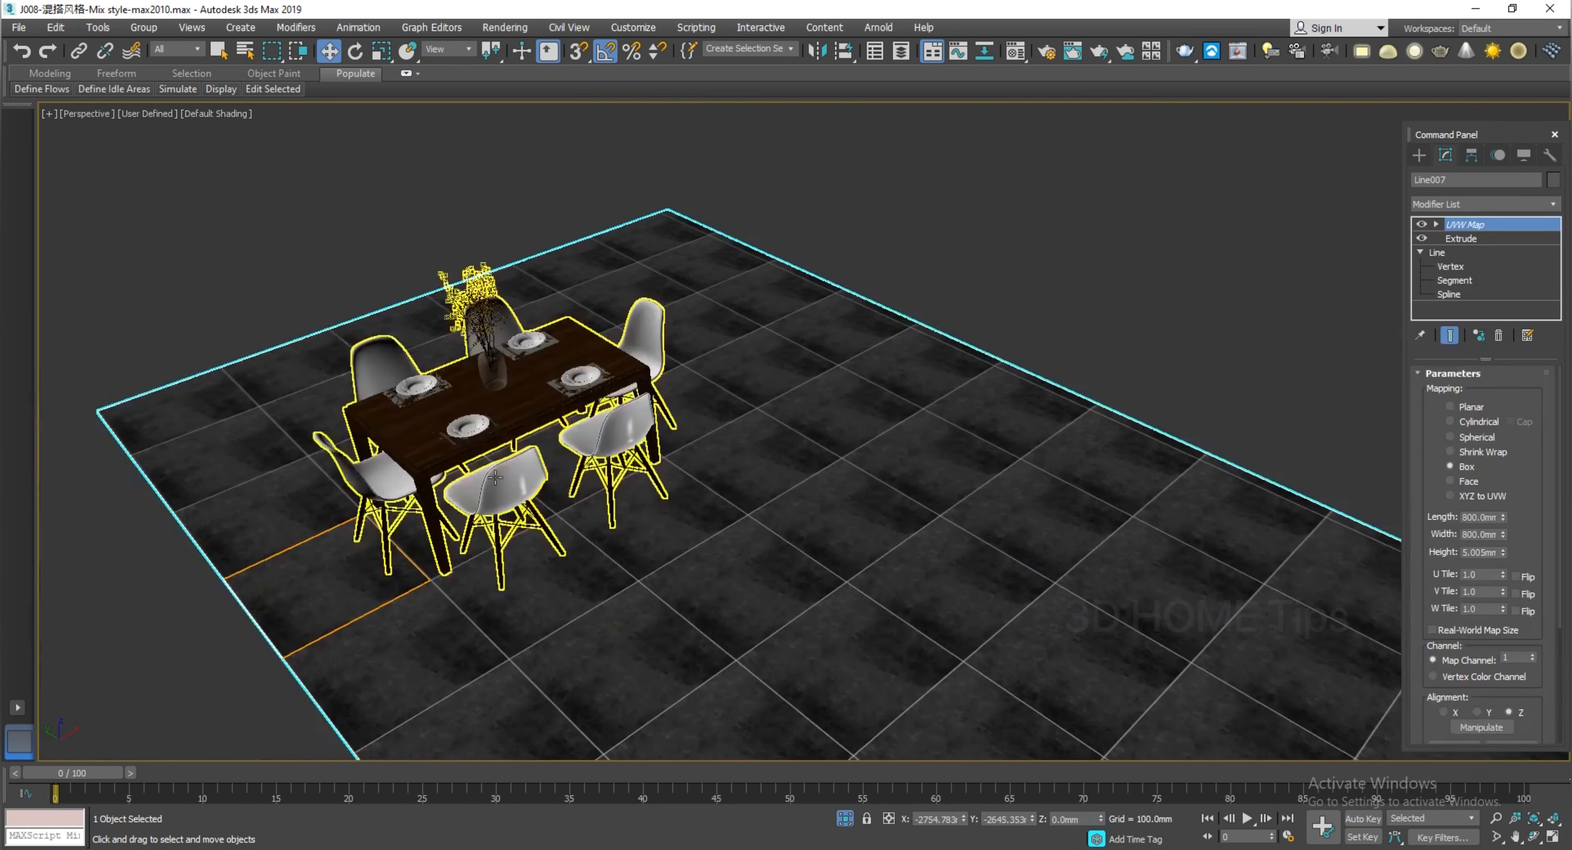
Select the closed DINING TABLE group and move it about 250 mm along the Y axis with all its chairs
left_click(495, 477)
middle_click_drag(495, 477, 529, 464, "alt")
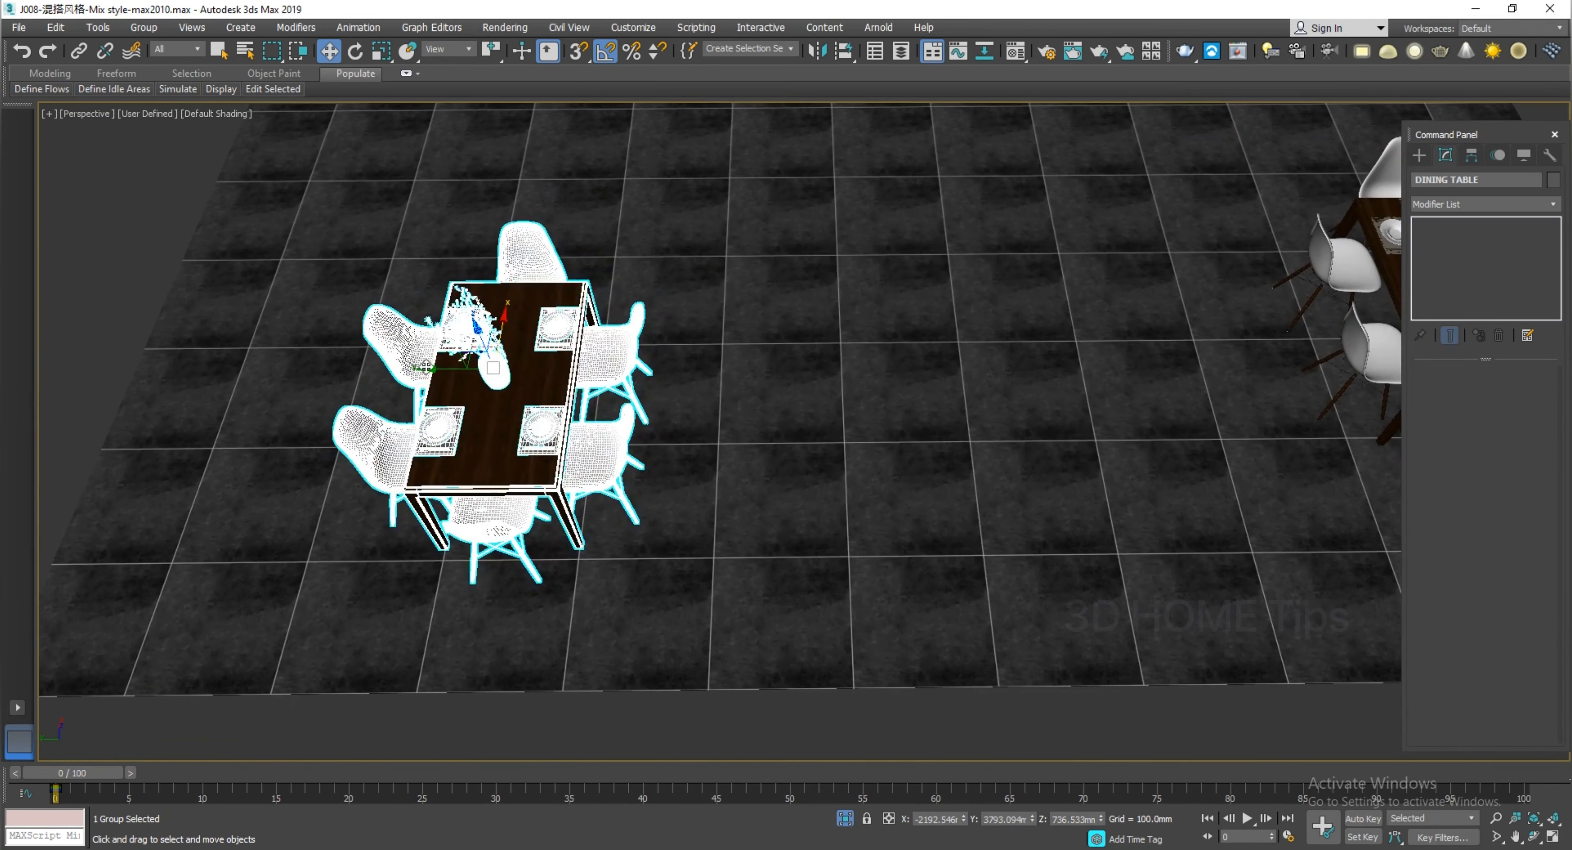
left_click_drag(437, 369, 477, 381)
scroll(498, 382, "up", 3)
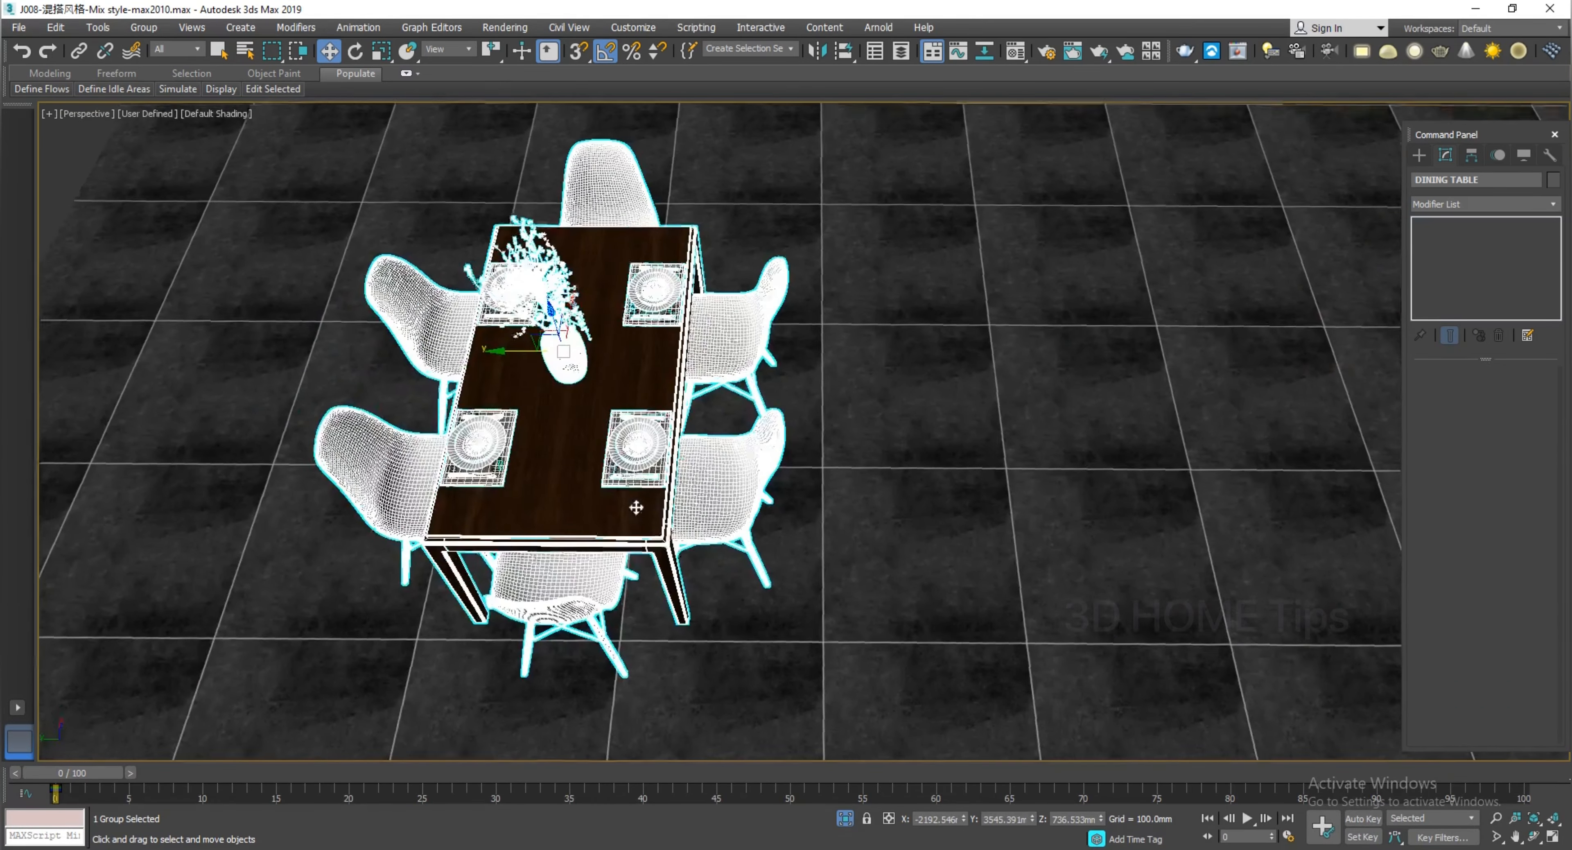
middle_click_drag(635, 509, 763, 519, "alt")
scroll(541, 455, "up", 2)
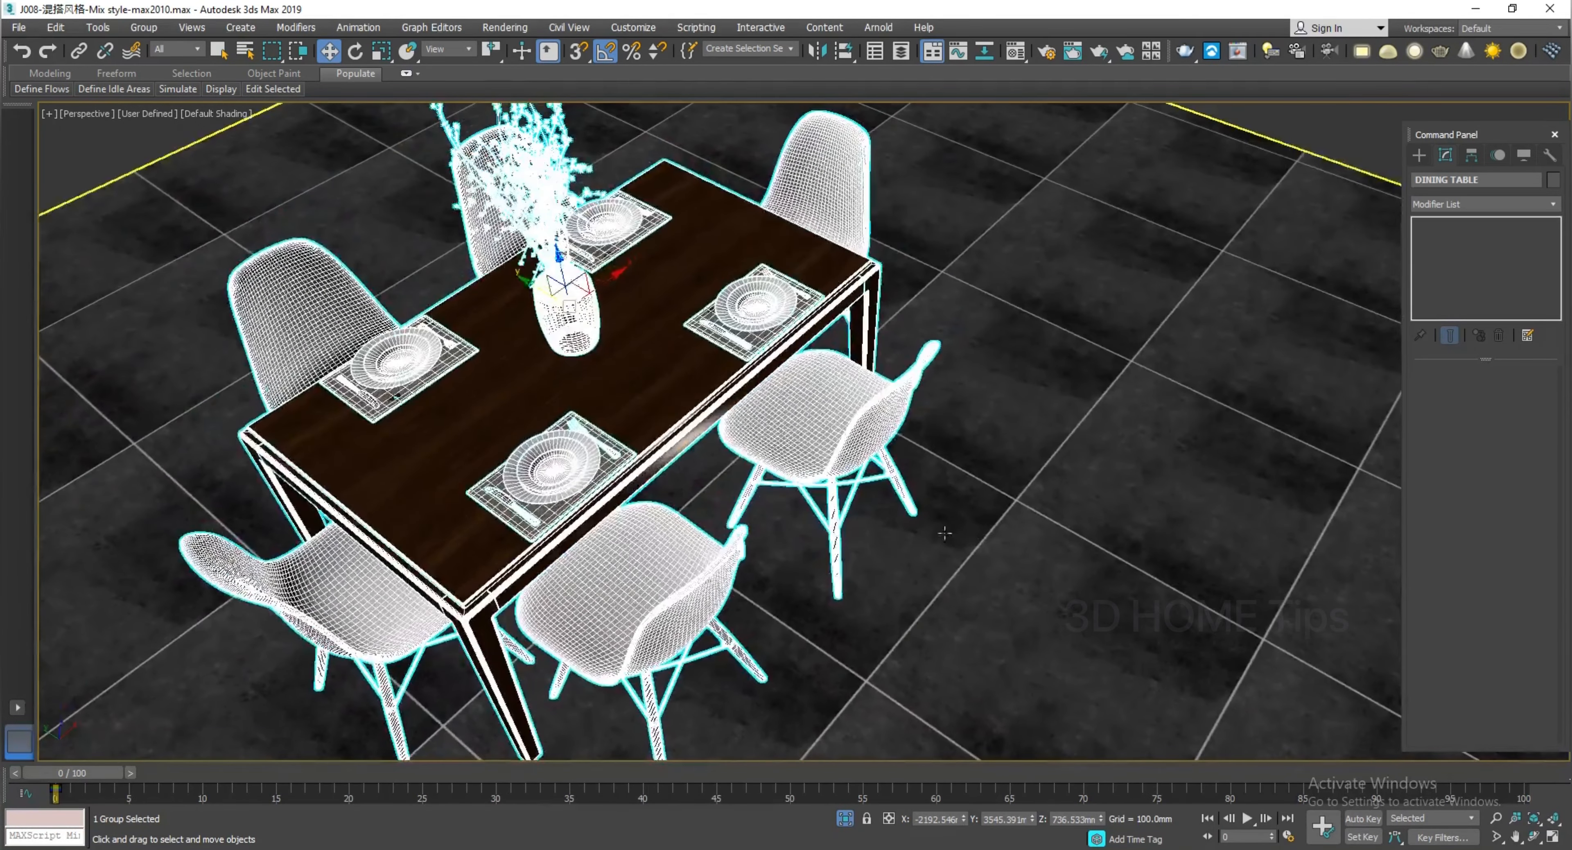
Select the closed DINING TABLE group and move it across the floor to about X -1612 mm, Y 2660 mm
left_click(939, 531)
left_click(576, 416)
middle_click_drag(576, 437, 652, 404, "alt")
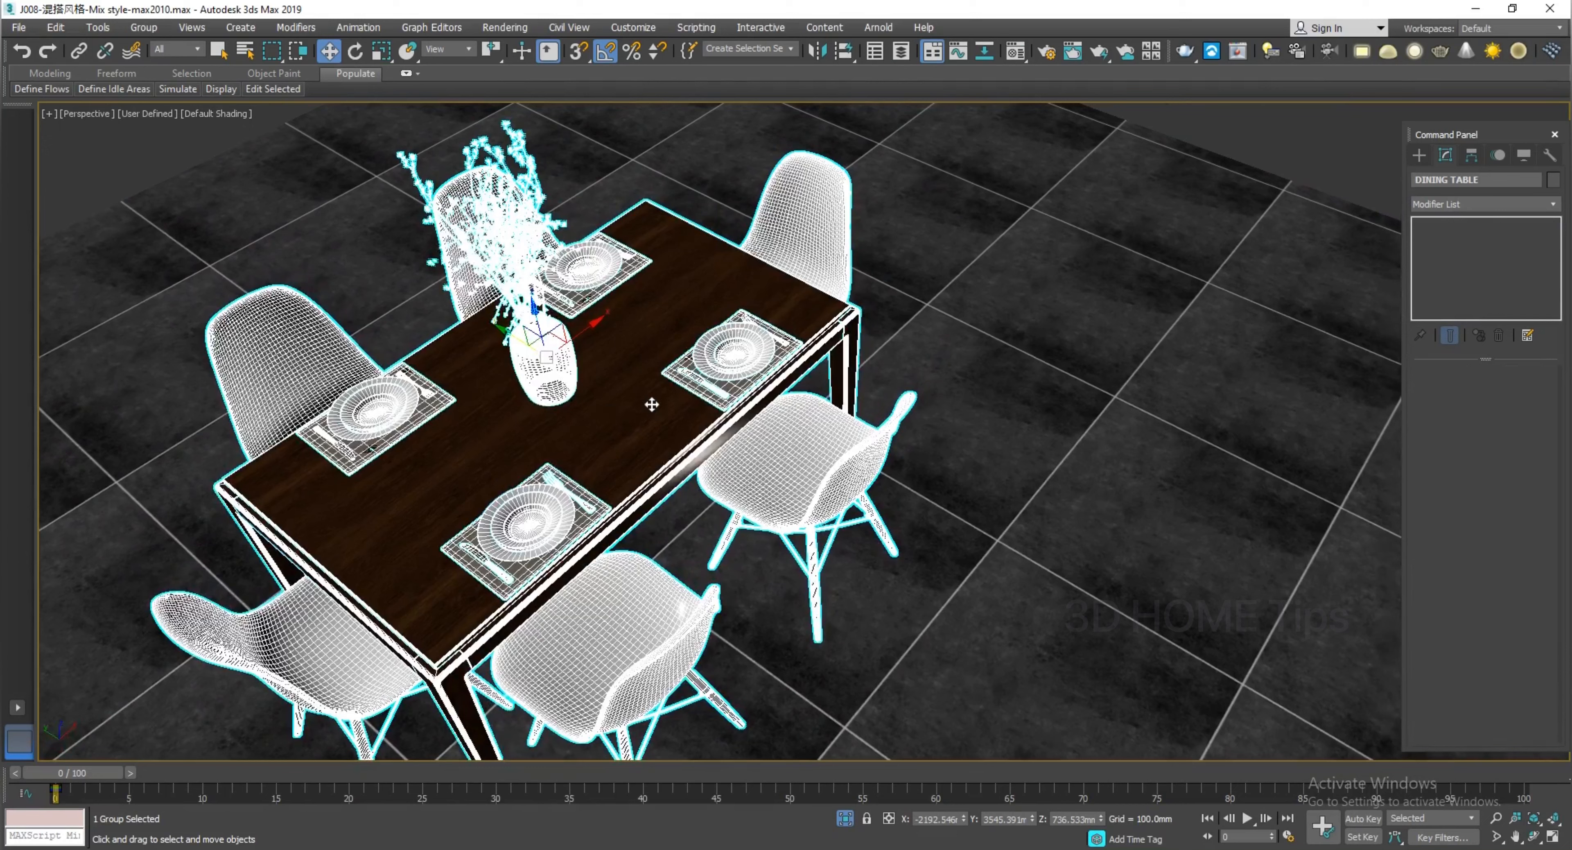
left_click(945, 429)
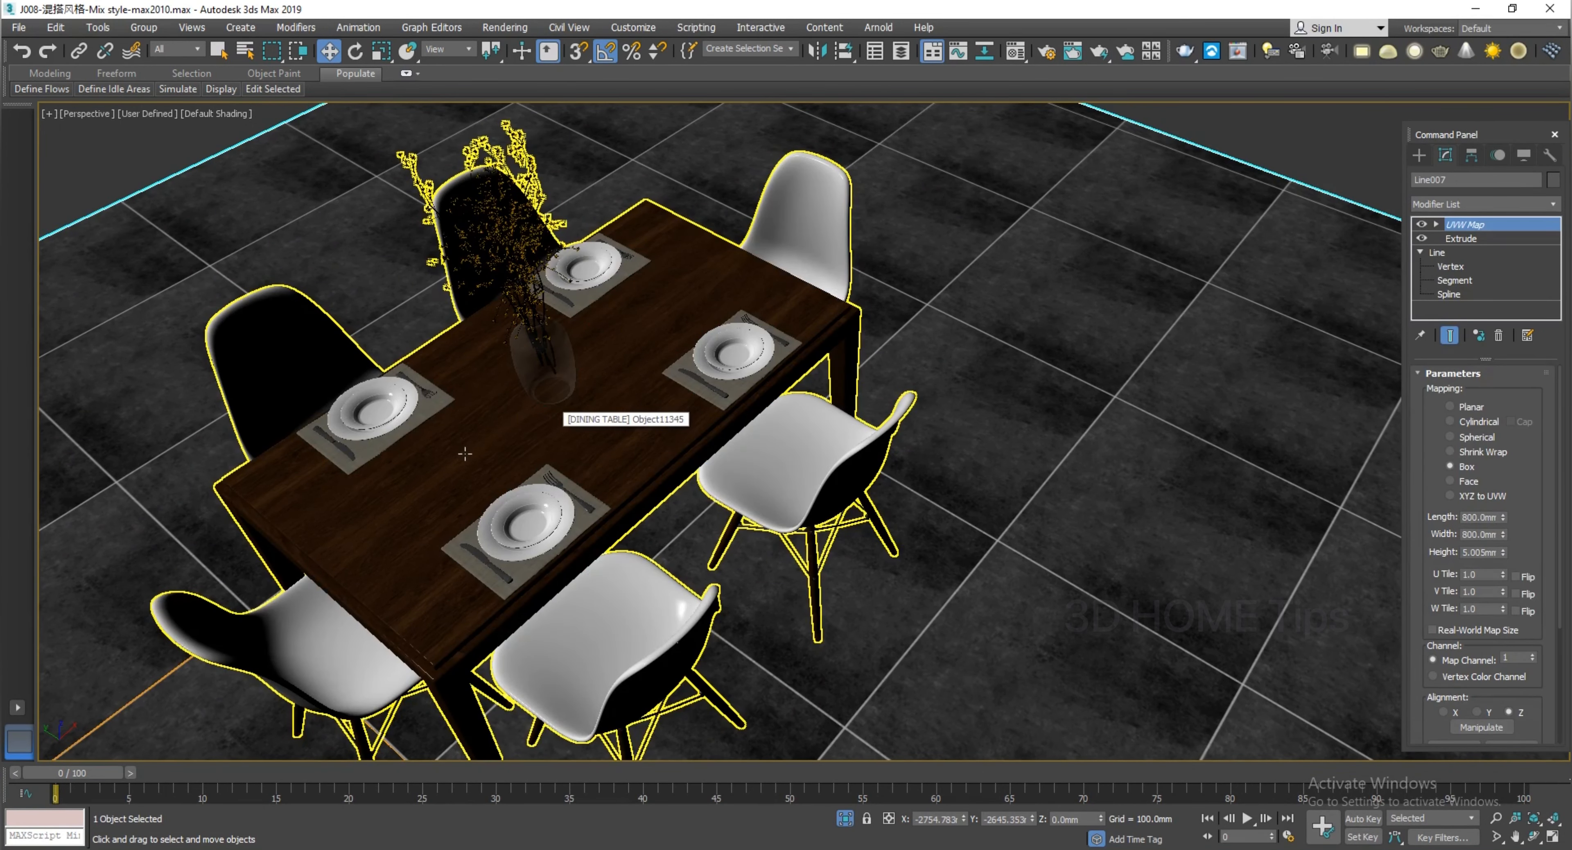
left_click(455, 461)
left_click_drag(496, 340, 592, 391)
middle_click_drag(684, 533, 611, 475)
scroll(612, 475, "down", 3)
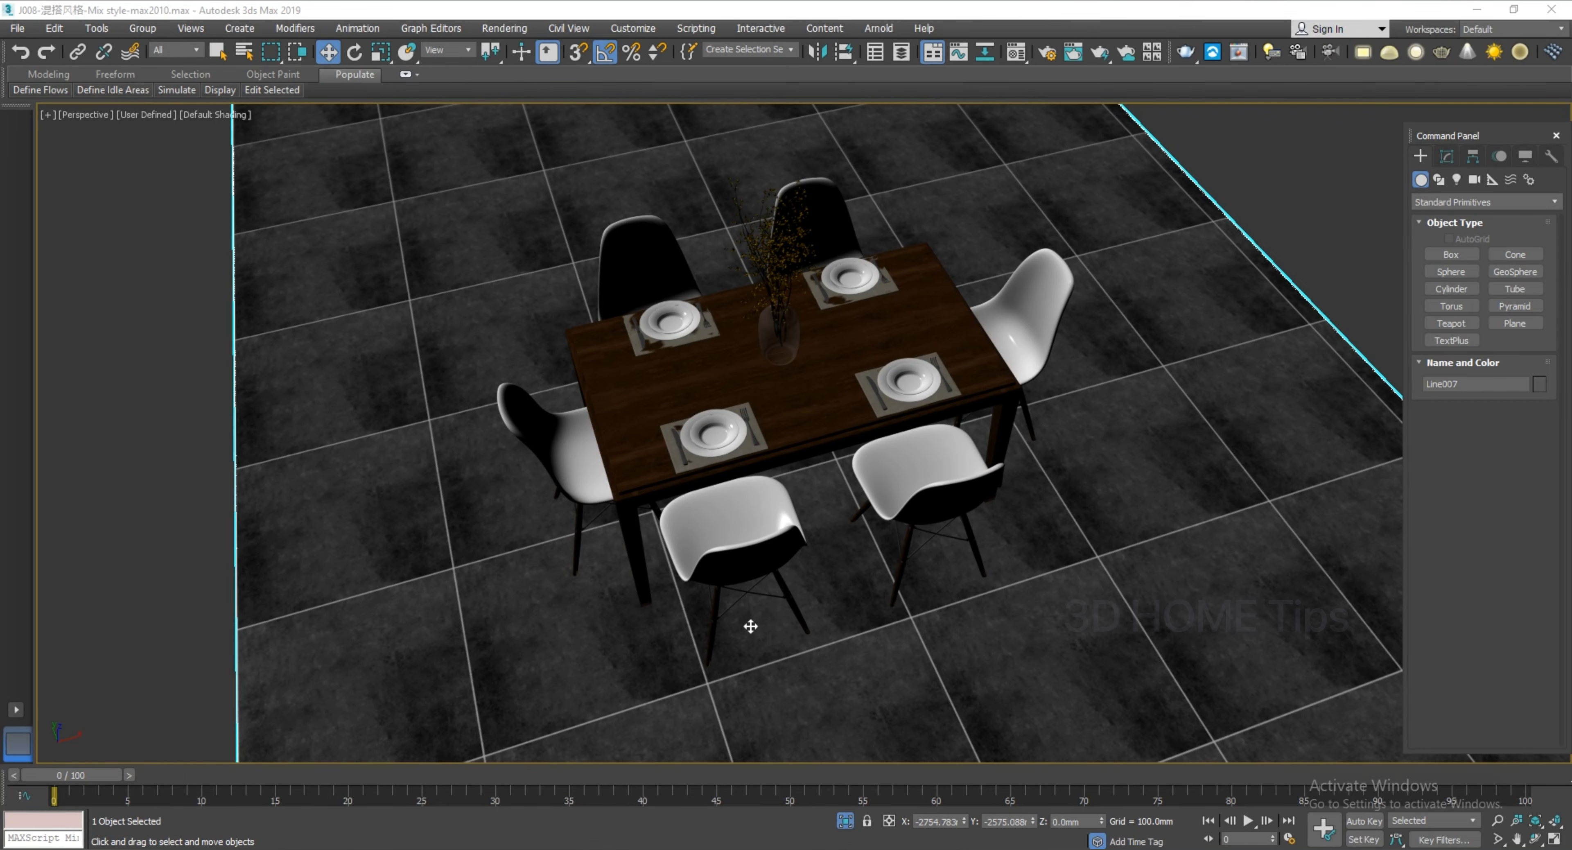
Inspect the DINING TABLE group with all its chairs and place settings from several angles
middle_click_drag(815, 585, 737, 602)
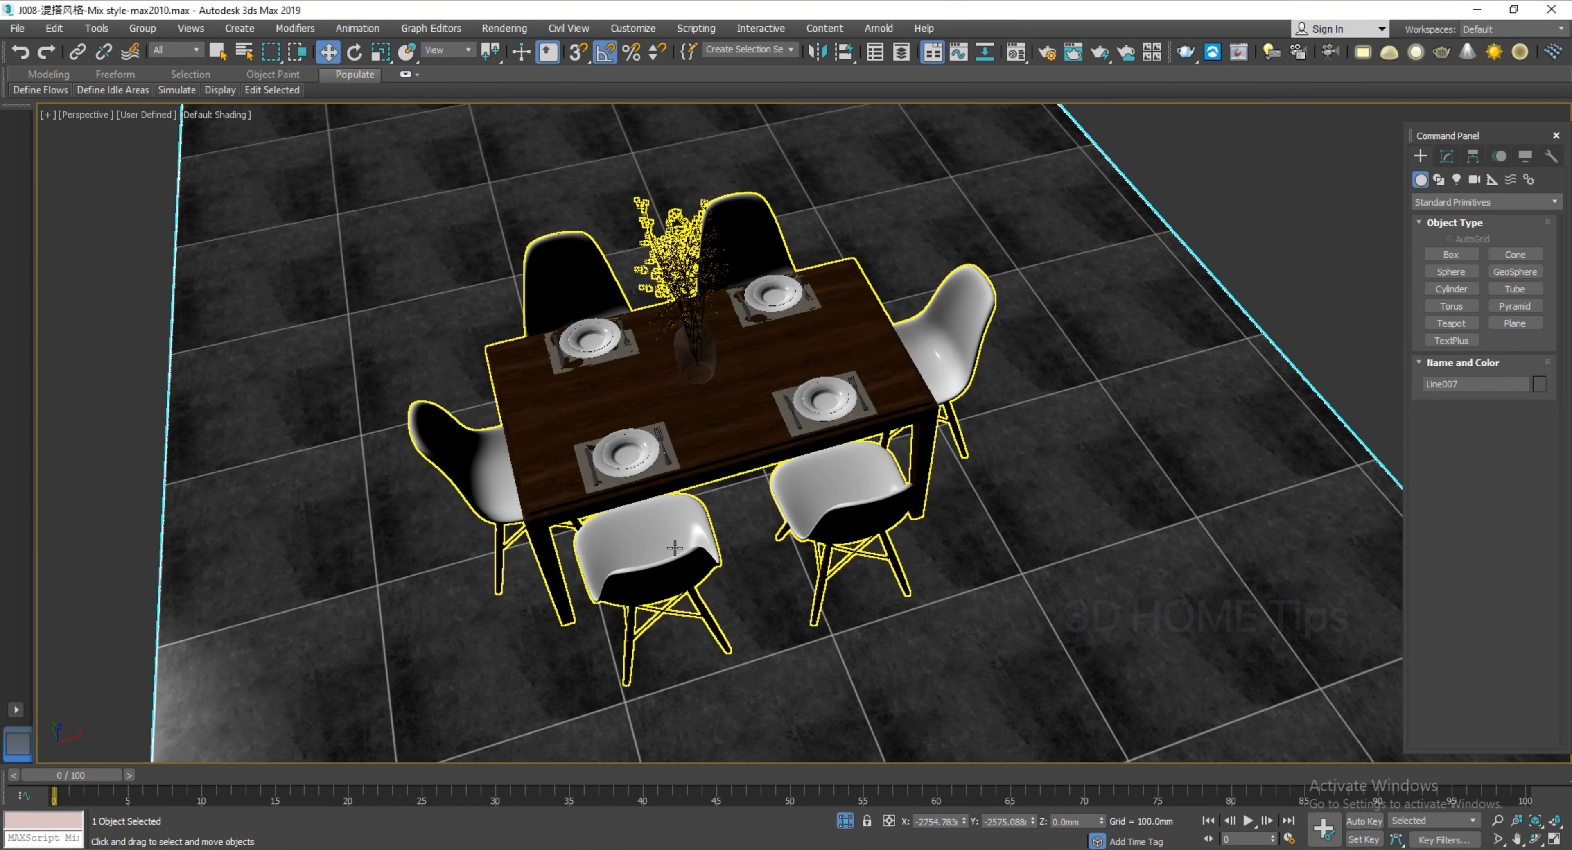
middle_click_drag(666, 528, 658, 532)
scroll(657, 531, "up", 4)
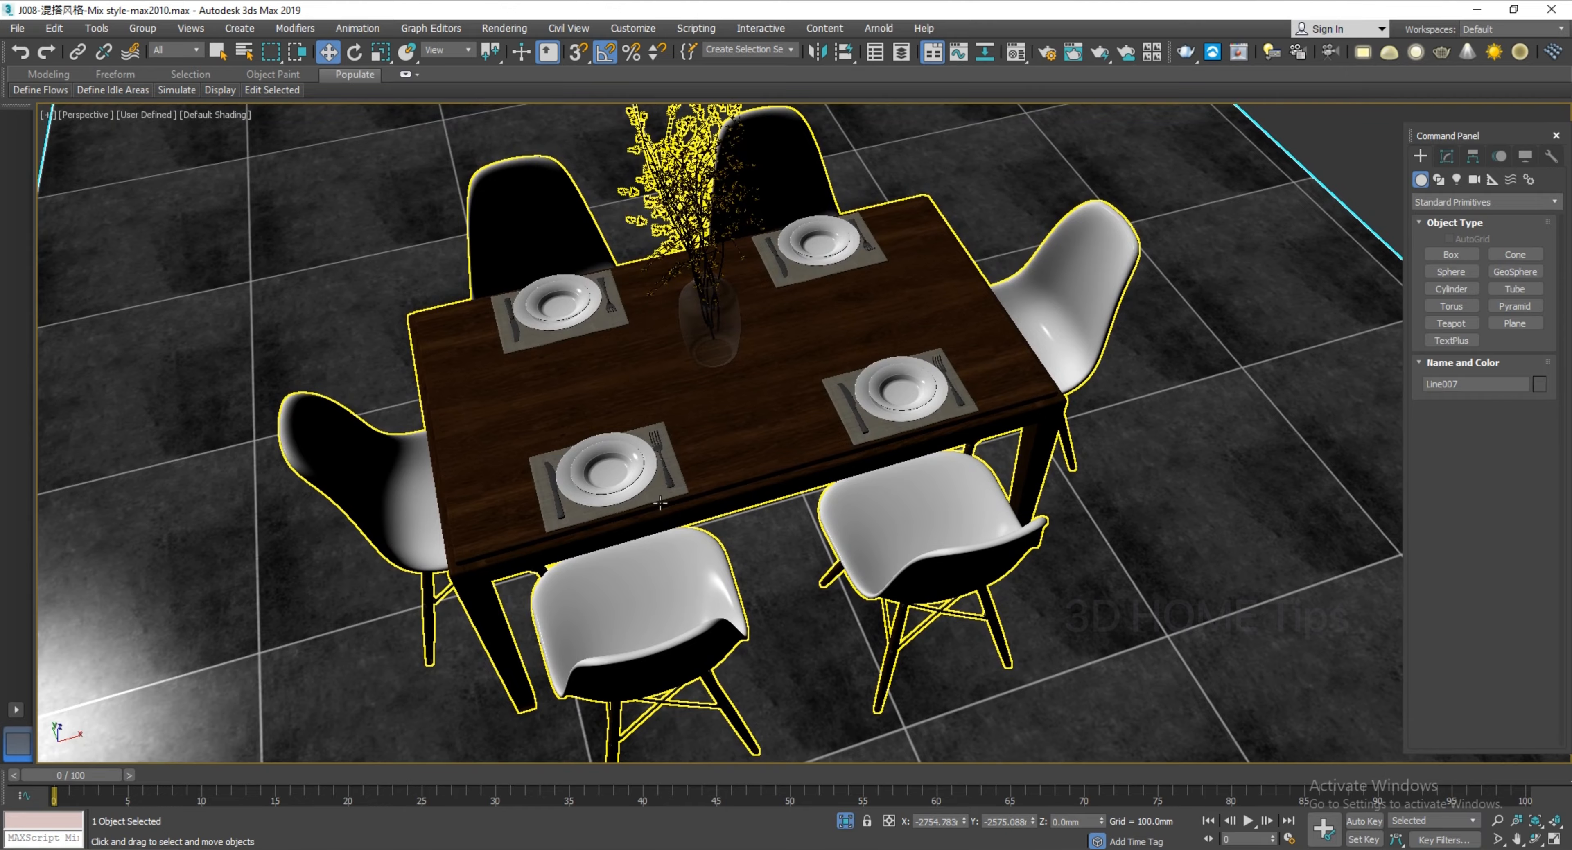
left_click(669, 413)
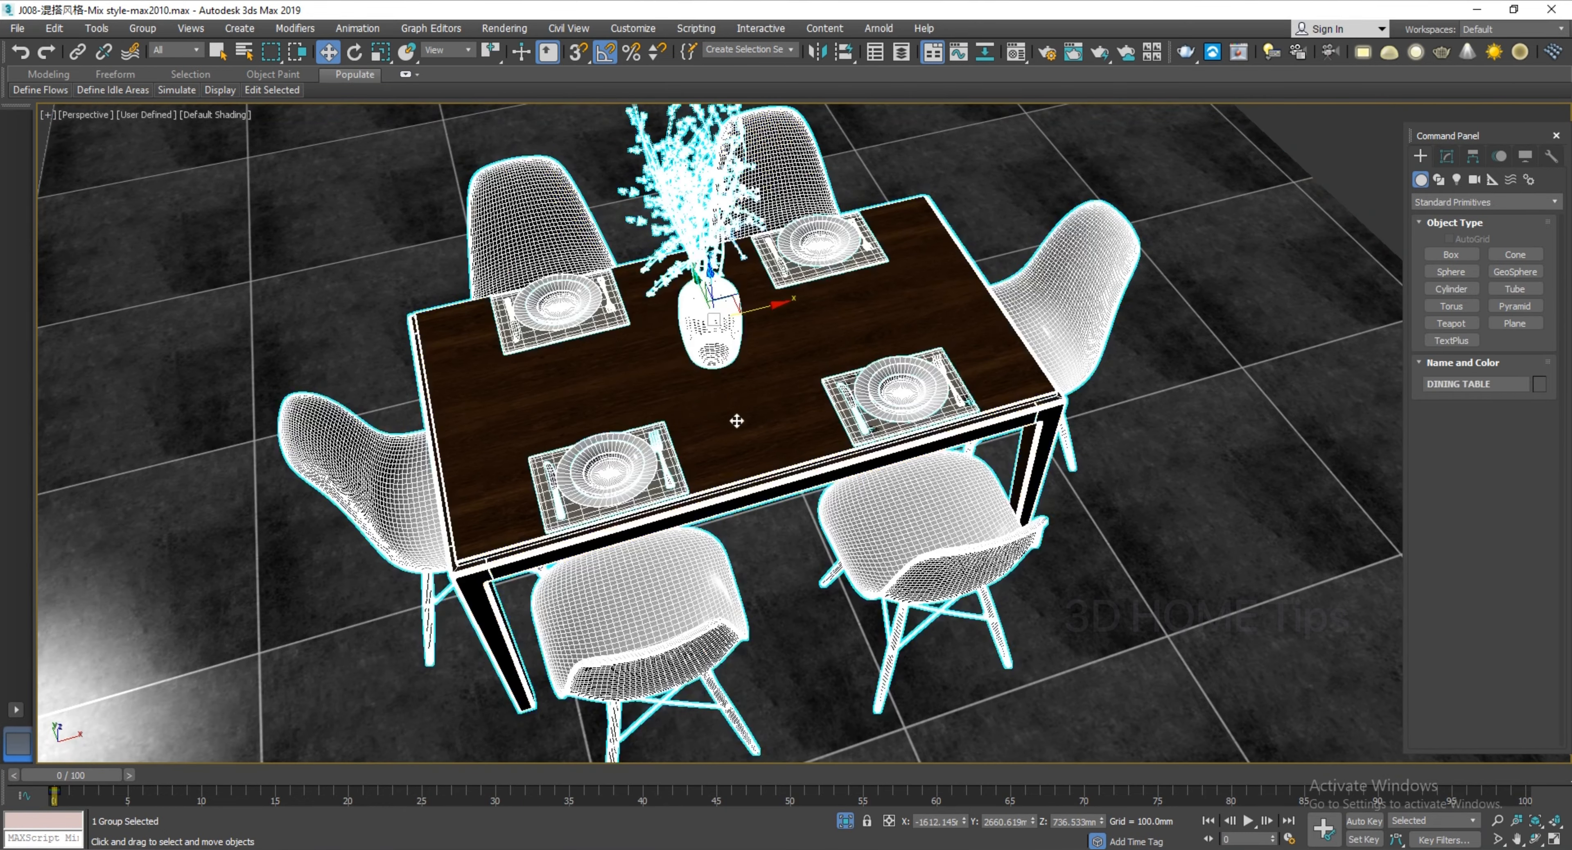
middle_click_drag(670, 413, 839, 404, "alt")
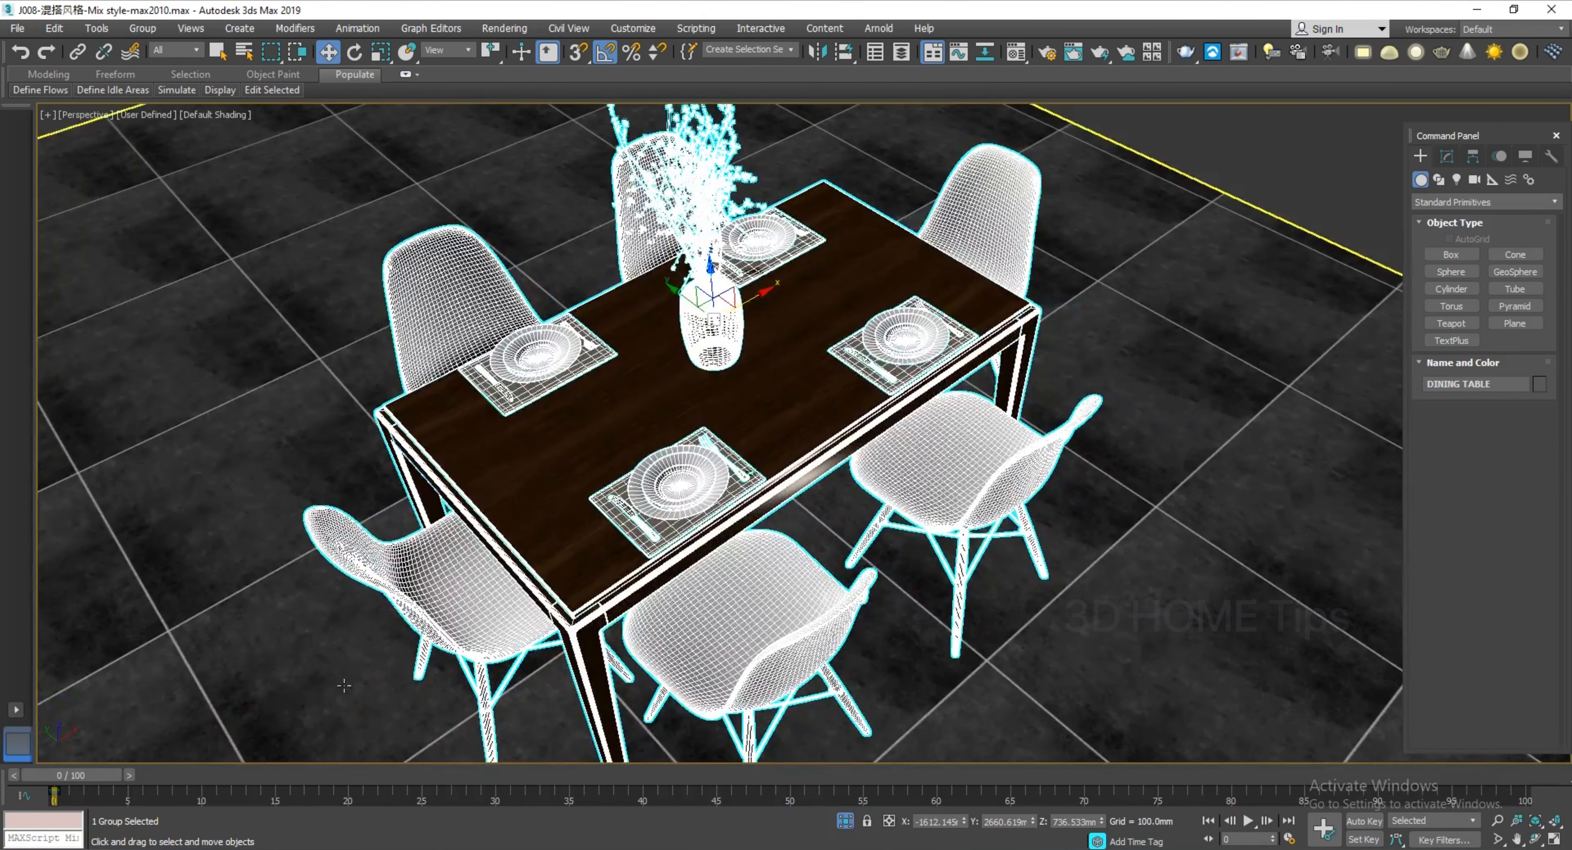
middle_click_drag(509, 600, 504, 560)
scroll(509, 564, "down", 3)
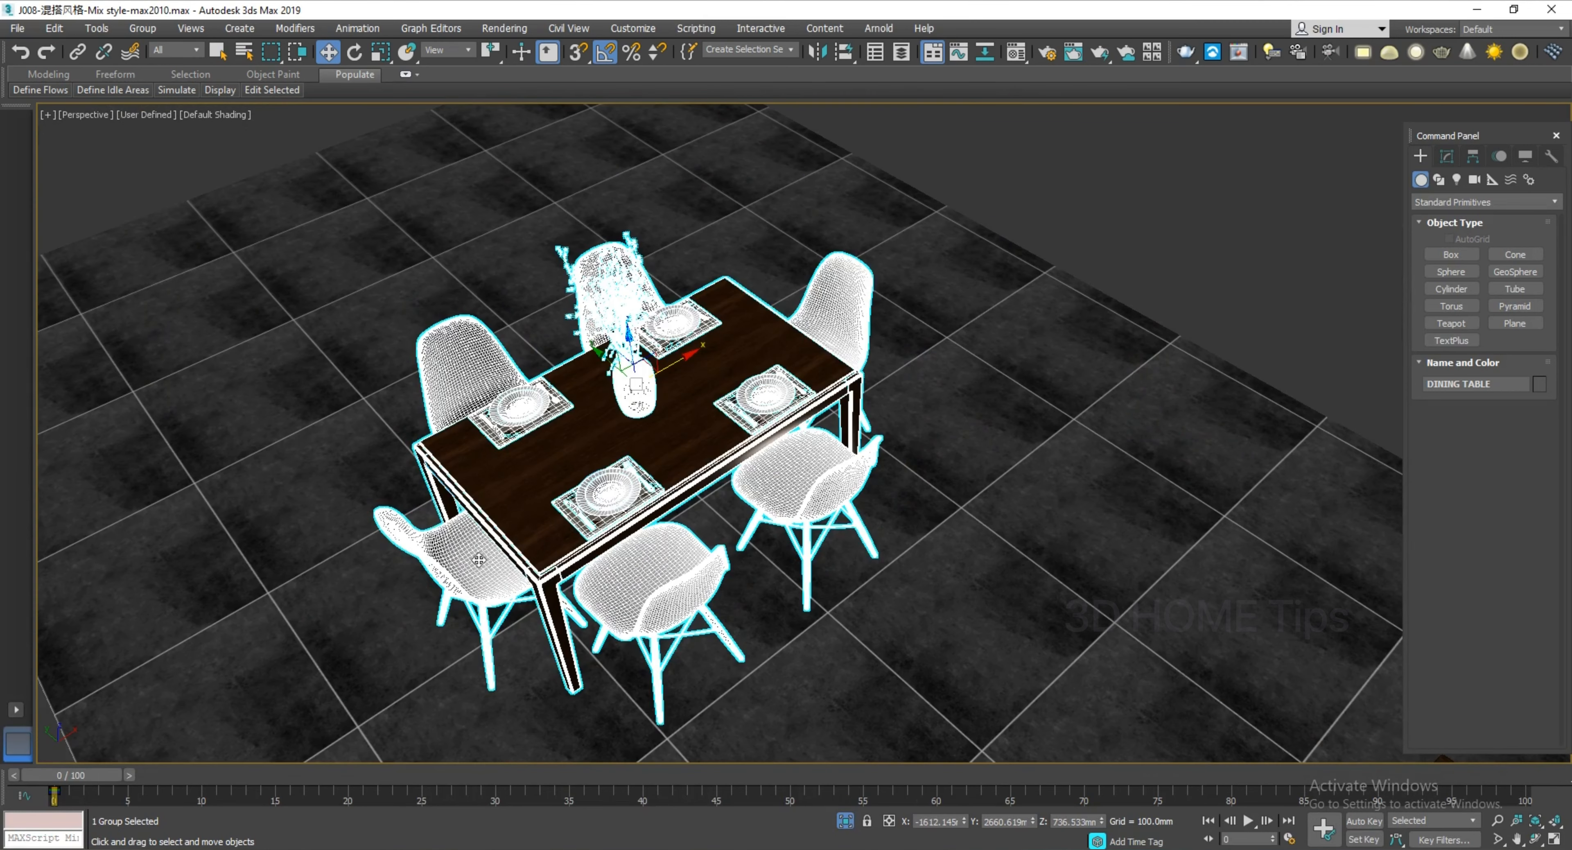
scroll(805, 311, "up", 5)
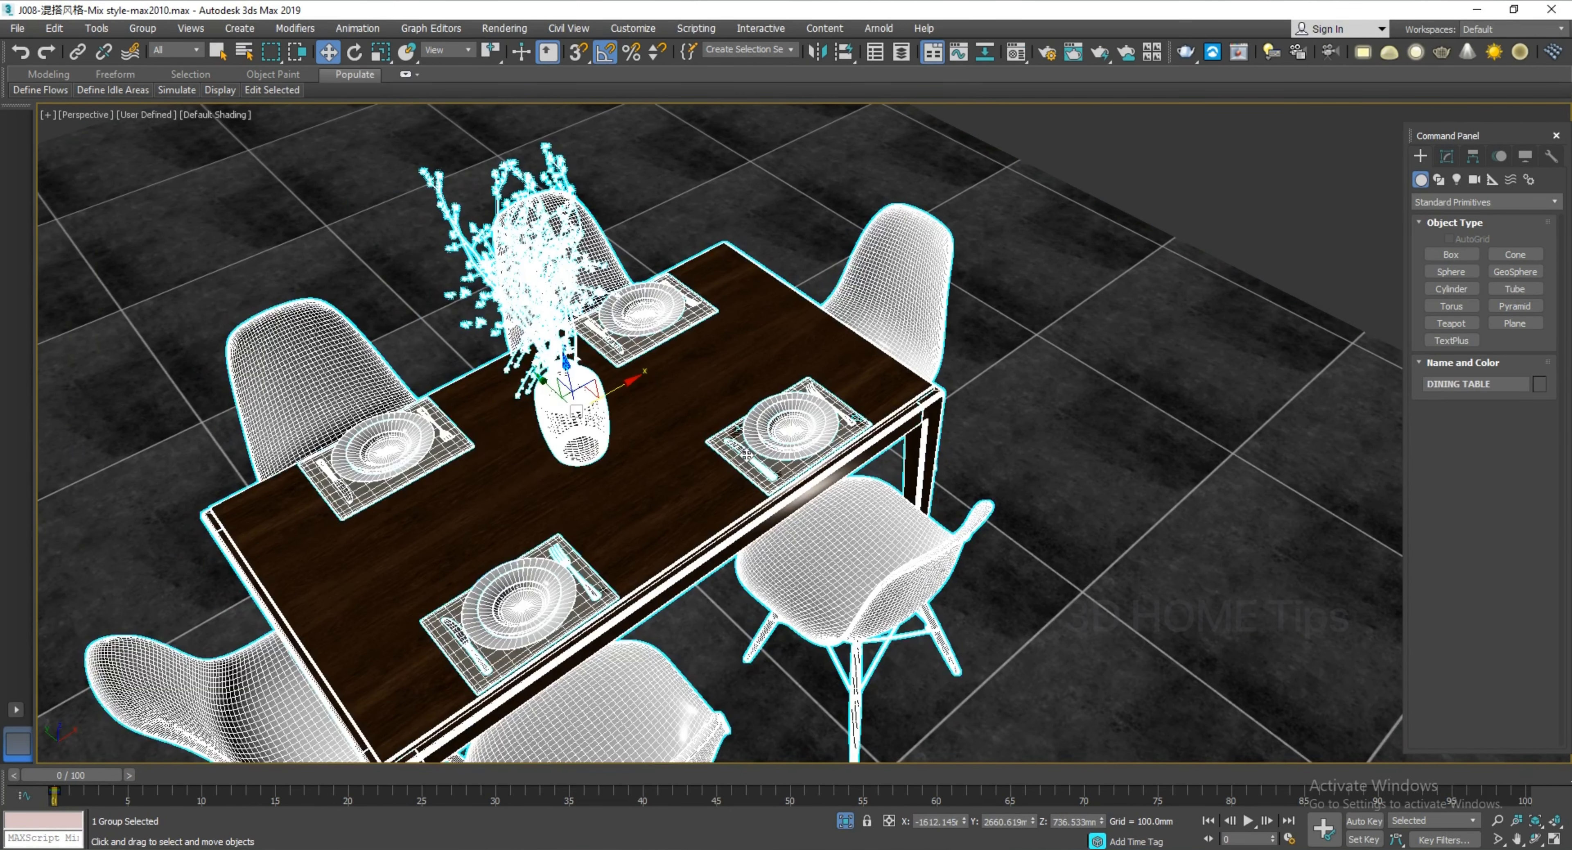
middle_click_drag(564, 507, 632, 497, "alt")
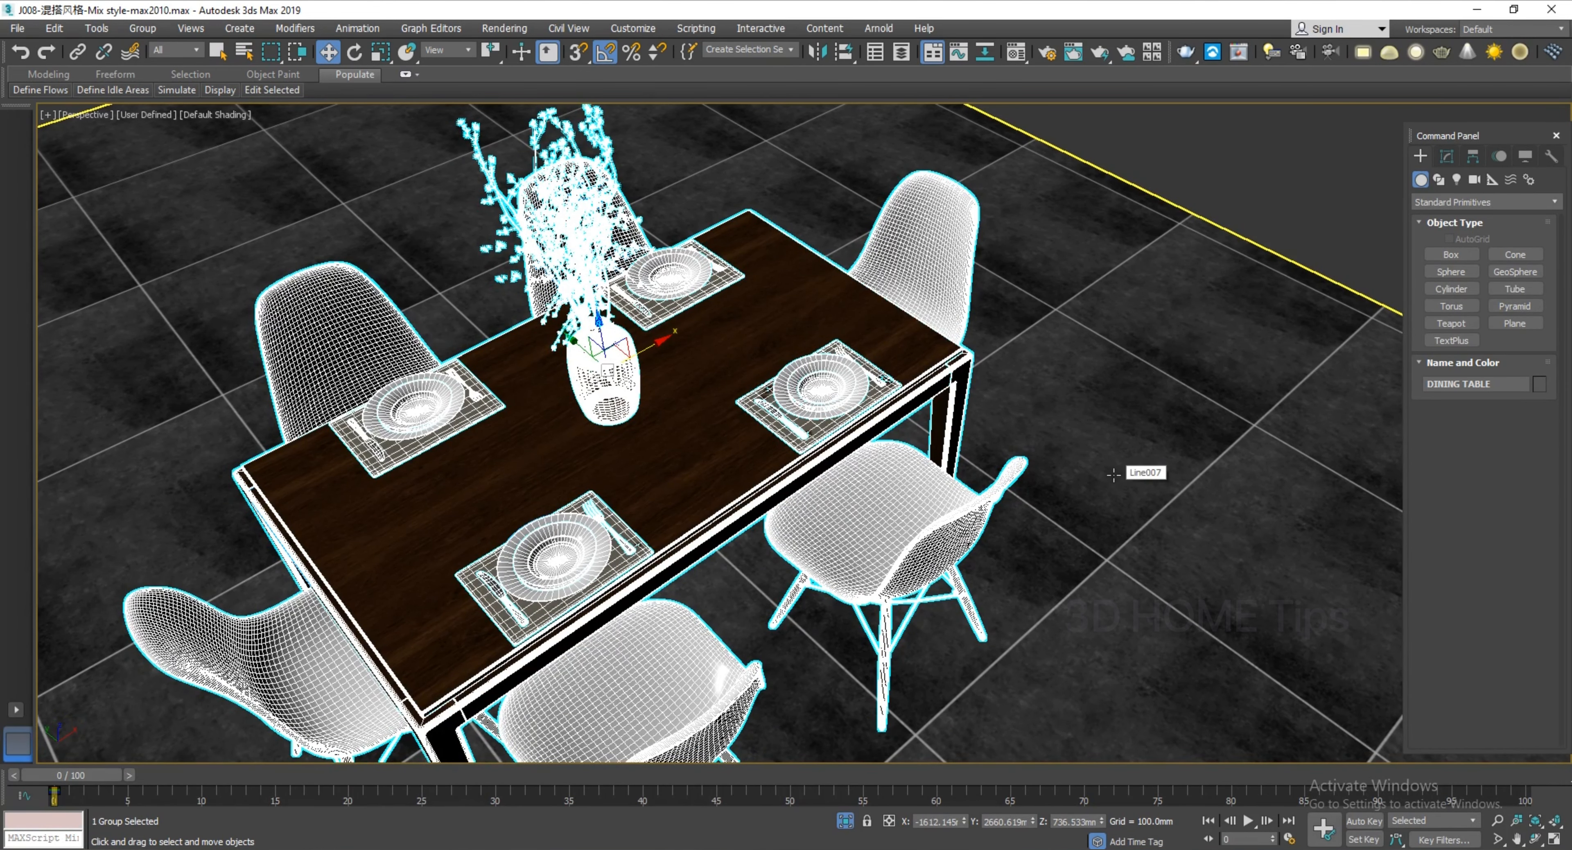
Select the DINING TABLE group and open it for editing its members
left_click(1114, 474)
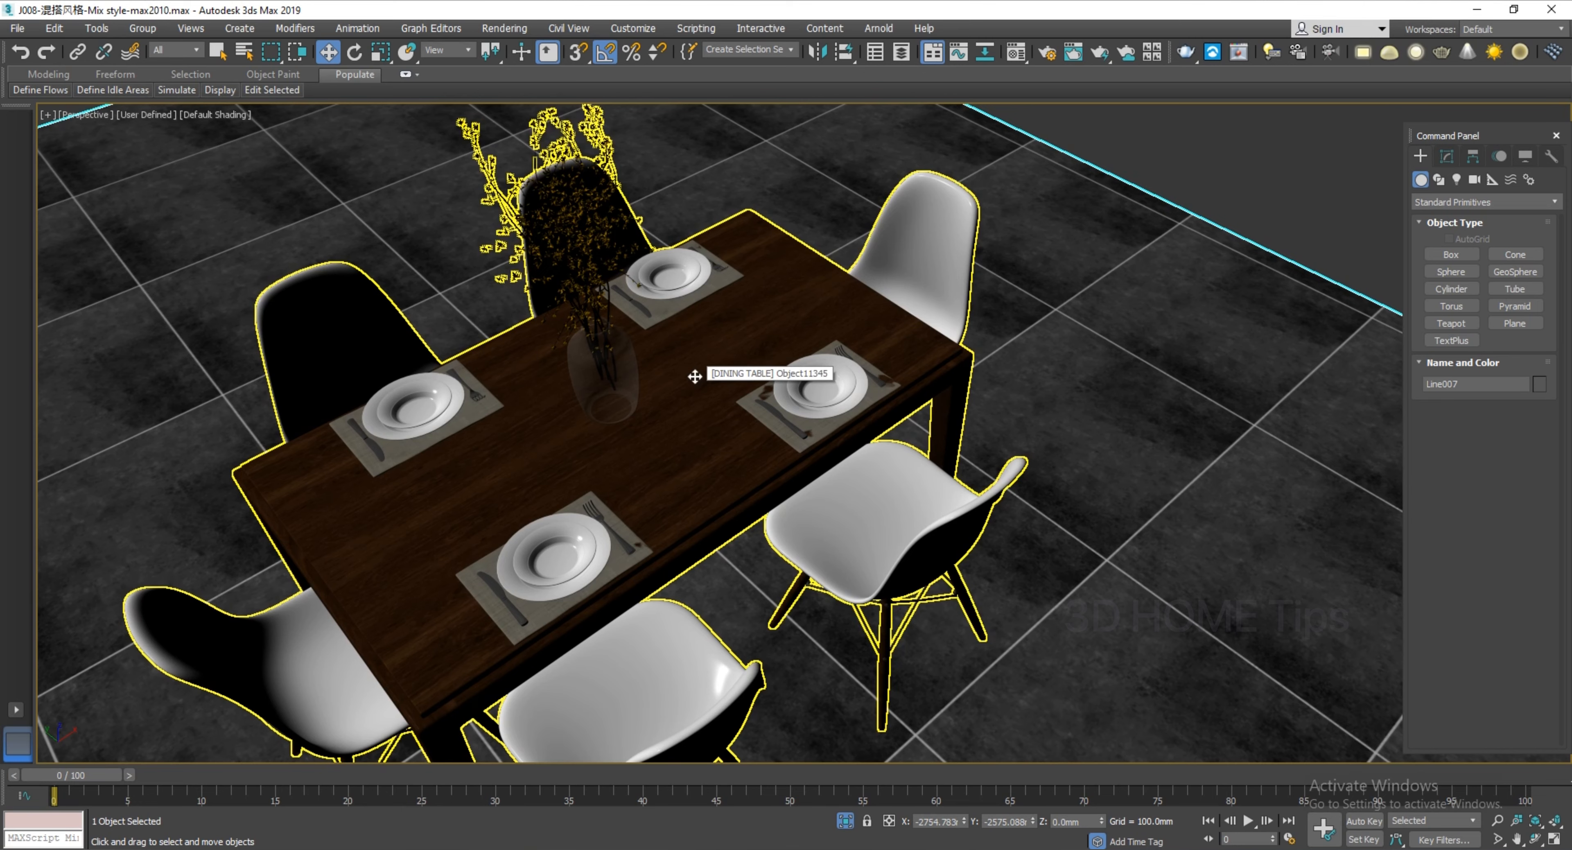
left_click(695, 377)
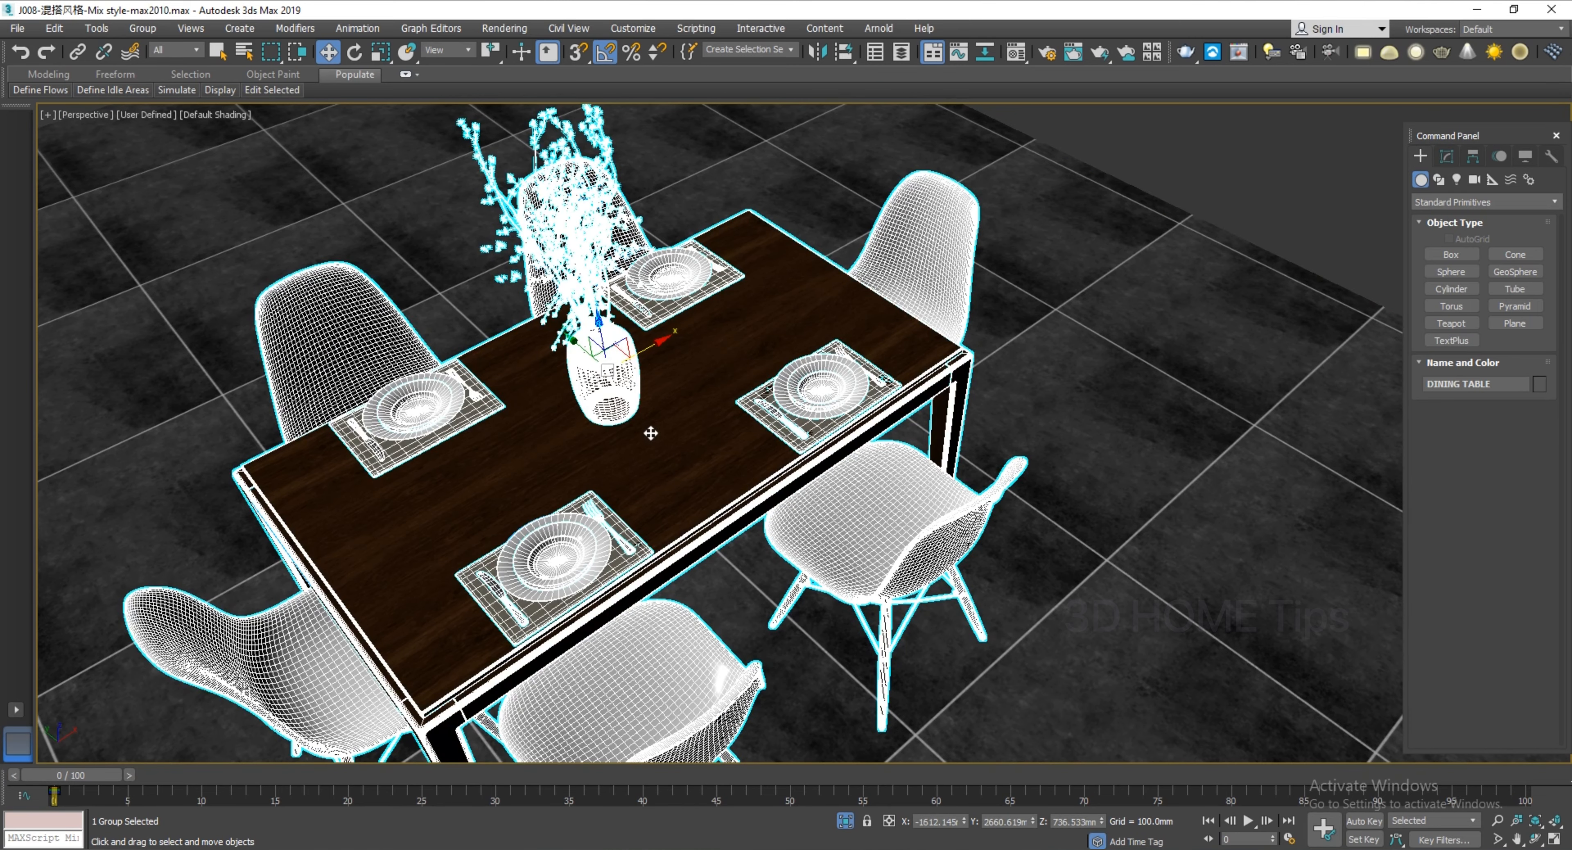
middle_click_drag(652, 432, 689, 403)
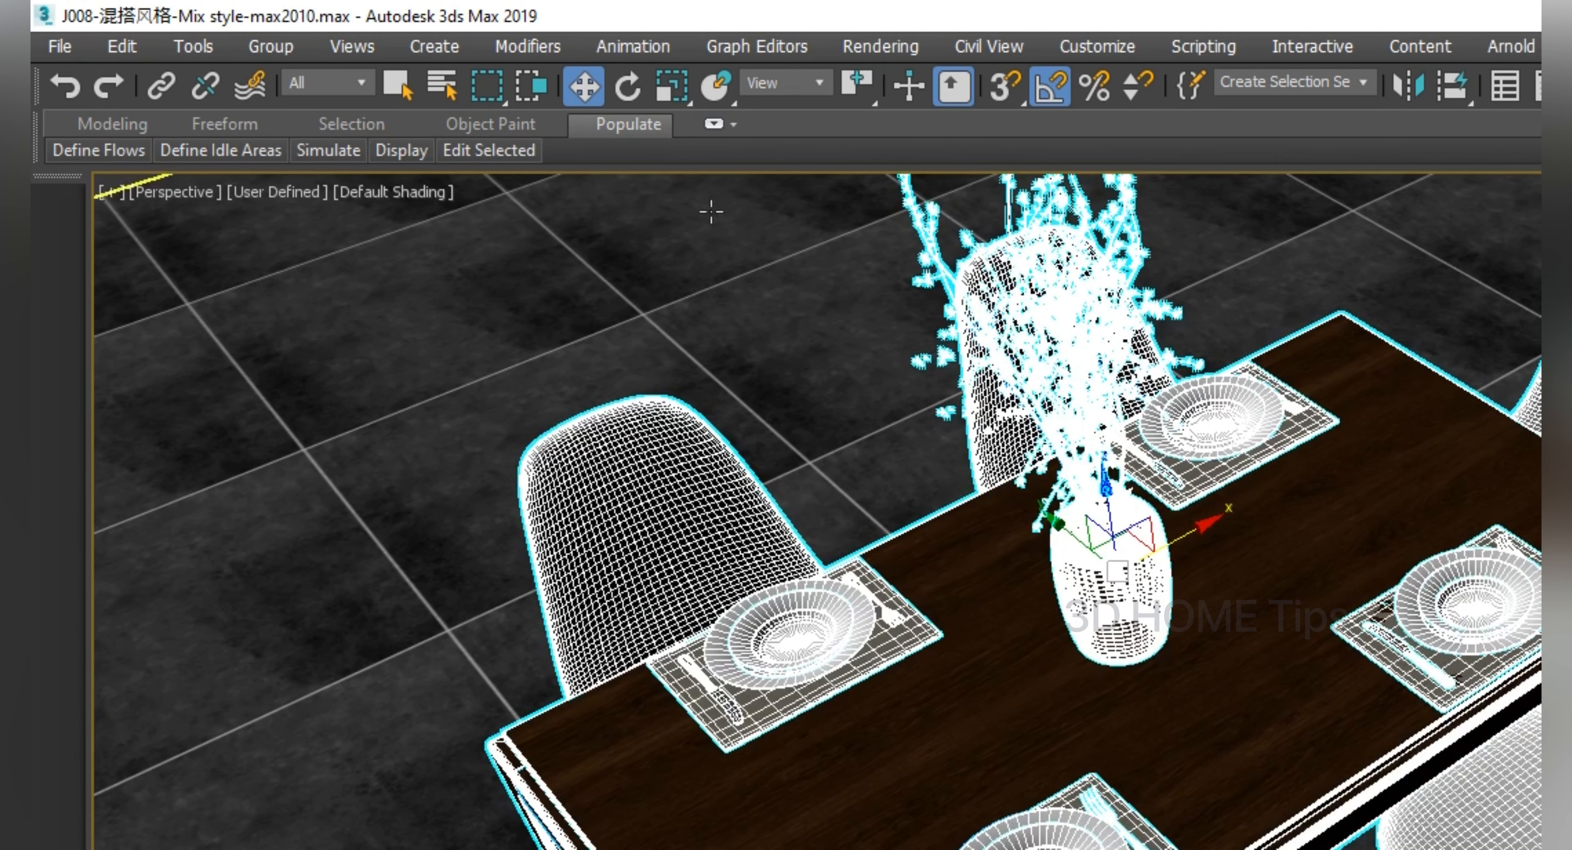
left_click(271, 49)
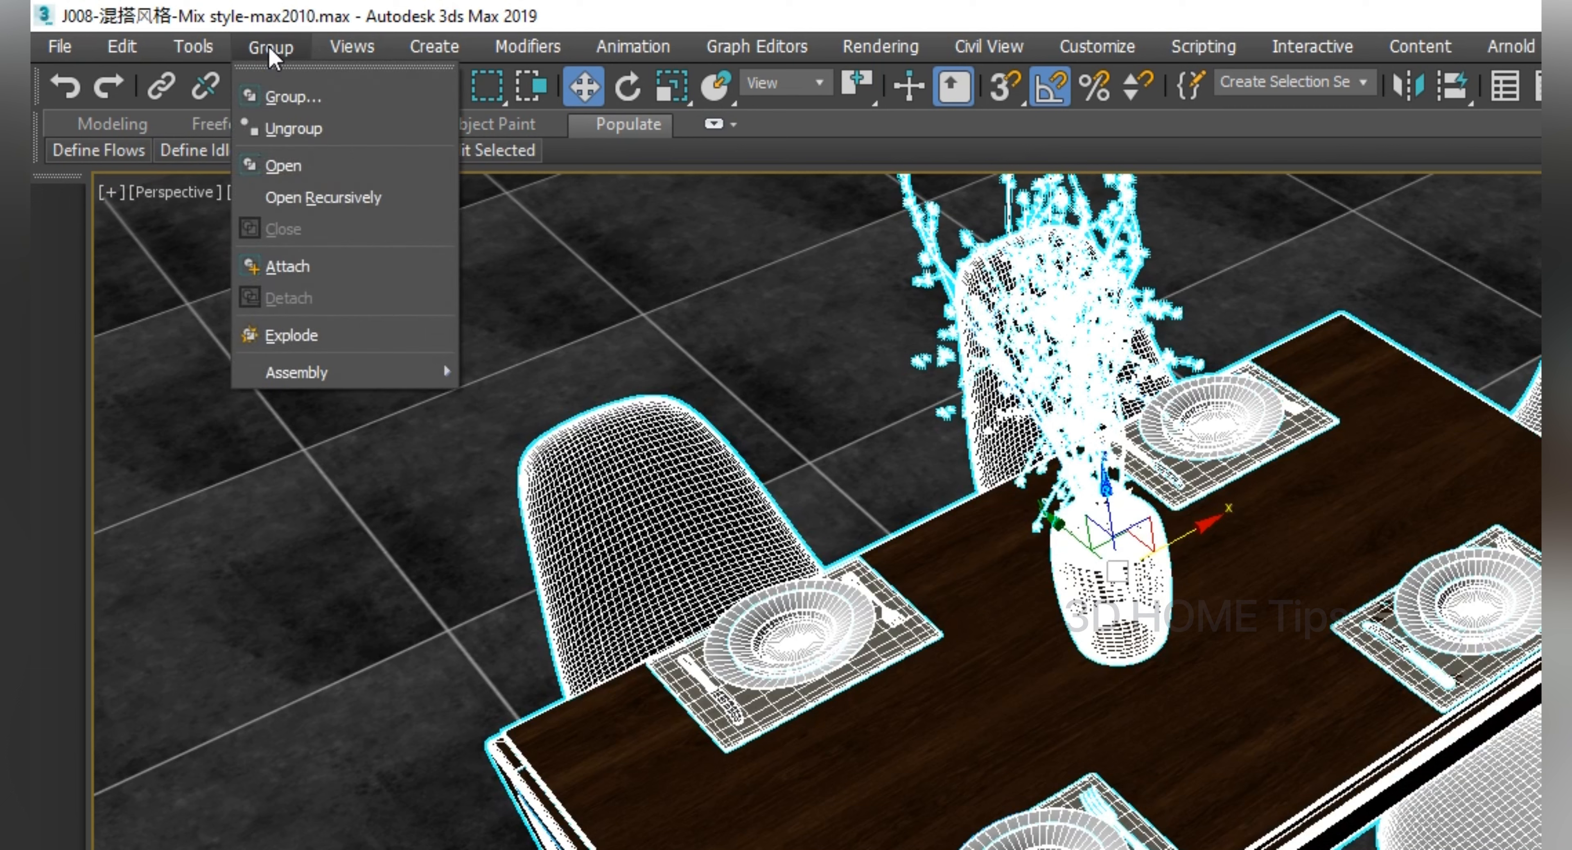
left_click(295, 174)
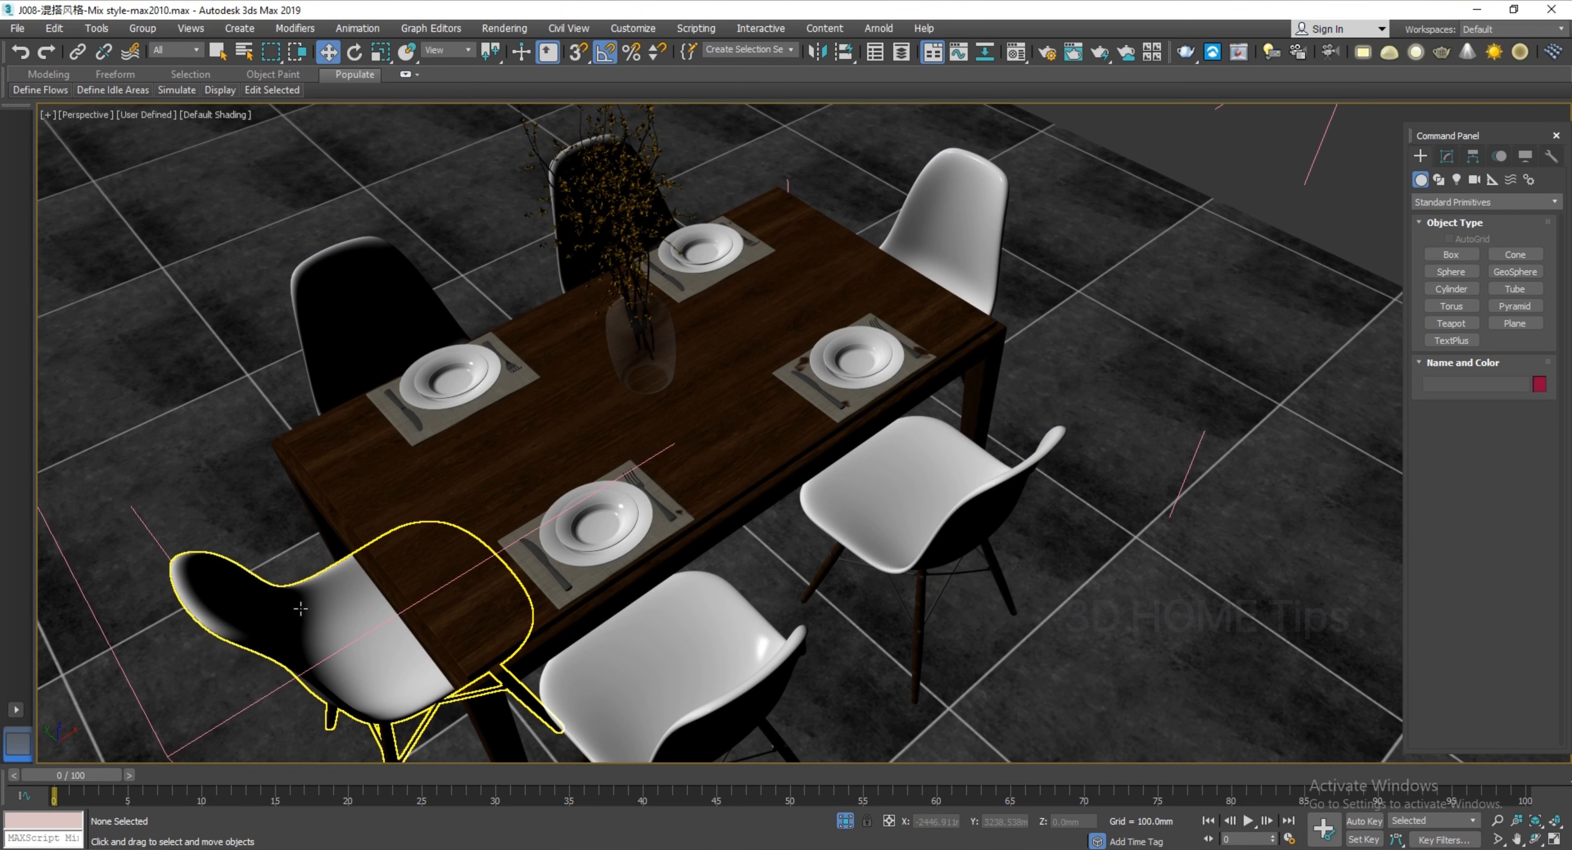
Select the chair at the table's near short end and detach it from the open DINING TABLE group
left_click(302, 610)
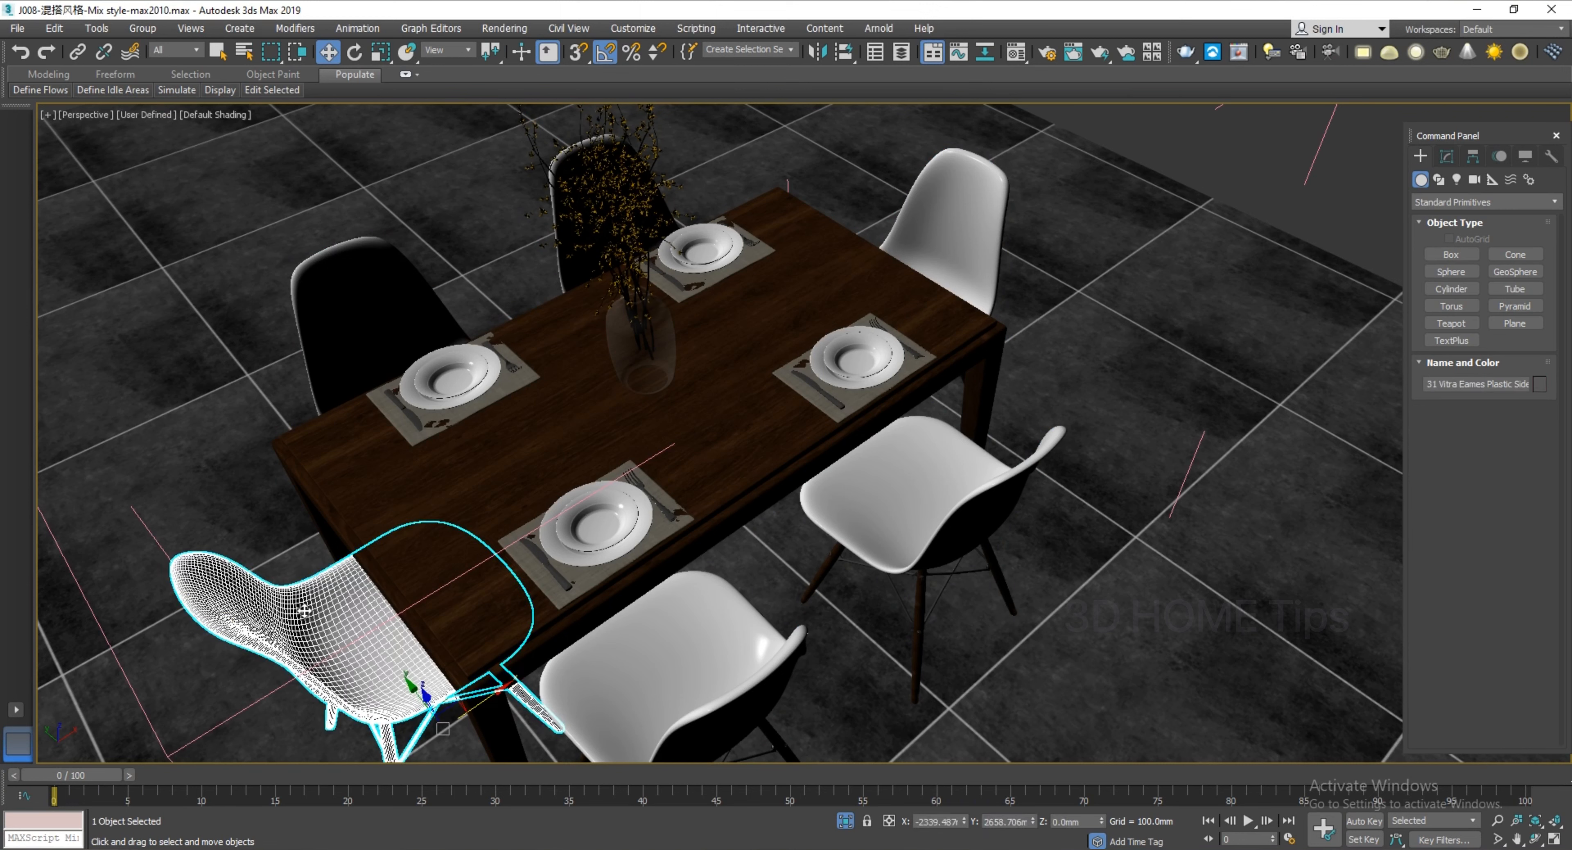
middle_click_drag(501, 464, 589, 367)
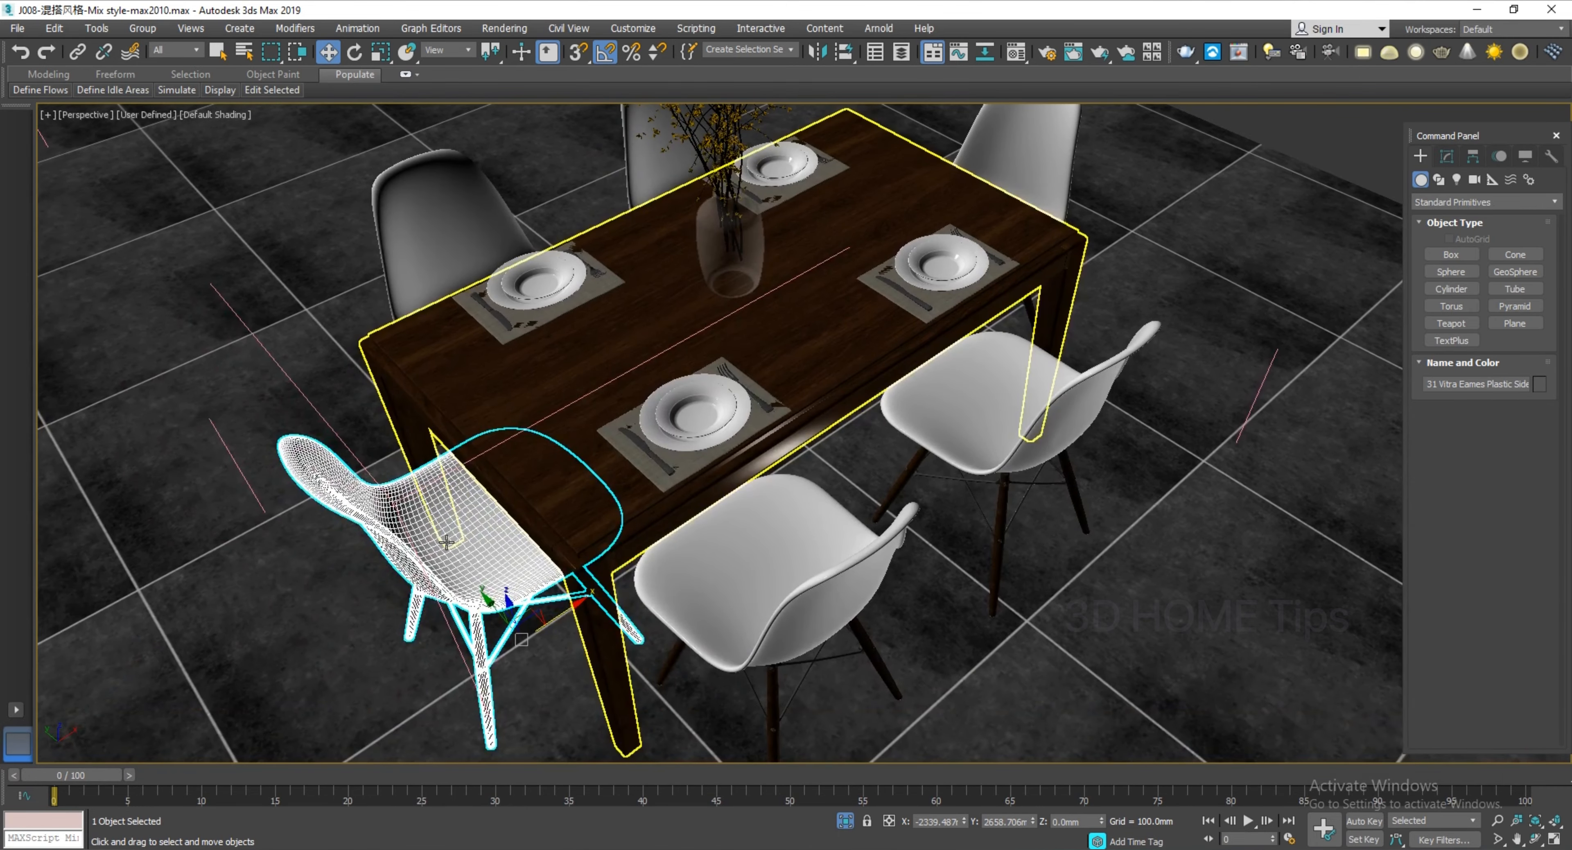
middle_click_drag(446, 542, 415, 546, "alt")
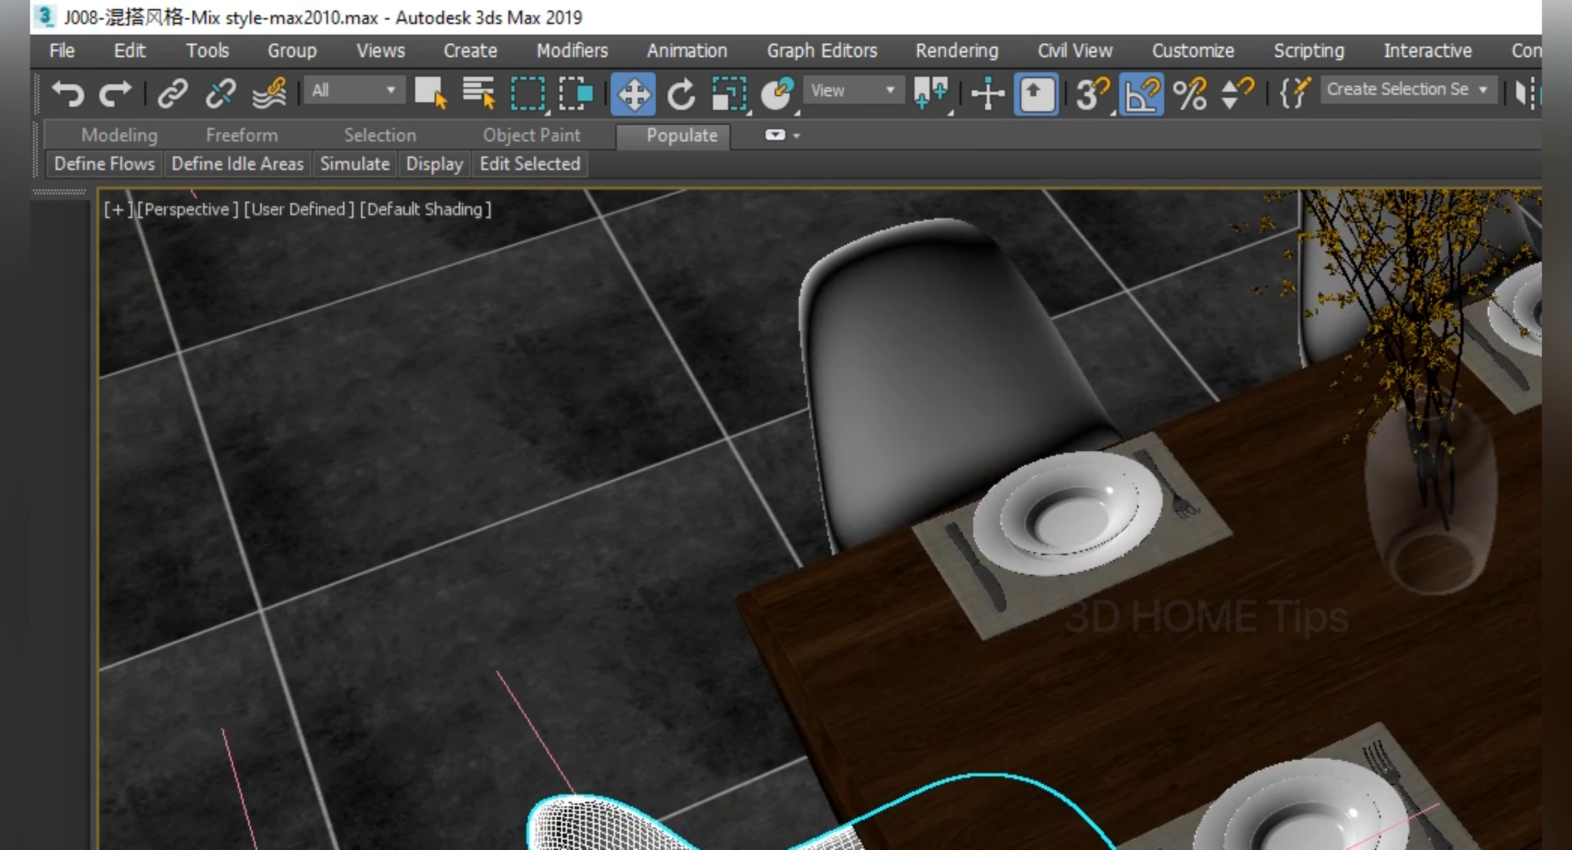
left_click(296, 52)
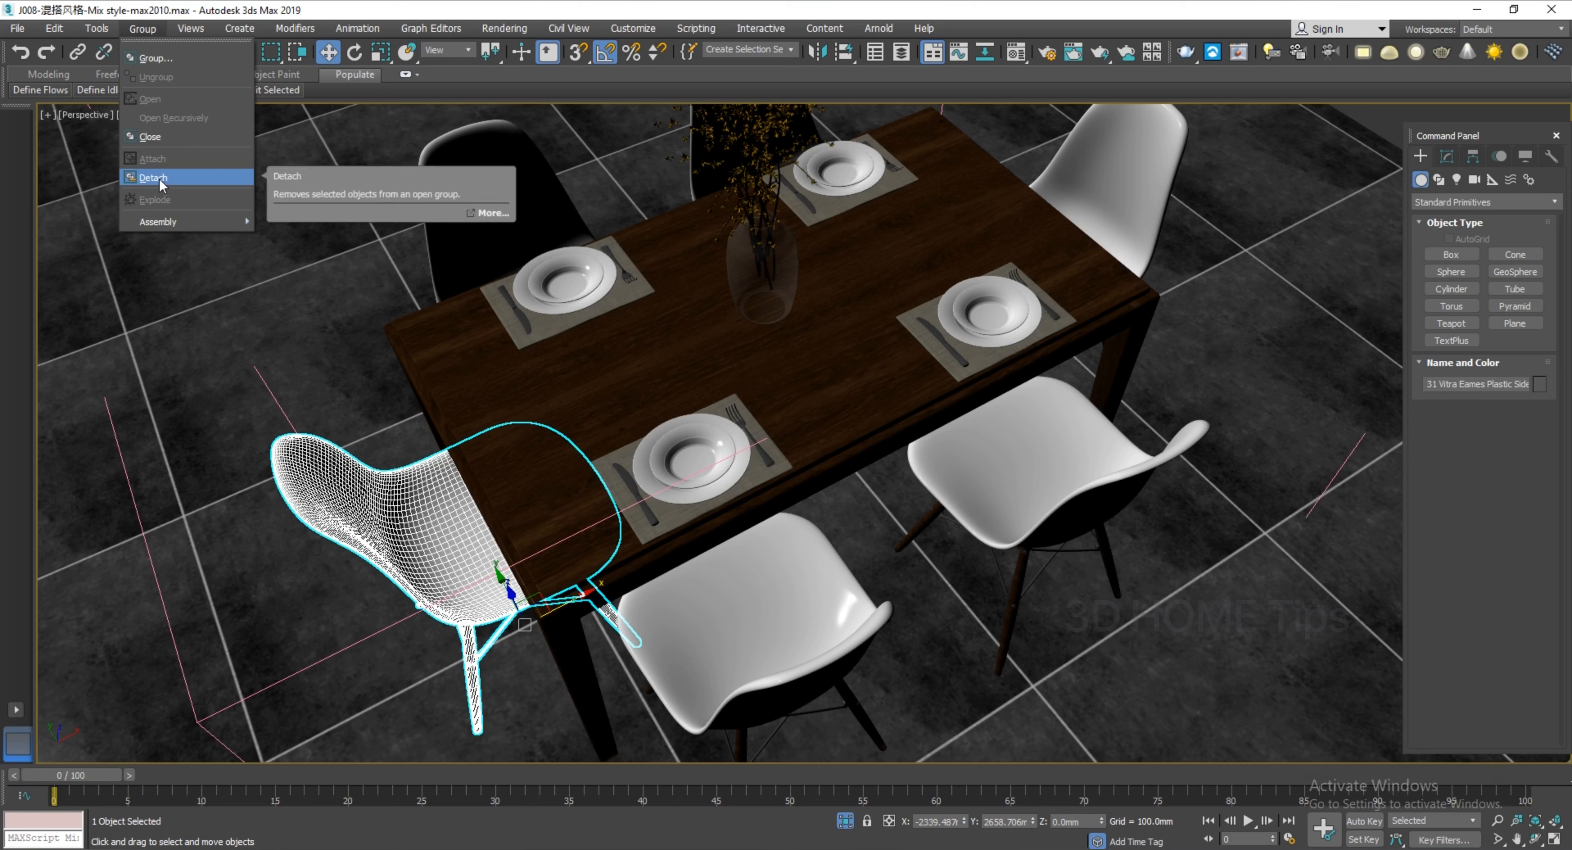
left_click(162, 183)
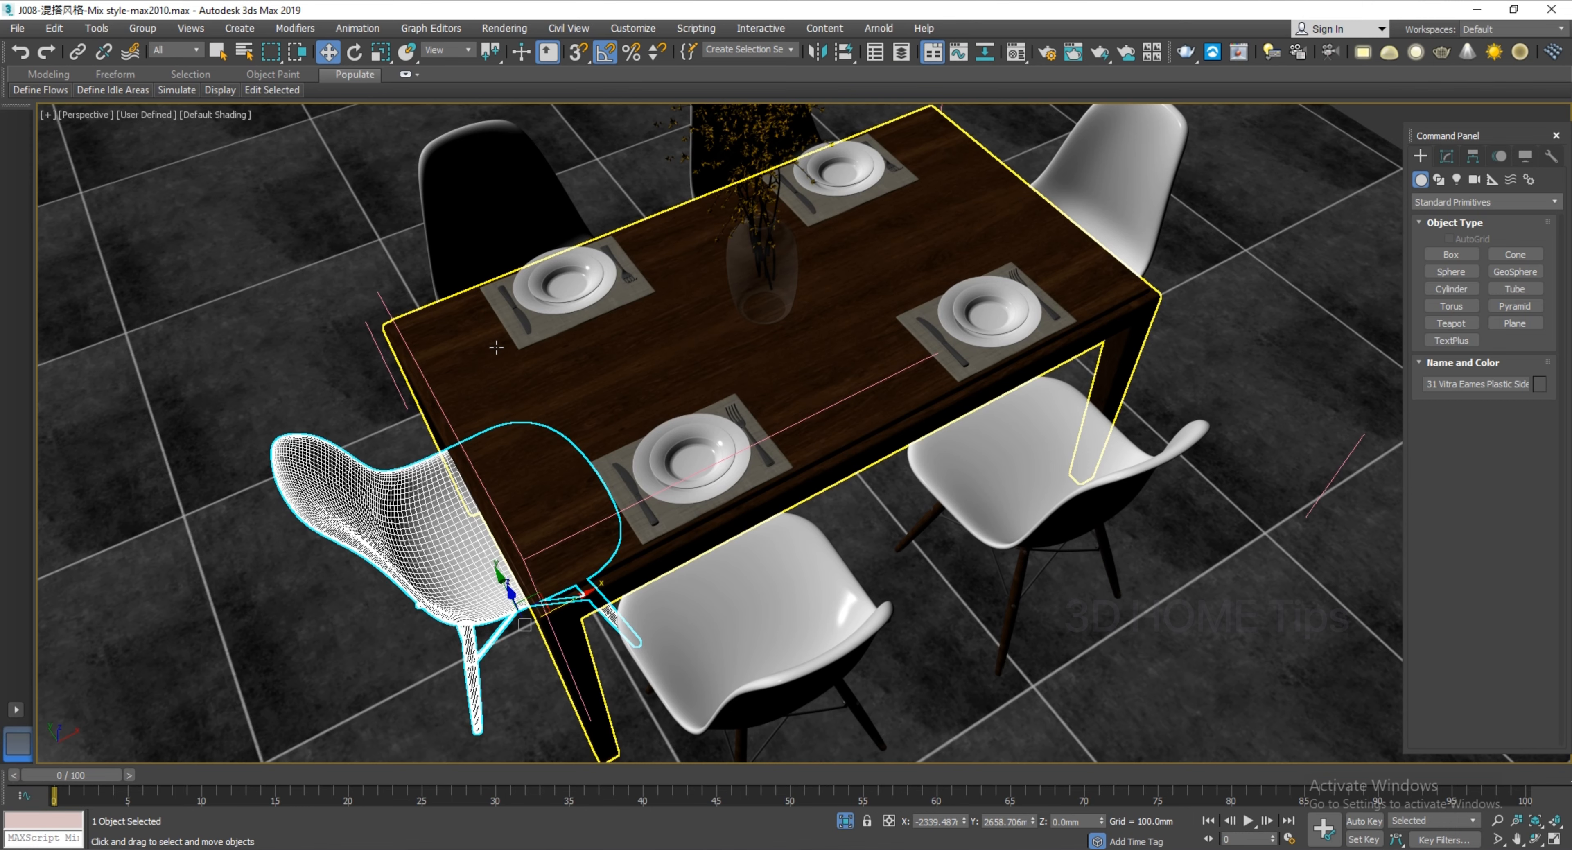
Select the table inside the open DINING TABLE group and close the group without the detached chair
left_click(496, 346)
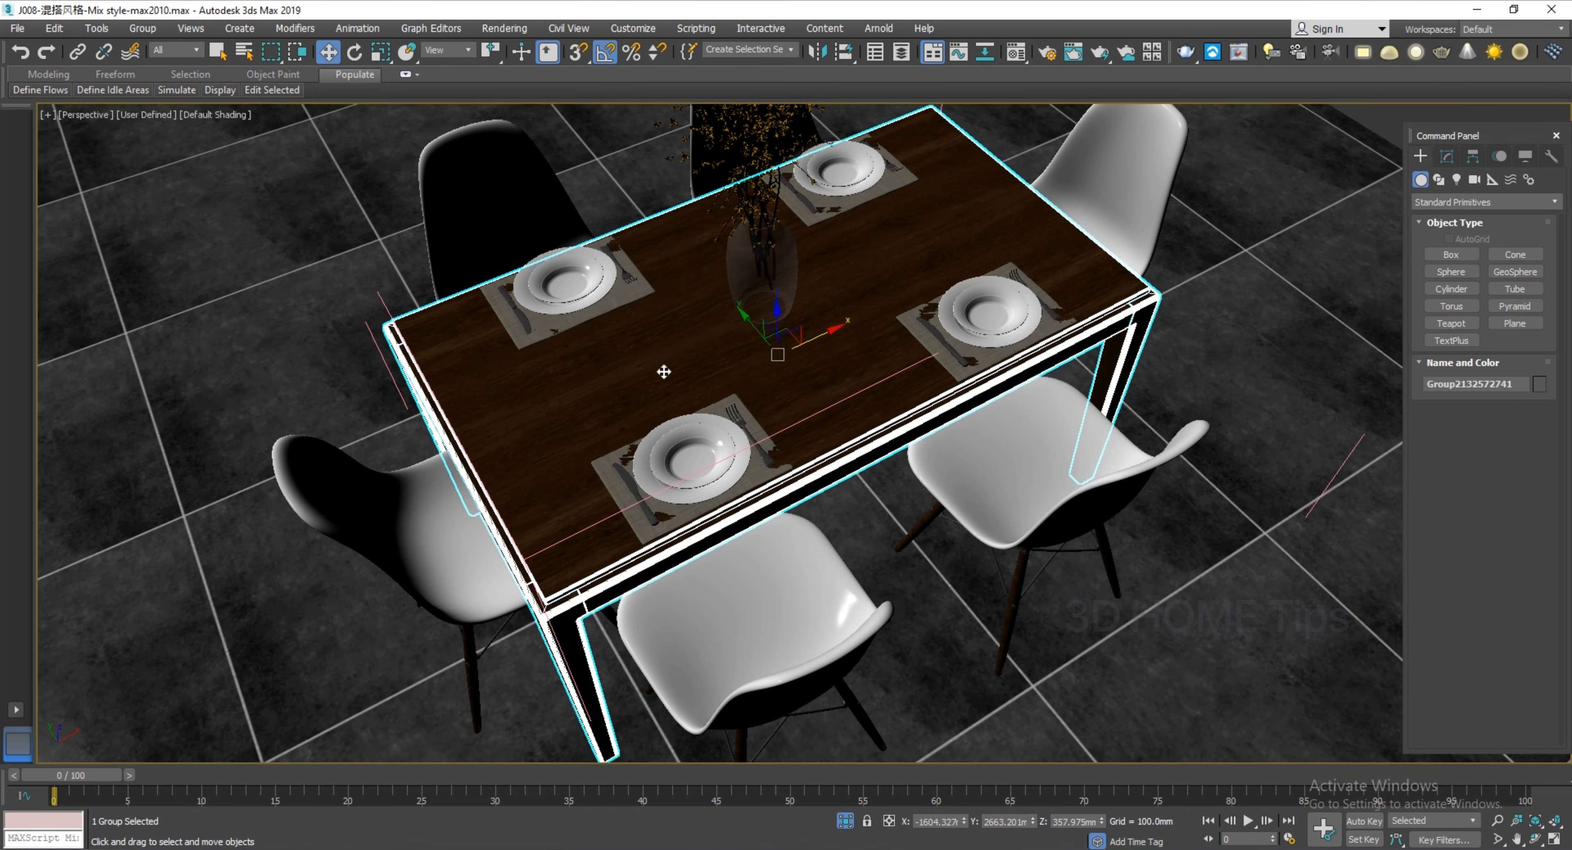
middle_click_drag(716, 375, 706, 416)
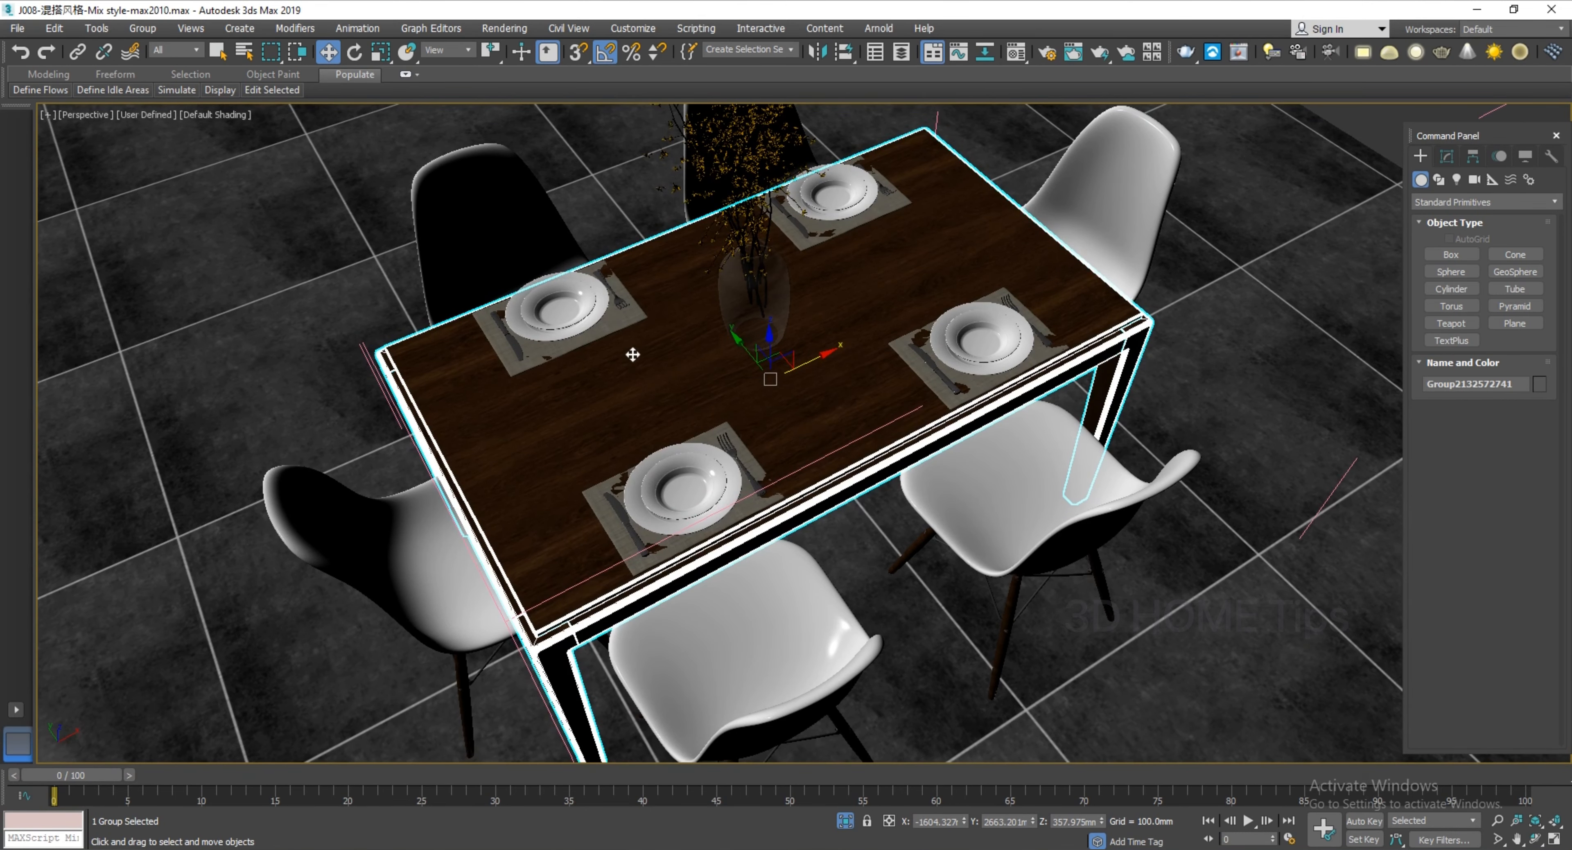
middle_click_drag(633, 354, 653, 366)
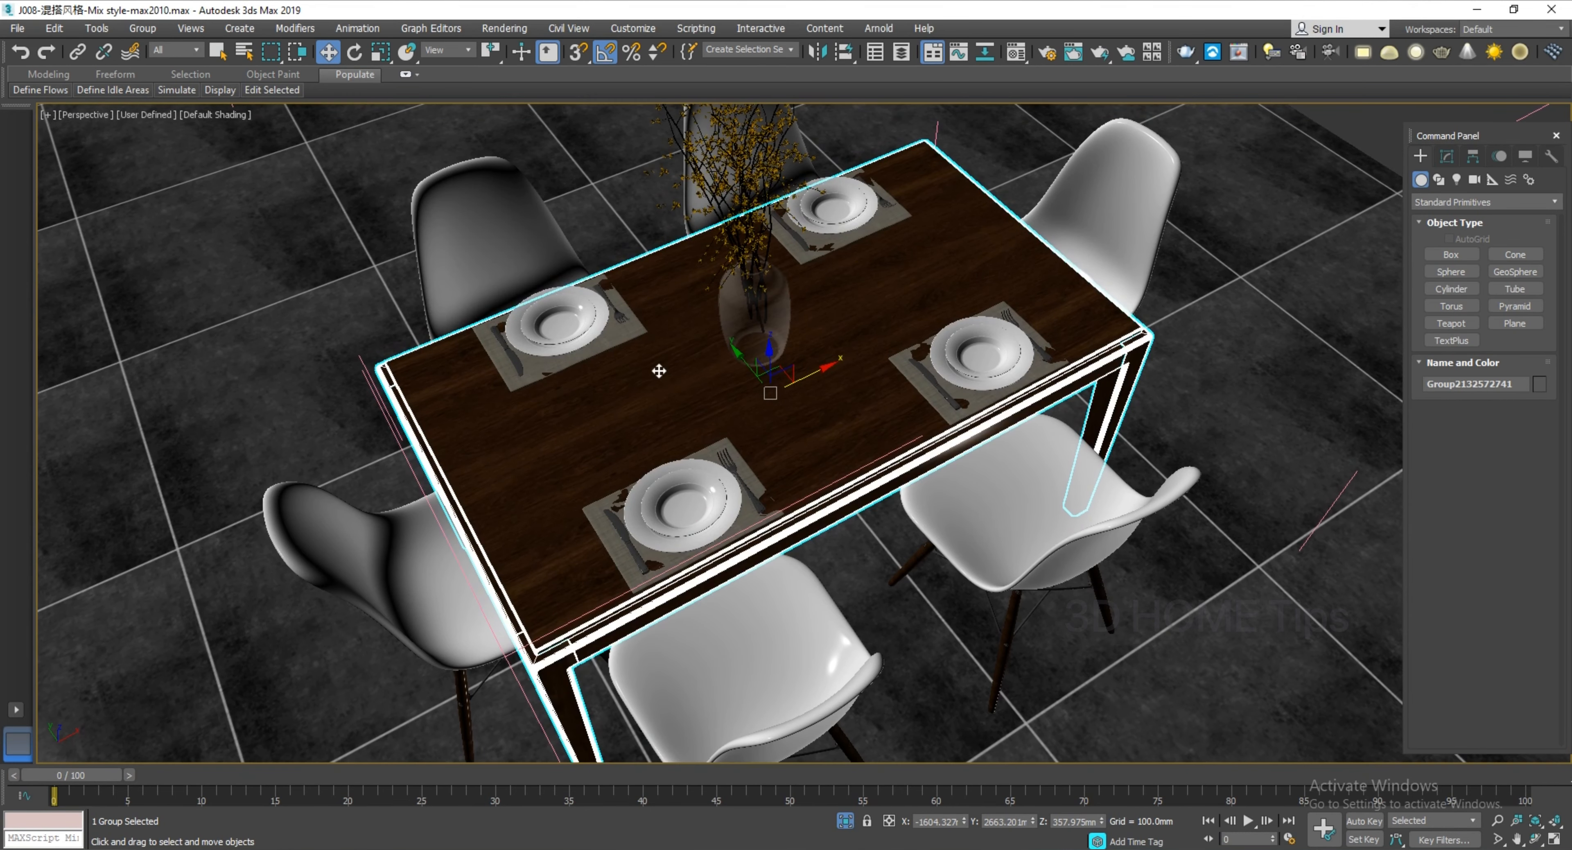
left_click(146, 36)
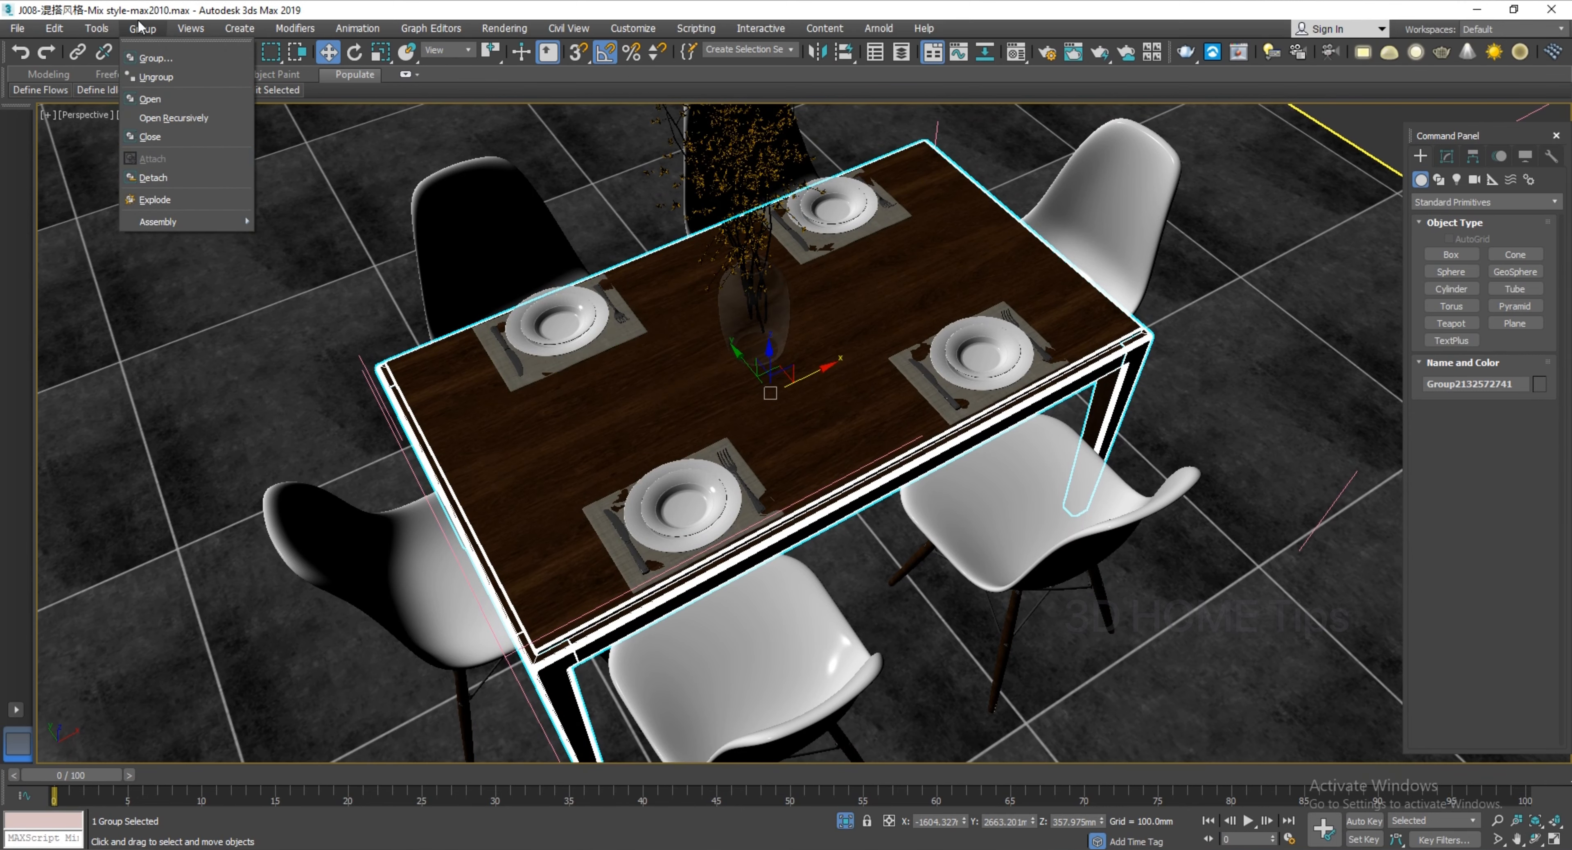
left_click(152, 142)
Move the closed DINING TABLE group about 410 mm along X away from the detached chair and back toward it
scroll(799, 447, "down", 5)
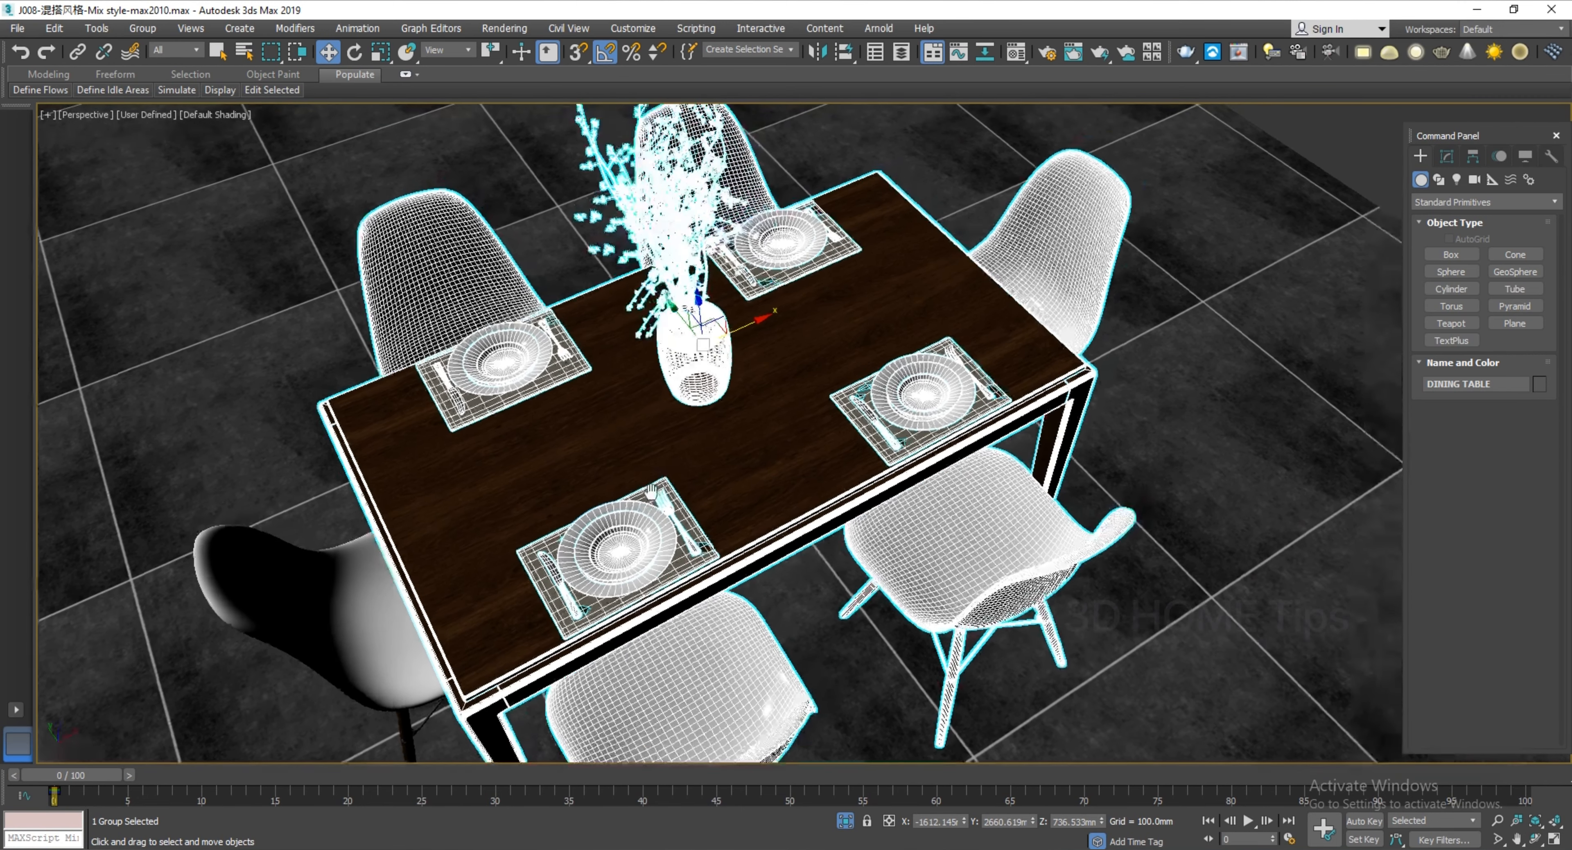
left_click_drag(714, 397, 788, 330)
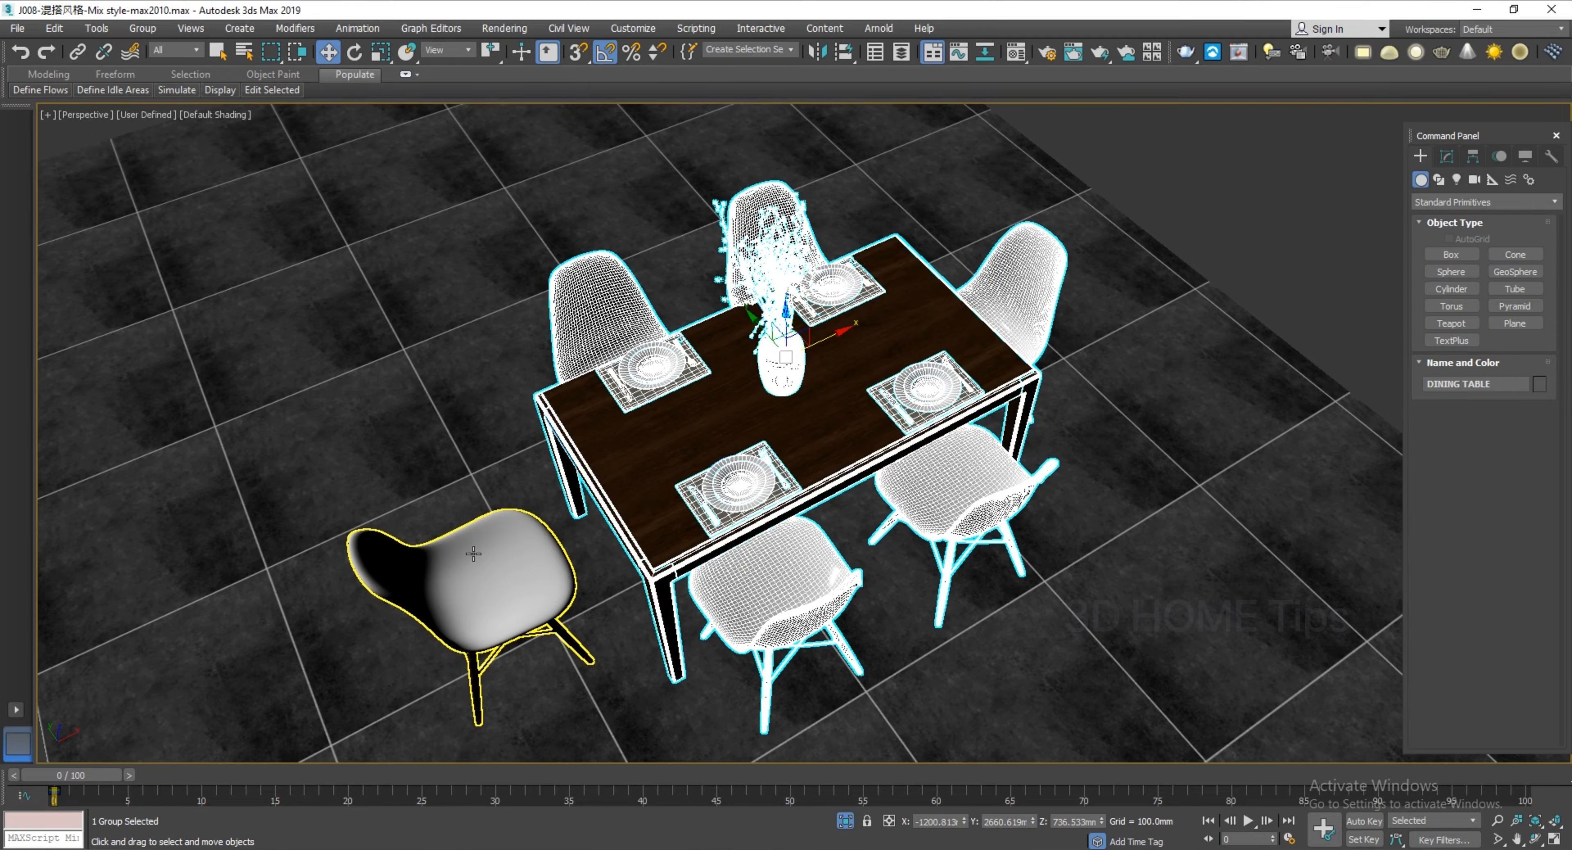
mouse_move(815, 340)
left_mouse_down()
mouse_move(644, 395)
mouse_move(732, 360)
left_mouse_up()
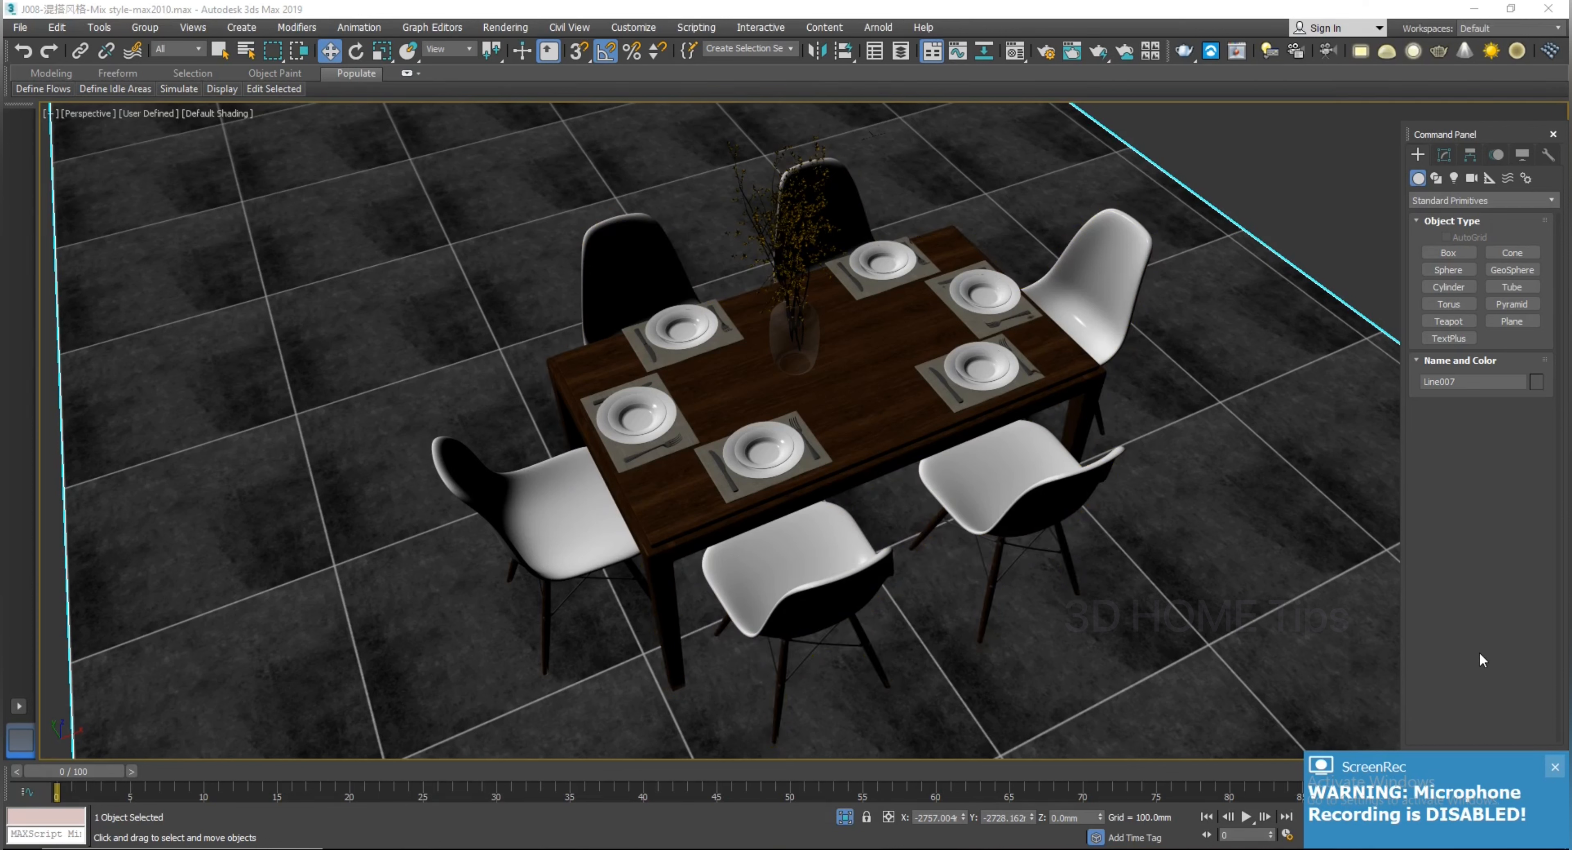
Move the ungrouped chair at the table's short end about 220 mm outward along X, away from the dining set group
left_click(496, 517)
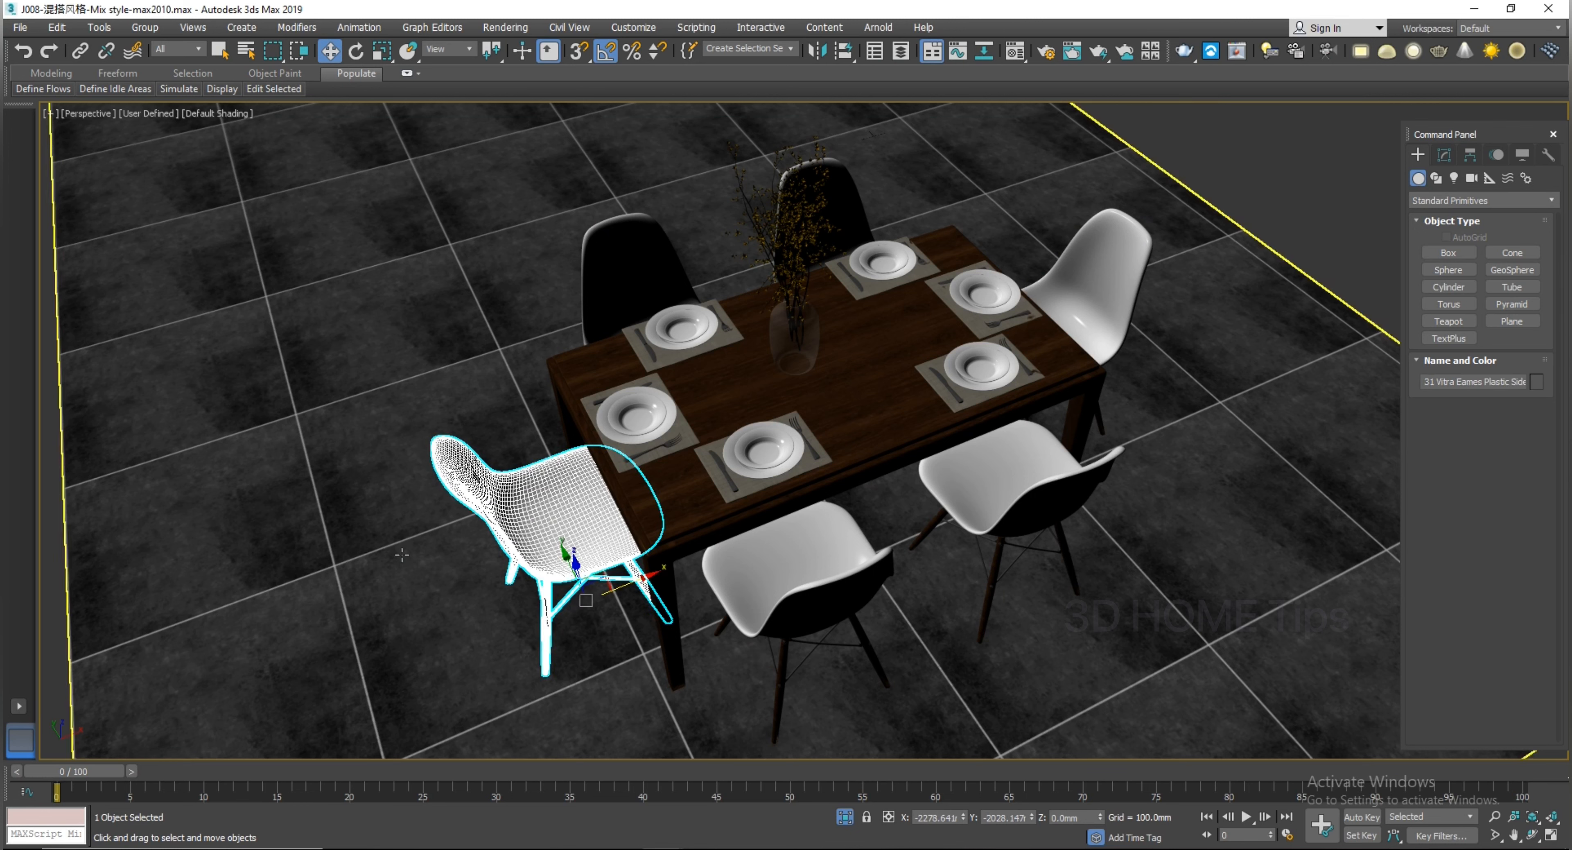
left_click_drag(532, 522, 523, 595)
left_click(740, 422)
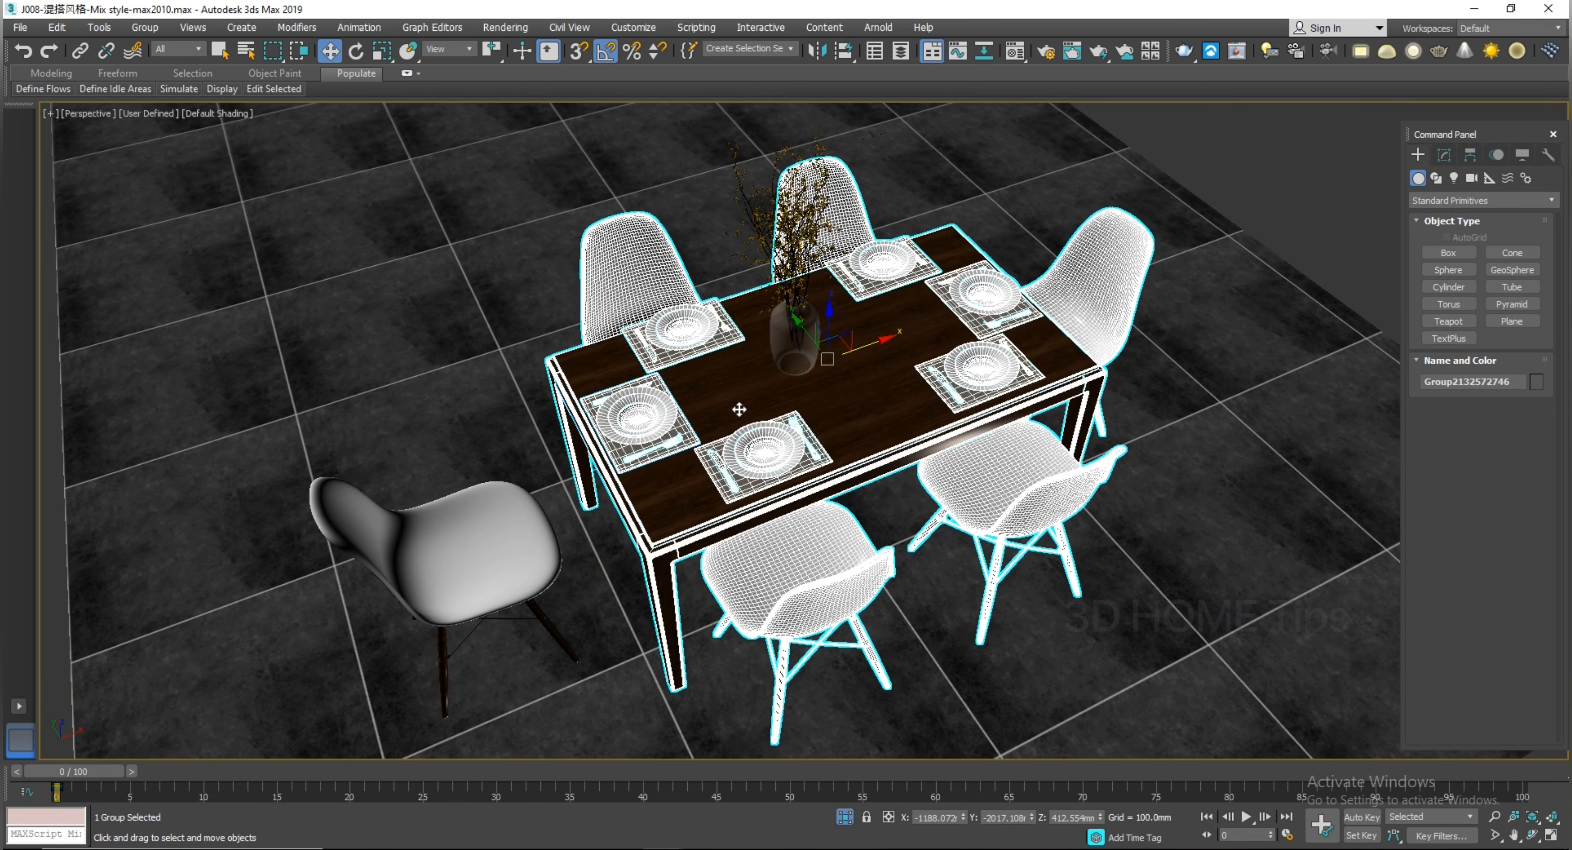
left_click(406, 490)
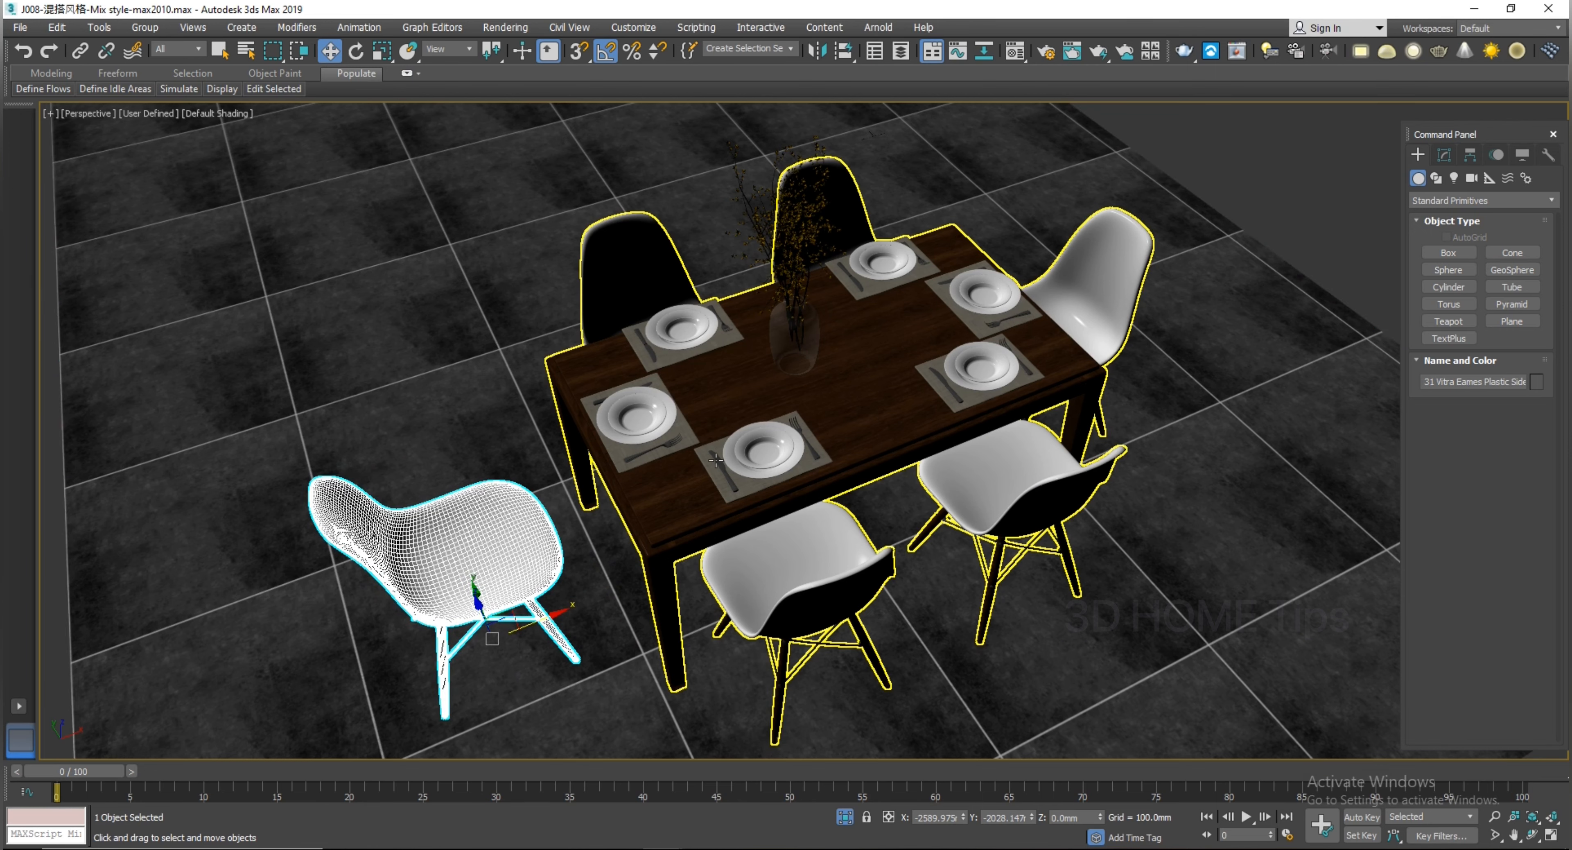
left_click_drag(541, 618, 577, 605)
left_click(413, 401)
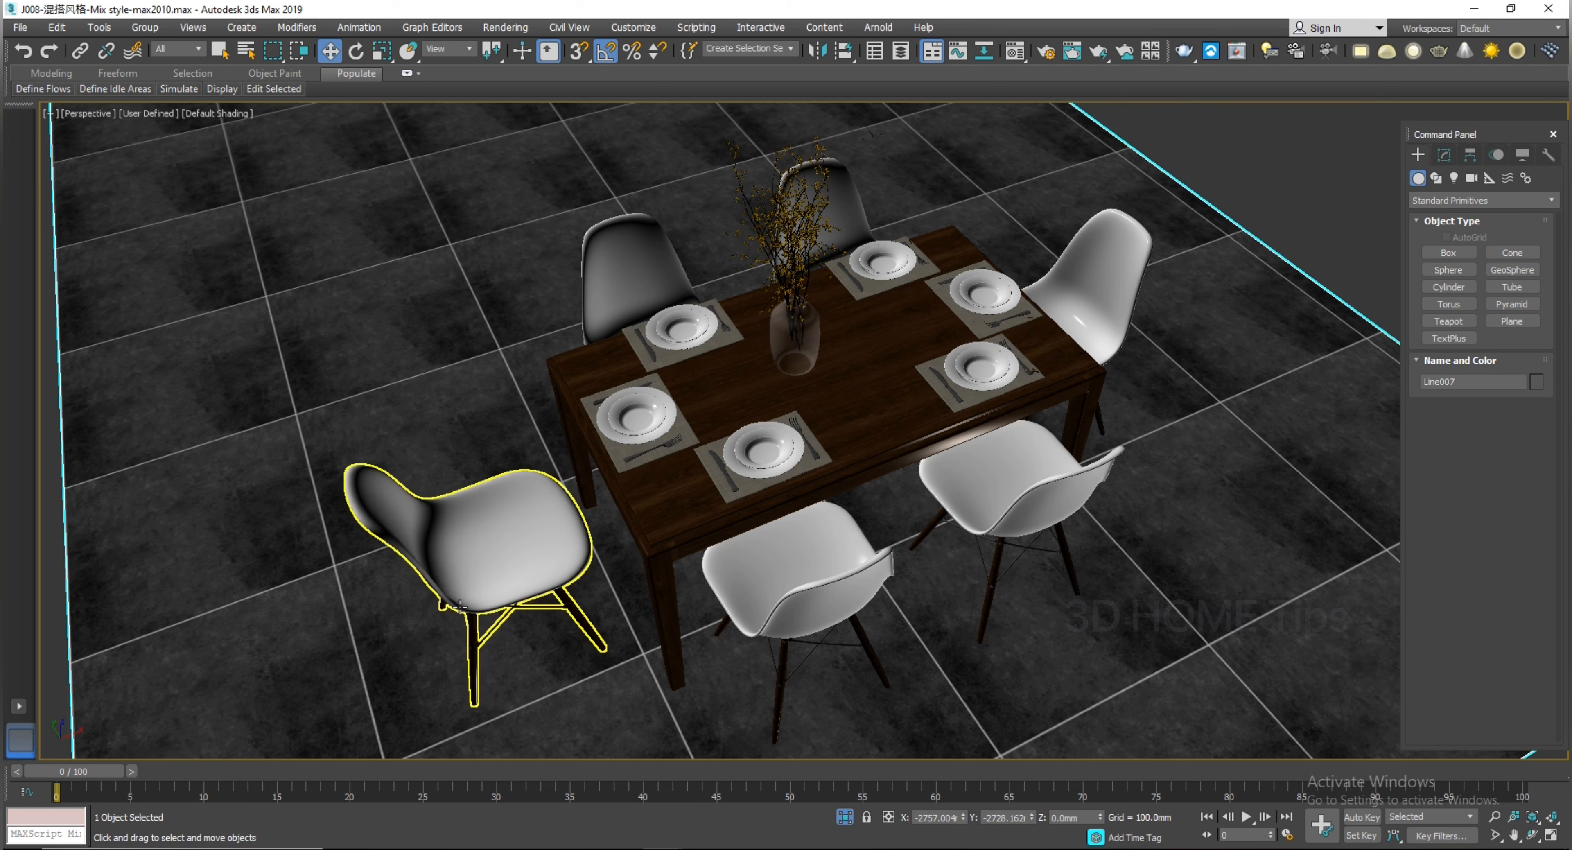
Attach the separate end chair to the dining table group
left_click(483, 554)
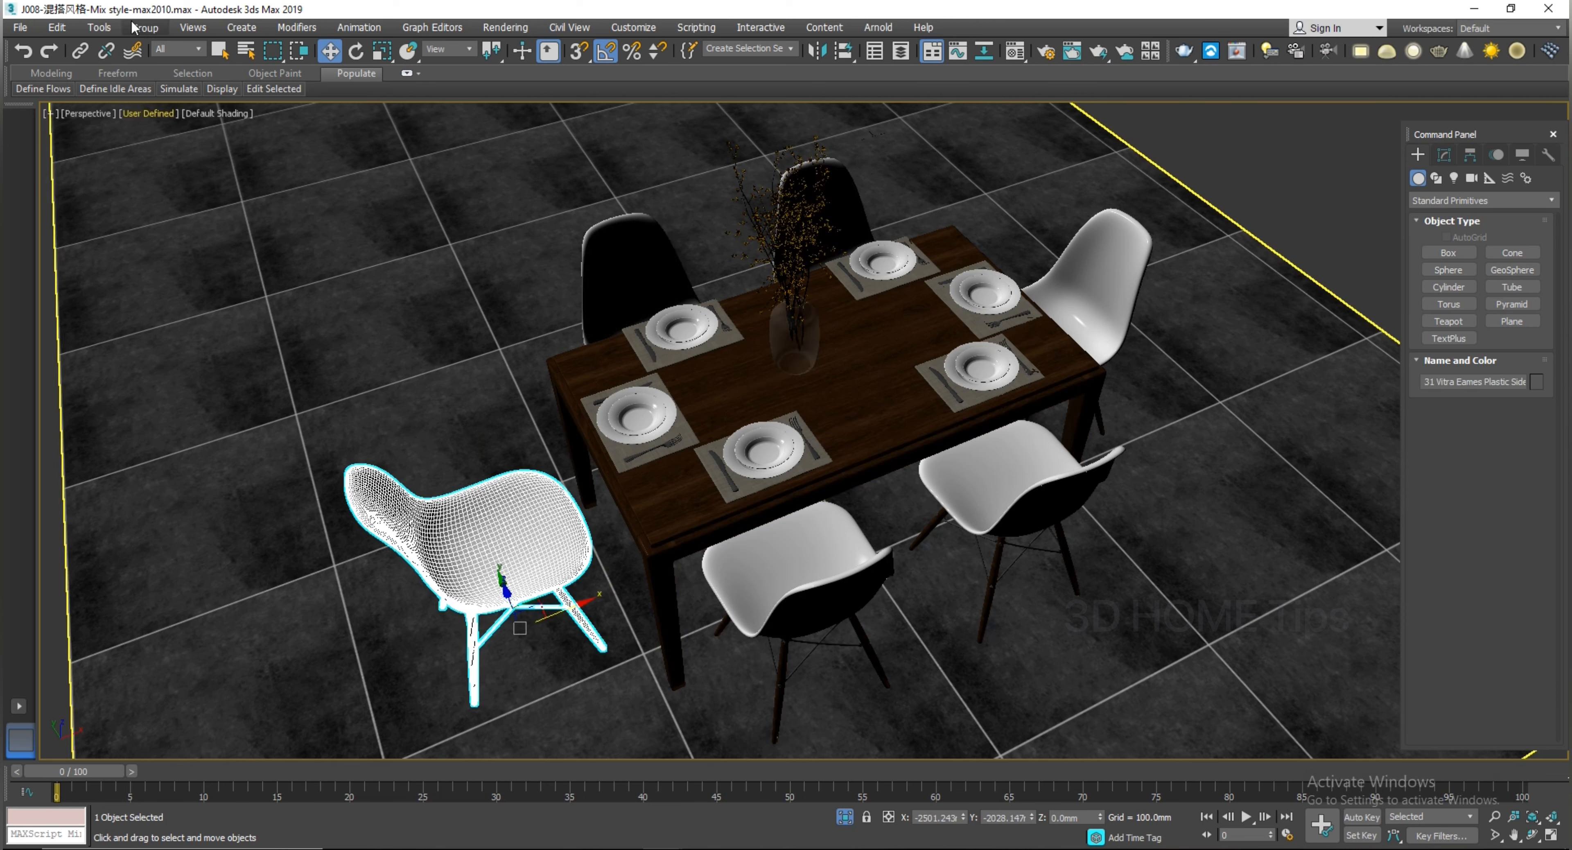
left_click(147, 28)
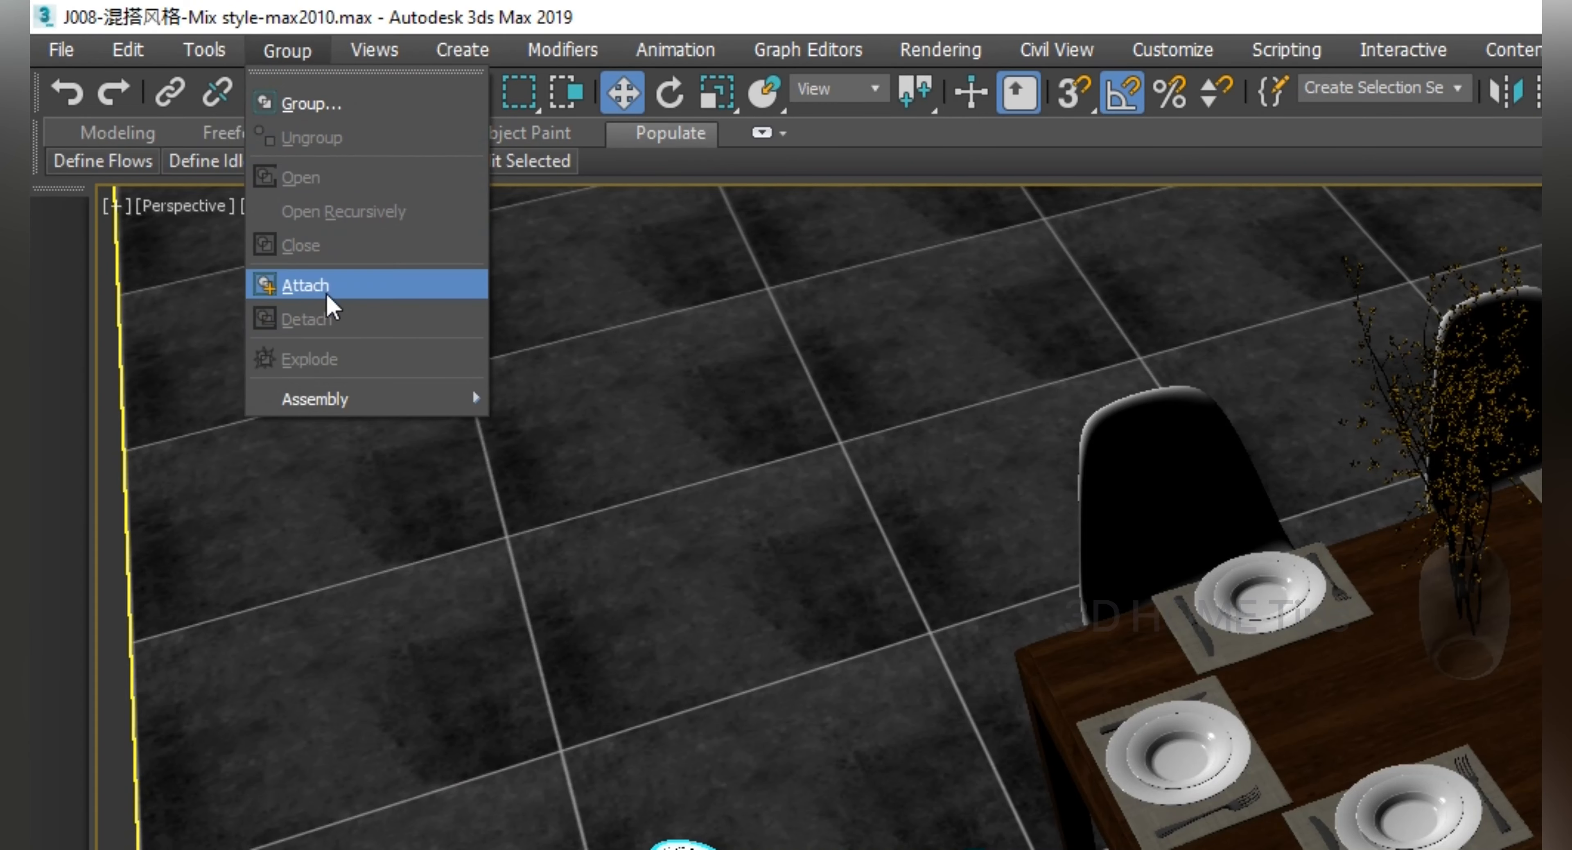
left_click(329, 296)
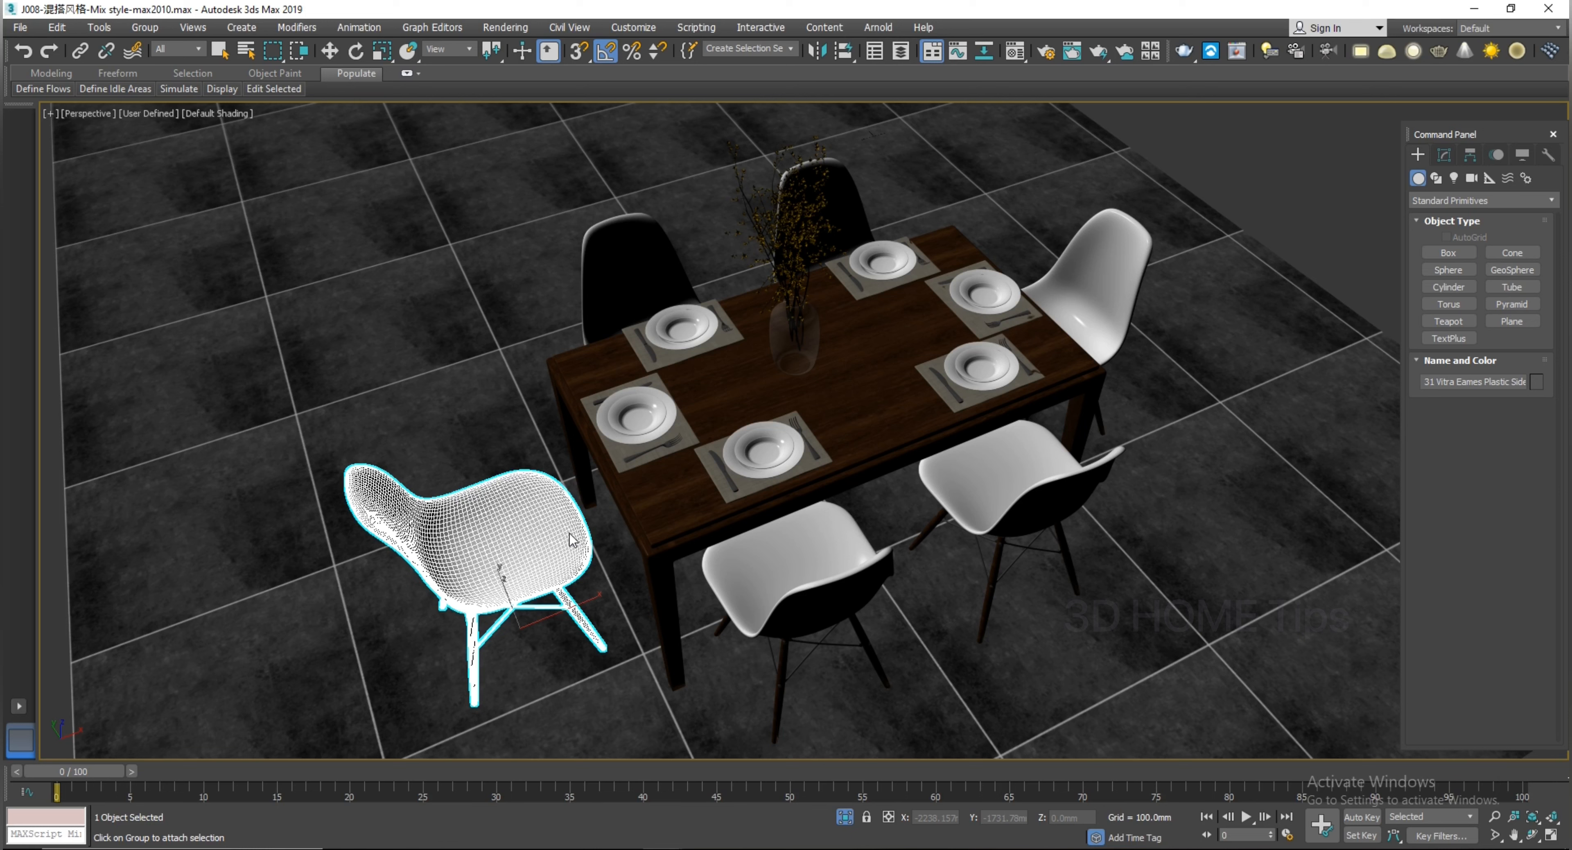
left_click(678, 487)
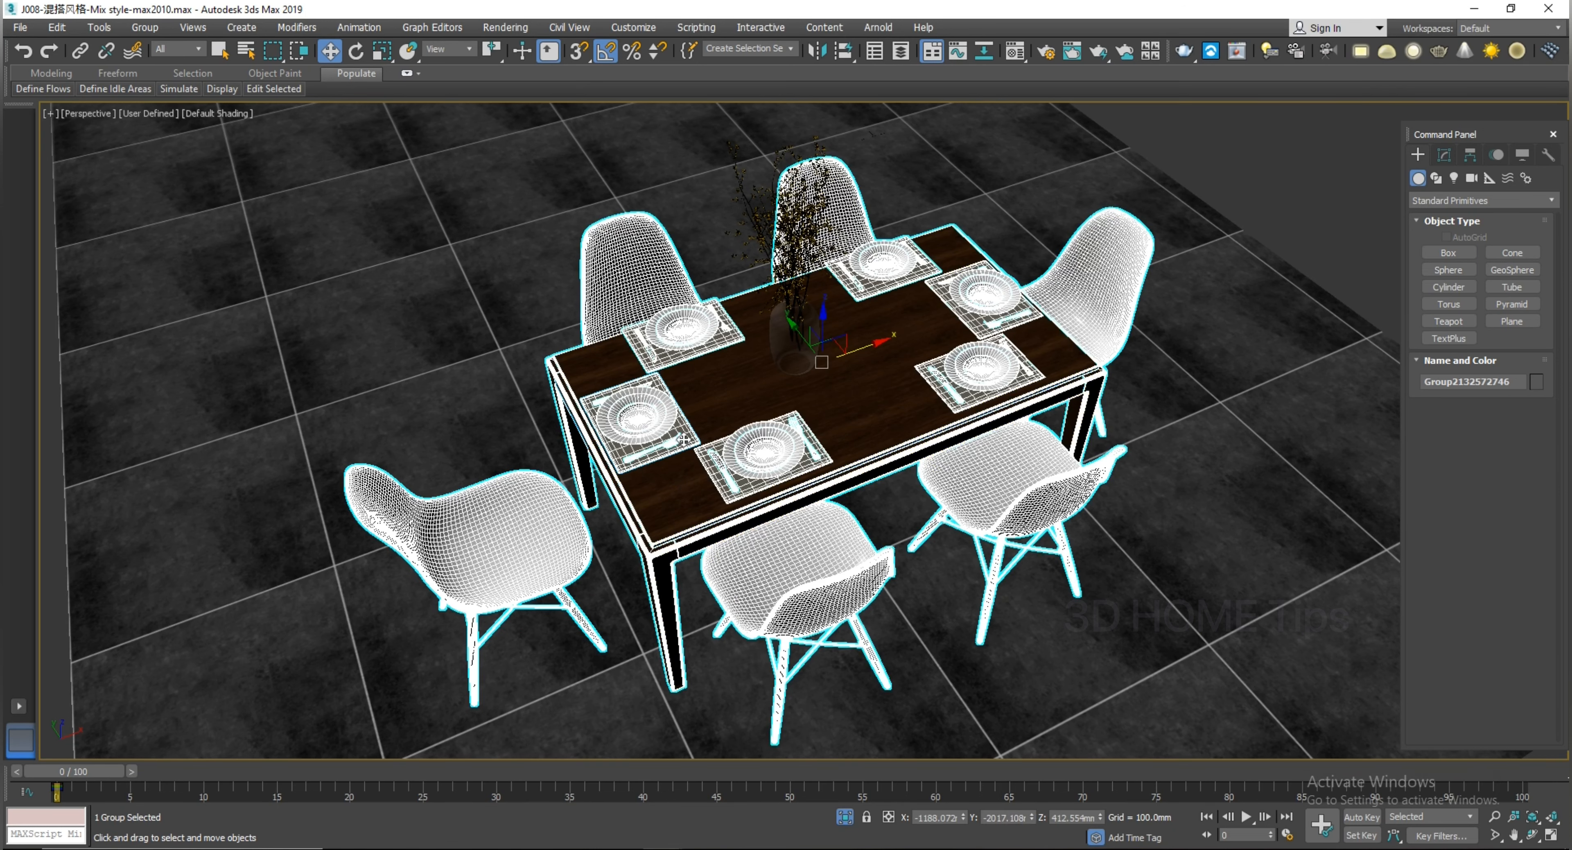
Move the dining set group, with its attached end chair, about 480 mm along negative X
left_click(435, 389)
left_click(746, 452)
left_click_drag(855, 352, 776, 513)
middle_click_drag(610, 436, 739, 372)
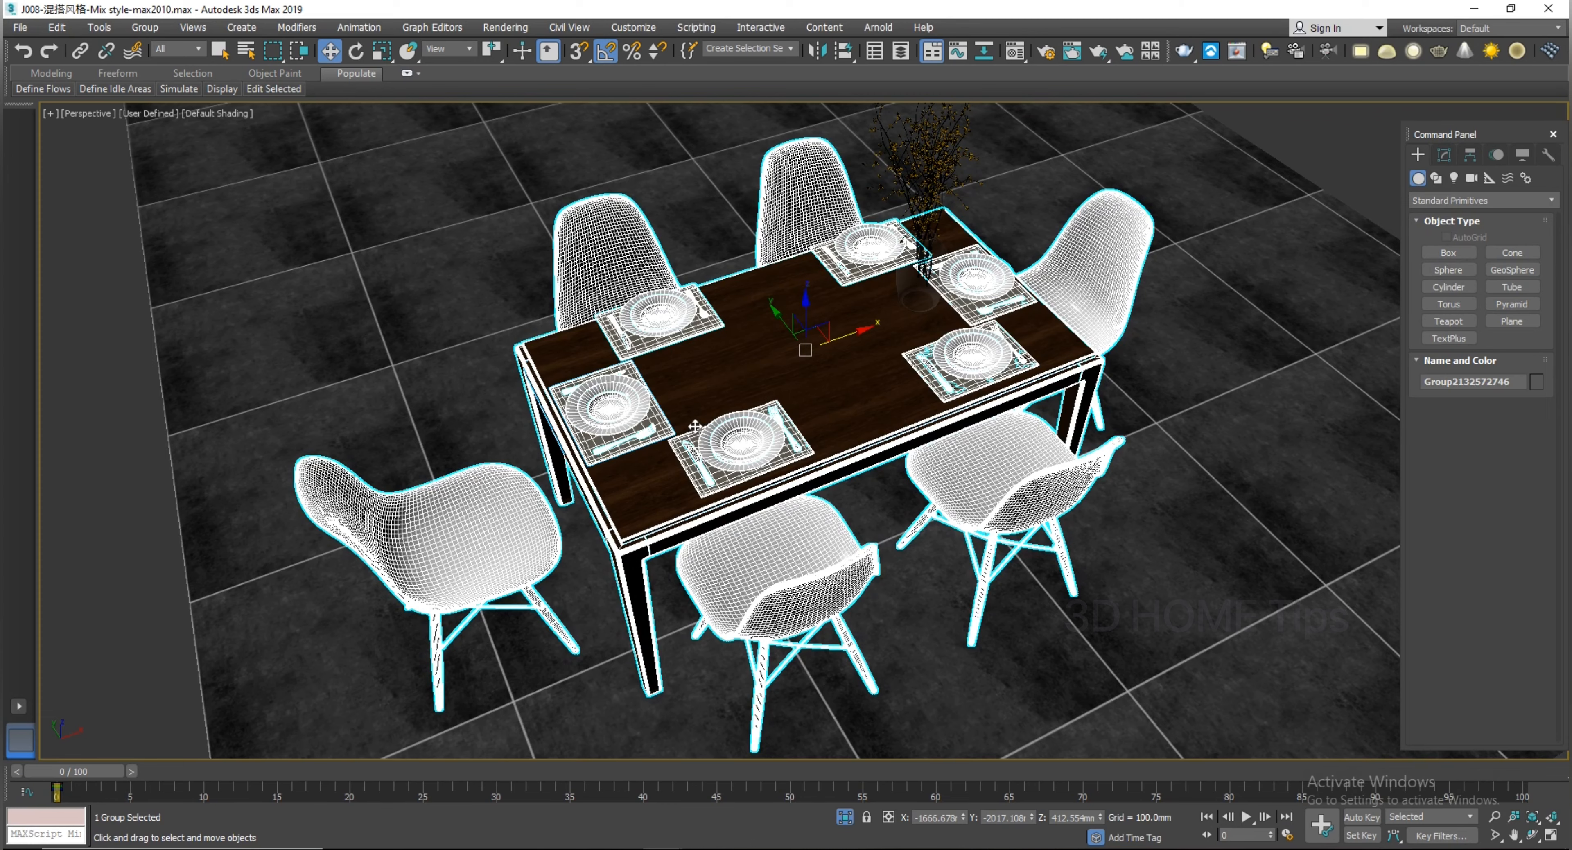
middle_click_drag(700, 468, 768, 526)
left_click(656, 556)
left_click(775, 483)
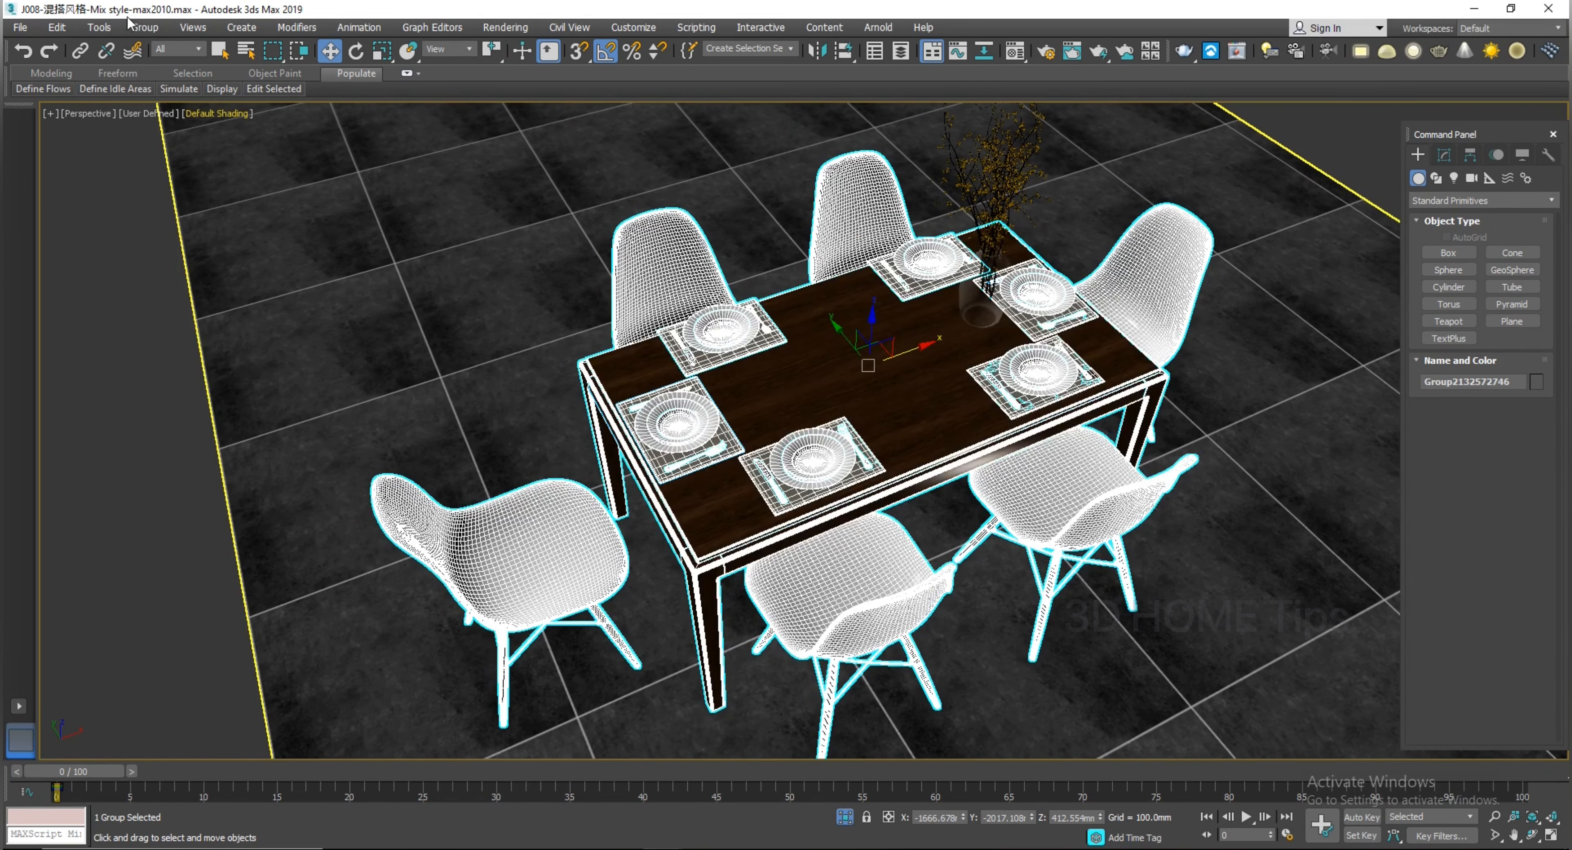
Check that selecting the end chair selects the entire dining set group
left_click(143, 27)
left_click(444, 289)
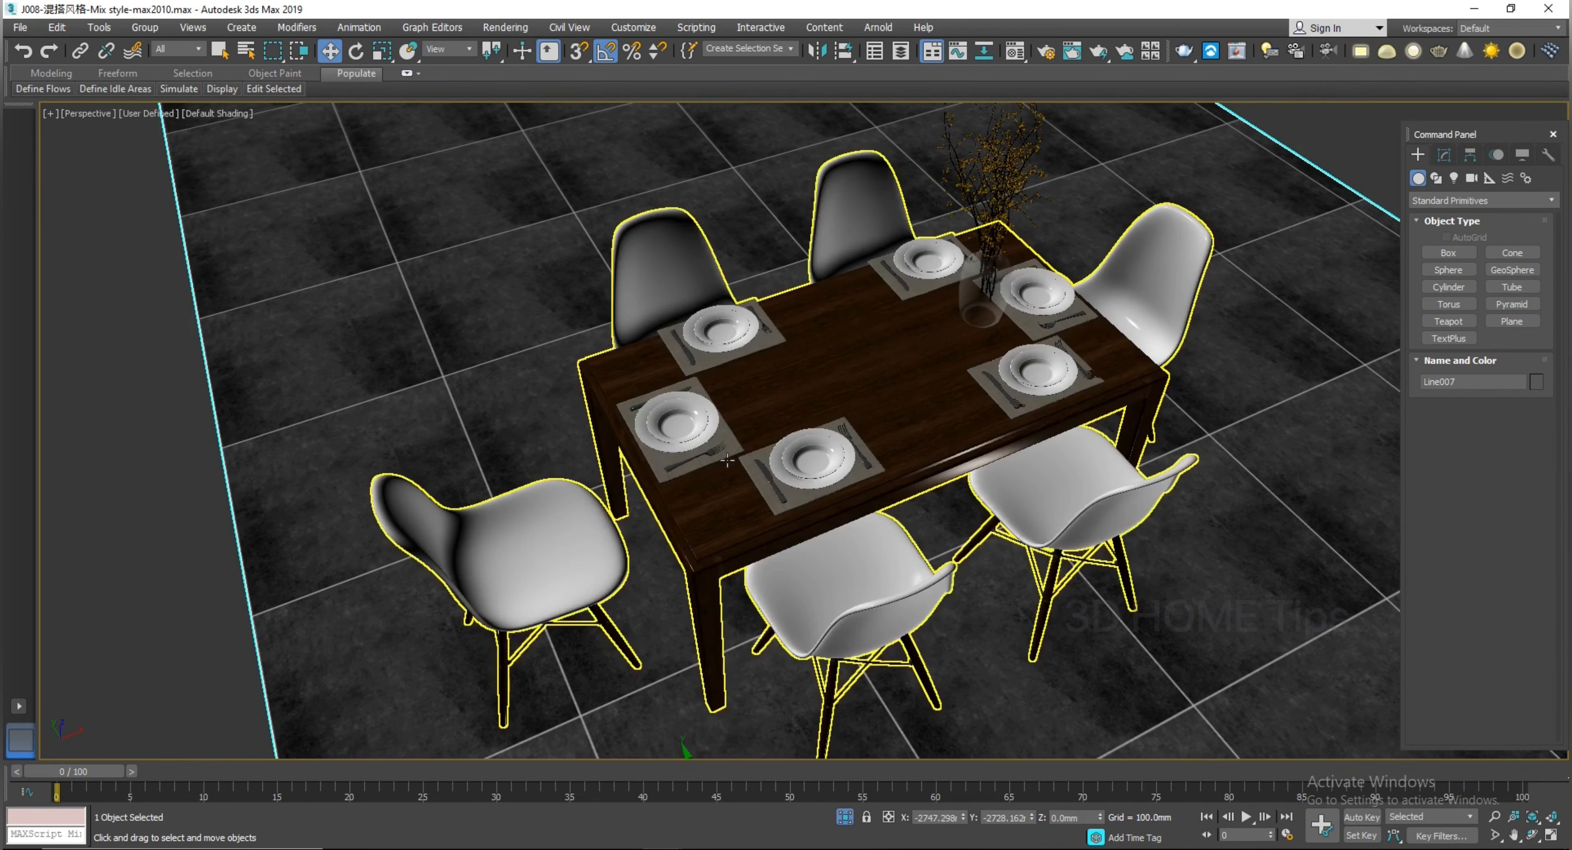
left_click(543, 492)
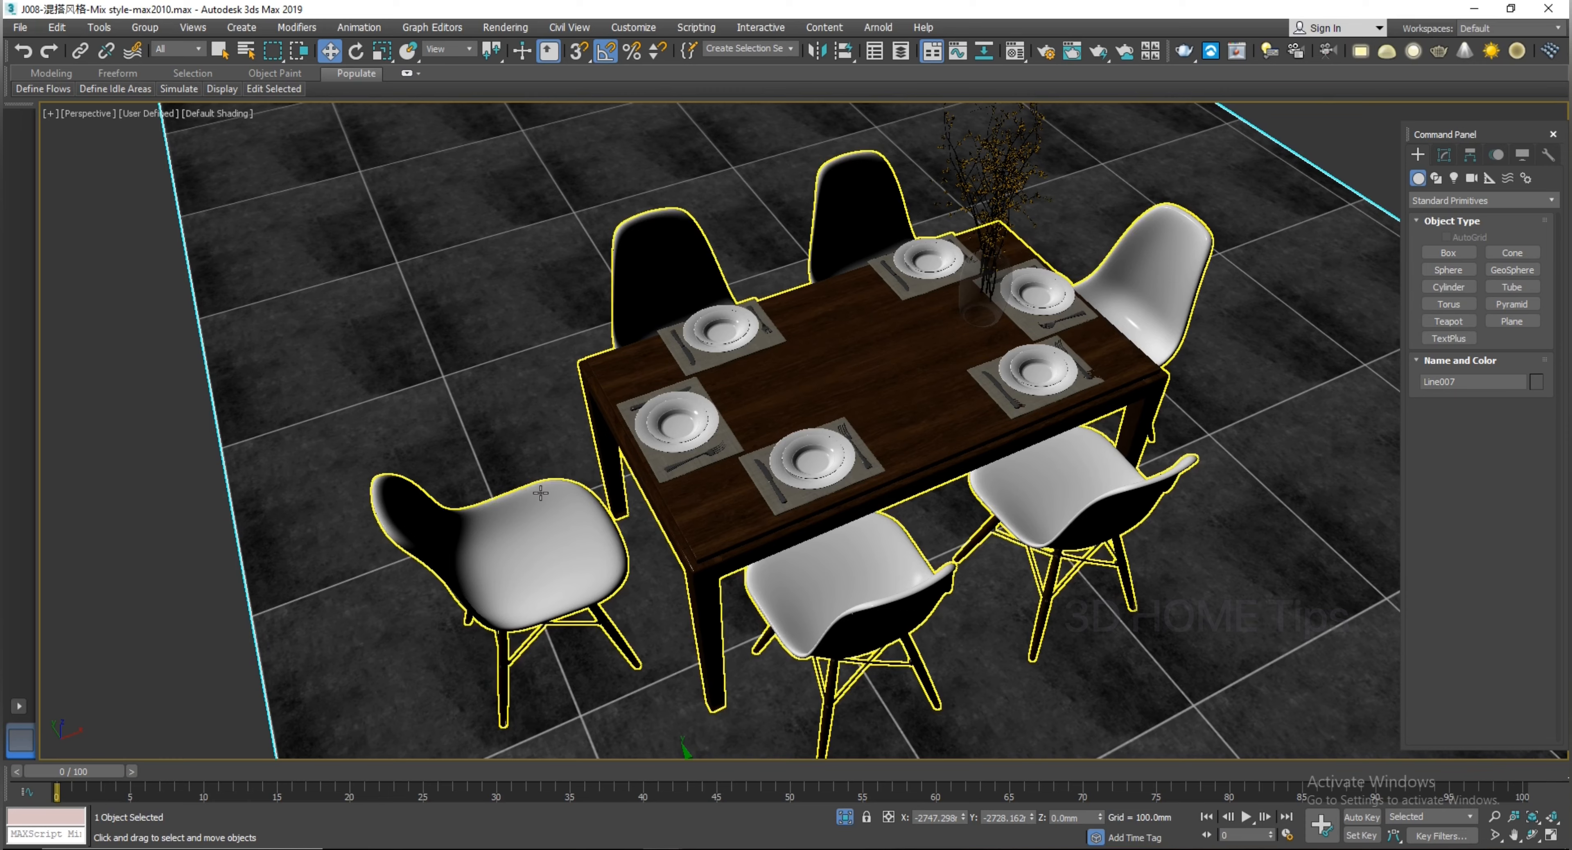
key("ctrl+z")
key("ctrl+z")
key("ctrl+z")
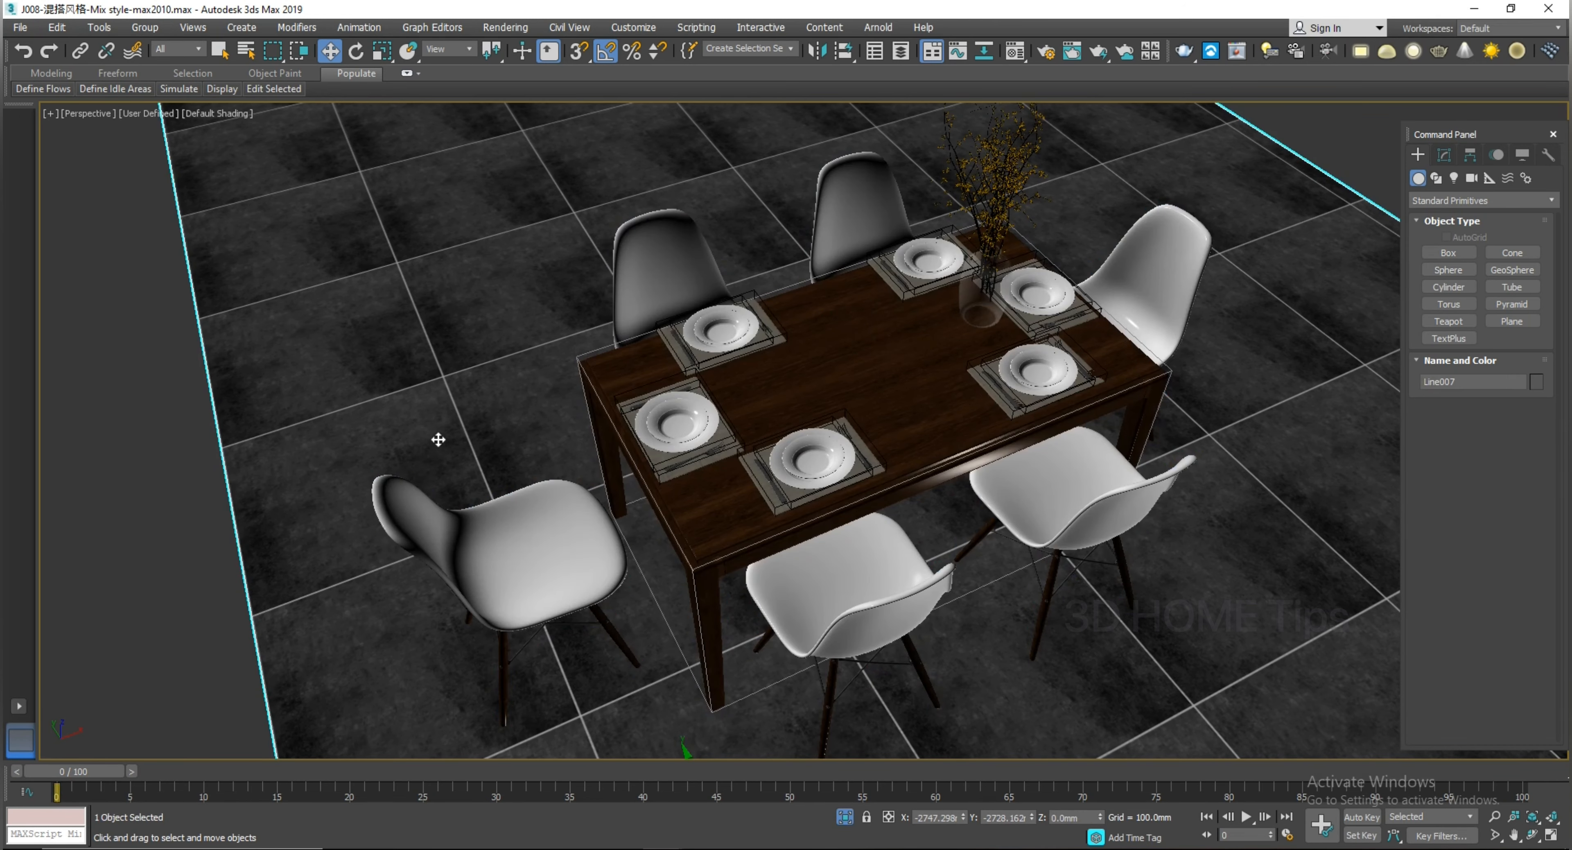
left_click(532, 536)
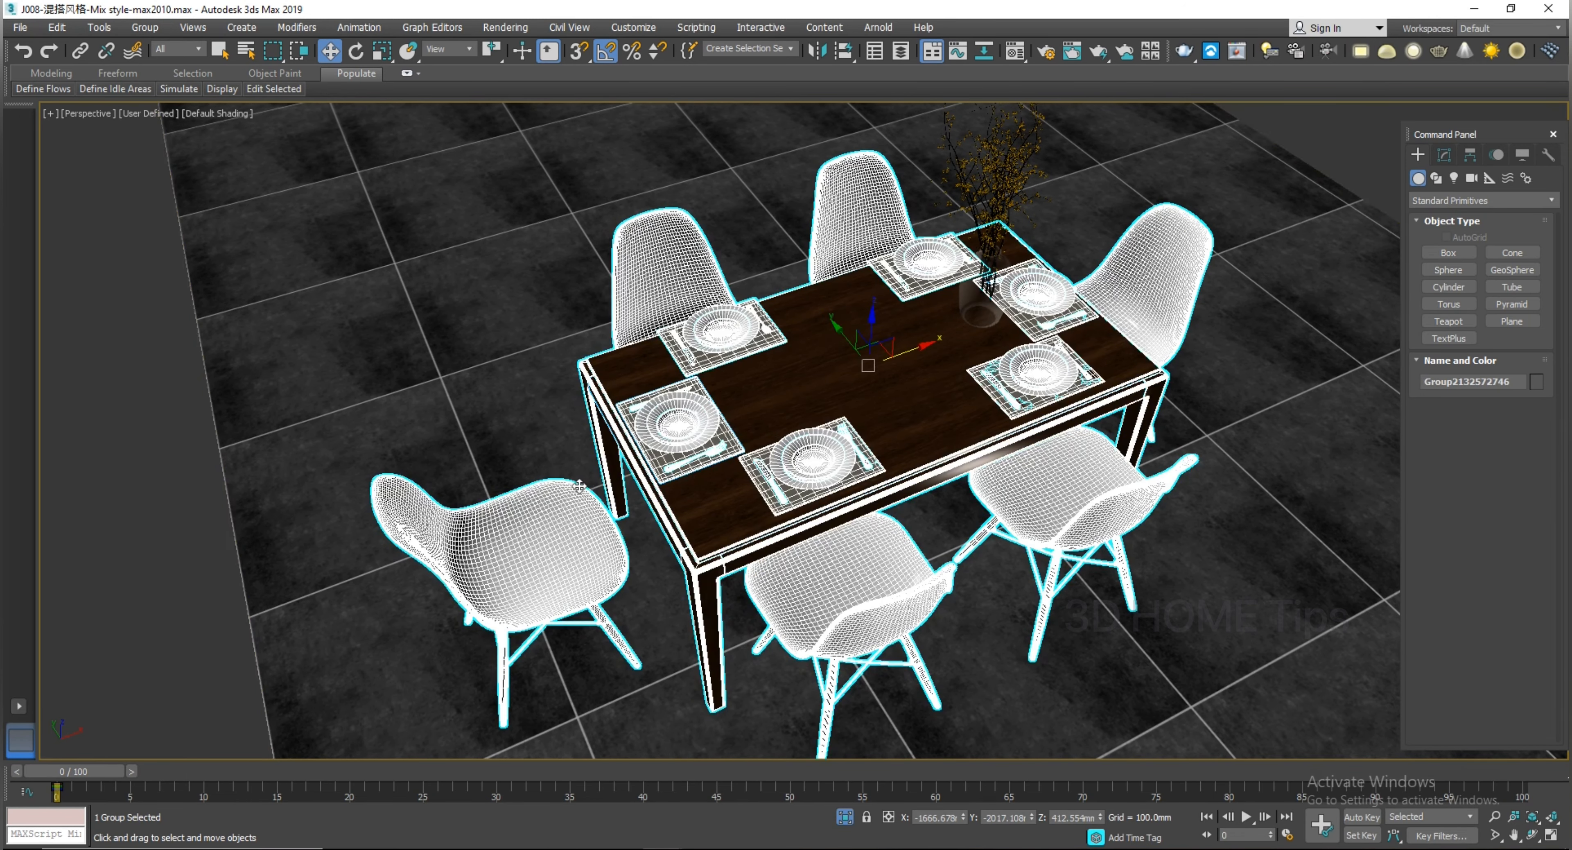
left_click(643, 483)
left_click(716, 456)
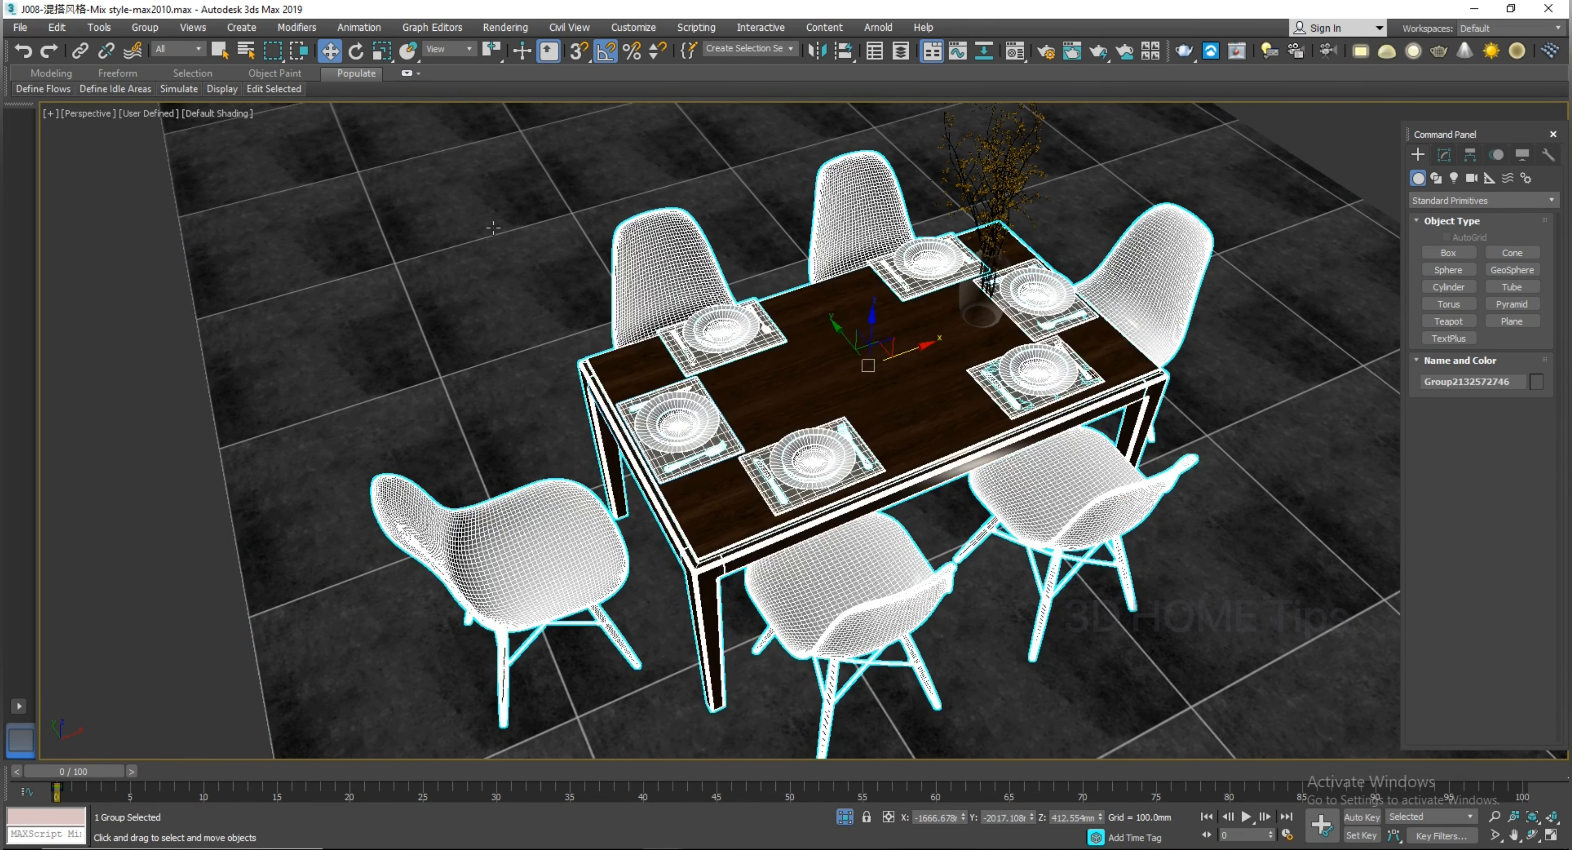
Open the dining set group and detach the chair at the table's short end from it
left_click(144, 27)
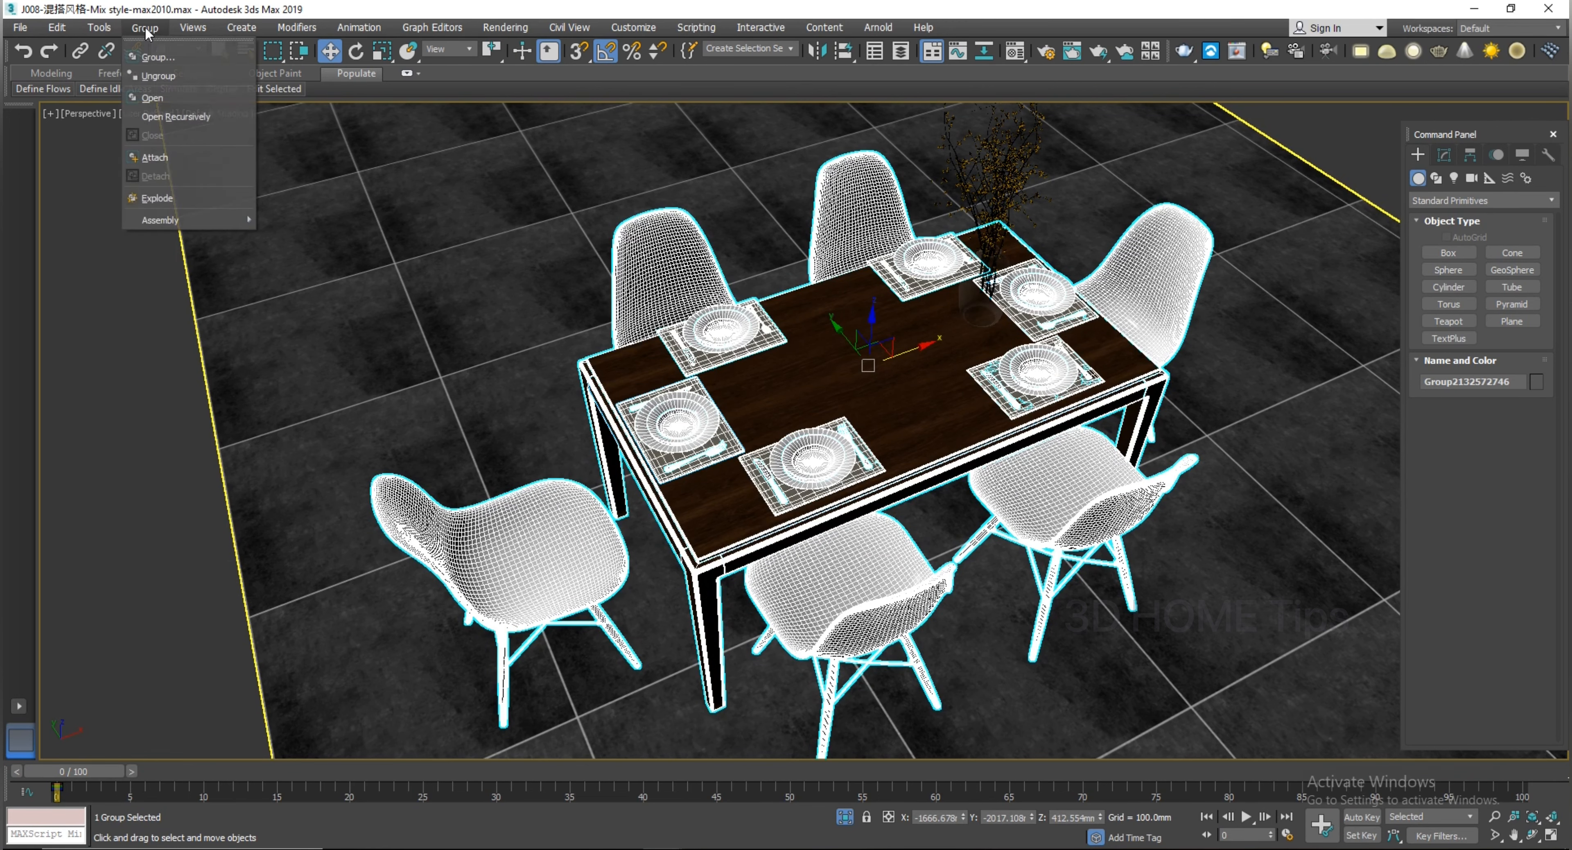
left_click(176, 108)
left_click(635, 550)
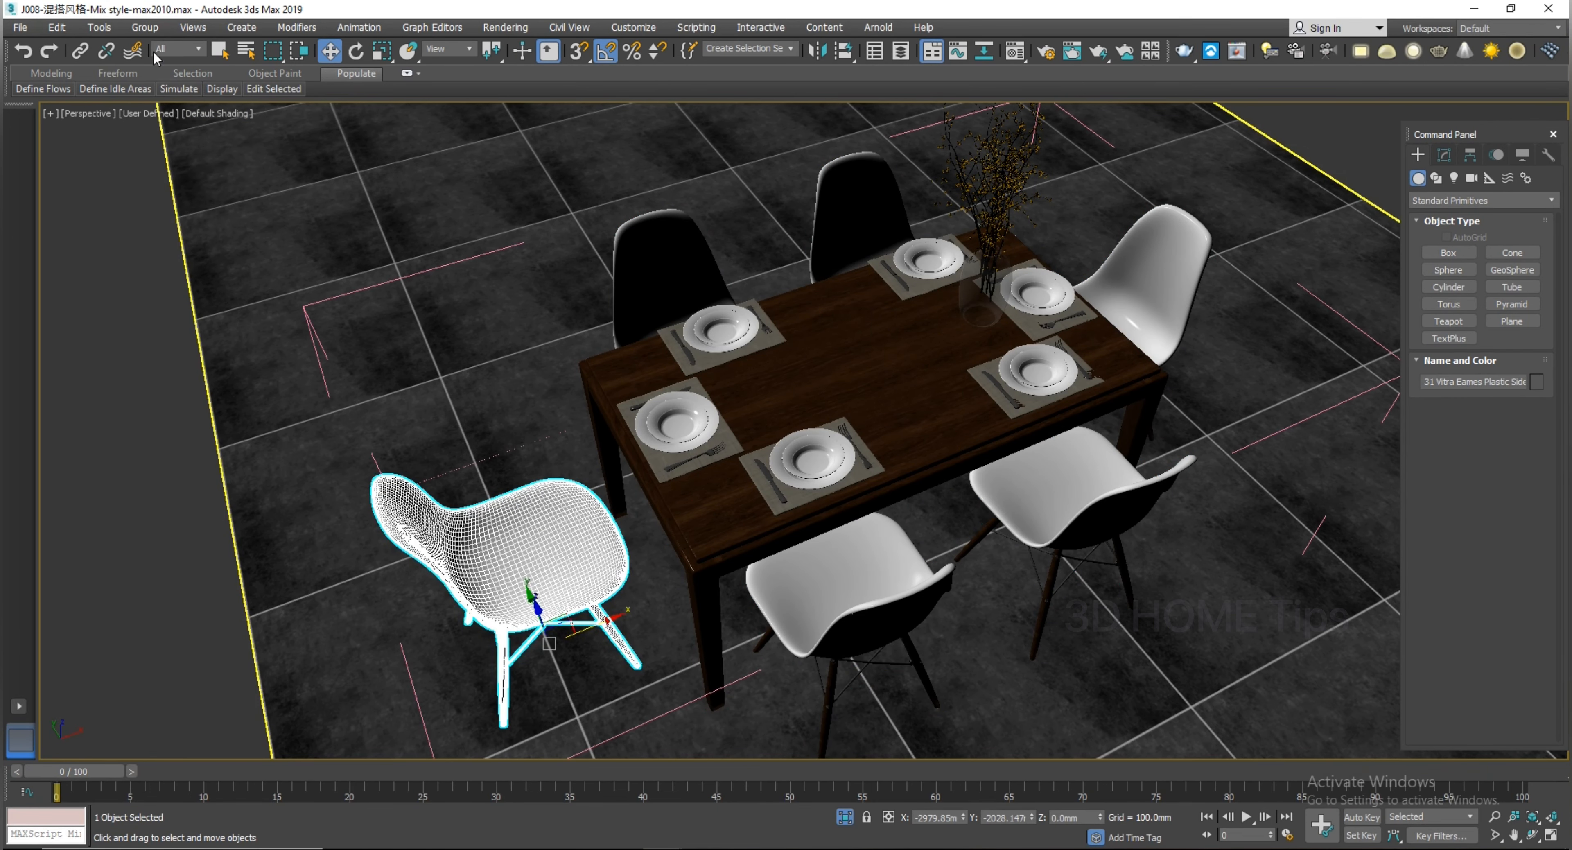
left_click(145, 27)
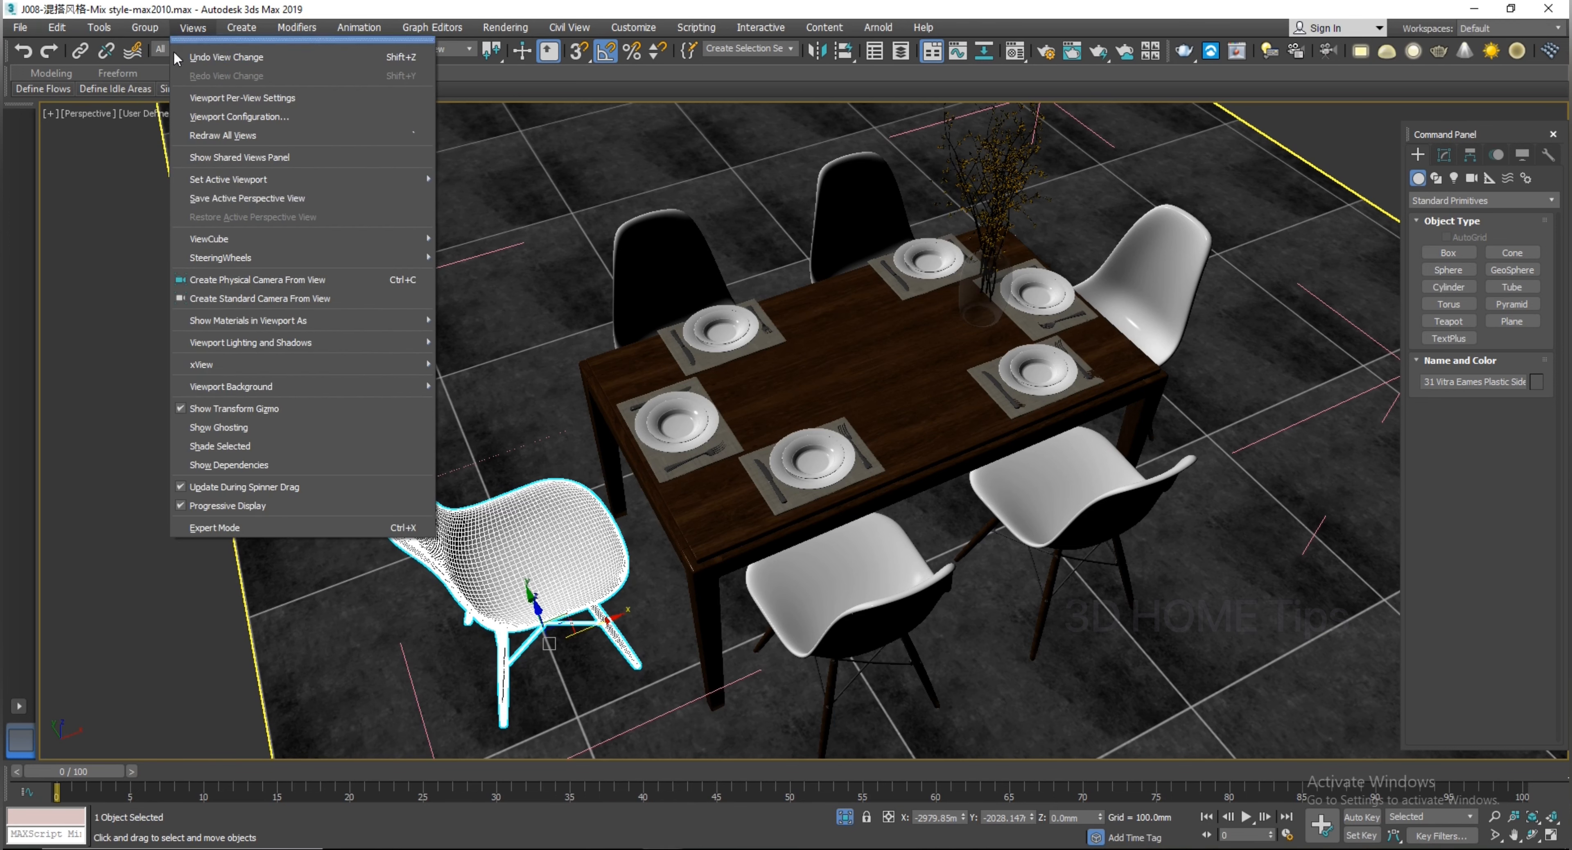
left_click(157, 196)
left_click(290, 356)
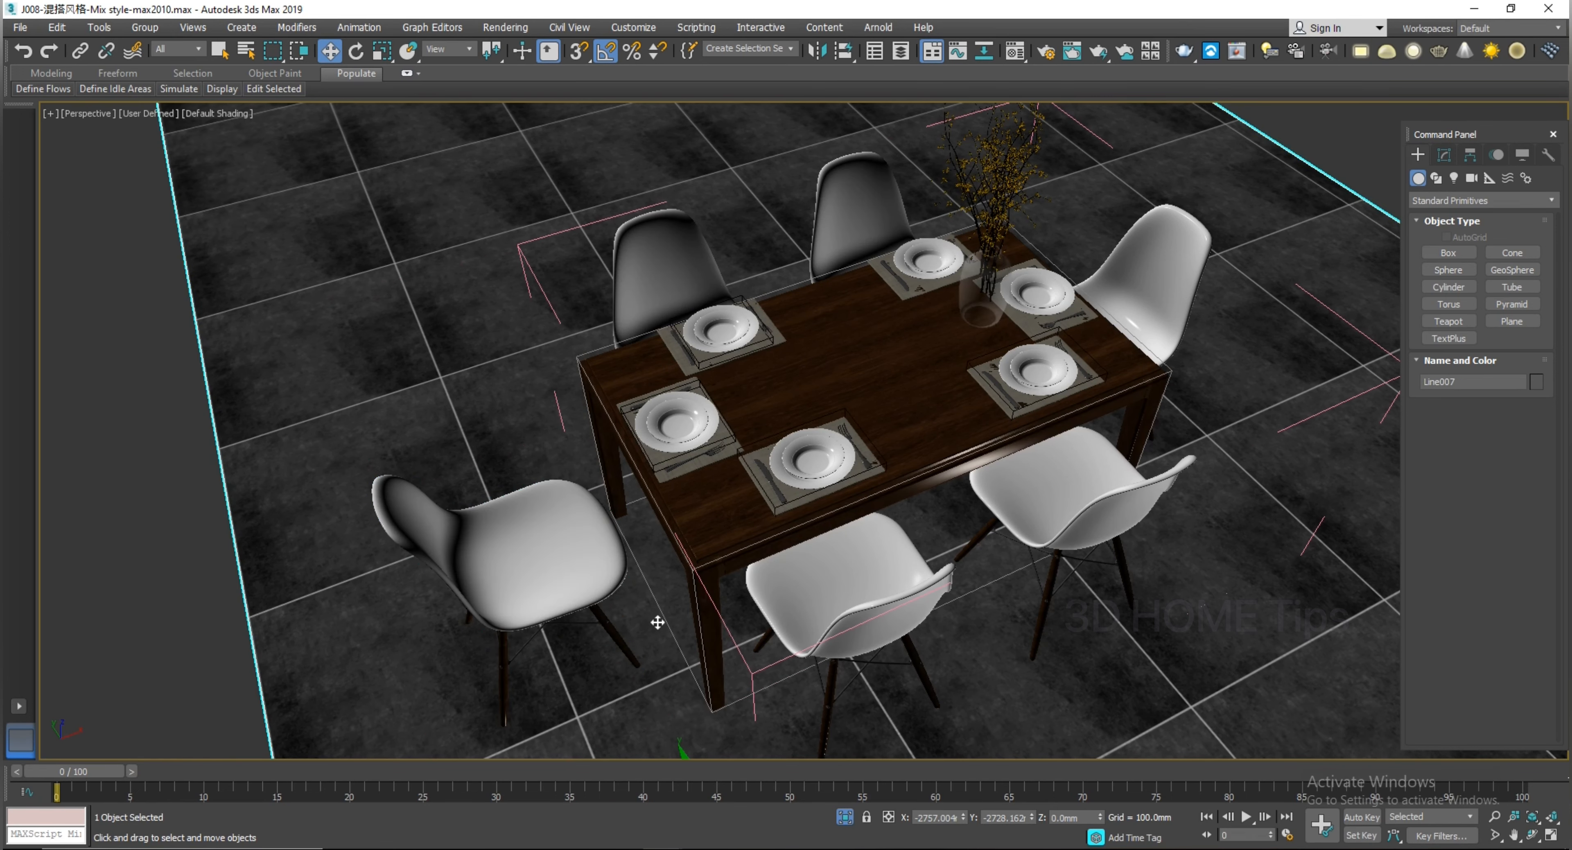
Select a place setting inside the open dining set group and close the group without the detached chair
left_click(533, 559)
left_click(801, 457)
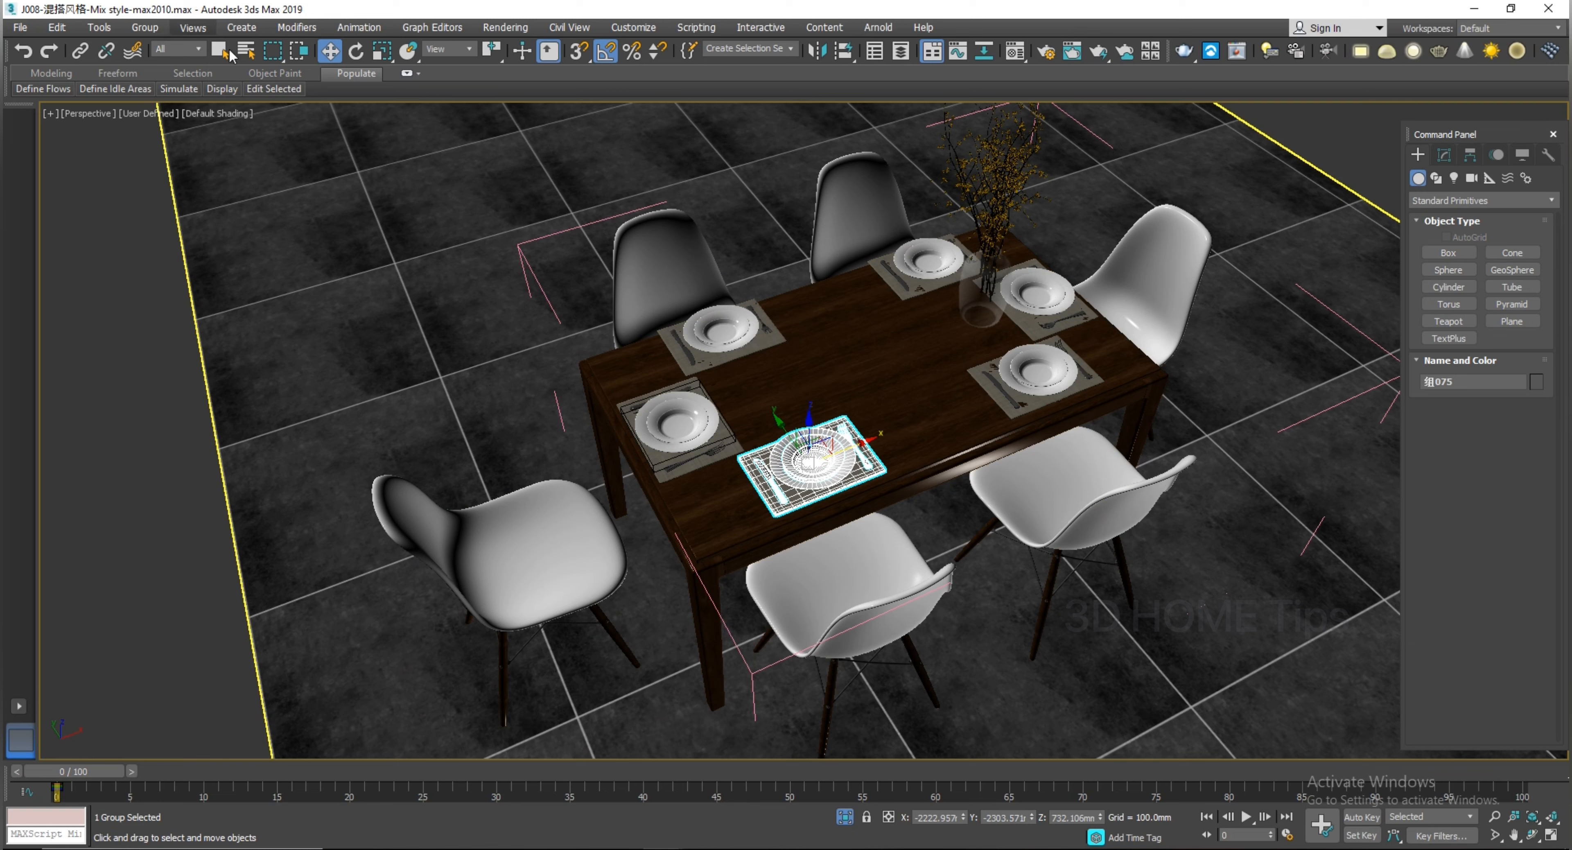
left_click(144, 27)
left_click(153, 128)
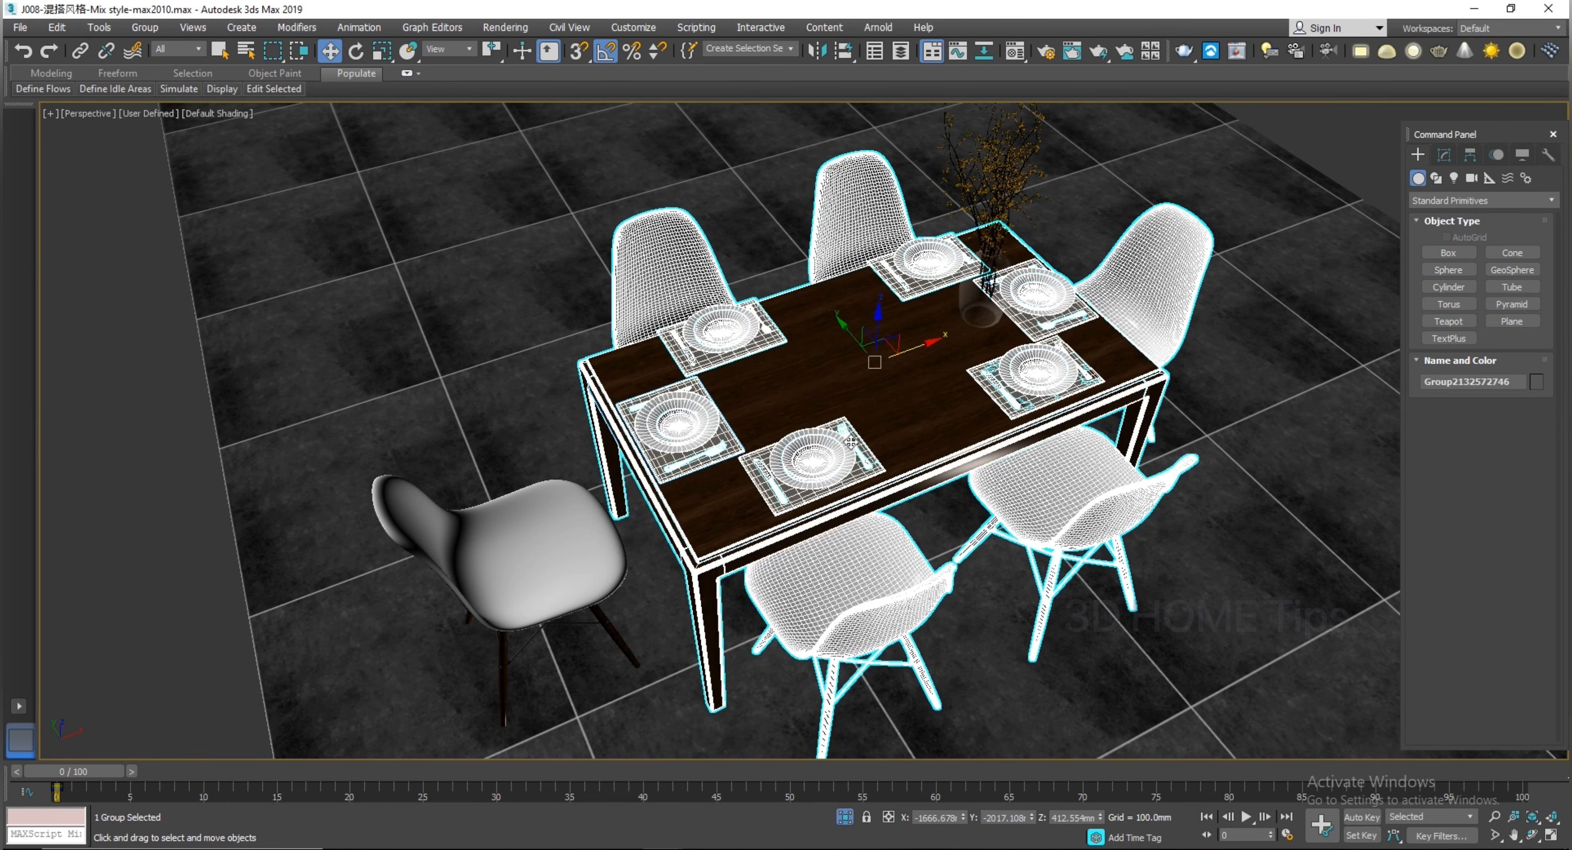
Select the detached end chair and the closed dining set group in turn to check that they are separate
left_click(586, 583)
left_click(428, 425)
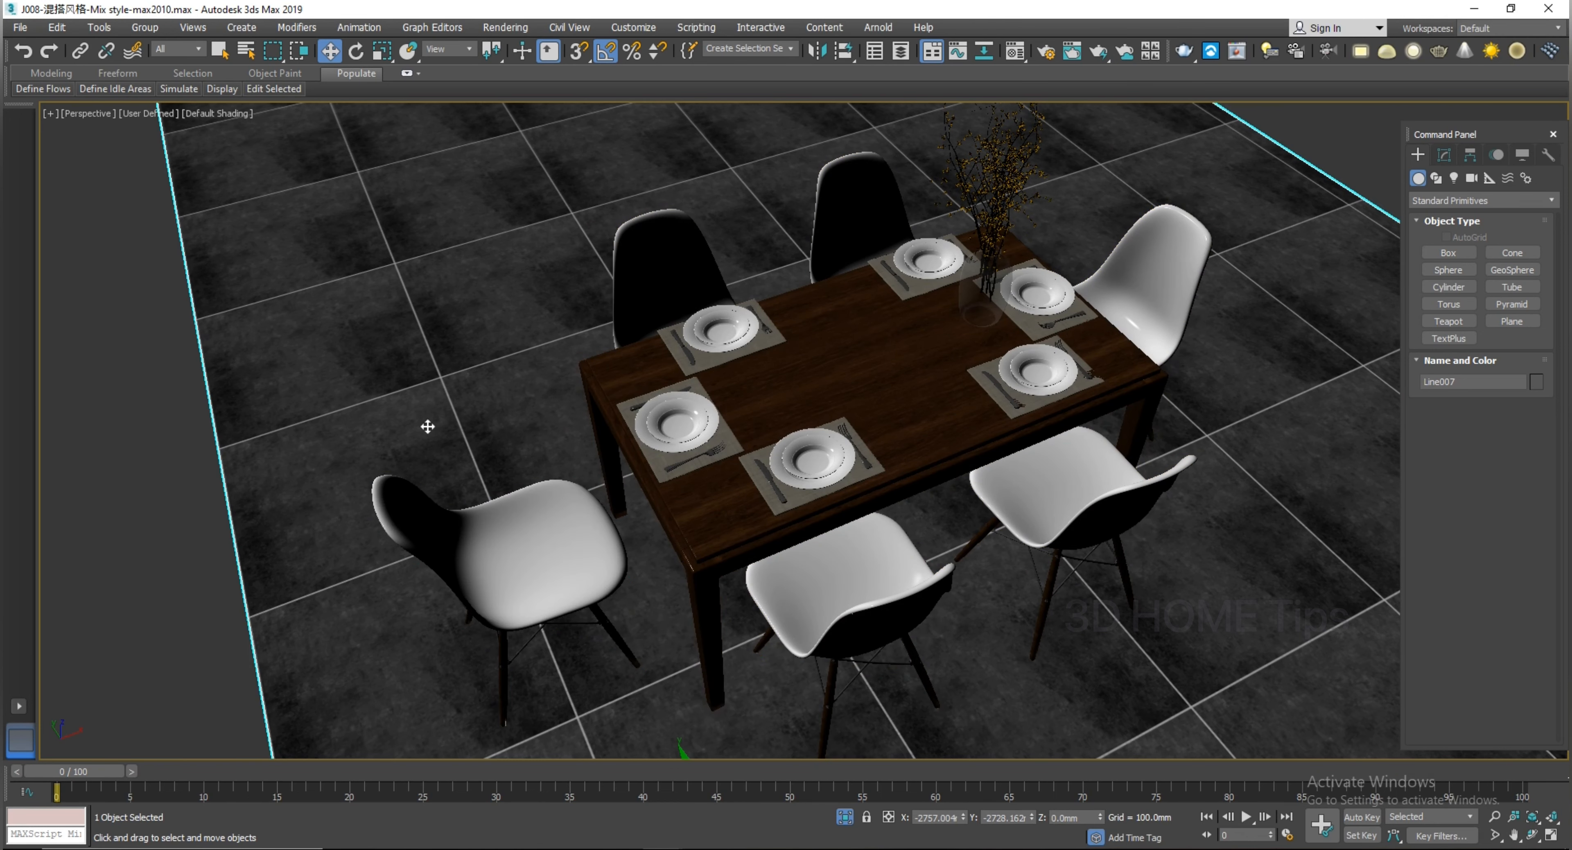
left_click(520, 594)
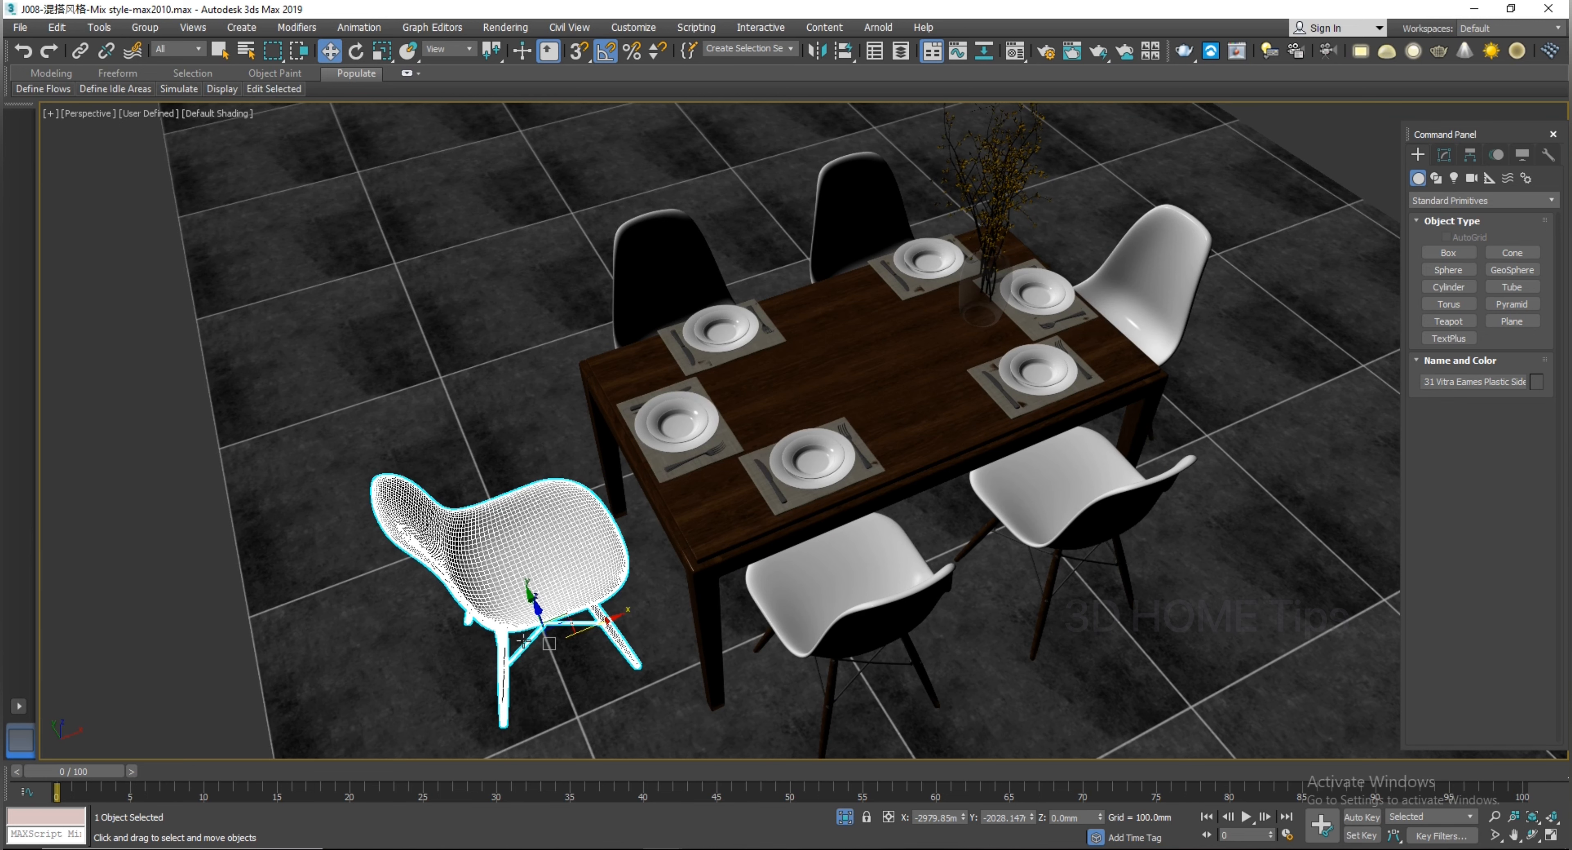
left_click(787, 440)
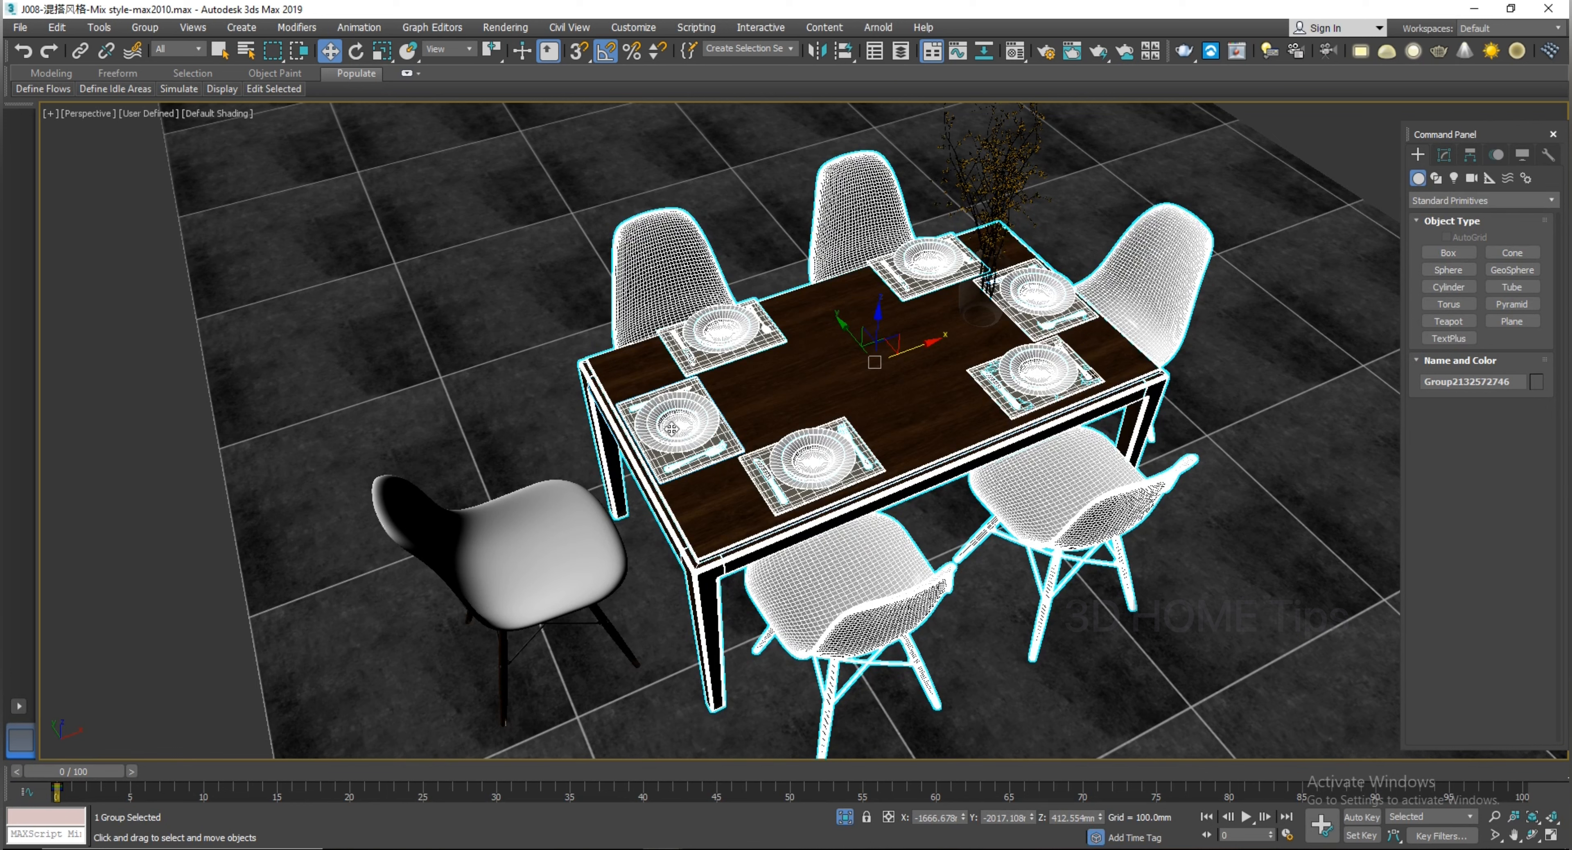
left_click(467, 556)
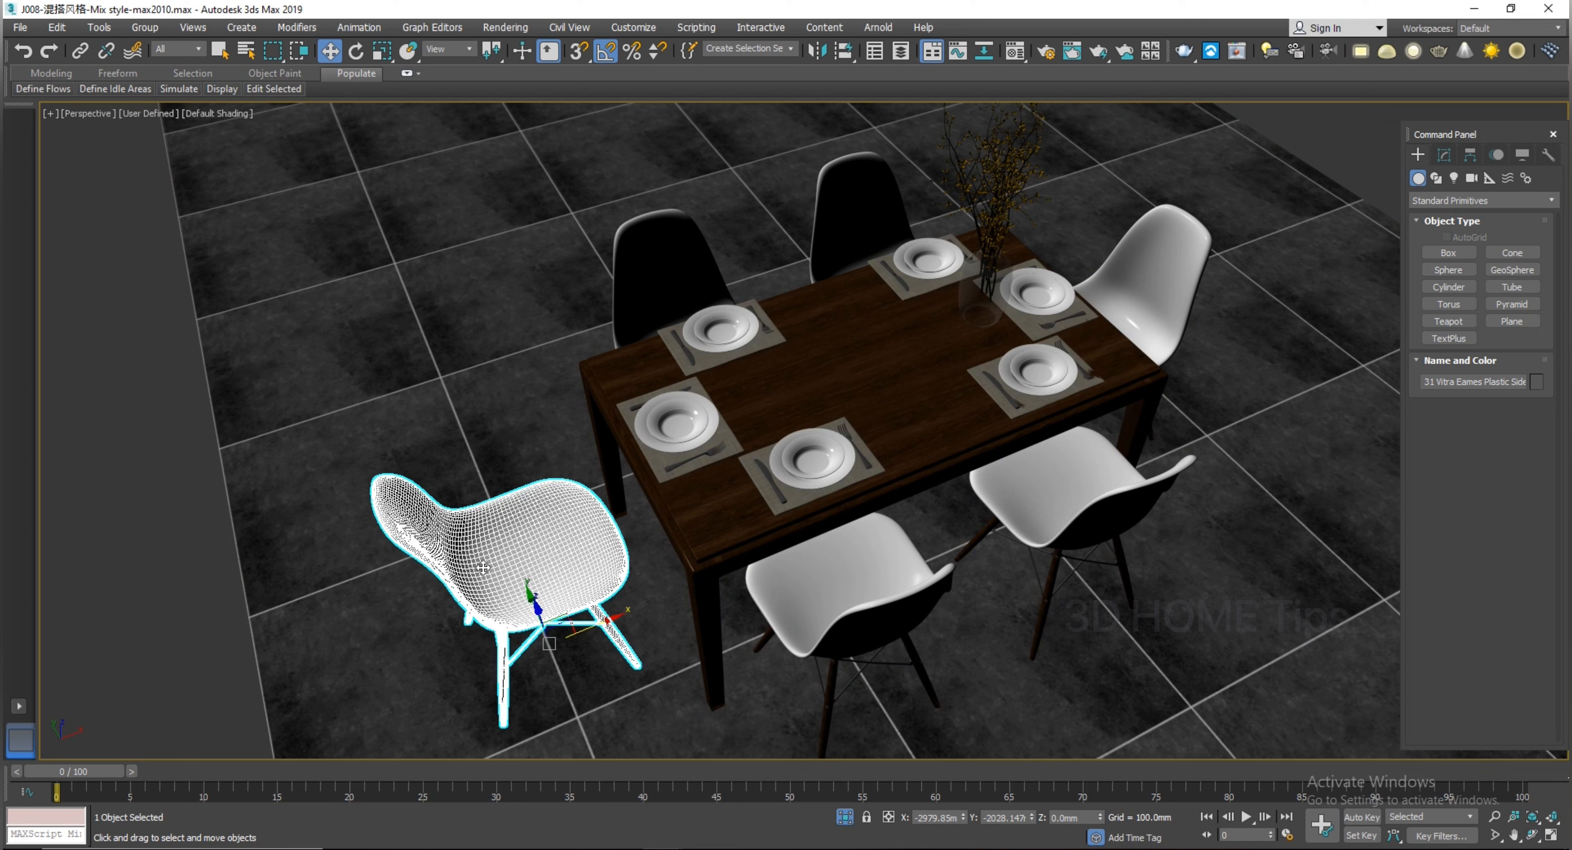
Attach the selected end chair to the dining set group
left_click(145, 27)
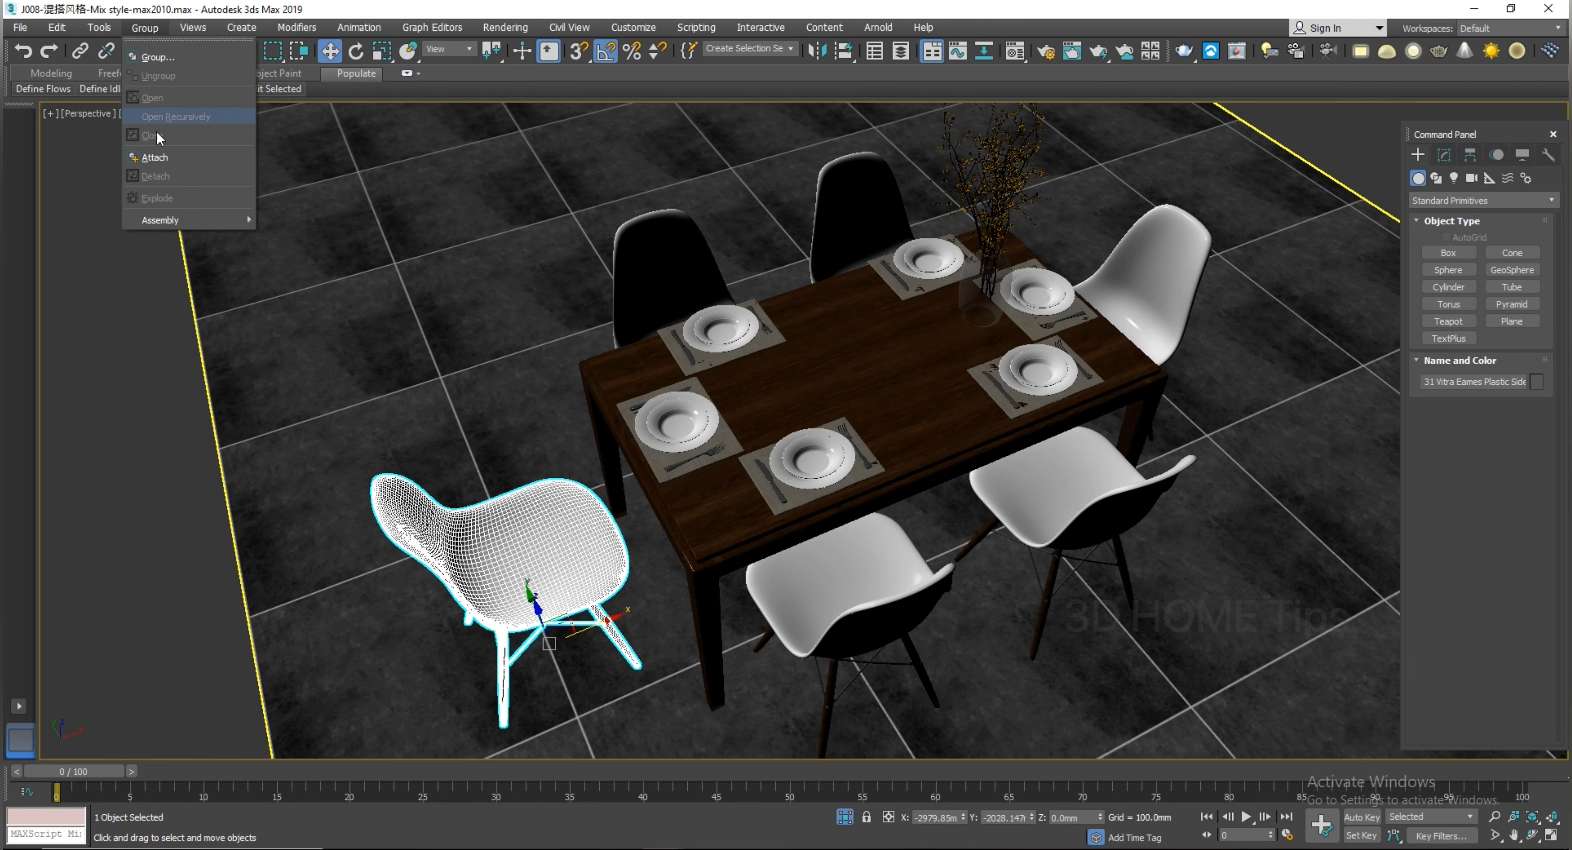
left_click(156, 158)
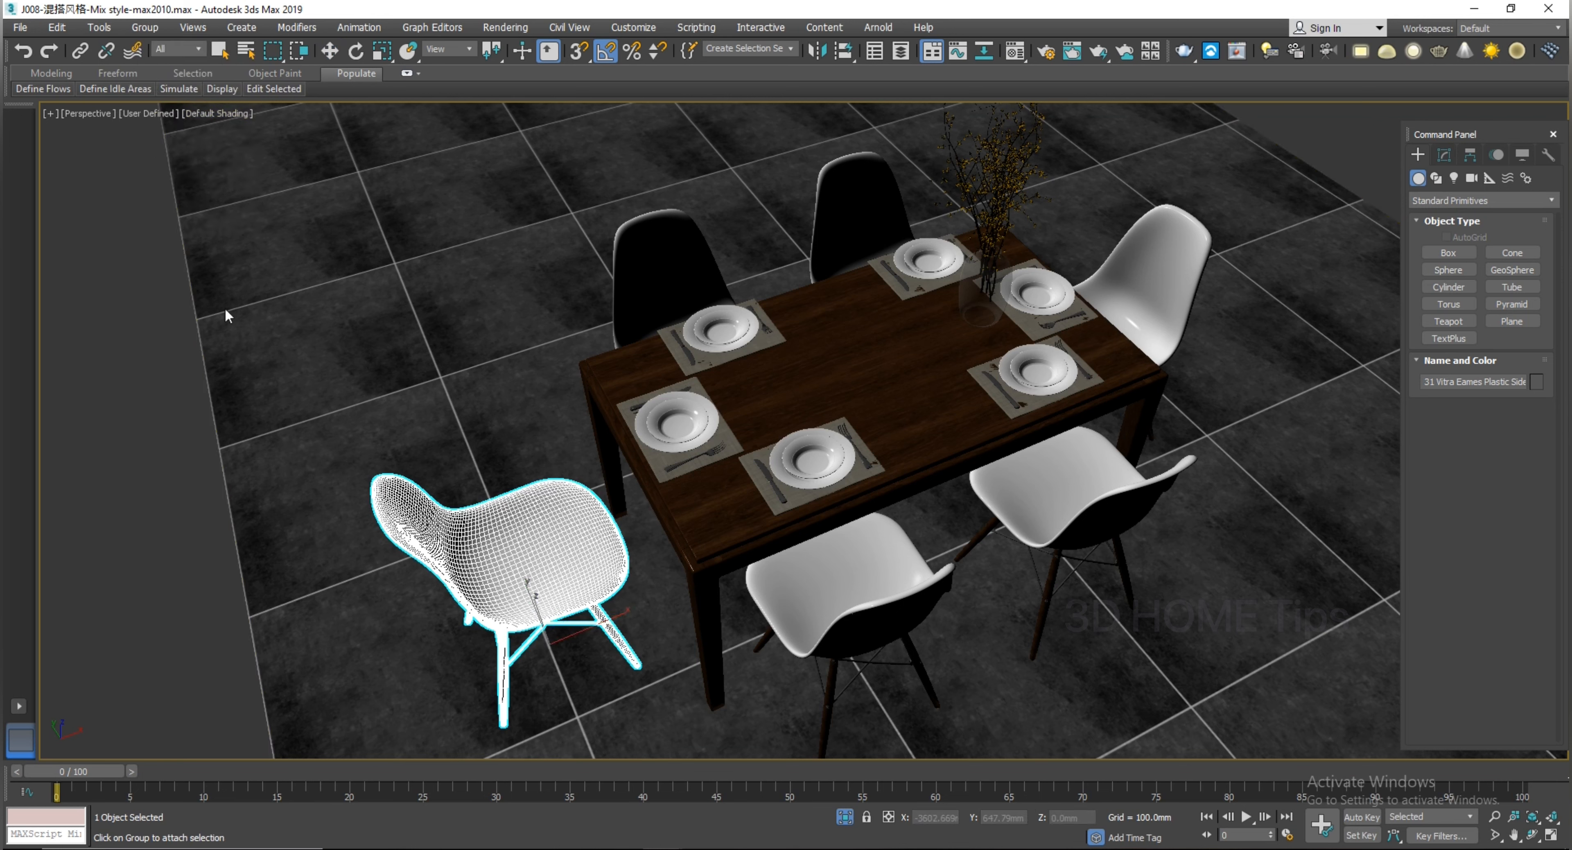
left_click(837, 369)
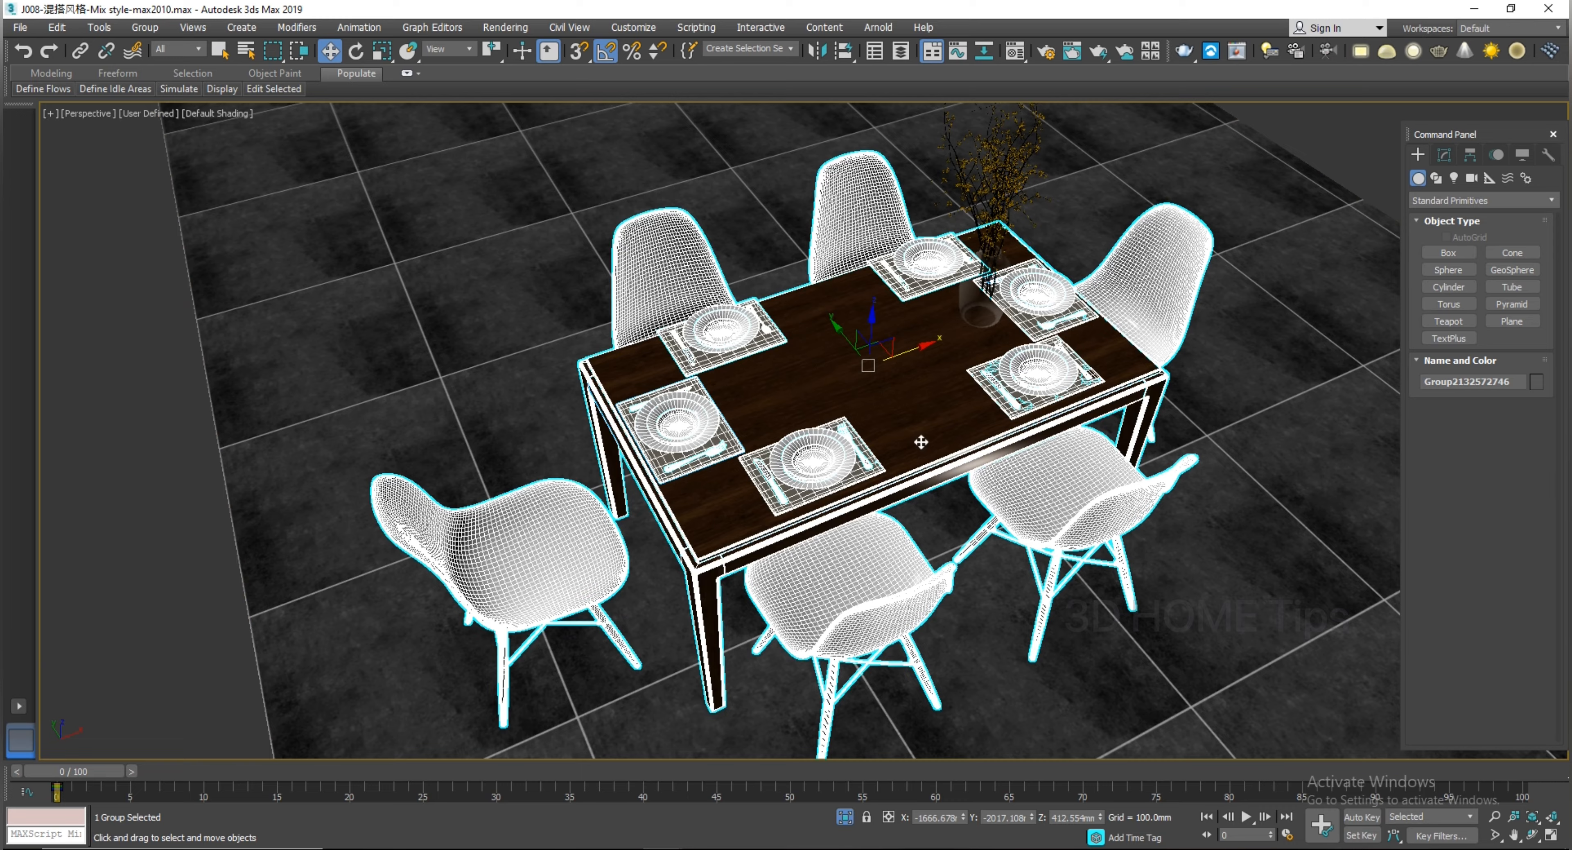
Move the dining set group about 500 mm along positive X and frame it in the perspective view
left_click(482, 330)
left_click(737, 396)
mouse_move(904, 357)
left_mouse_down()
mouse_move(951, 337)
mouse_move(797, 412)
mouse_move(918, 353)
left_mouse_up()
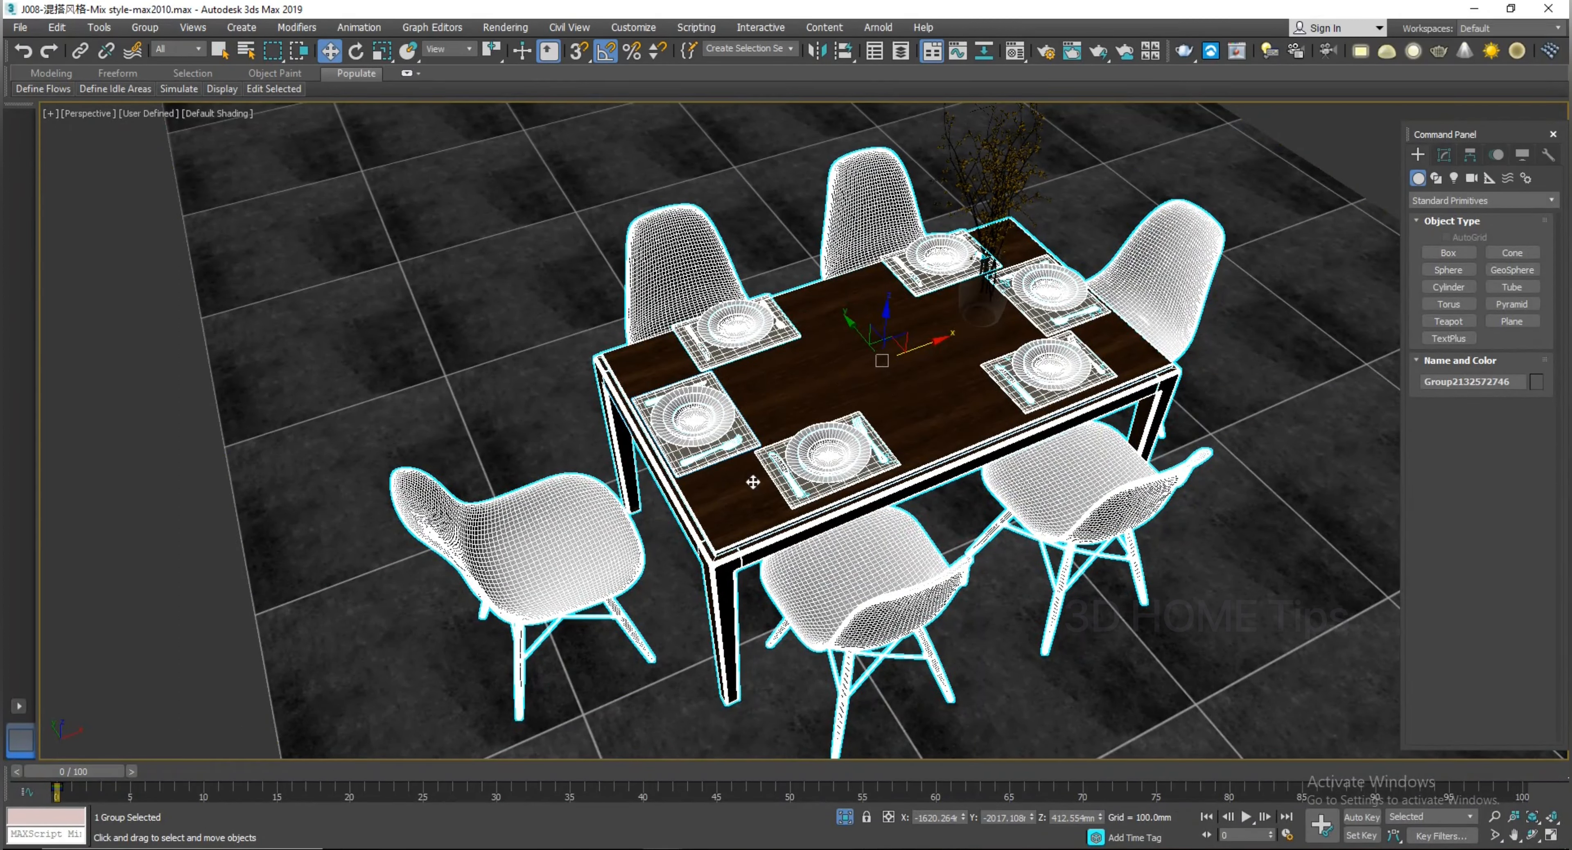
left_click_drag(905, 356, 1155, 427)
scroll(459, 721, "down", 4)
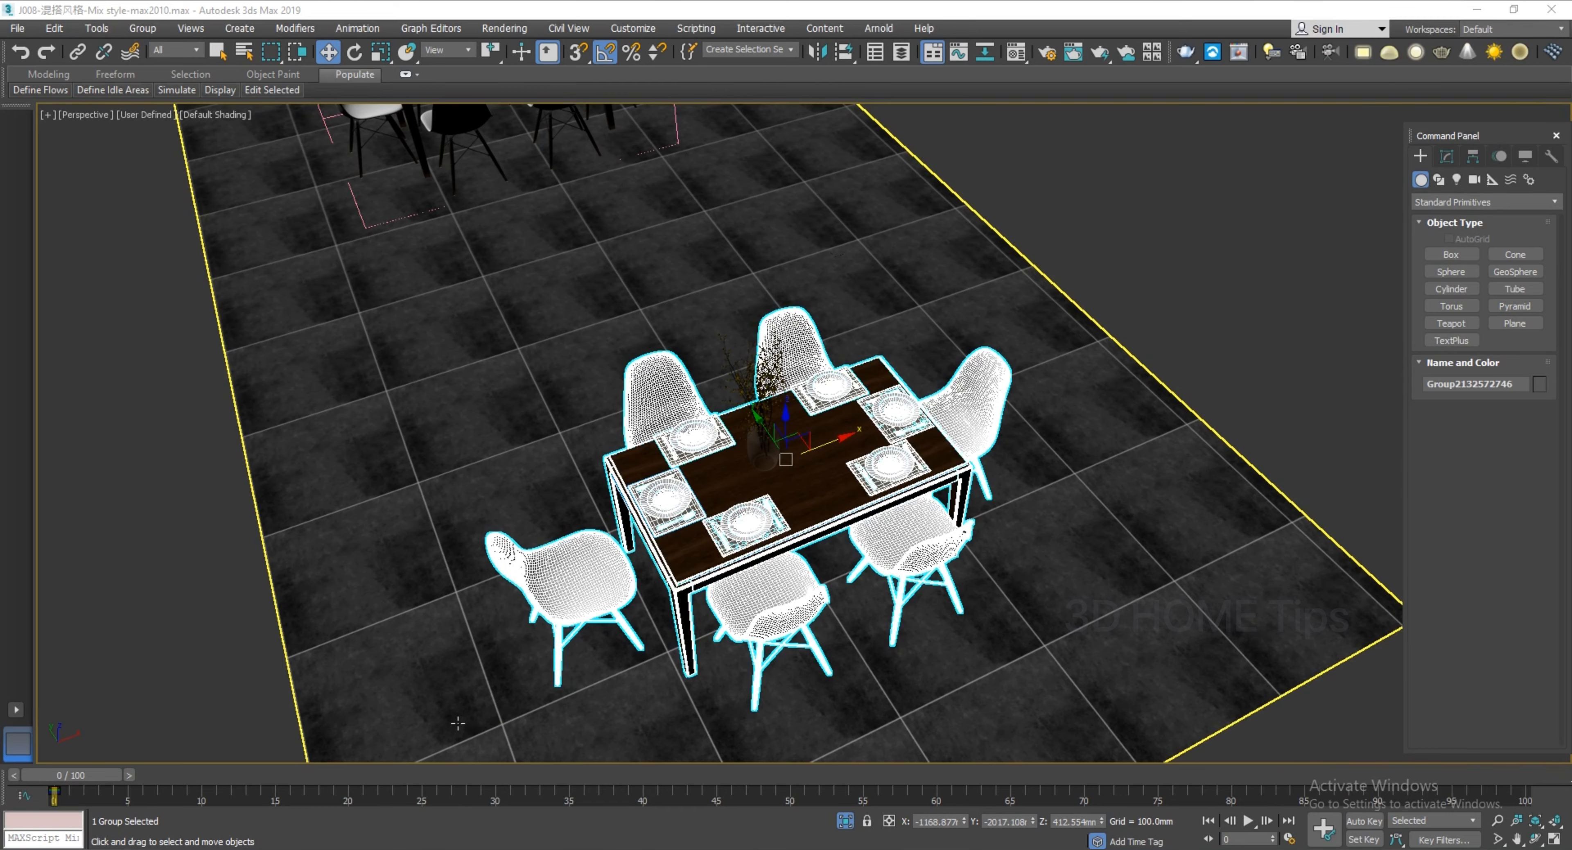
middle_click_drag(660, 703, 626, 676)
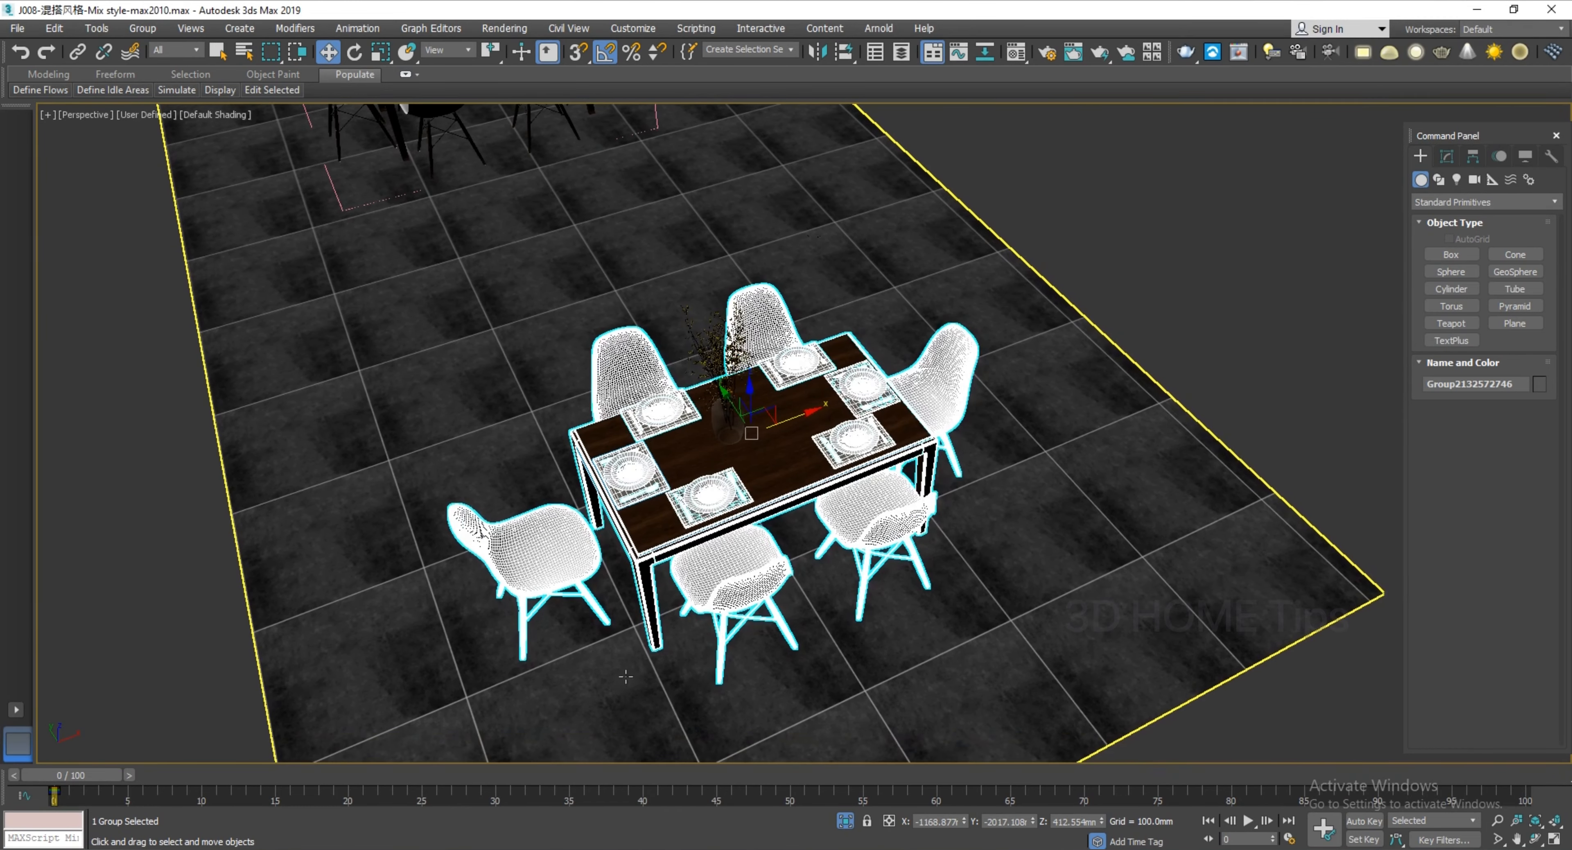
key("z")
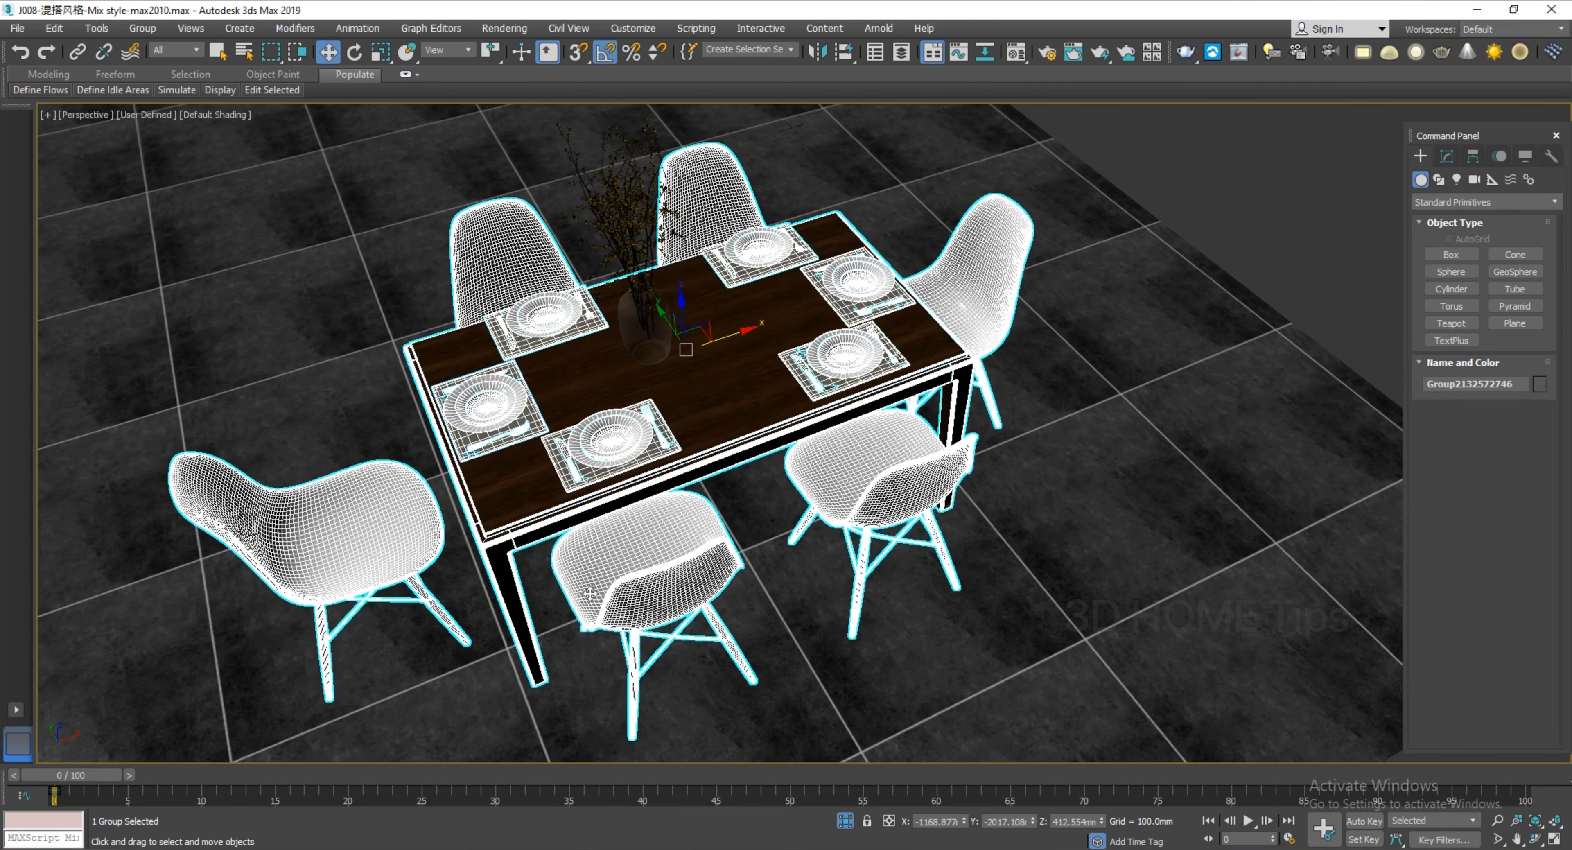
middle_click_drag(590, 593, 682, 580)
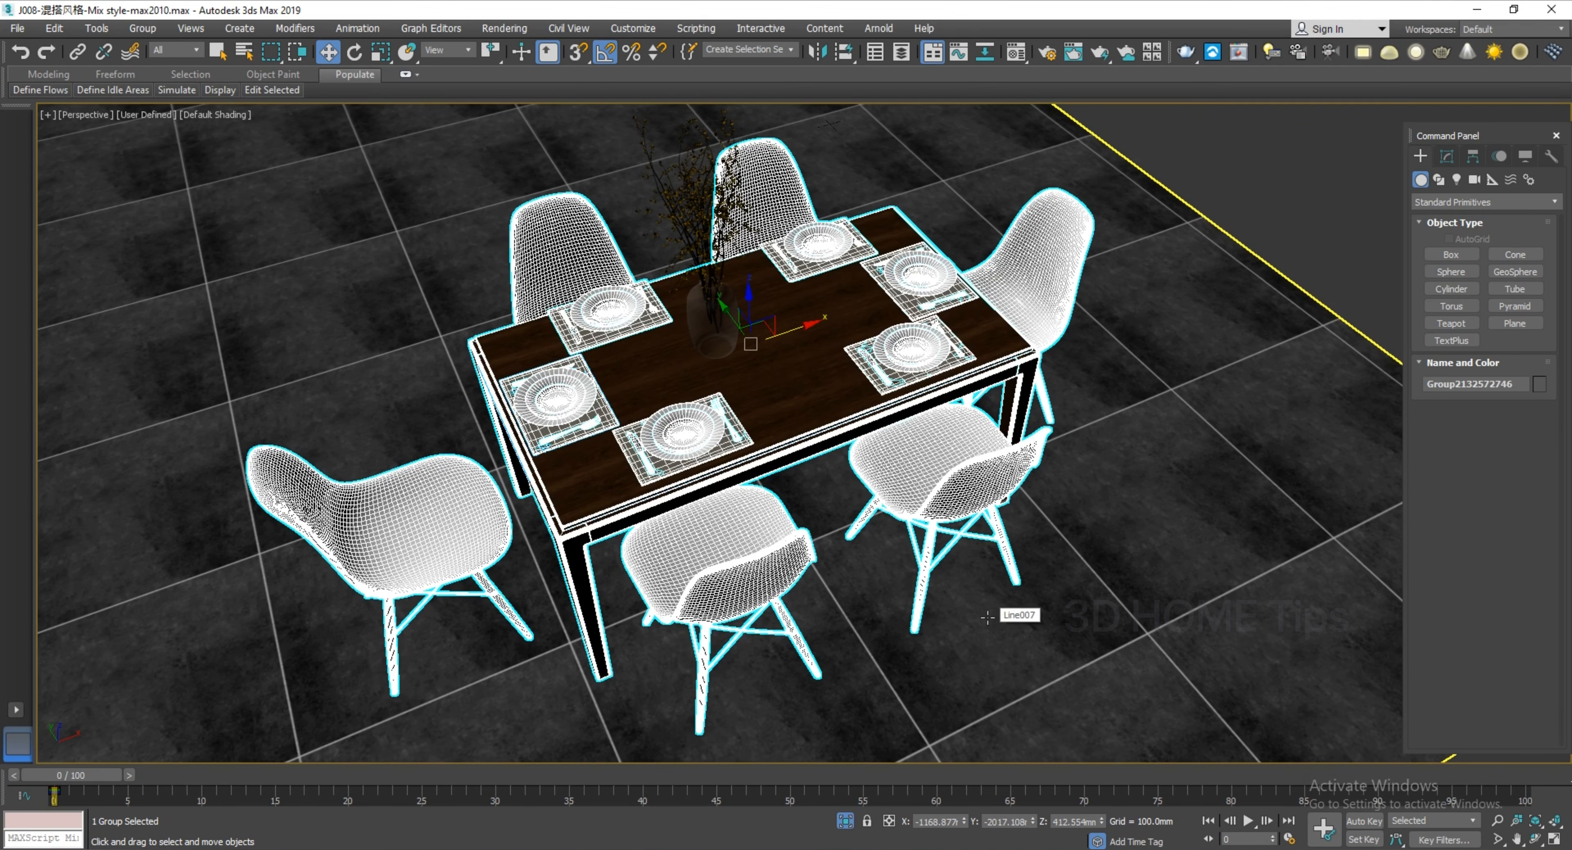
Select the dining set group and break it up with Explode
left_click(973, 622)
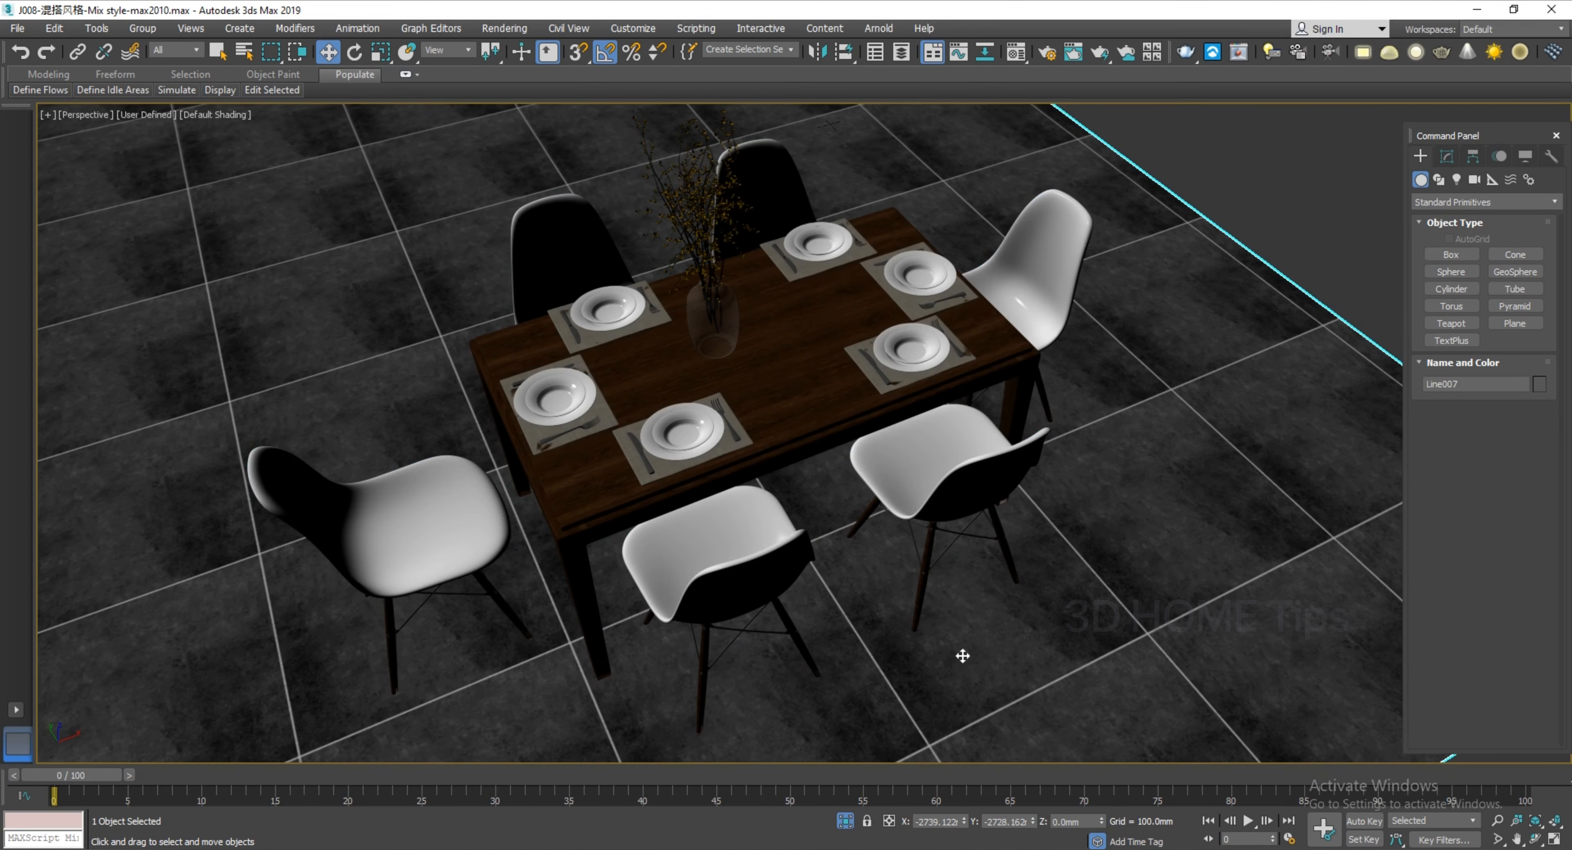
left_click(784, 419)
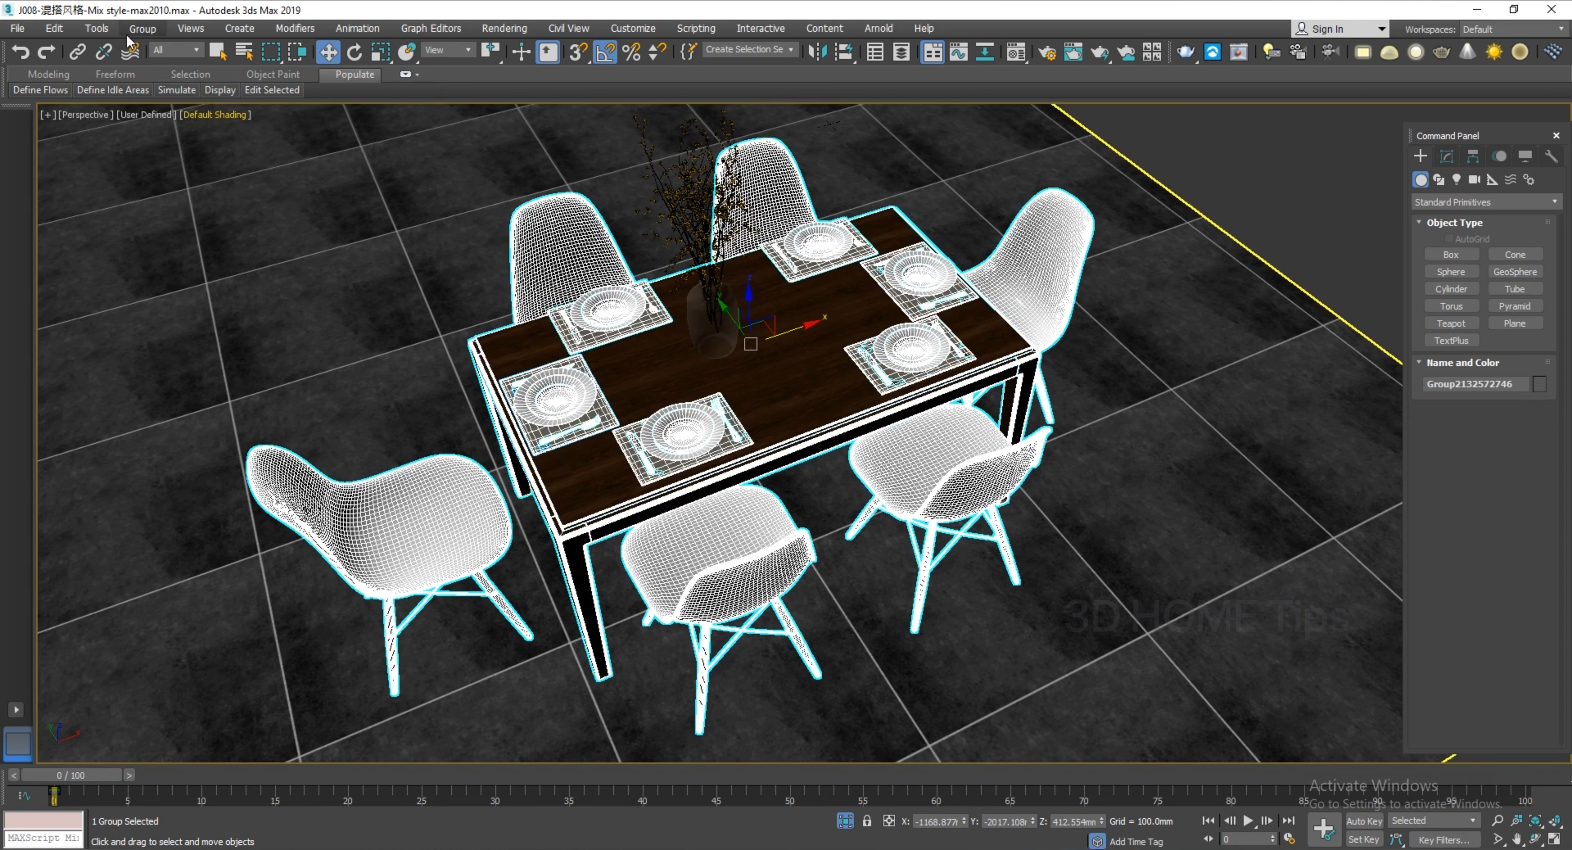
left_click(142, 28)
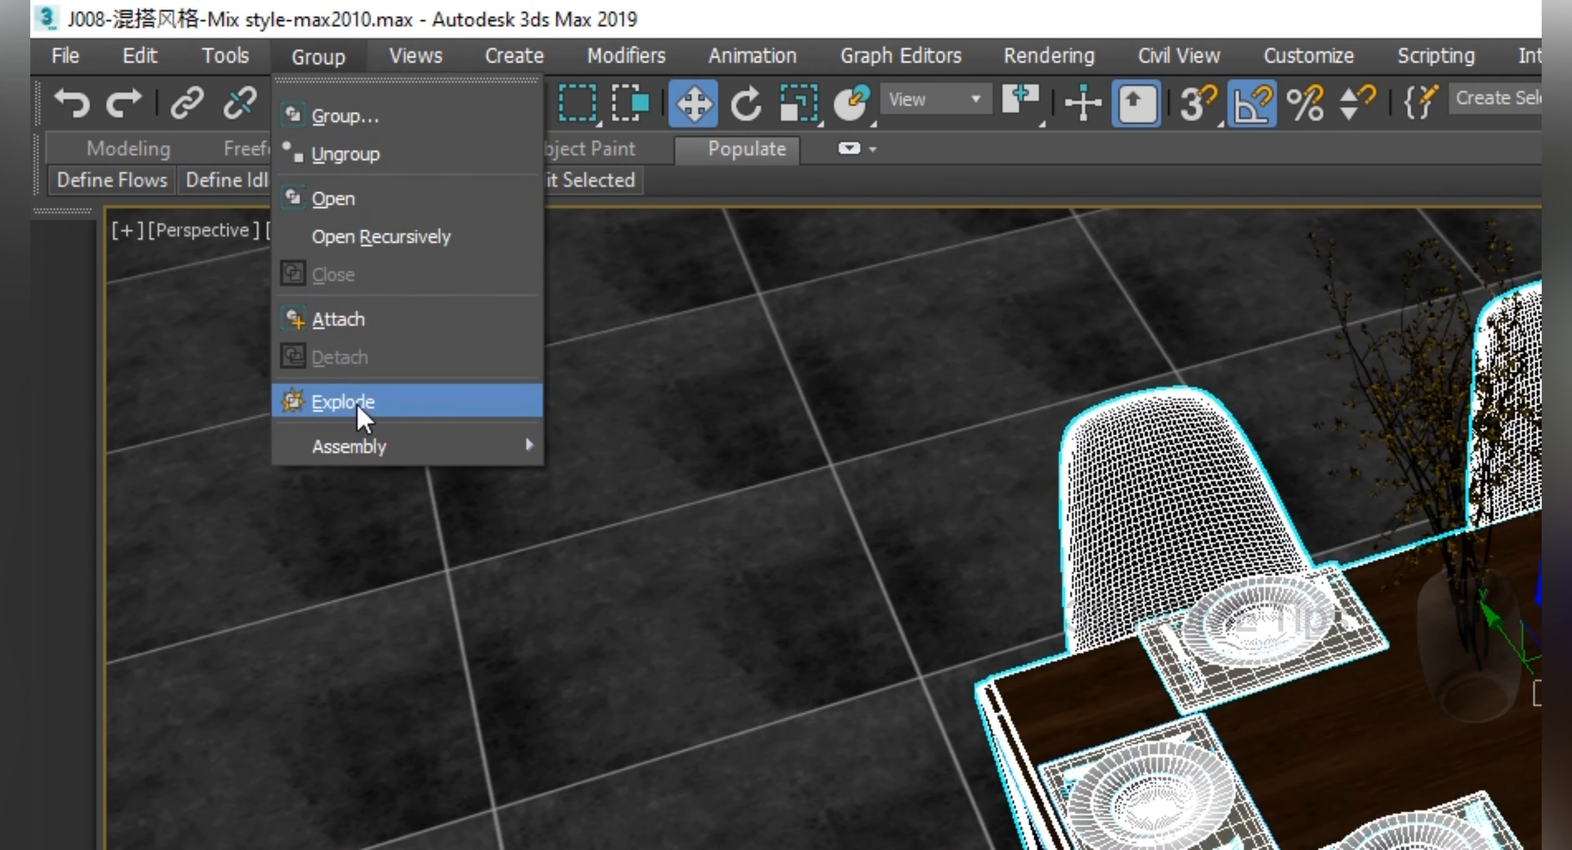
left_click(358, 416)
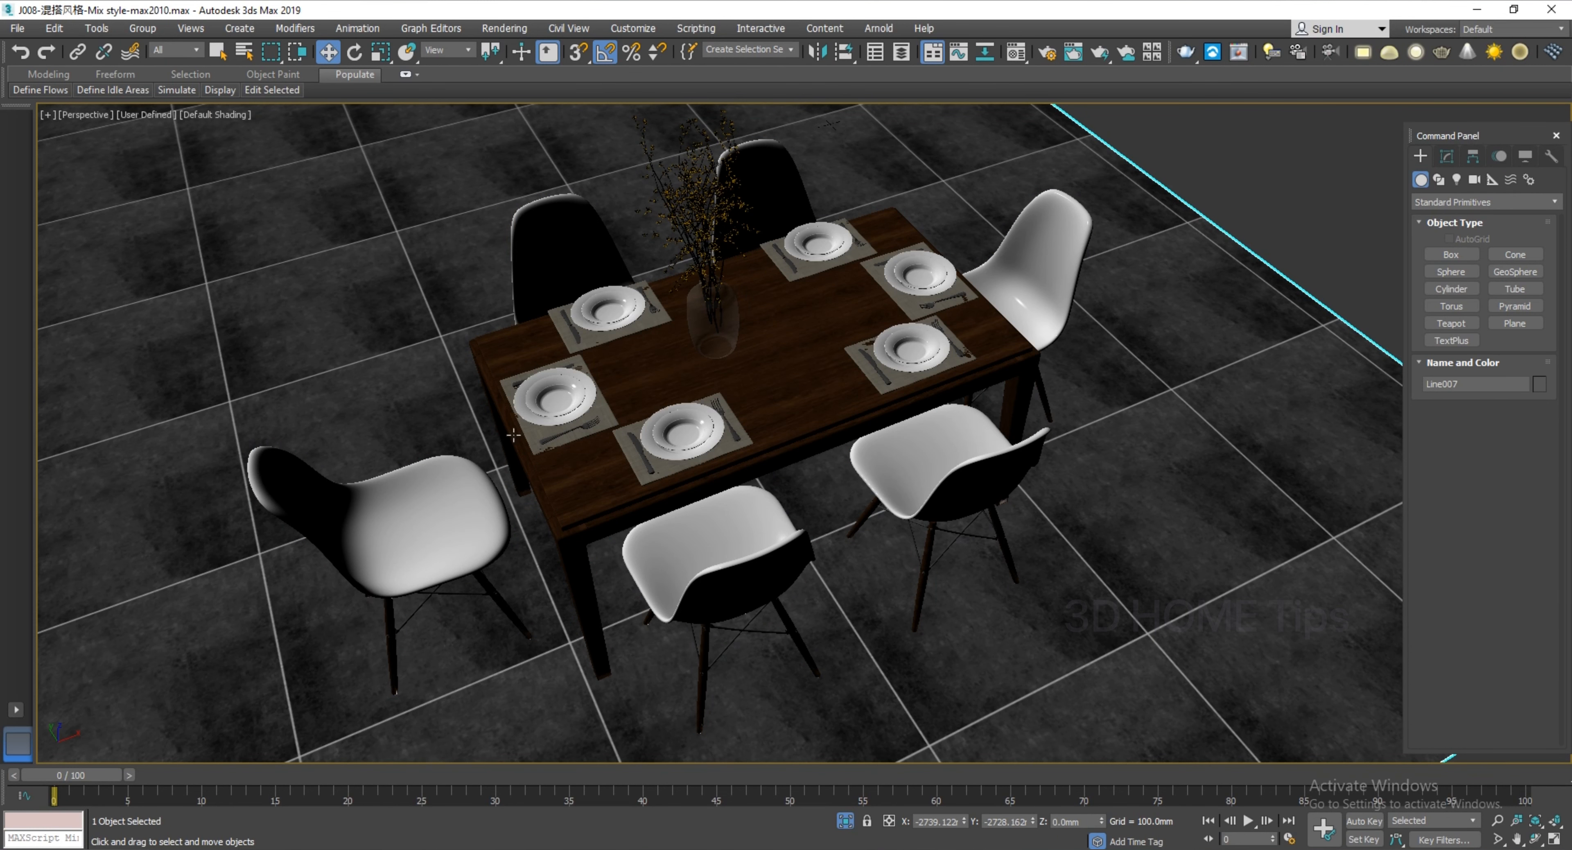
Select the tabletop, a placemat and the table's long side rails individually to examine the exploded pieces
left_click(560, 422)
left_click(576, 454)
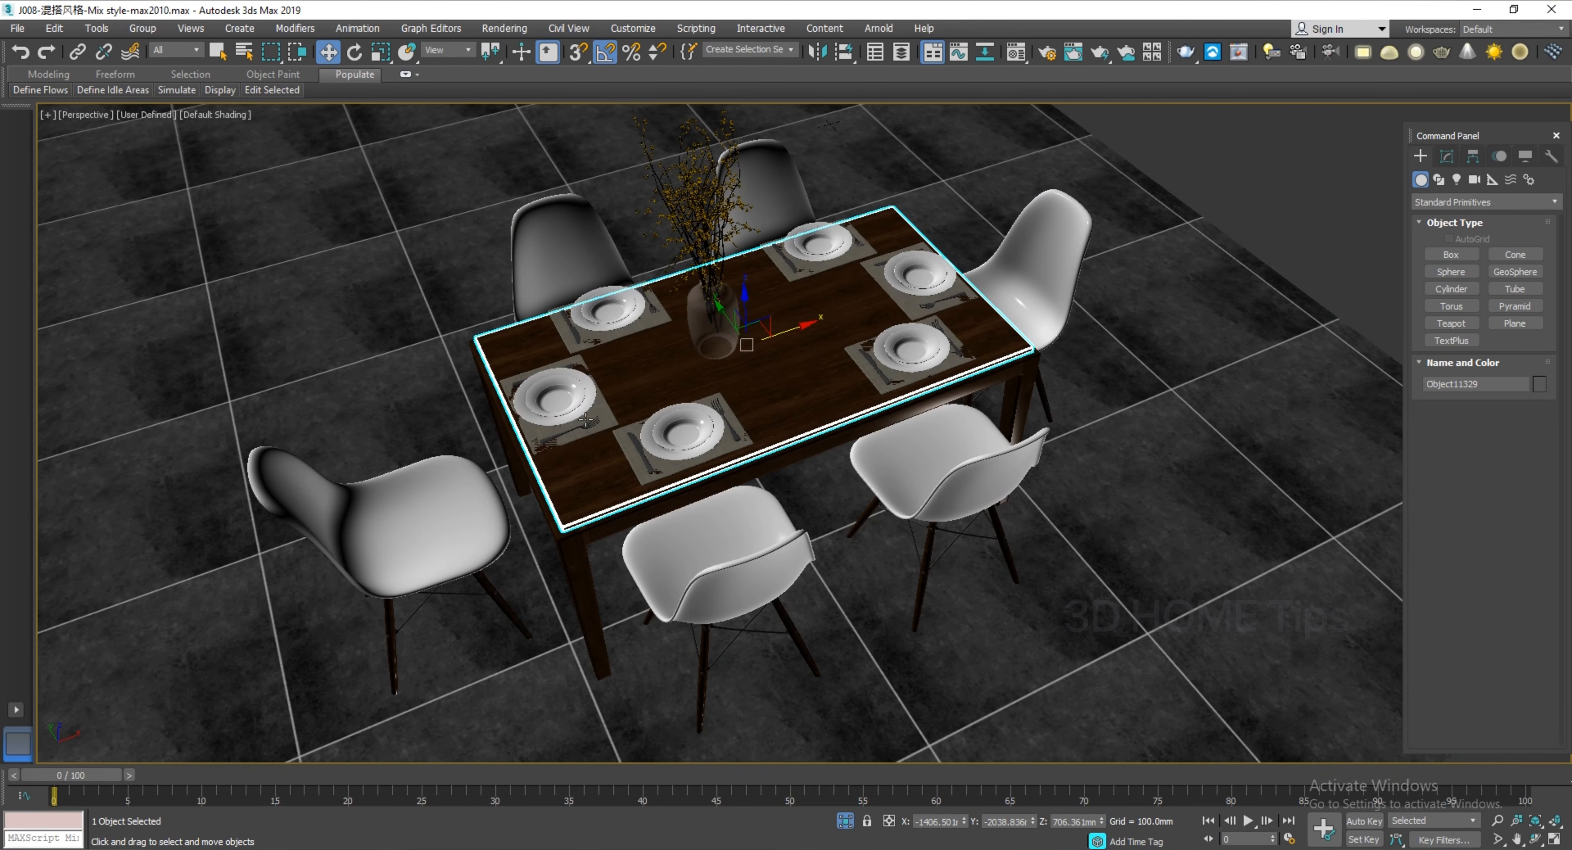
scroll(576, 453, "up", 5)
left_click(576, 451)
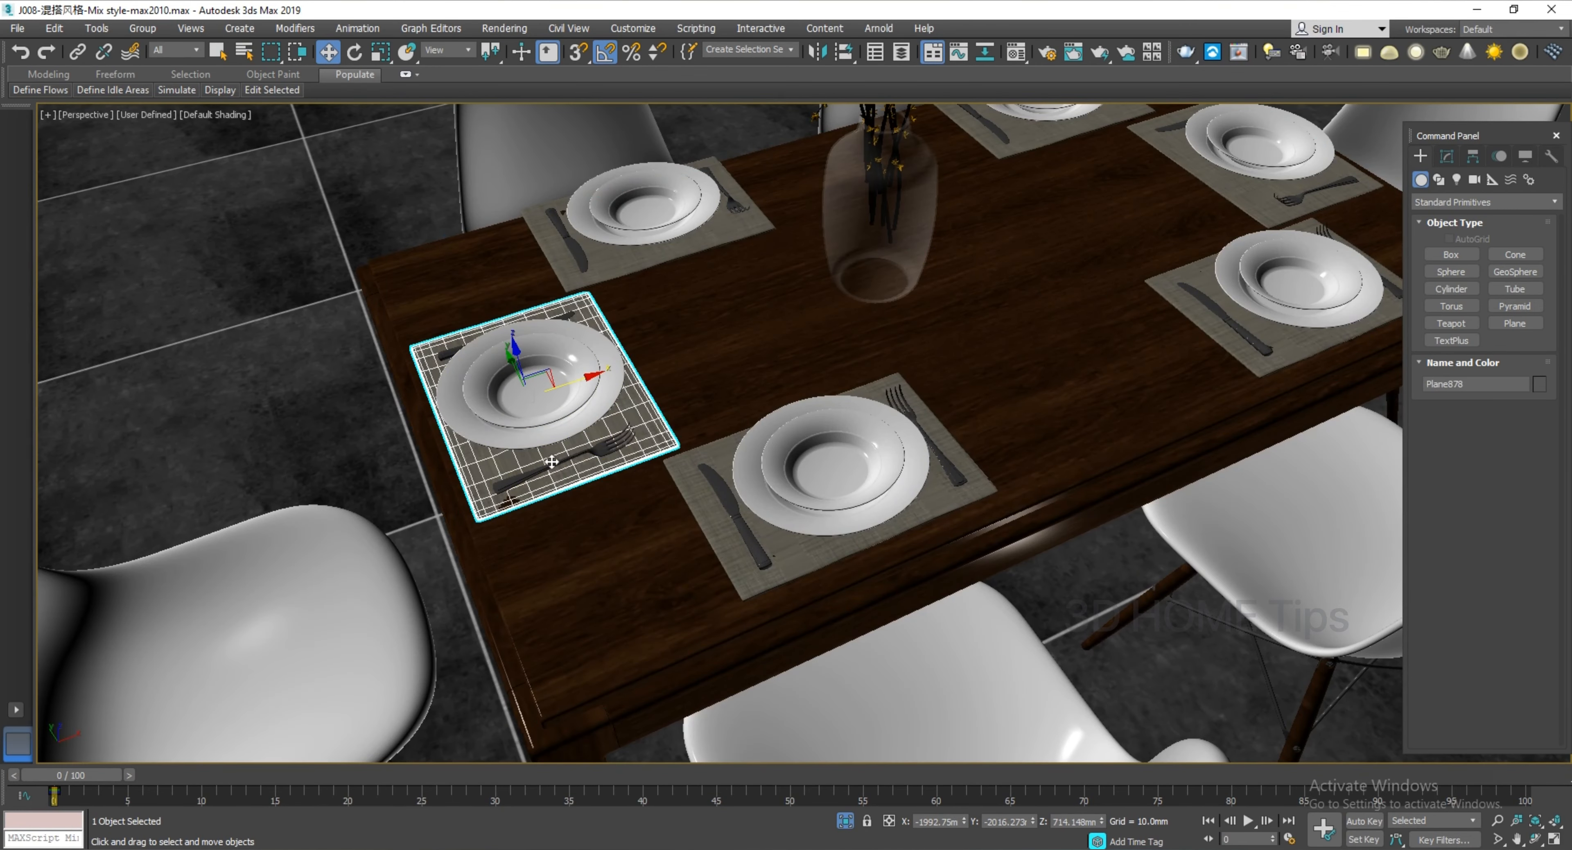
scroll(547, 460, "down", 3)
middle_click_drag(562, 457, 745, 461)
left_click(569, 604)
left_click(964, 554)
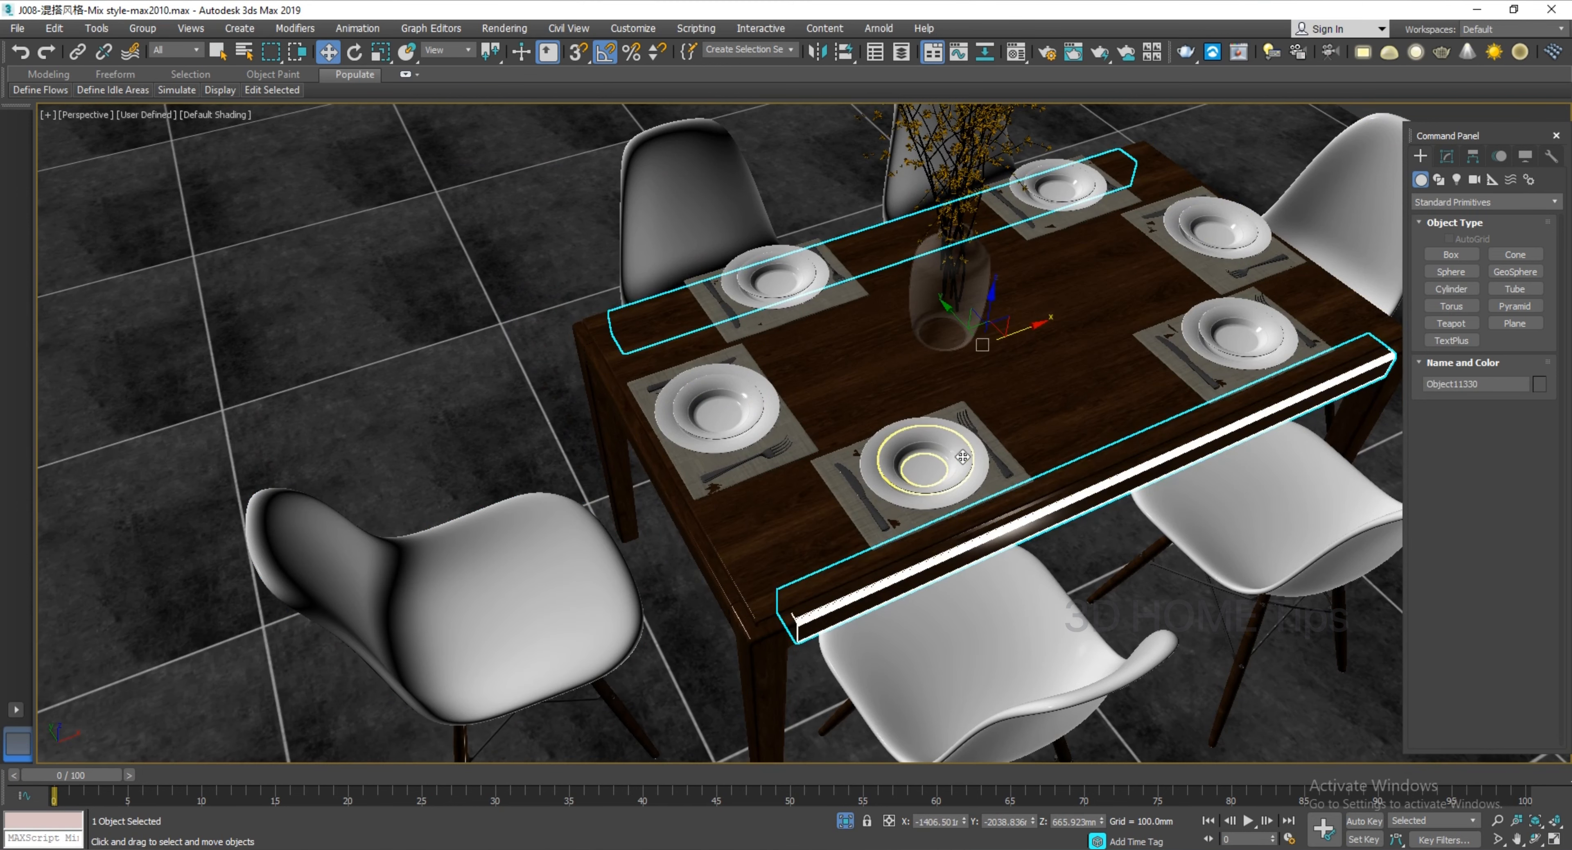
Select plates, the placemat beneath one and the flower vase to check which tabletop pieces are separate objects
left_click(915, 464)
scroll(708, 398, "up", 5)
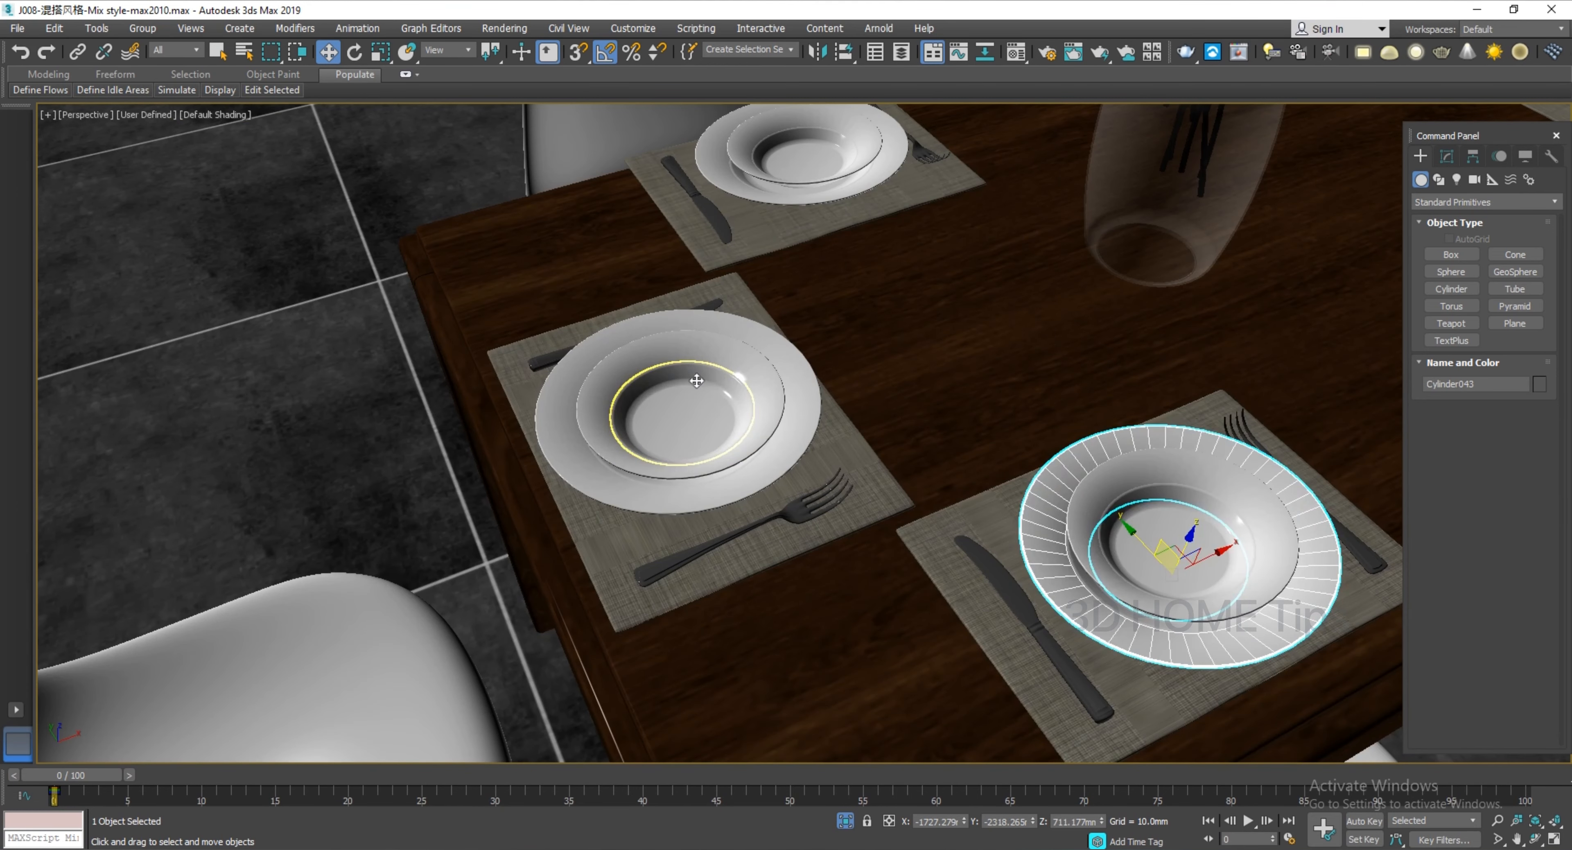
left_click(693, 379)
left_click(618, 368)
left_click(571, 365)
left_click(571, 337)
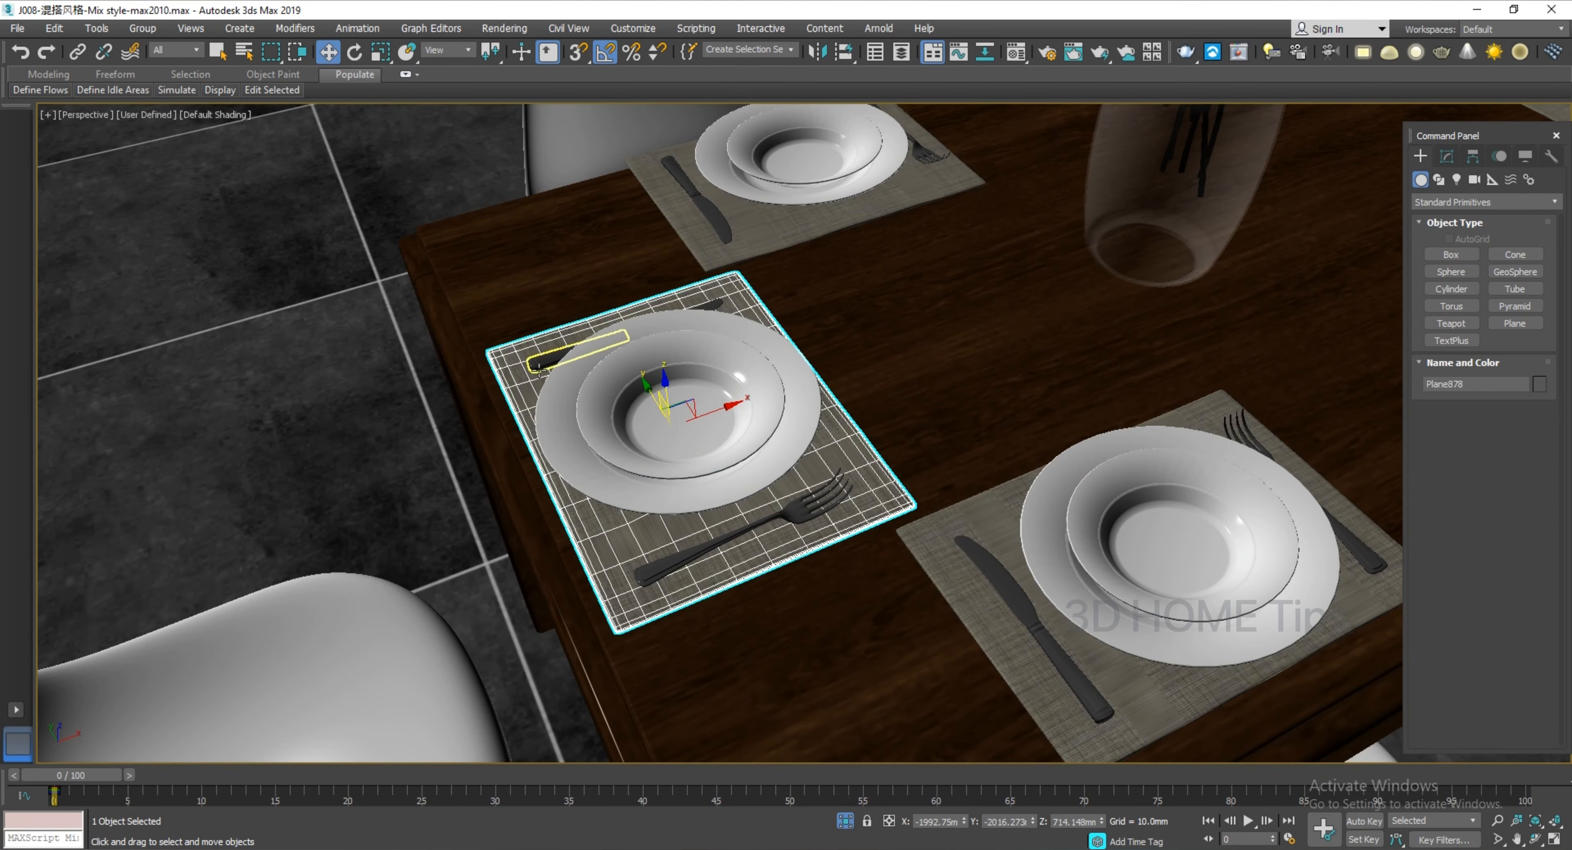
scroll(672, 256, "down", 5)
left_click(1103, 391)
key("ctrl+z")
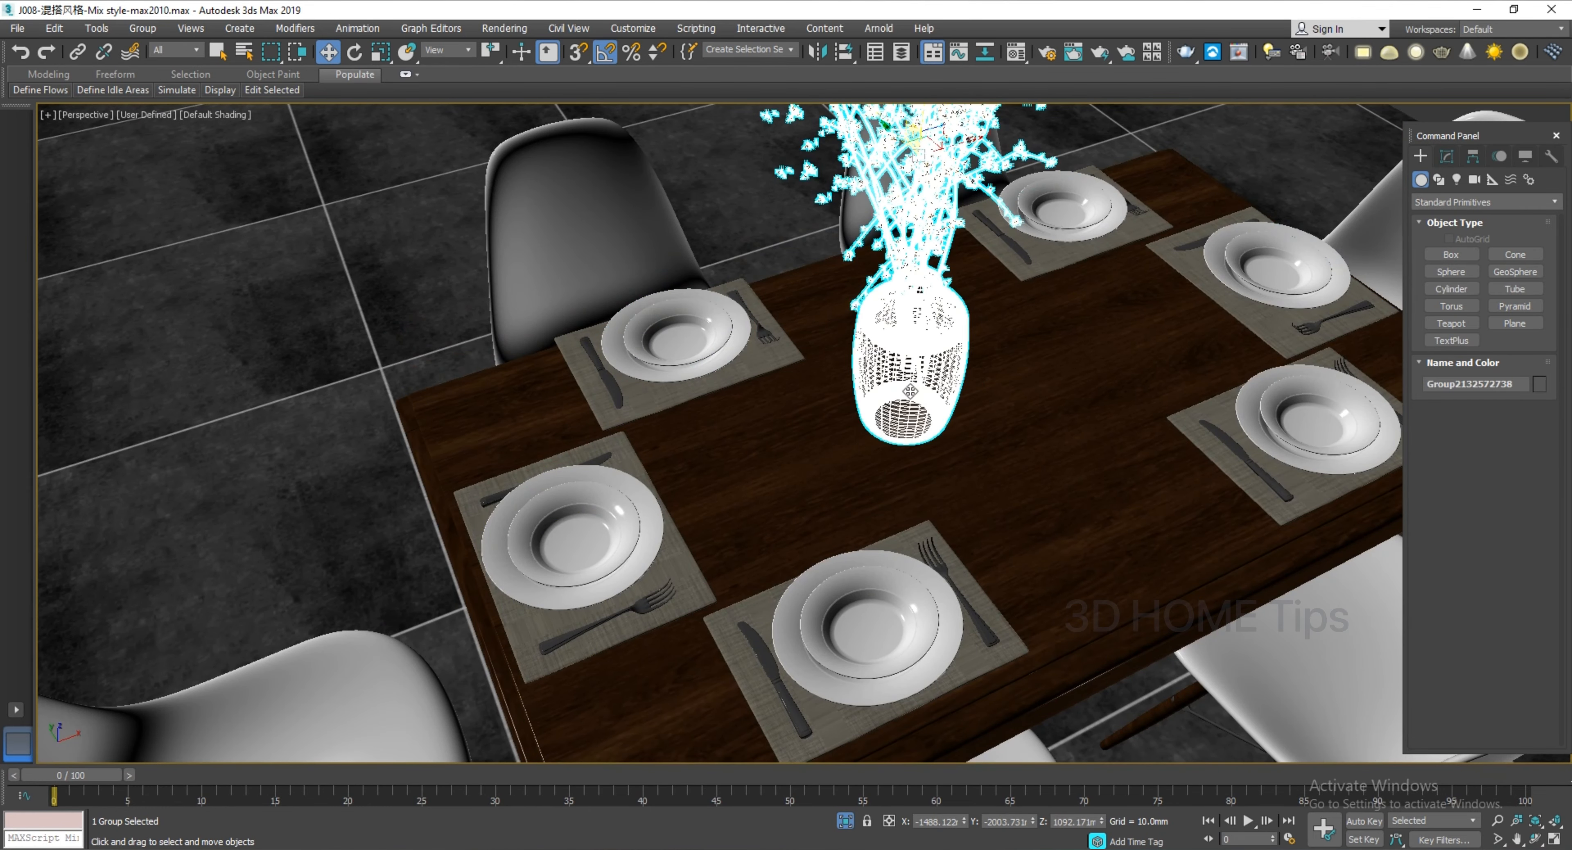
Select the table's long side rails and the tabletop one by one to check that they are separate objects
left_click(1109, 418)
scroll(1031, 506, "down", 8)
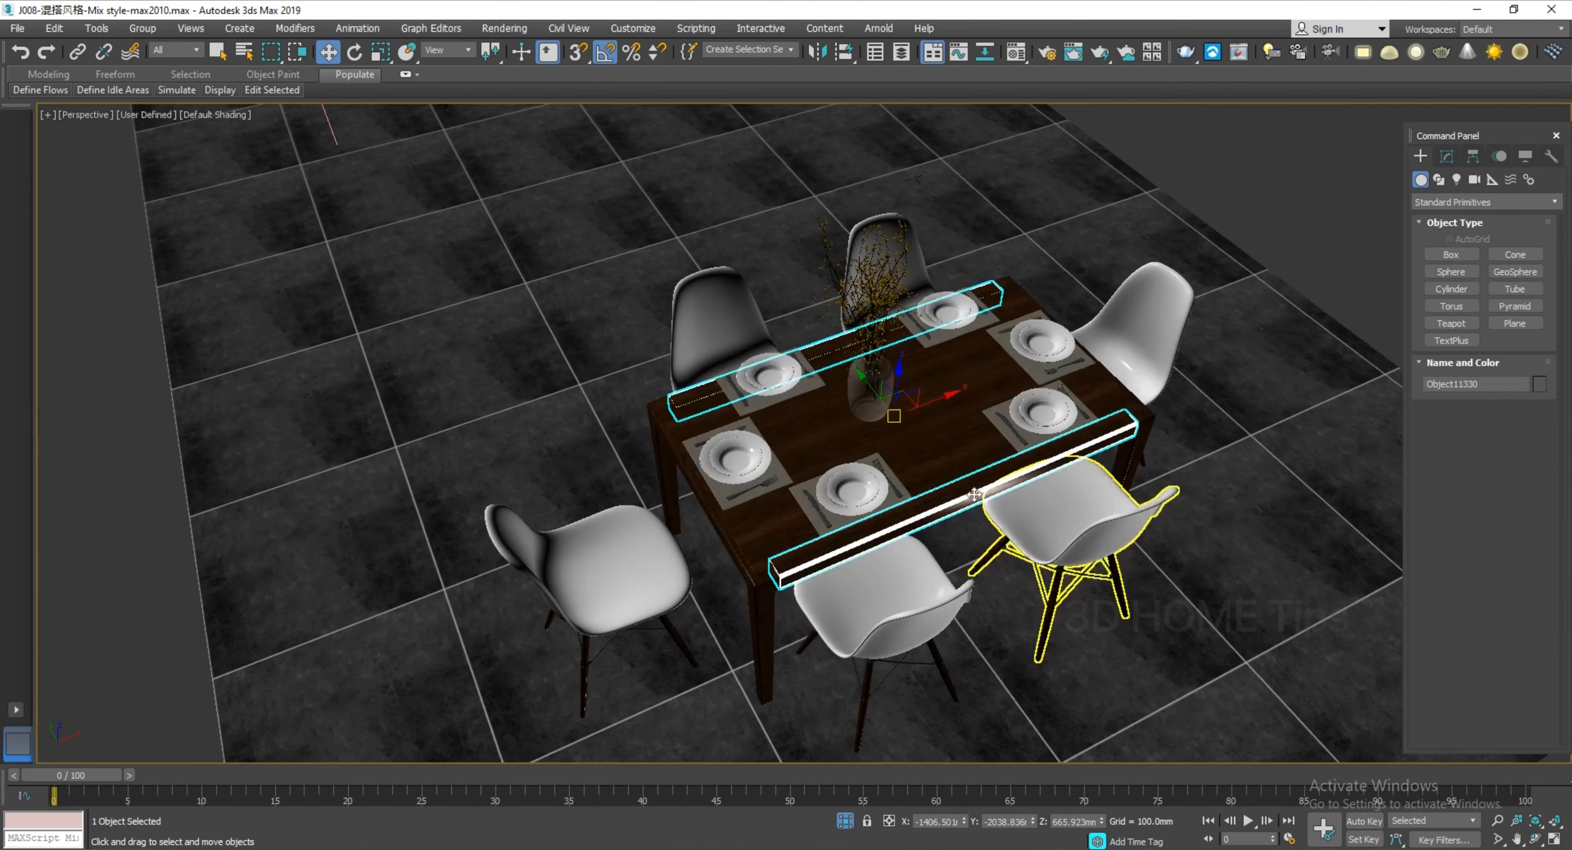
left_click(761, 491)
left_click(785, 540)
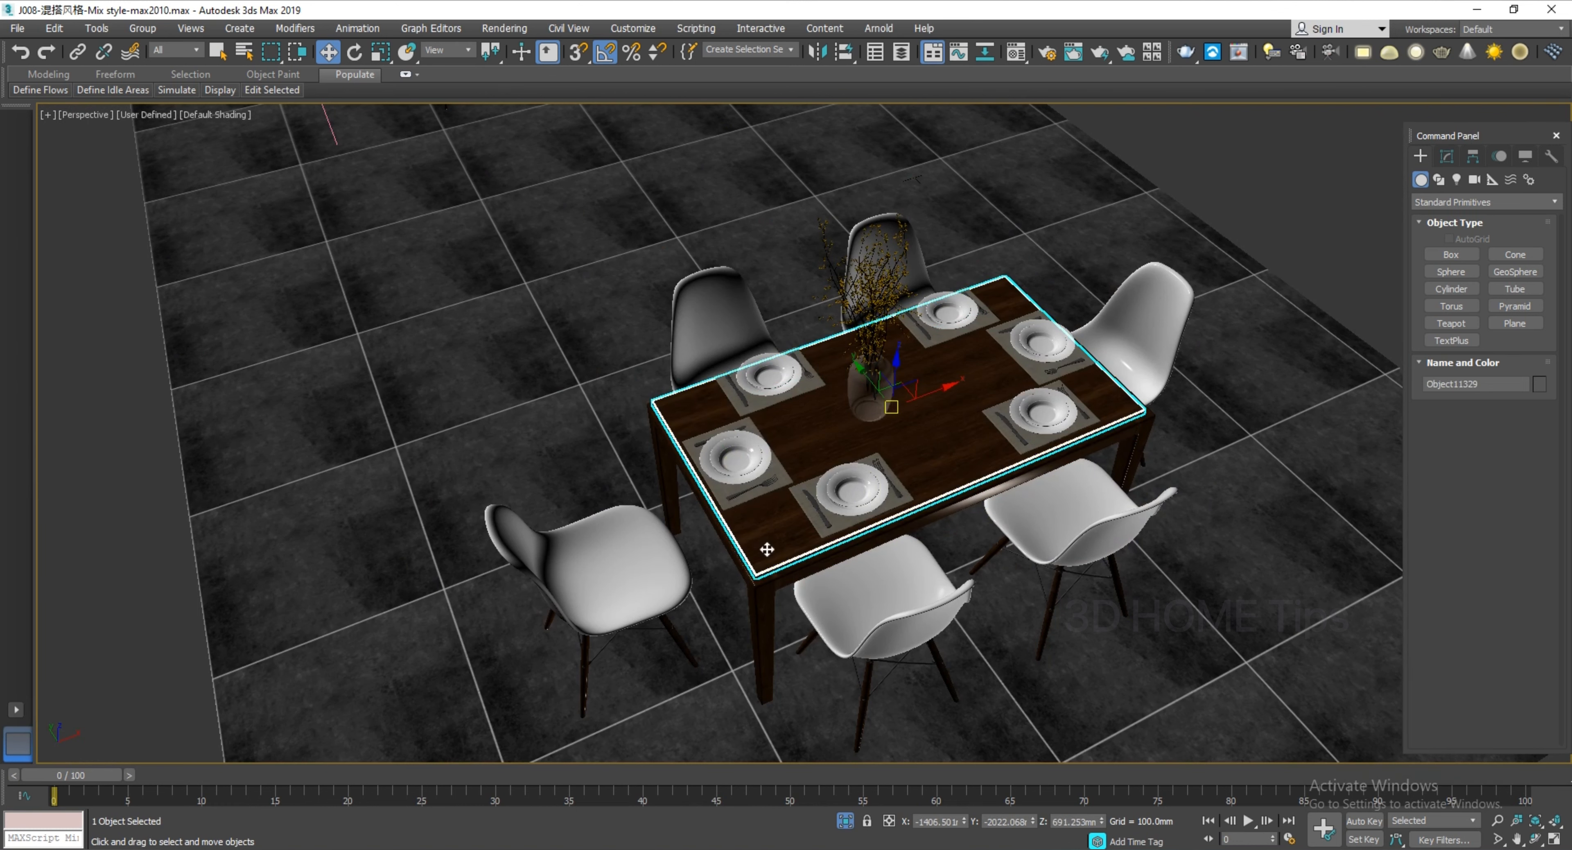
View the assembly creation settings for the selected tabletop and dismiss them without creating an assembly
left_click(139, 32)
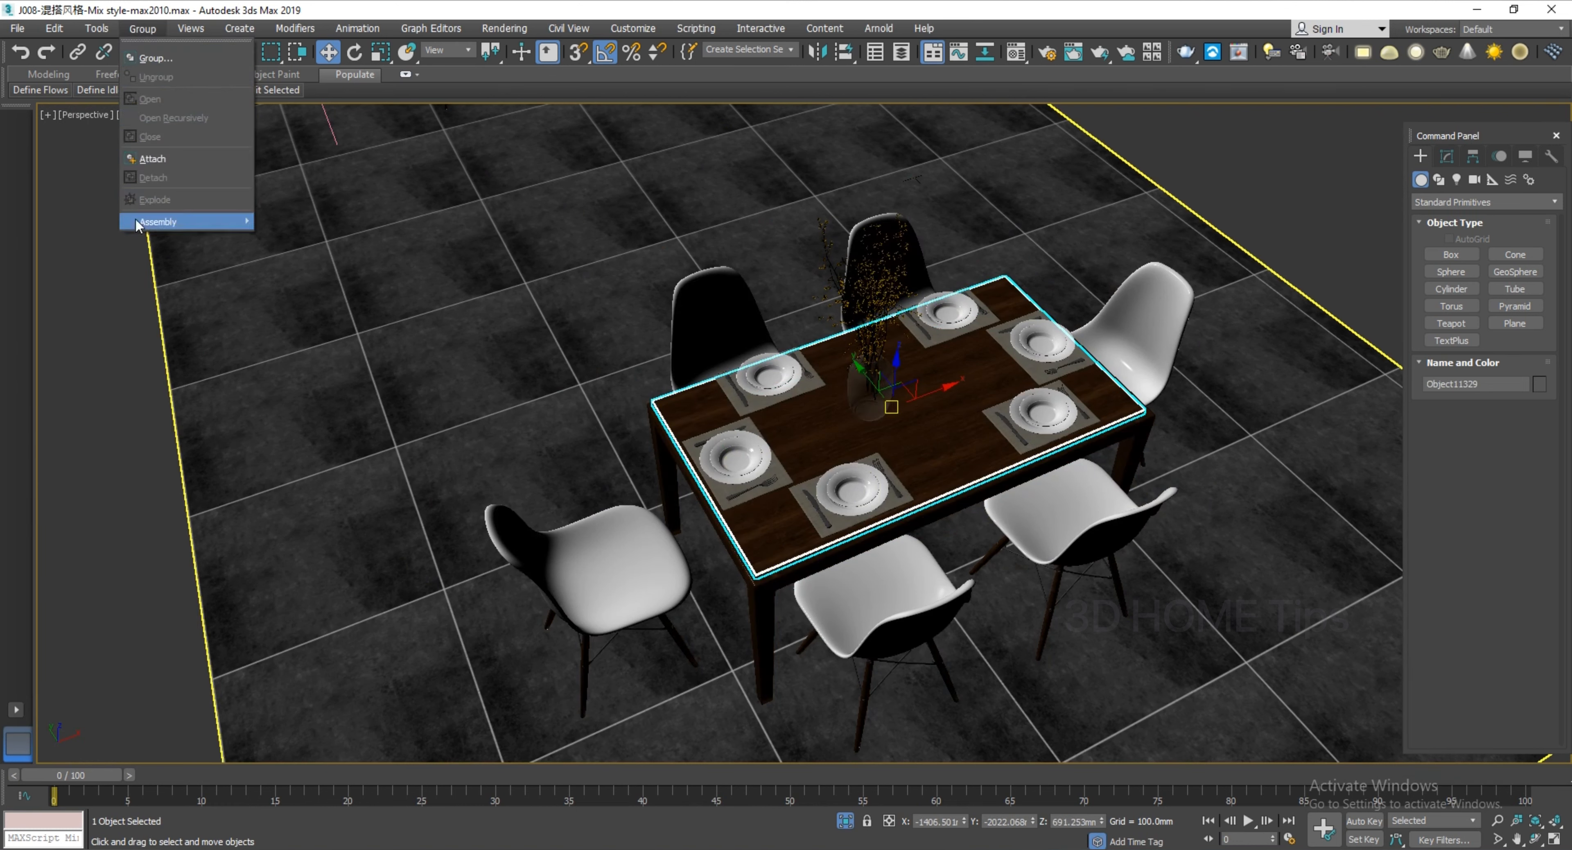
left_click(549, 328)
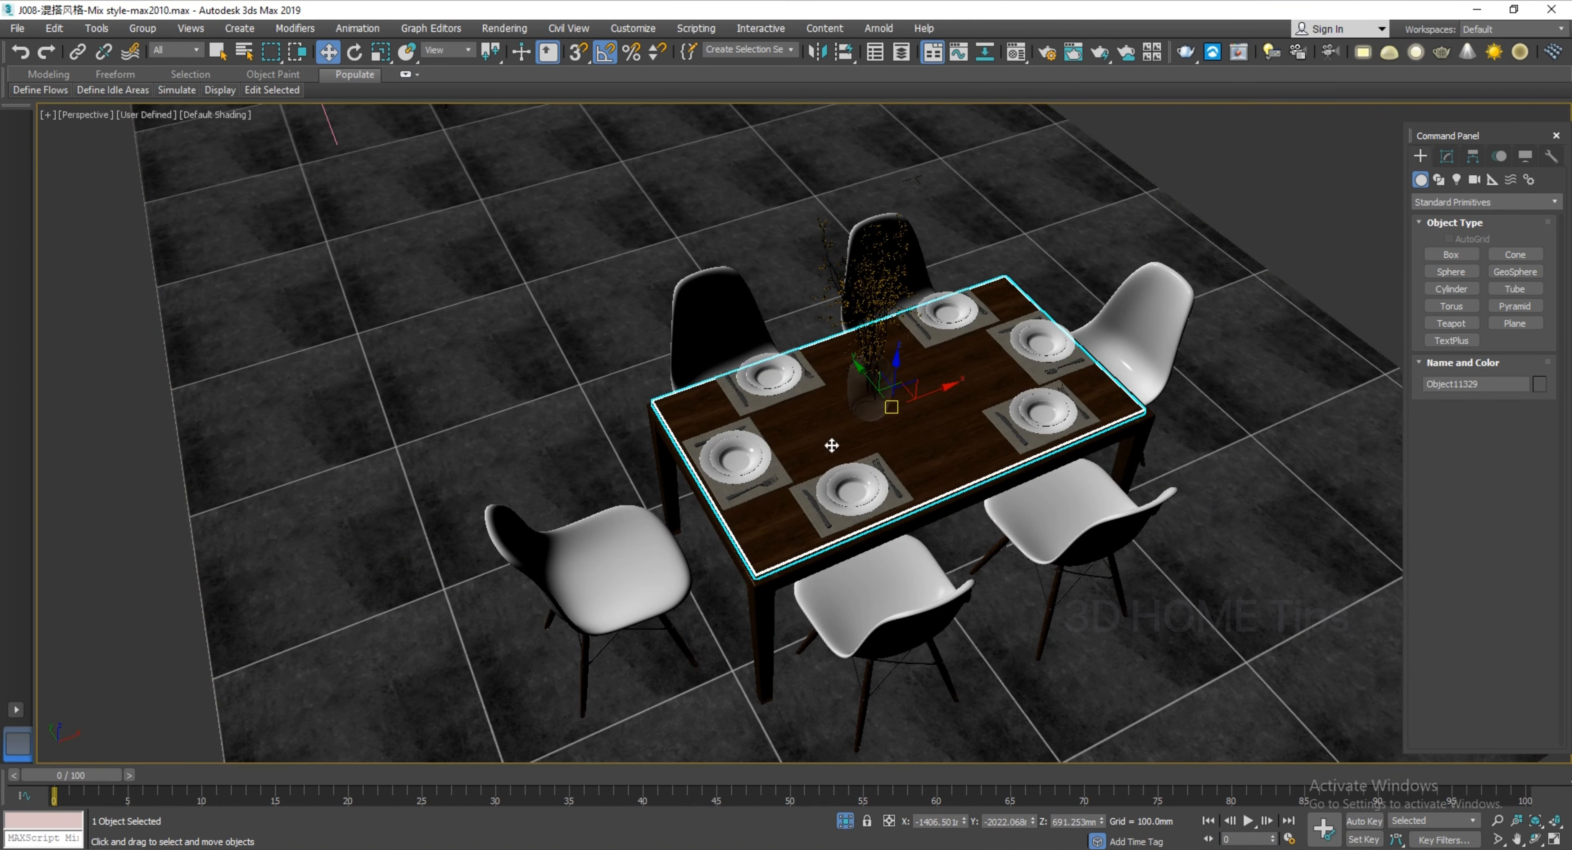
left_click(142, 28)
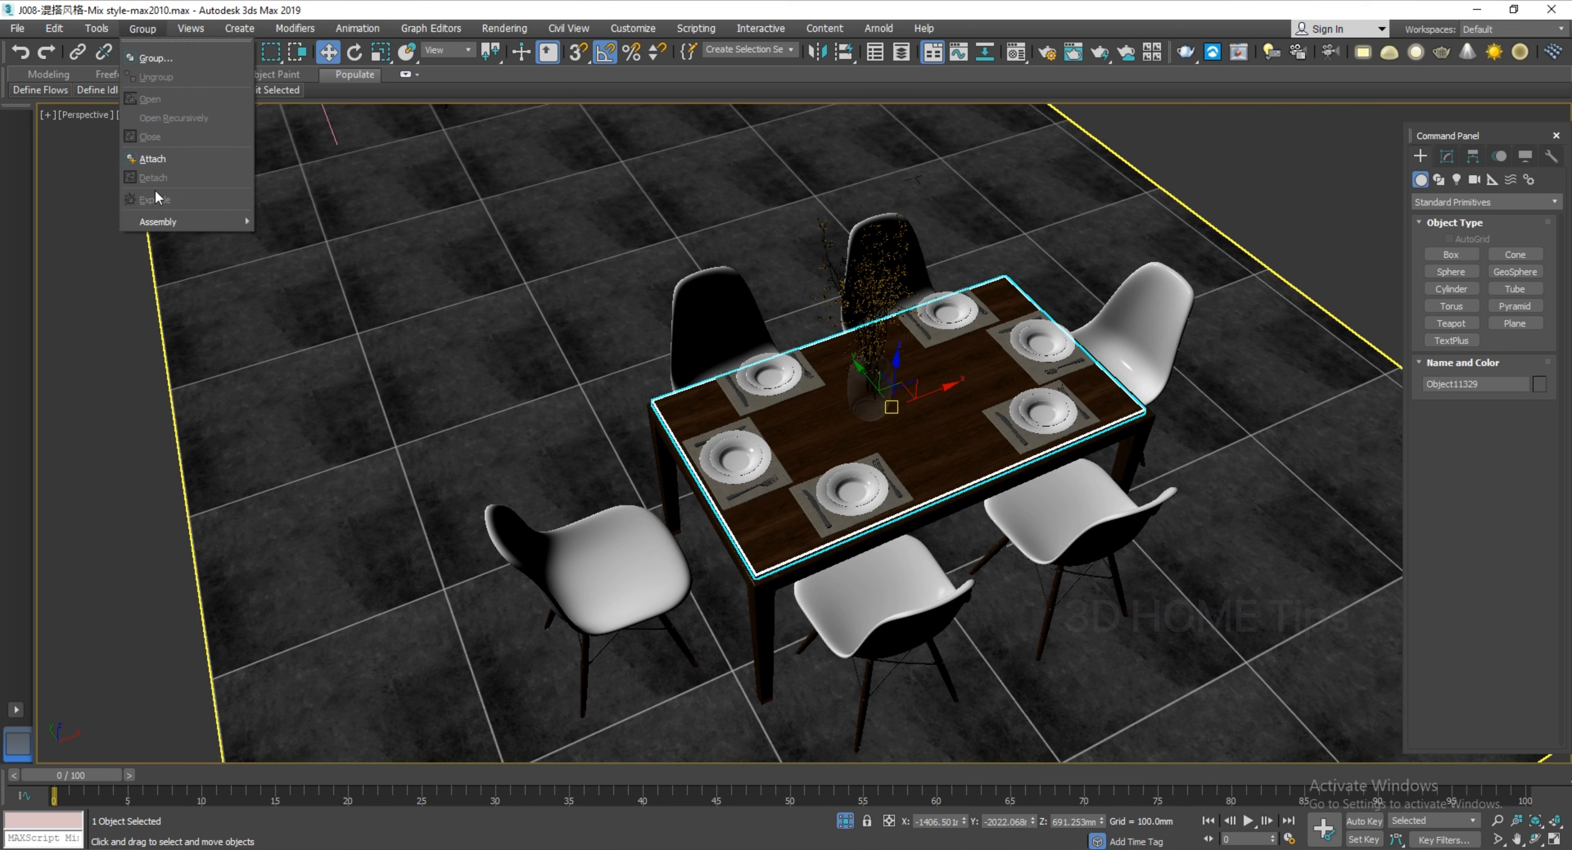
mouse_move(219, 226)
left_click(327, 227)
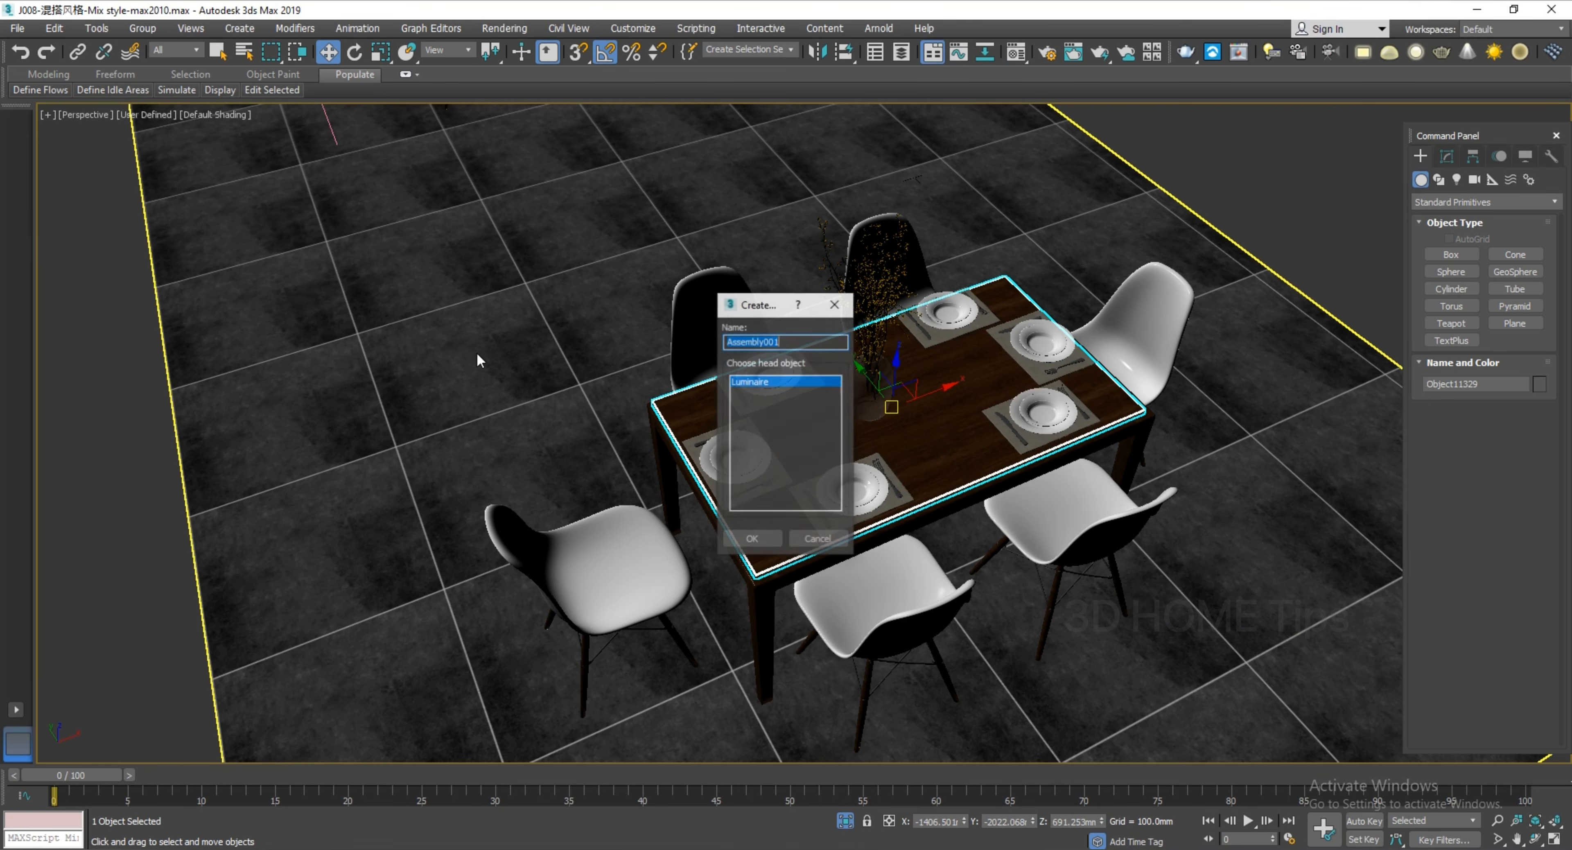
left_click(835, 303)
left_click(625, 450)
middle_click_drag(625, 449, 552, 415)
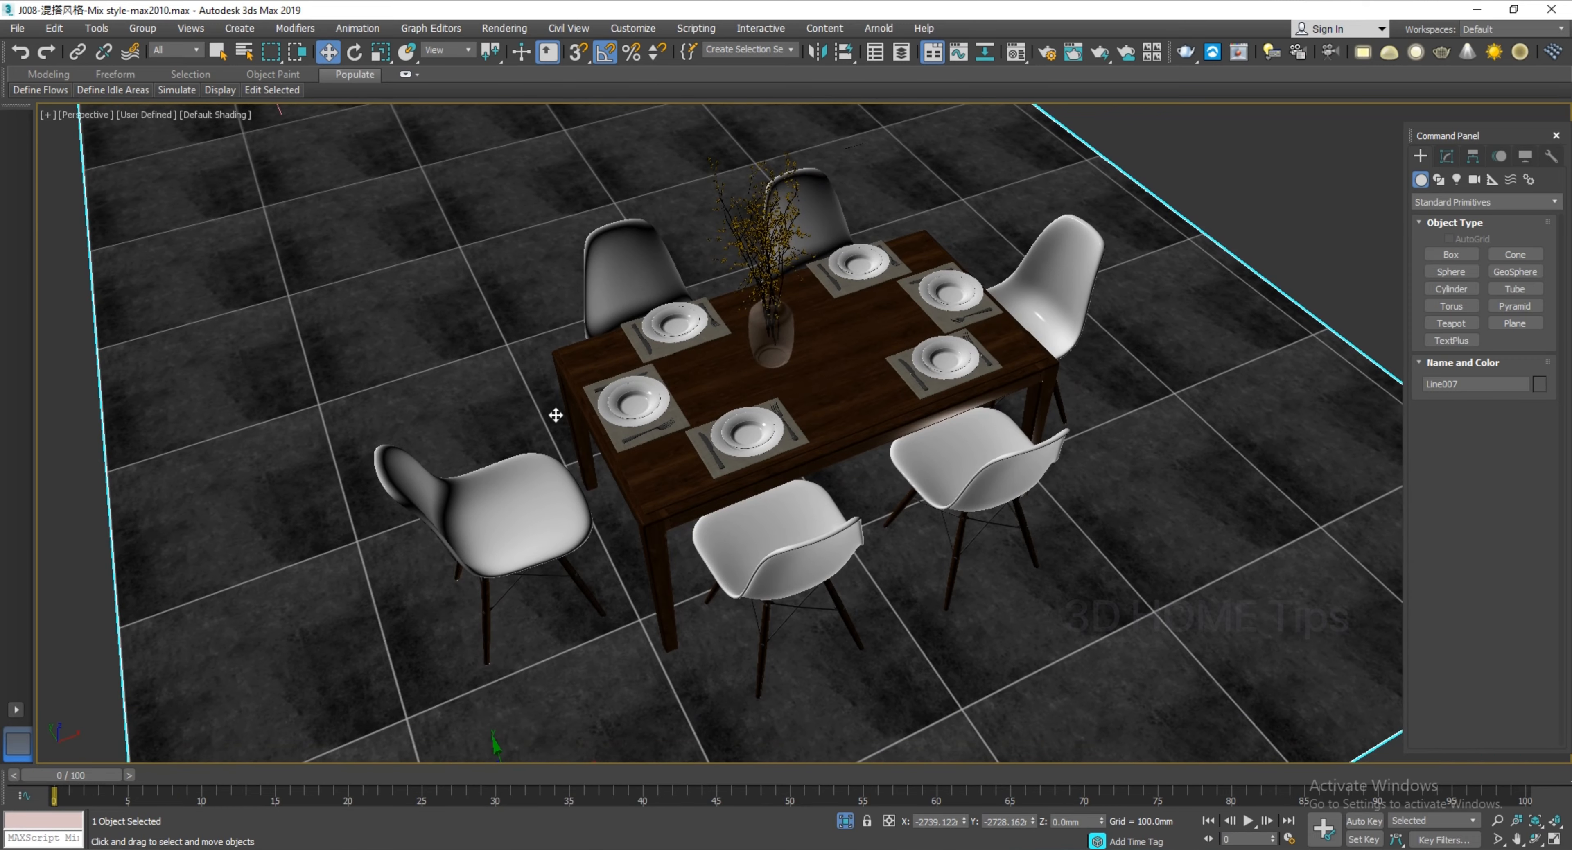
scroll(694, 404, "down", 3)
scroll(694, 404, "up", 5)
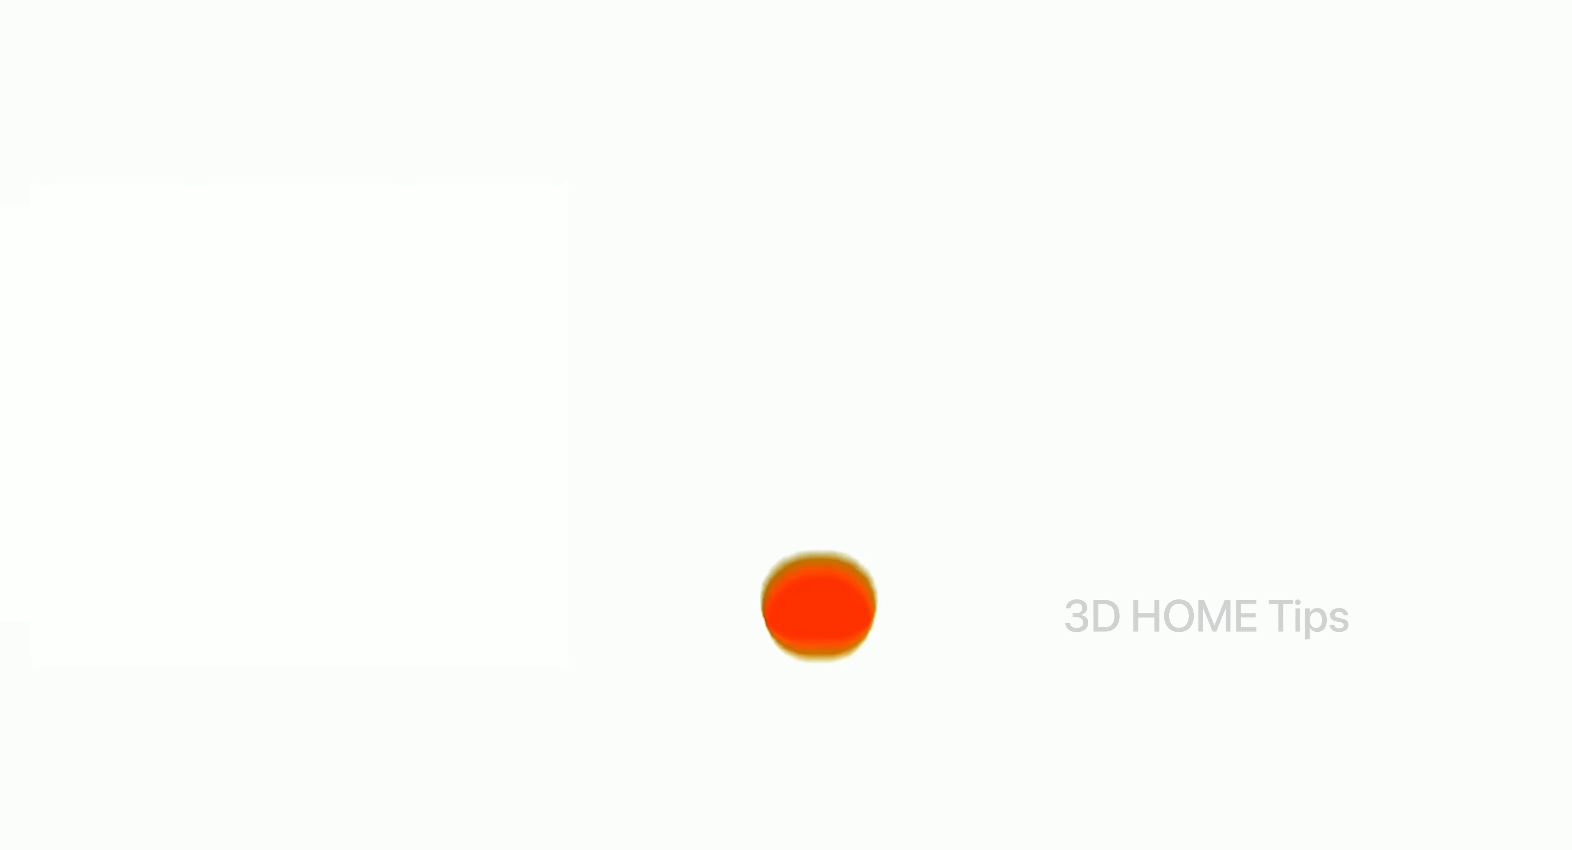